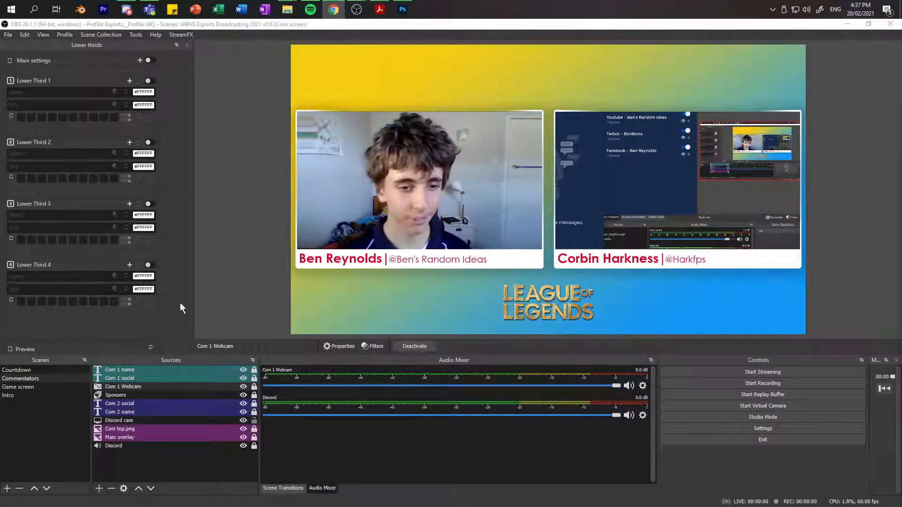
Step: Switch to the Countdown scene and open a File Explorer window, moving it clear of the scene preview
click(18, 370)
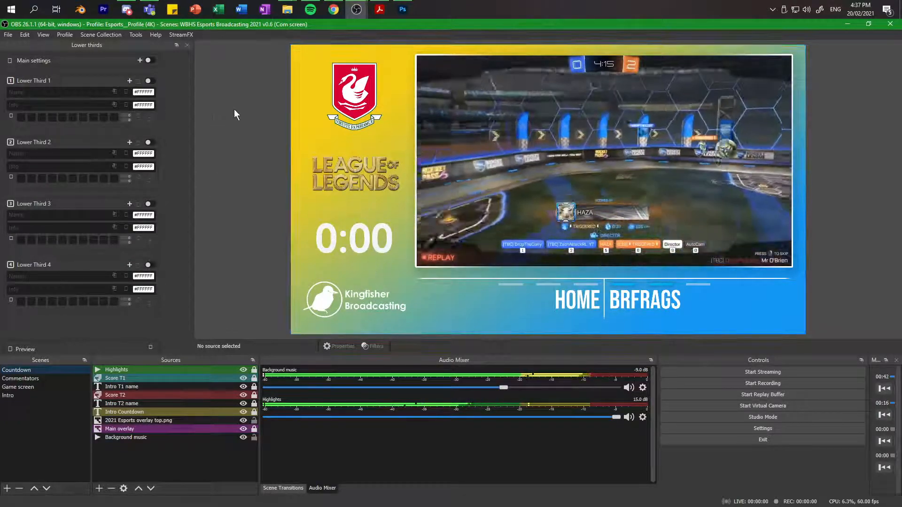
key(super)
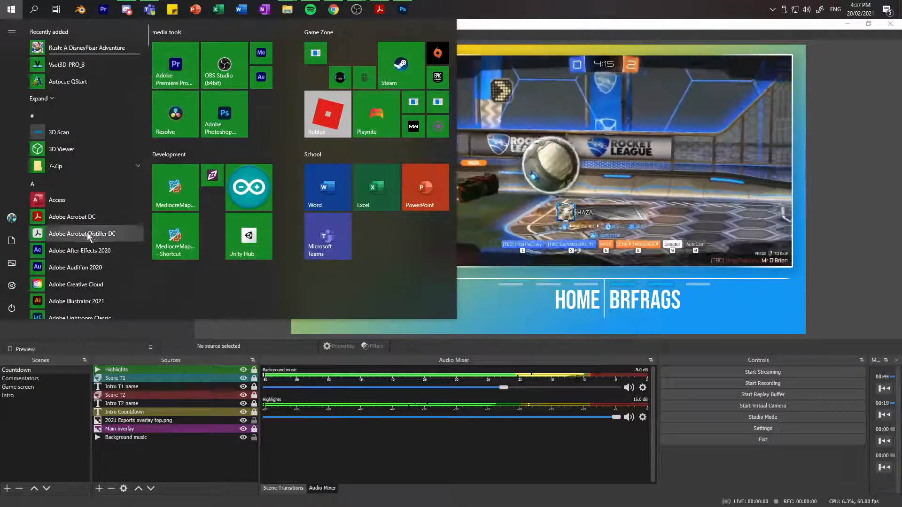
key(super+e)
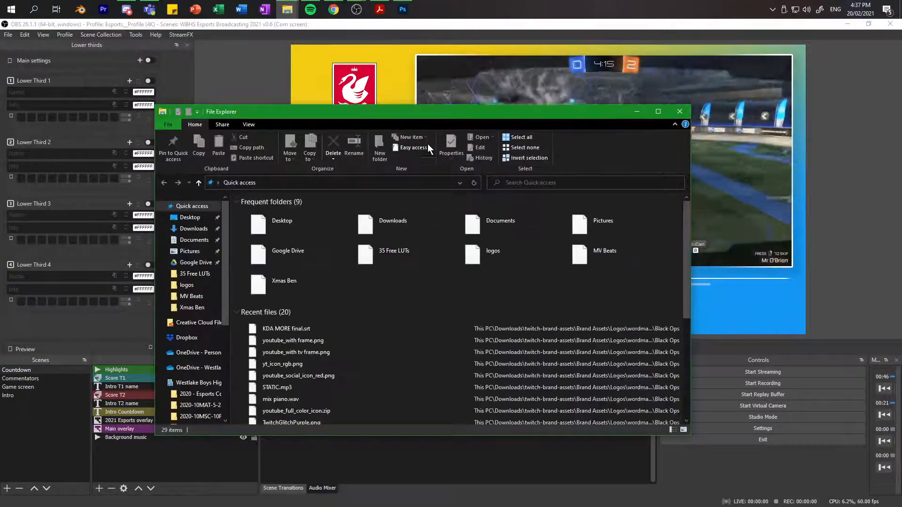
drag(435, 112, 901, 136)
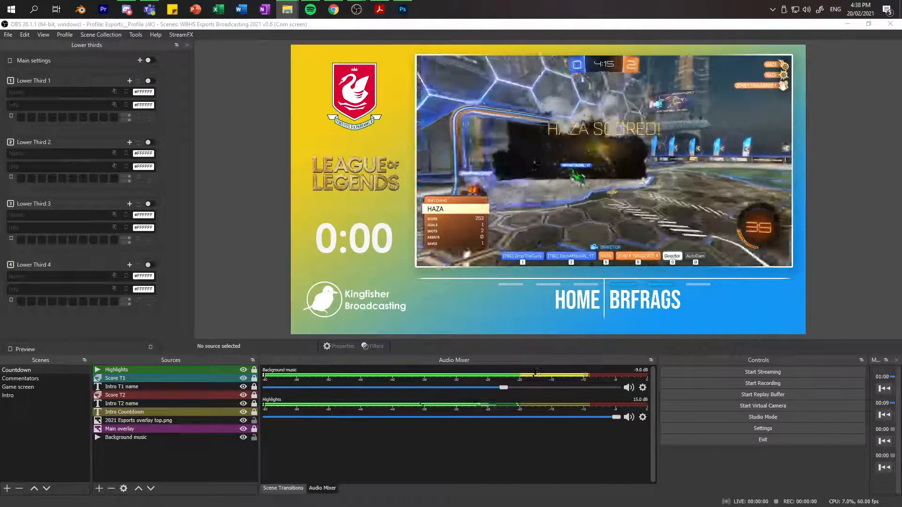
Step: Set the audio monitoring device to VoiceMeeter Input (VB-Audio VoiceMeeter VAIO) and save the settings
click(782, 433)
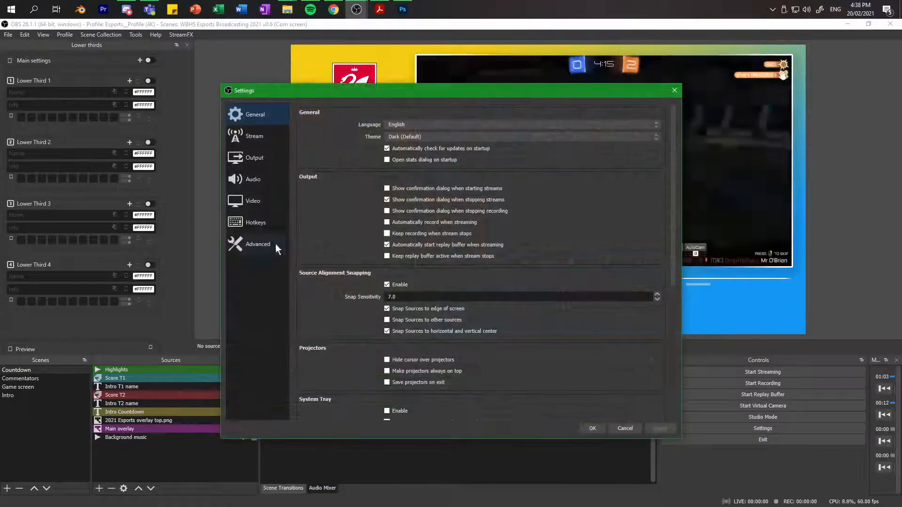
click(247, 222)
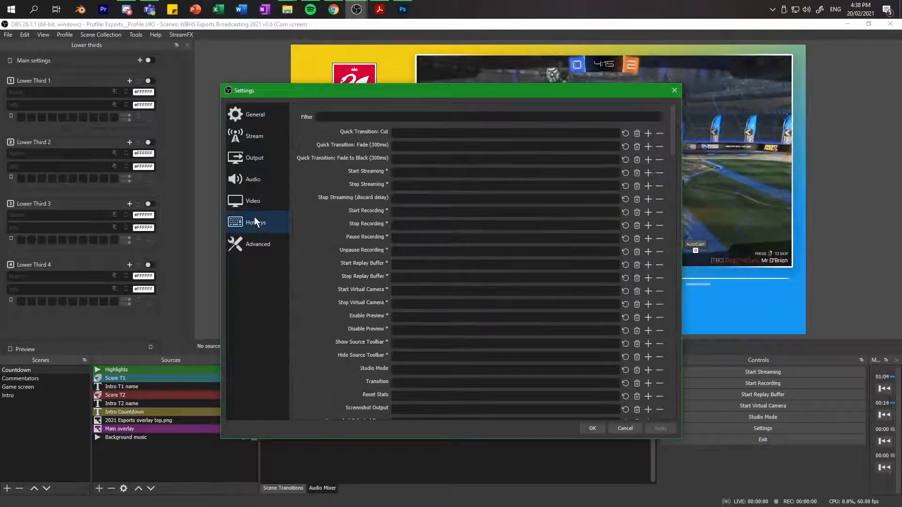
click(254, 210)
click(262, 173)
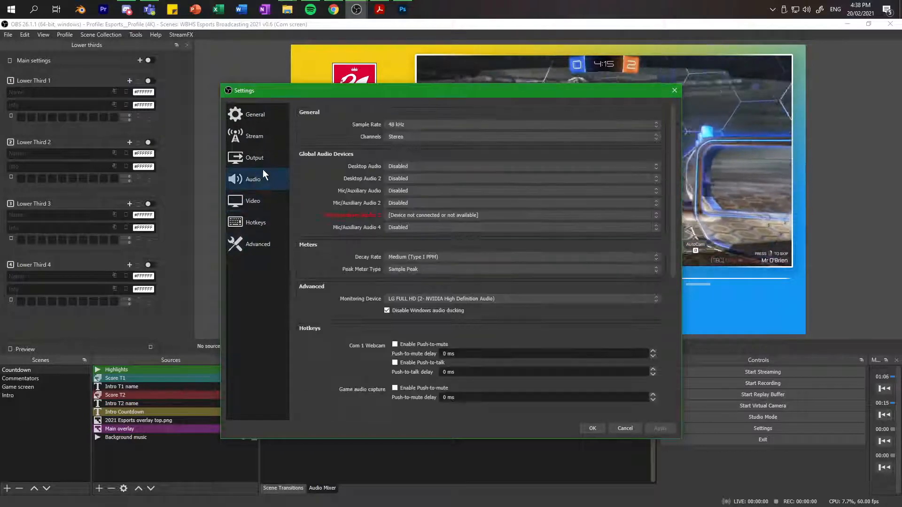
click(423, 298)
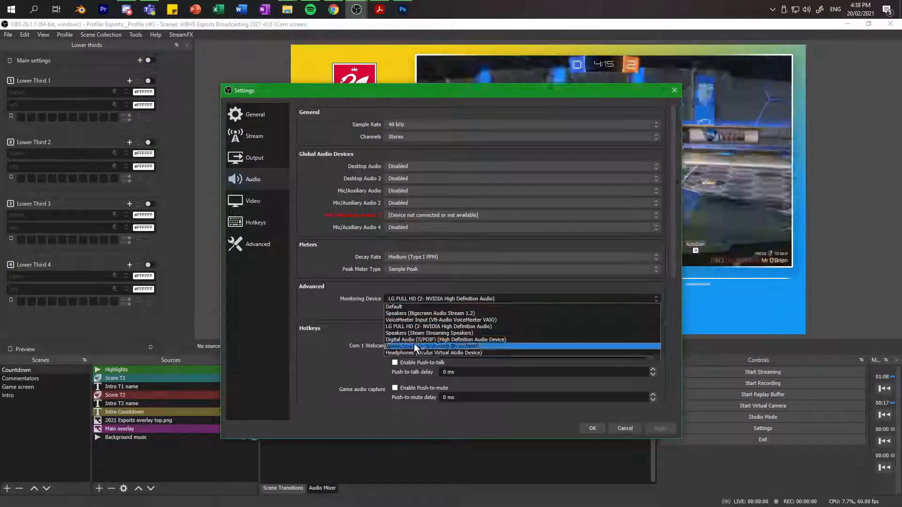
click(421, 320)
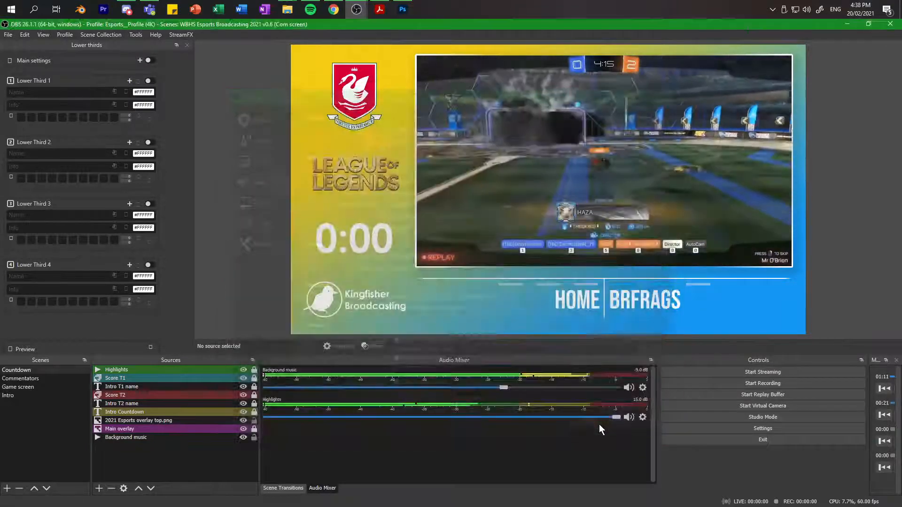
click(593, 428)
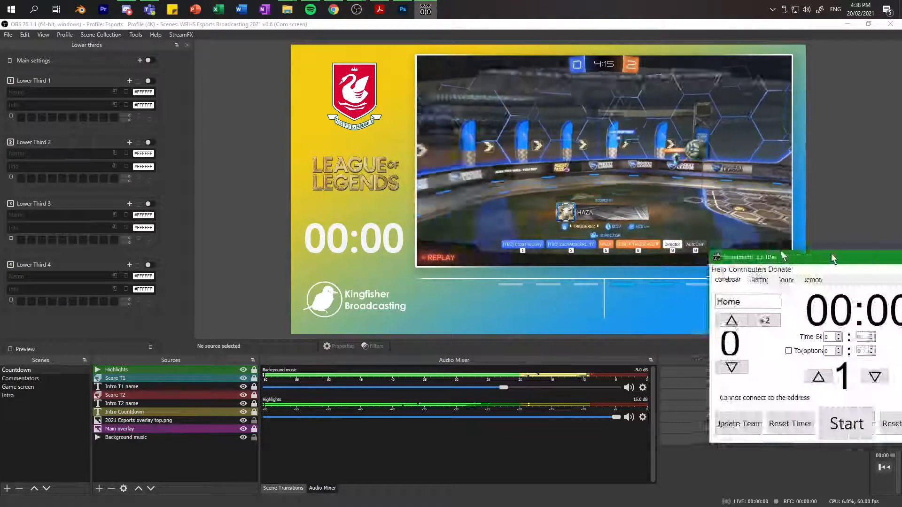
Step: In Scoreboard+, name the home team BRFrags and the away team Gongo
drag(826, 189, 421, 204)
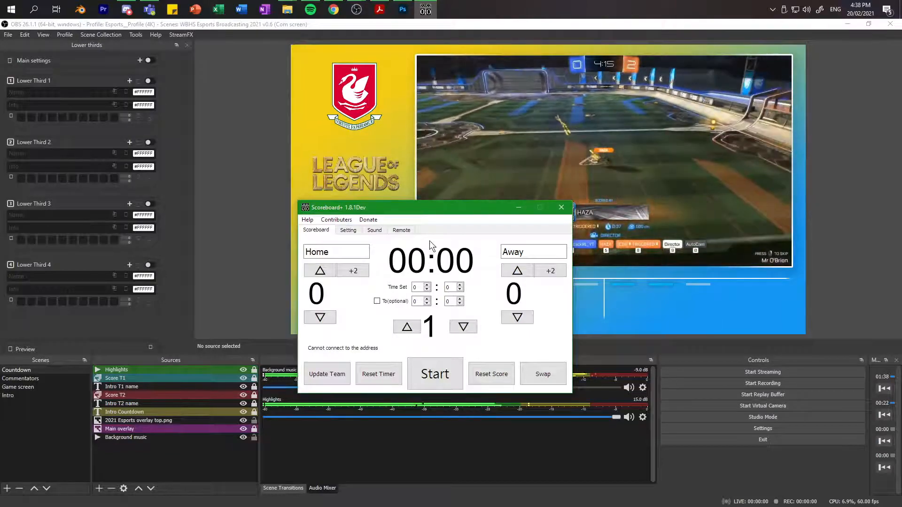
drag(391, 208, 426, 244)
drag(380, 290, 264, 288)
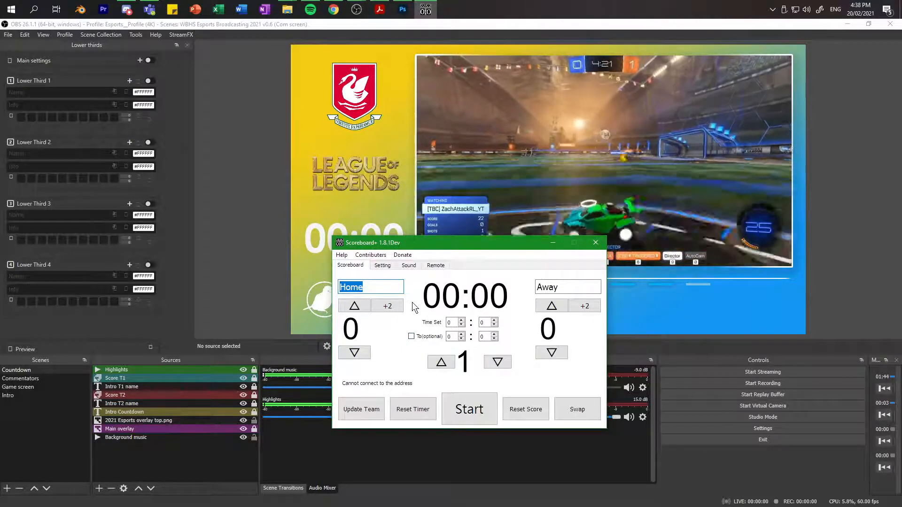
text(BR)
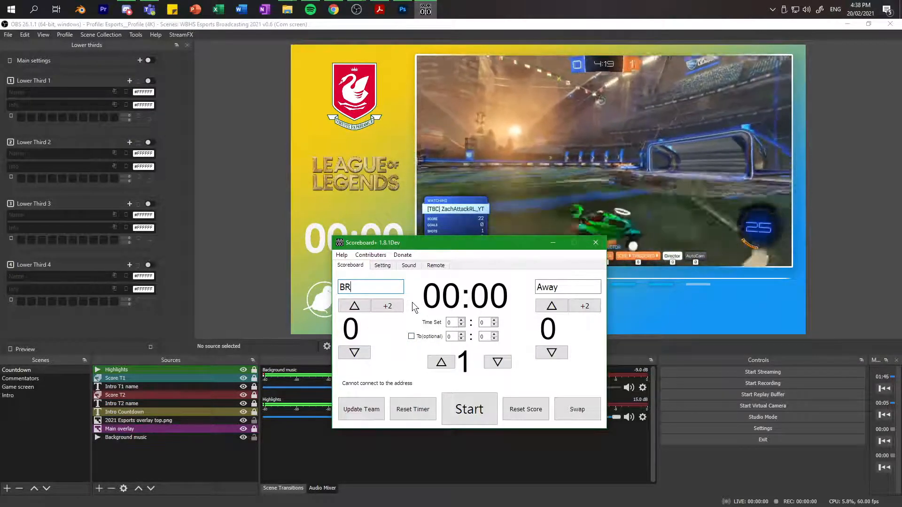
text(Frags)
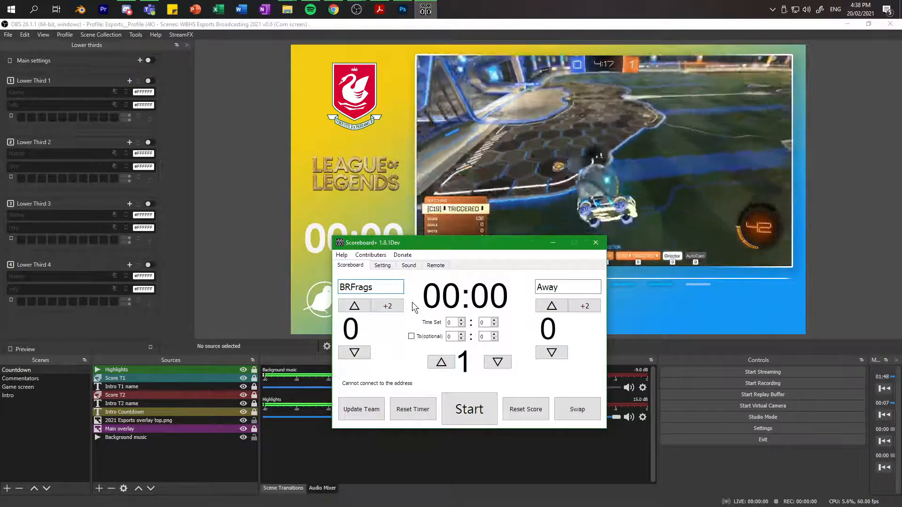
key(Tab)
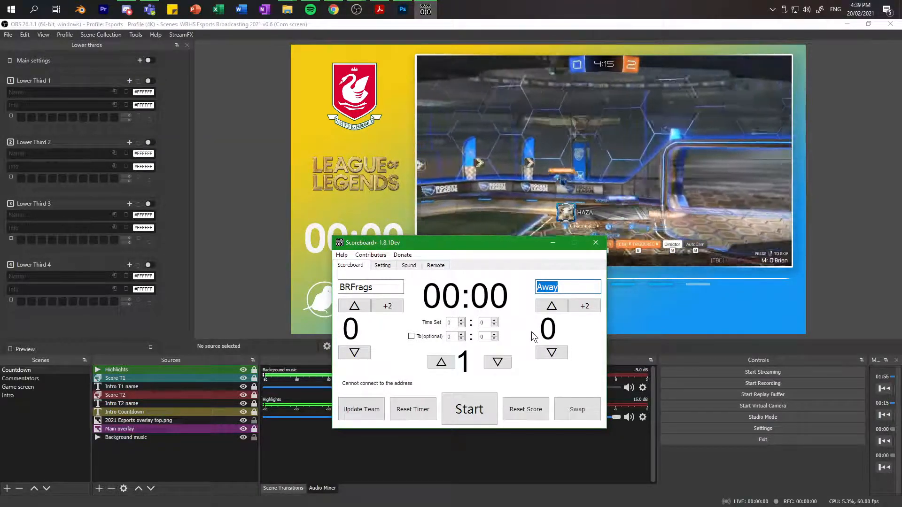
text(Gongo)
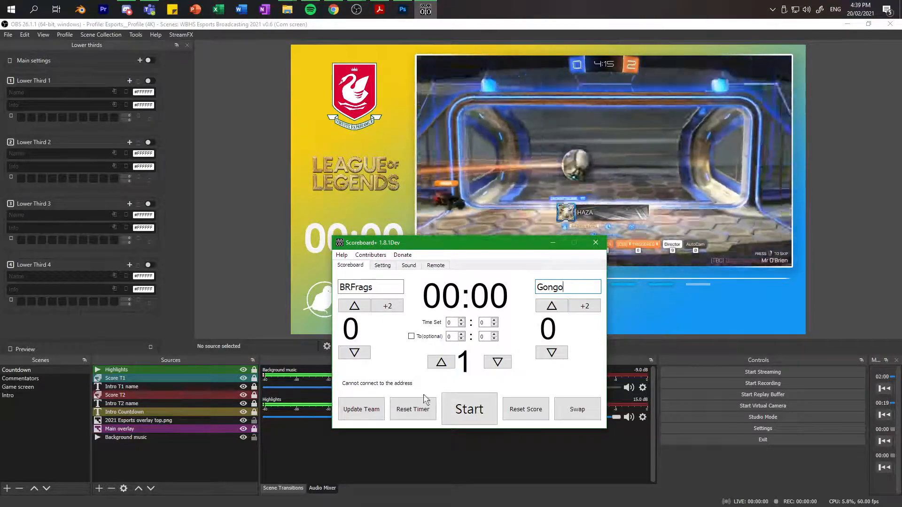
Step: Set the scoreboard timer to 10 minutes, start the countdown and minimise the scoreboard window
drag(482, 244, 366, 288)
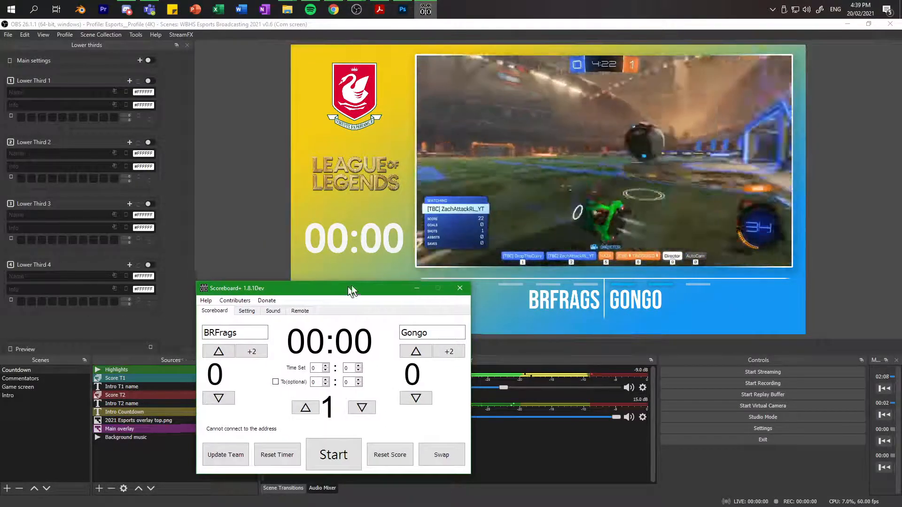
drag(352, 286, 396, 269)
drag(358, 352, 323, 351)
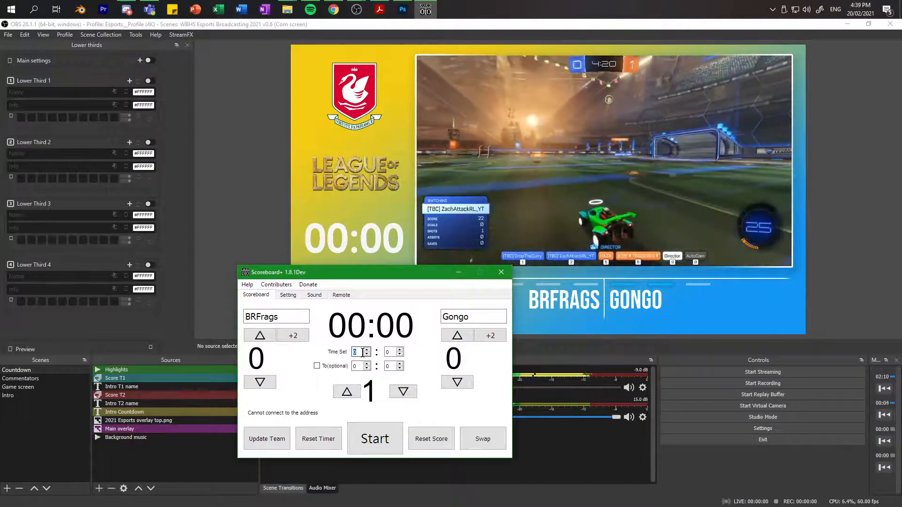
text(10)
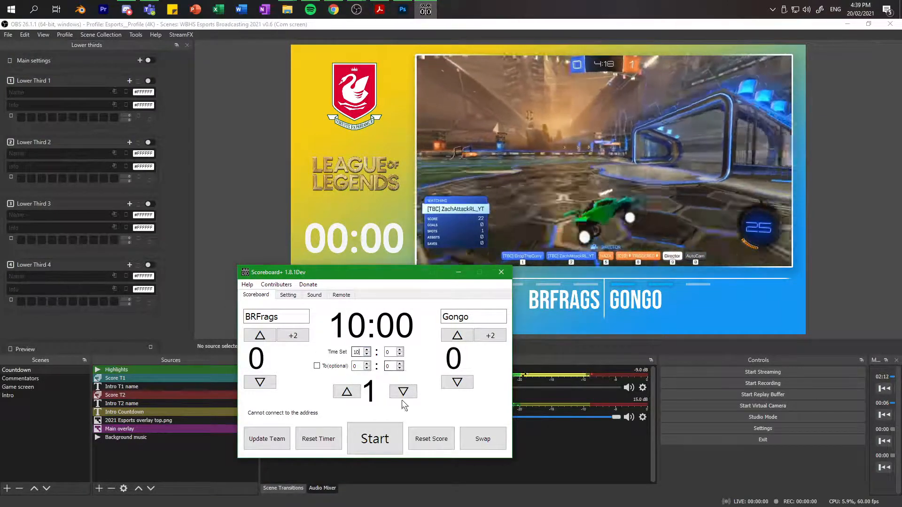
click(375, 437)
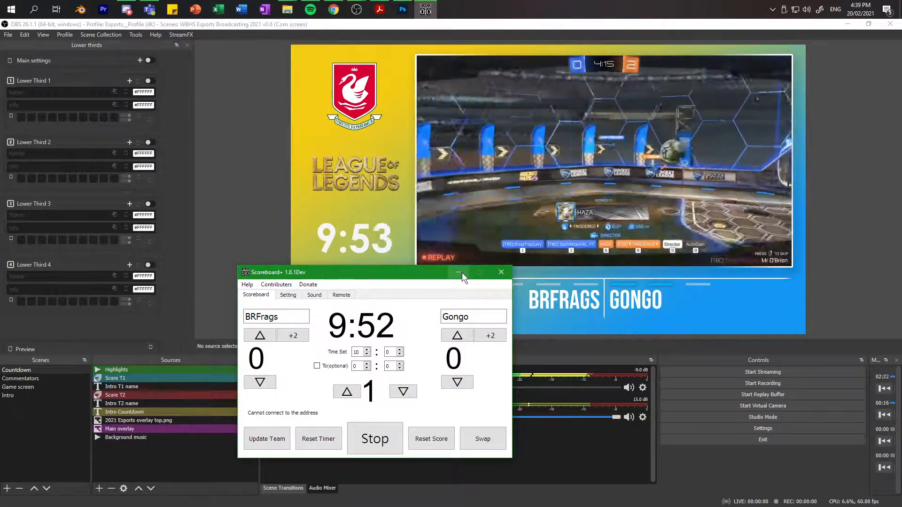
click(461, 272)
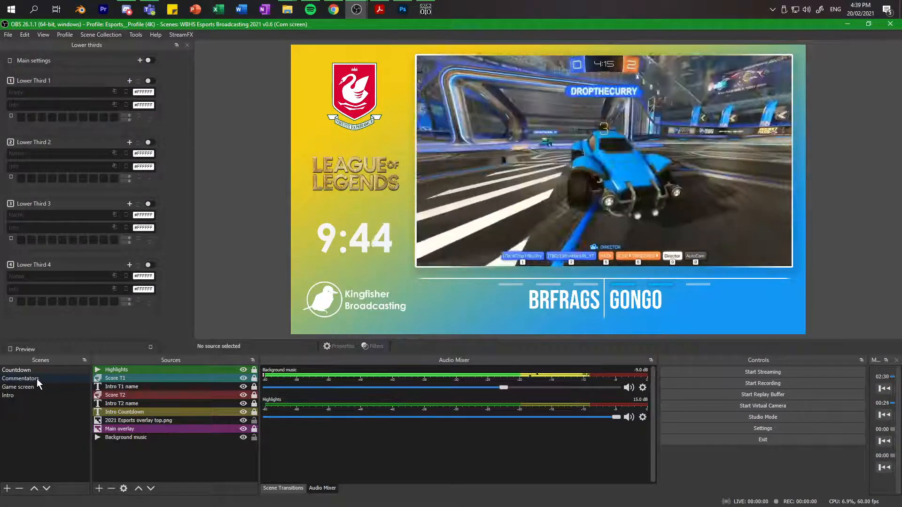
Step: In the Commentators scene, add a new DroidCam OBS source, appending the commentator's first name and "camara" in parentheses to its name
click(37, 378)
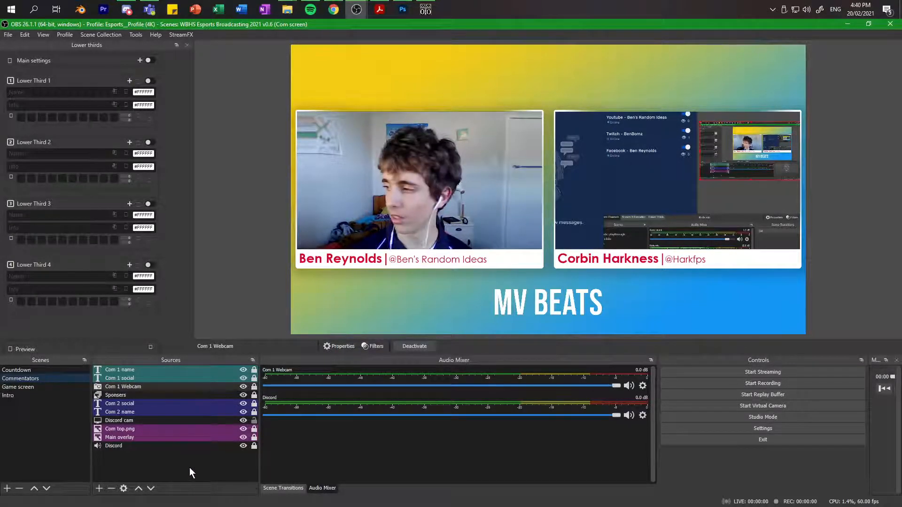
click(102, 485)
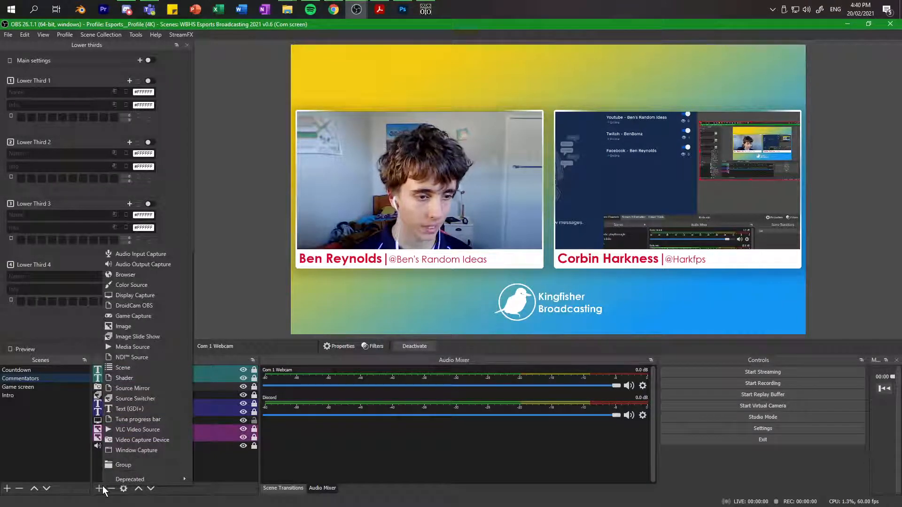
click(133, 306)
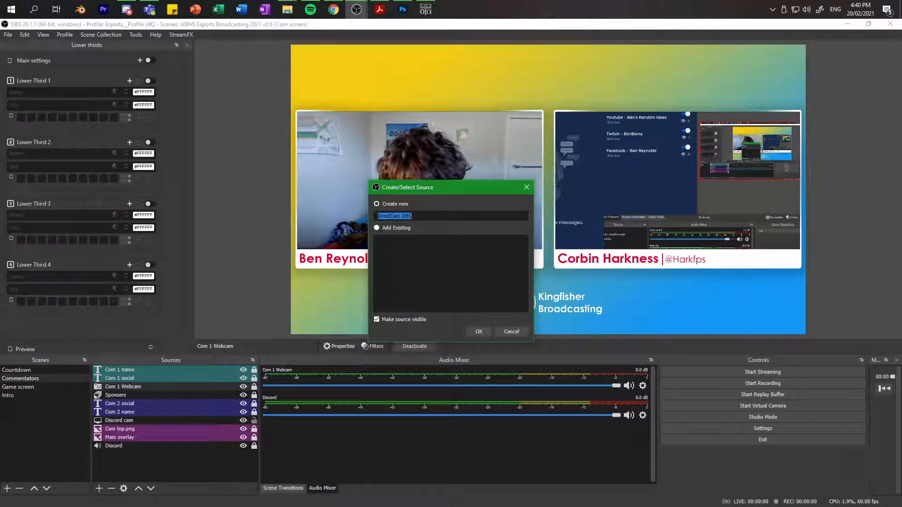
click(433, 217)
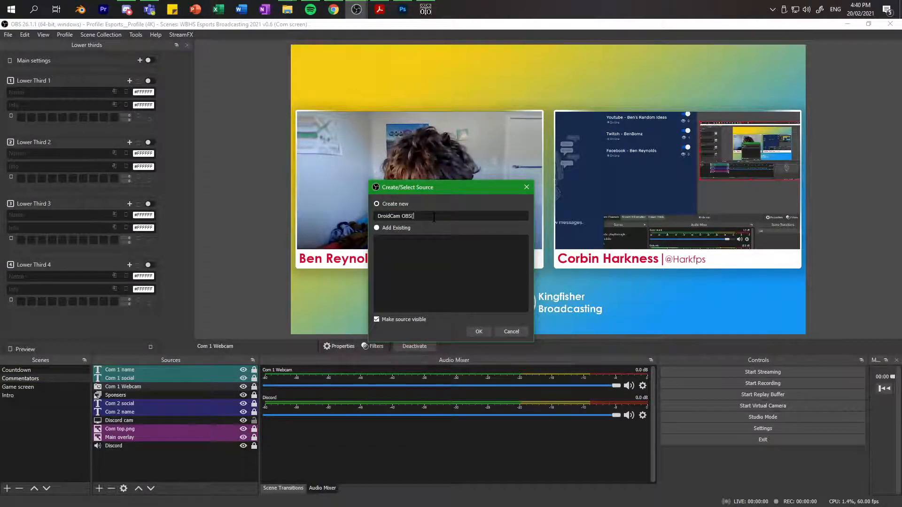
text((my cama)
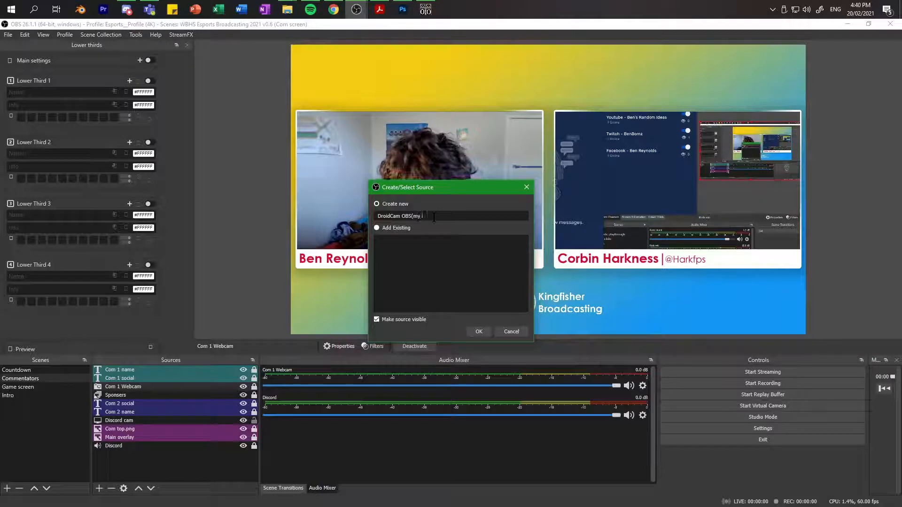
text(ra)
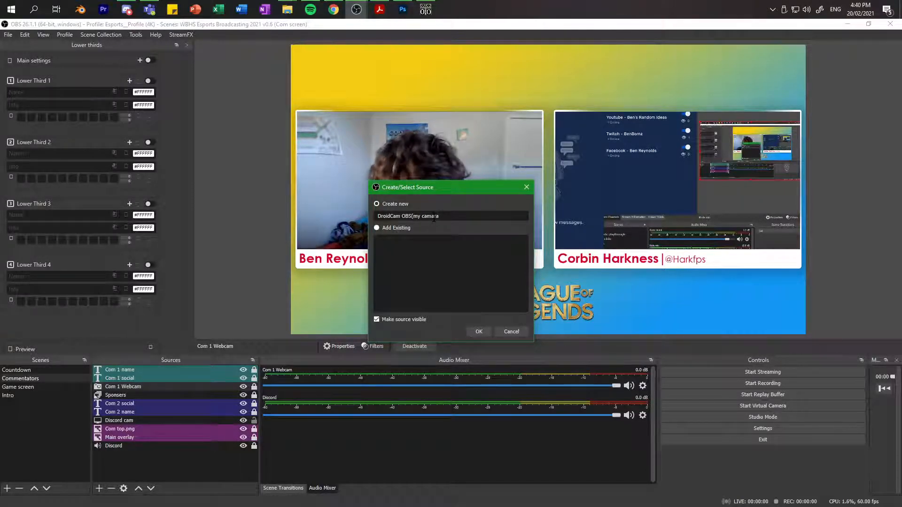
text())
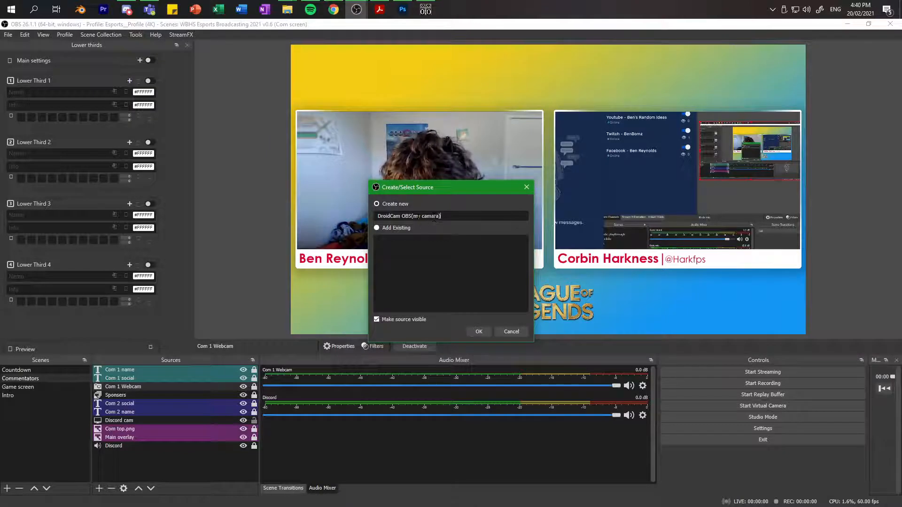
text(Ben)
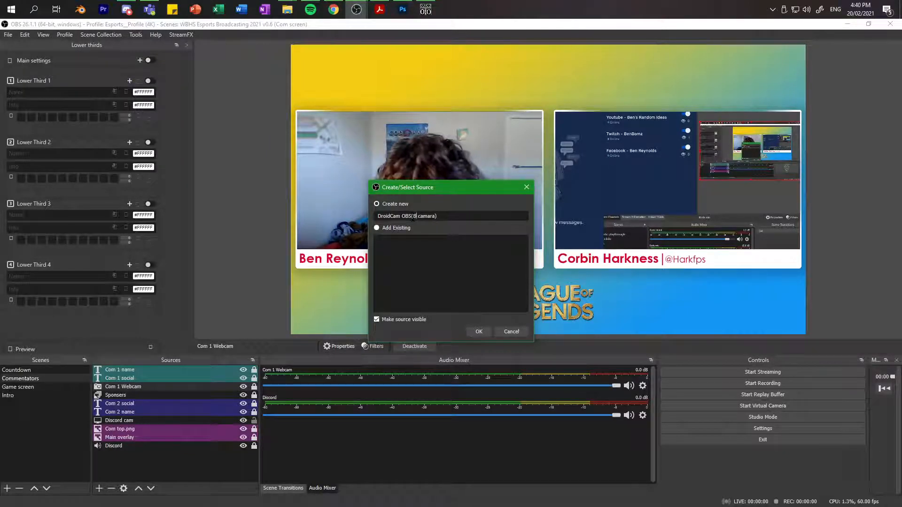
click(479, 332)
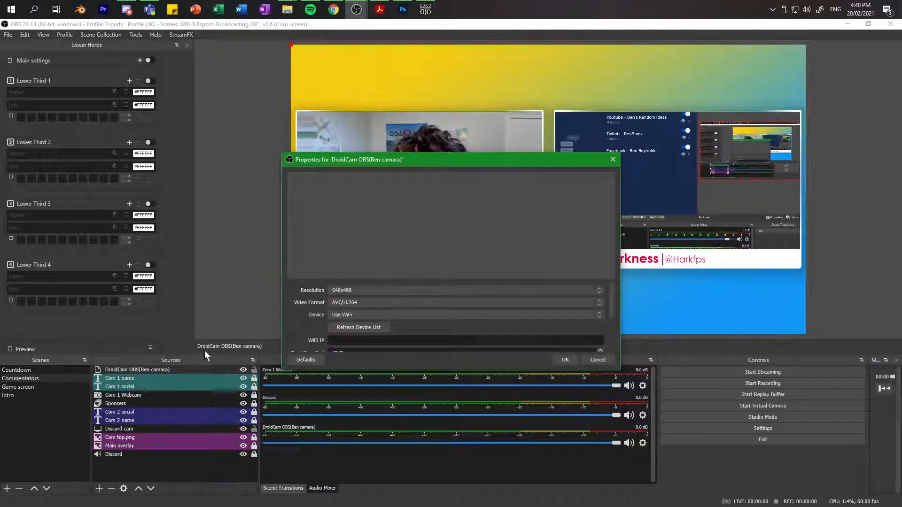
Step: Set the DroidCam source's resolution to 1280x720 and keep its device set to Use WiFi
click(398, 289)
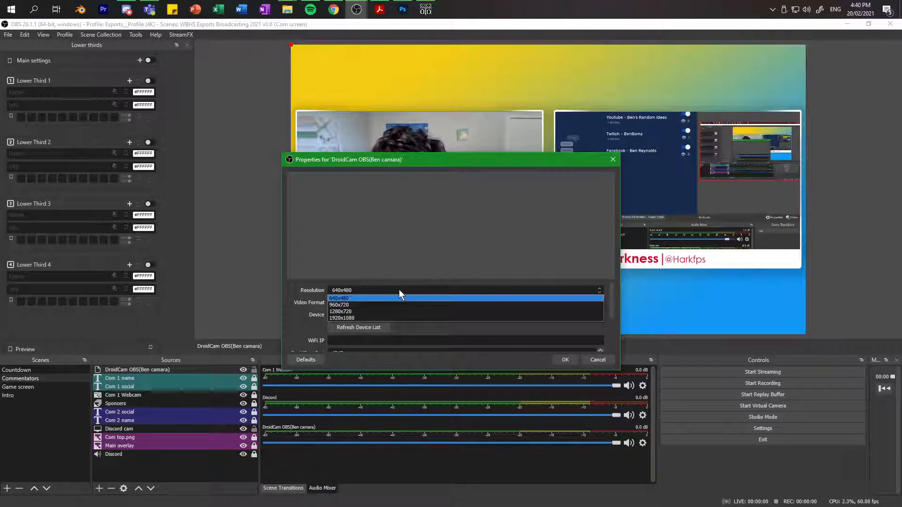
click(387, 320)
scroll(399, 321, down, 2)
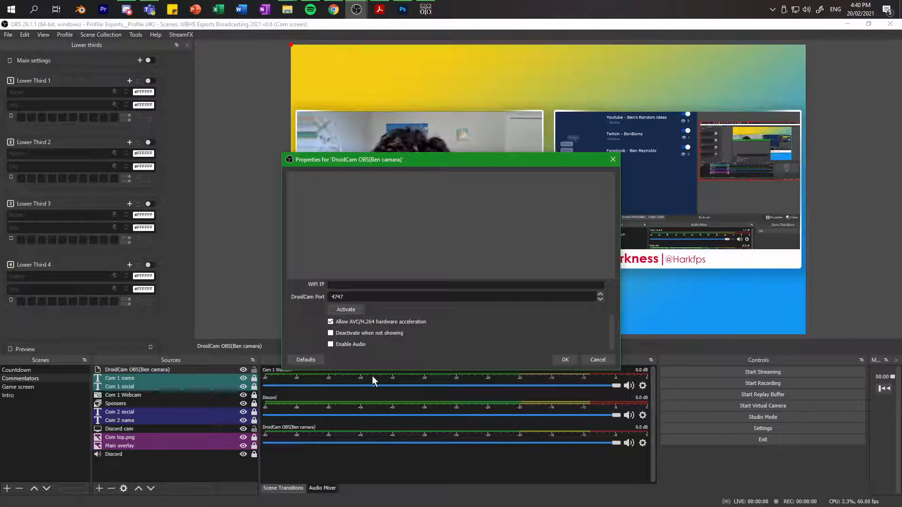
scroll(390, 337, up, 1)
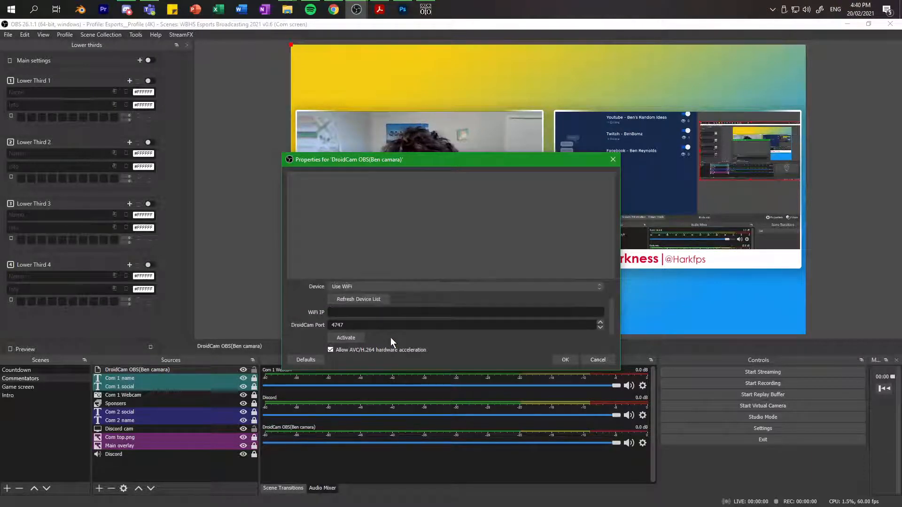
scroll(377, 289, up, 1)
click(371, 316)
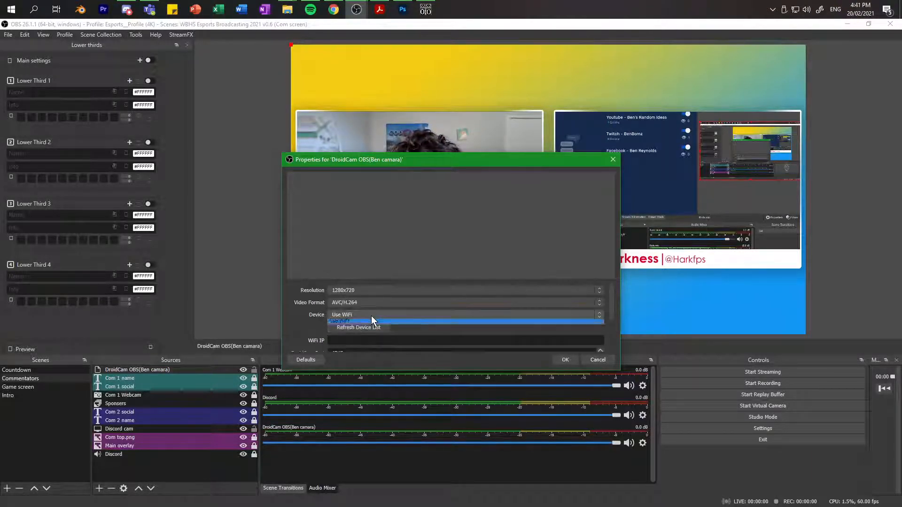
click(371, 315)
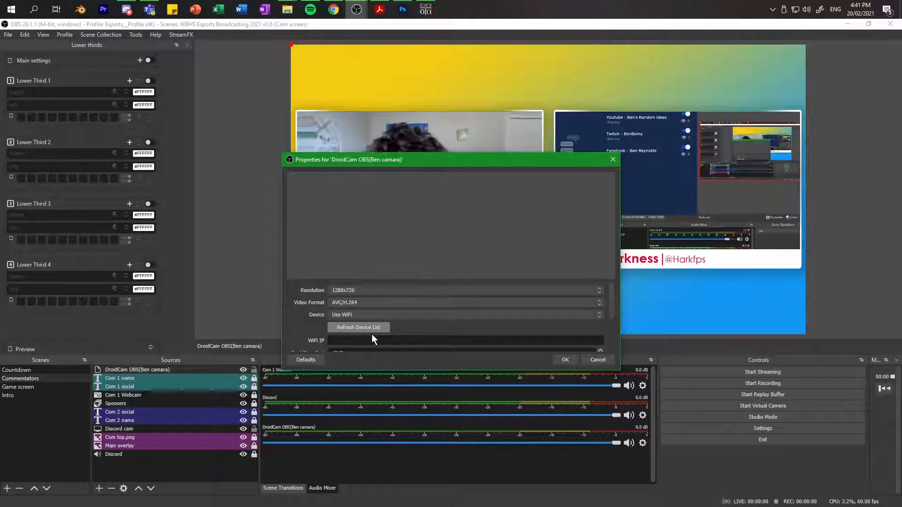
Step: Set the DroidCam source's device to Redmi 8 and activate the connection
scroll(355, 319, down, 1)
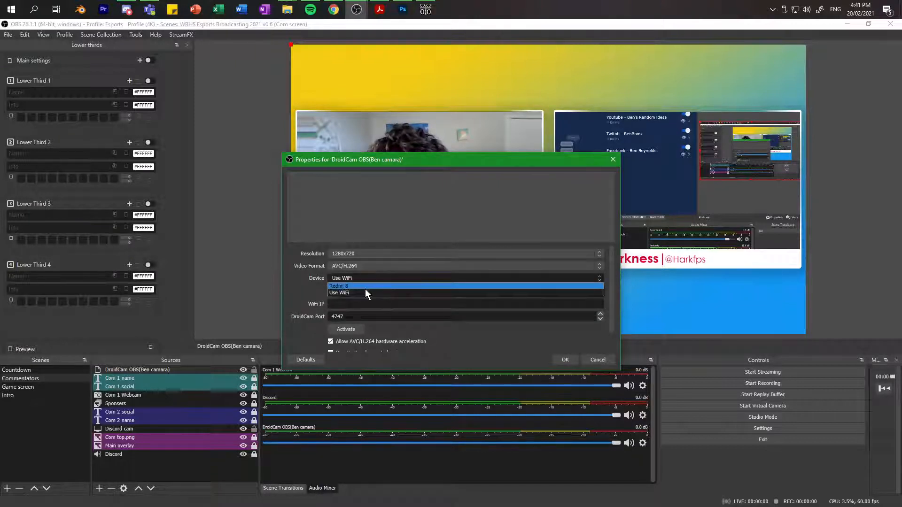
click(365, 289)
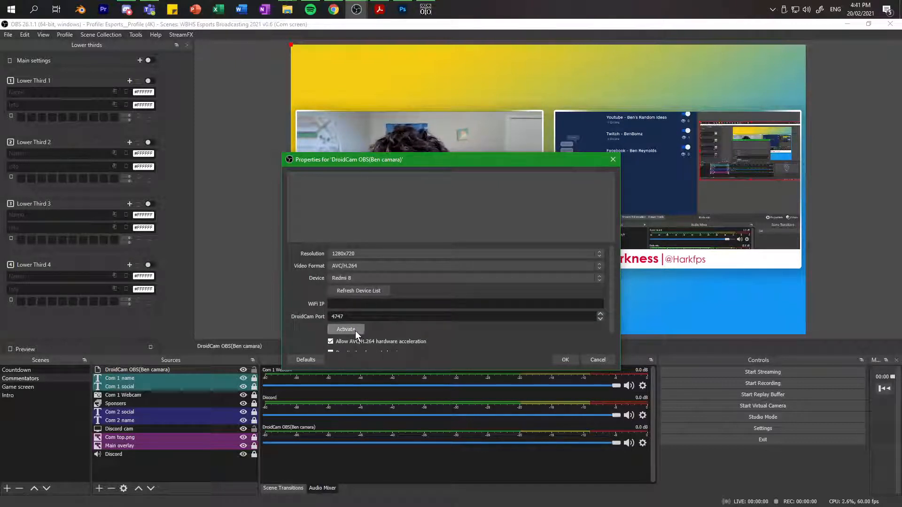
scroll(355, 330, down, 1)
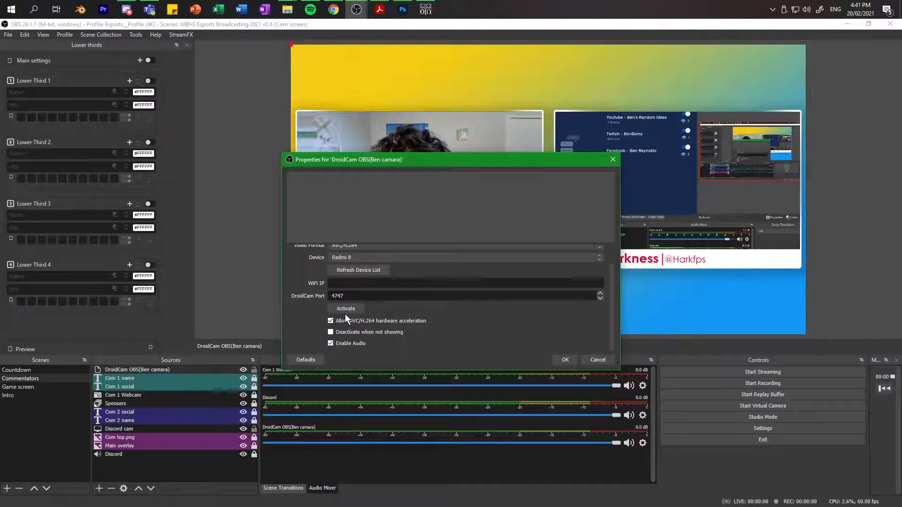
click(345, 310)
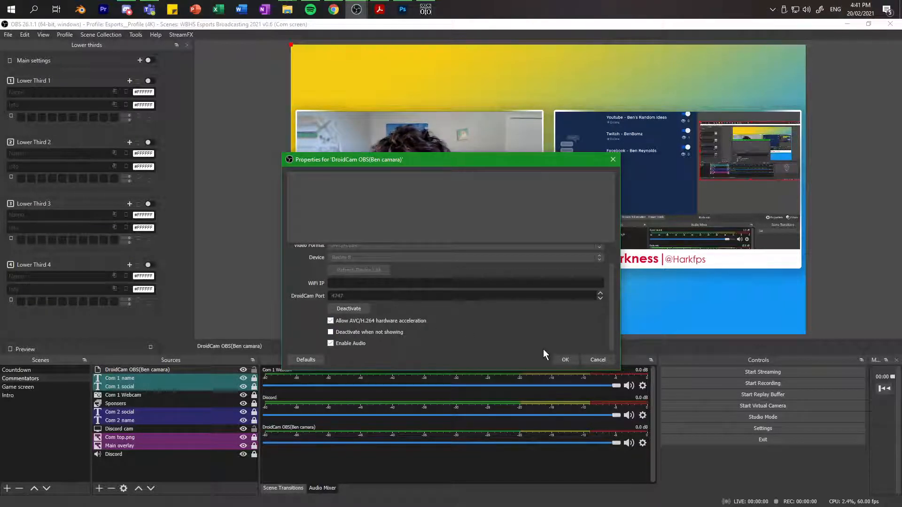
Step: Change the DroidCam source's resolution to 1920x1080, reactivate it and accept the properties
scroll(462, 321, up, 1)
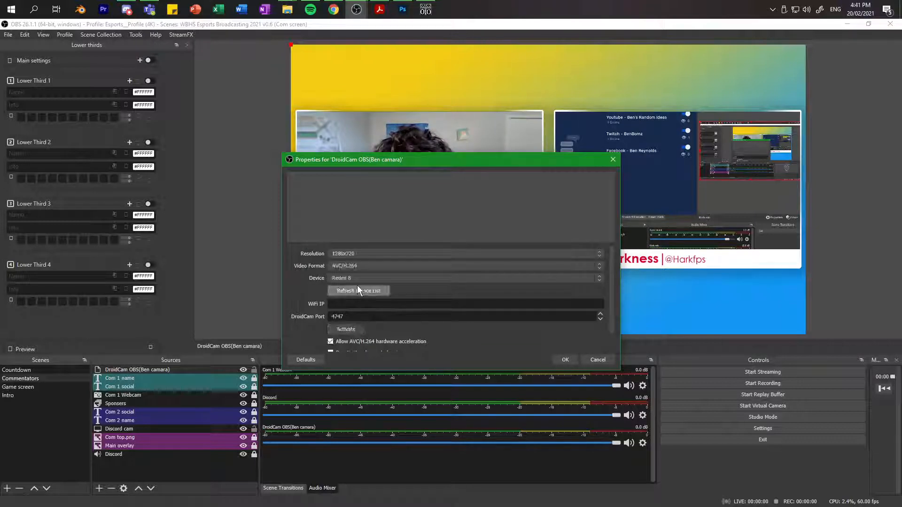
click(357, 253)
click(344, 281)
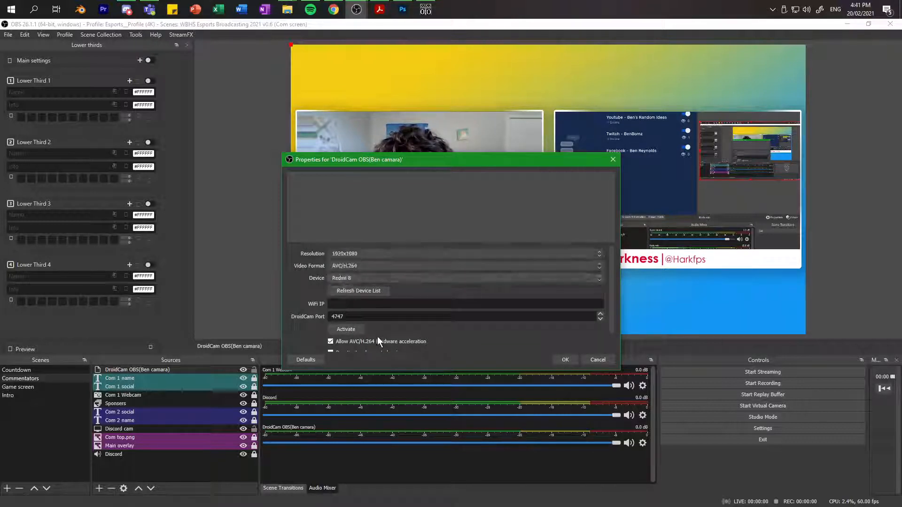
click(350, 329)
scroll(481, 335, down, 1)
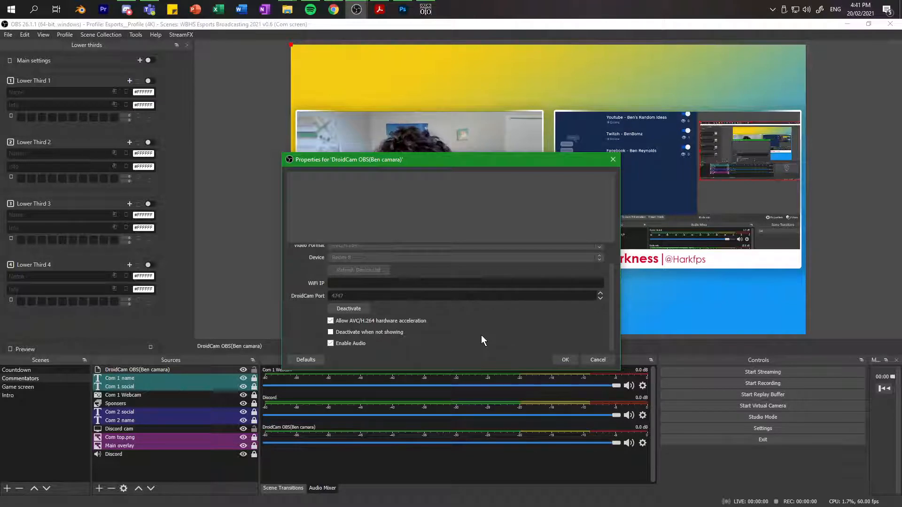
scroll(479, 330, up, 1)
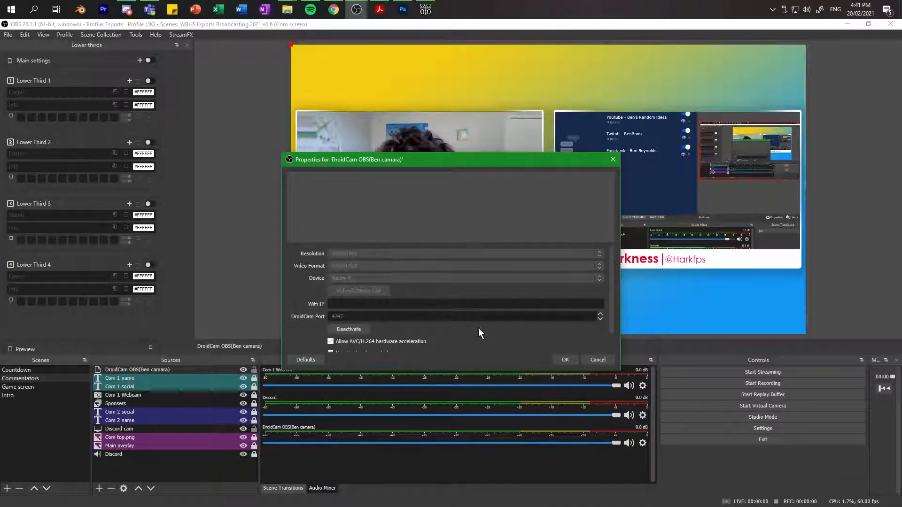
scroll(478, 328, down, 1)
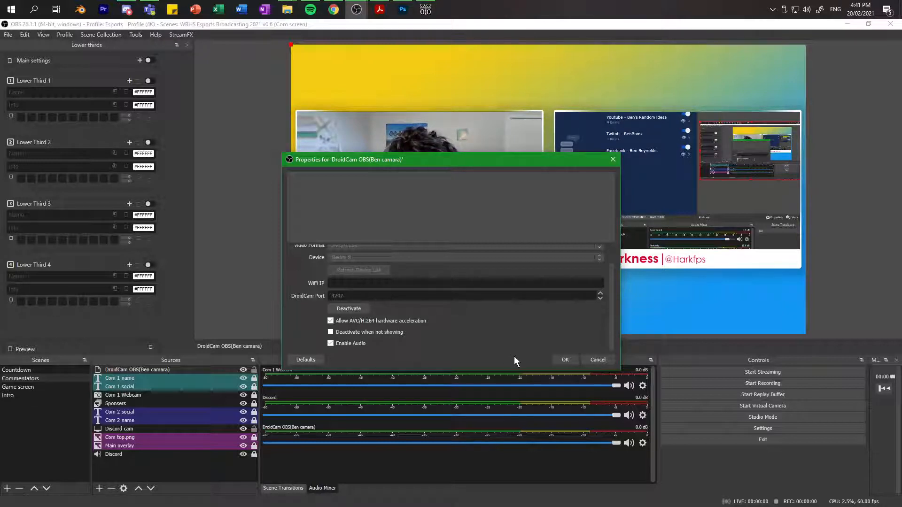
click(564, 360)
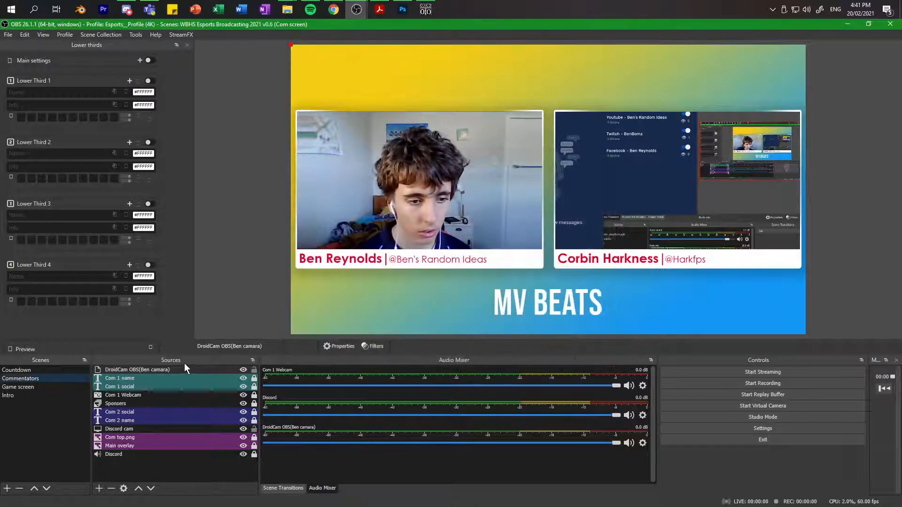
Step: In the DroidCam source's transform, set the positional alignment to Center and the horizontal position to 960, matching Com 1 Webcam
key(ctrl+e)
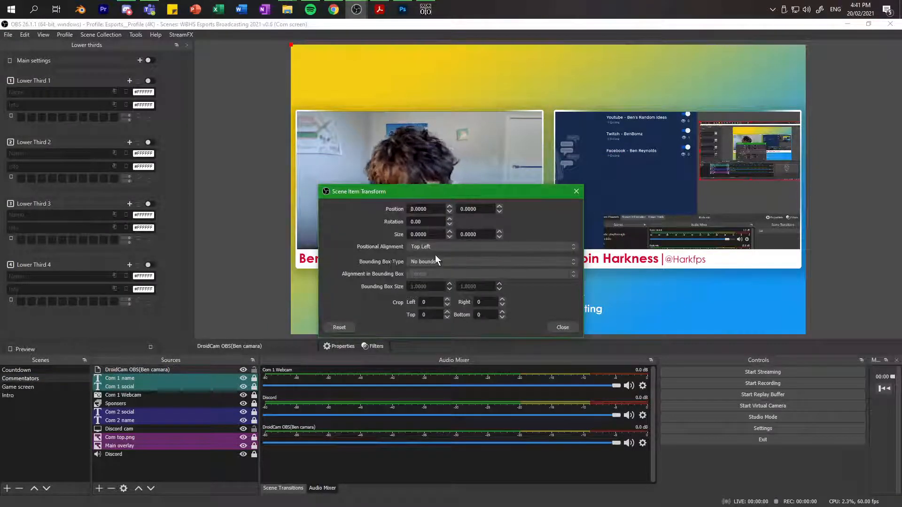
click(435, 246)
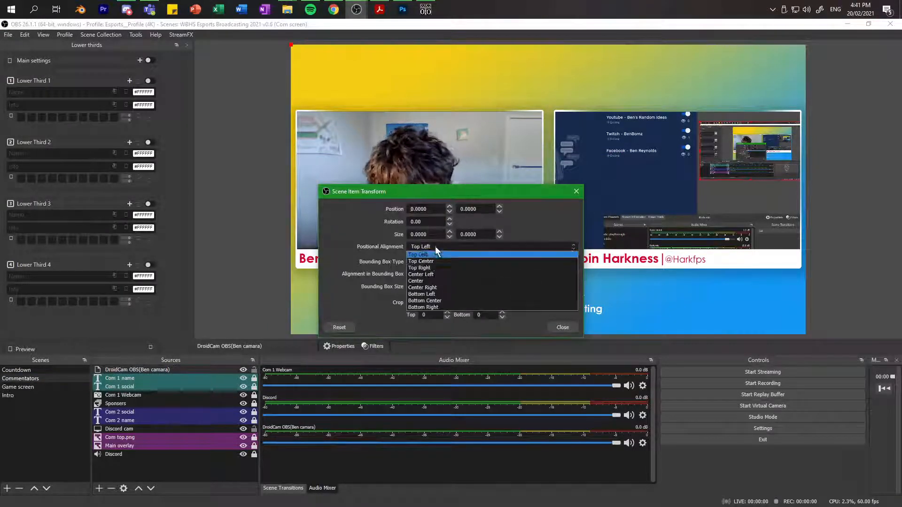
click(433, 281)
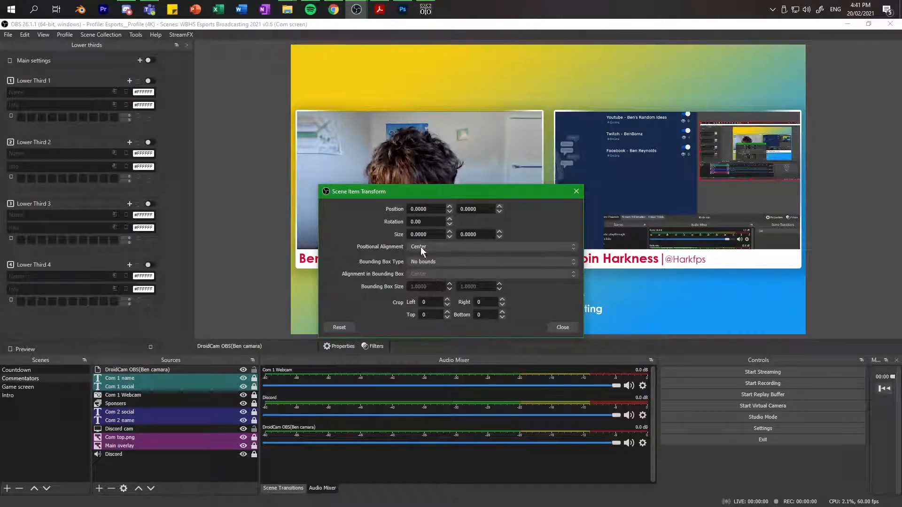
click(159, 397)
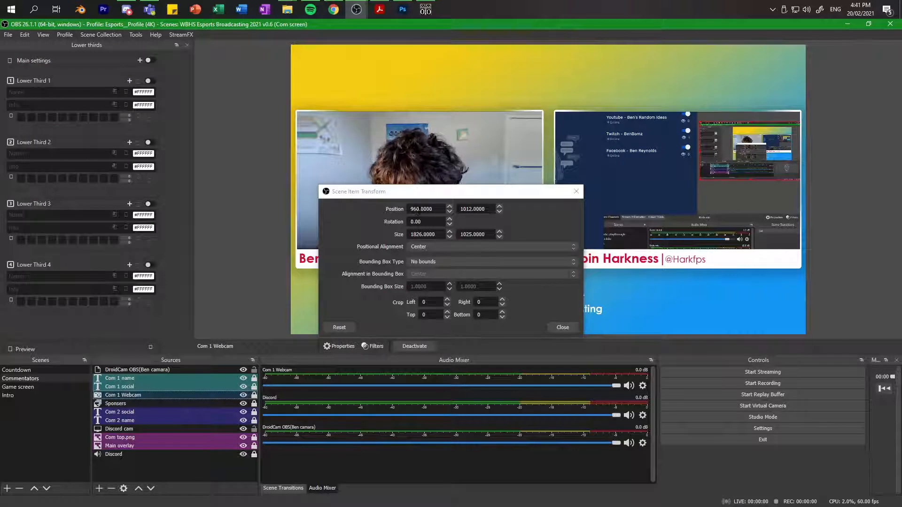
click(394, 211)
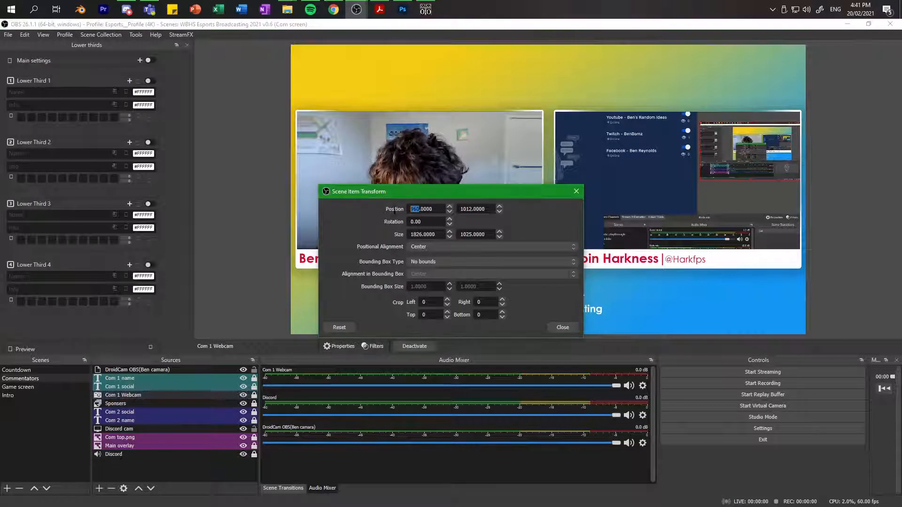
click(146, 371)
click(402, 212)
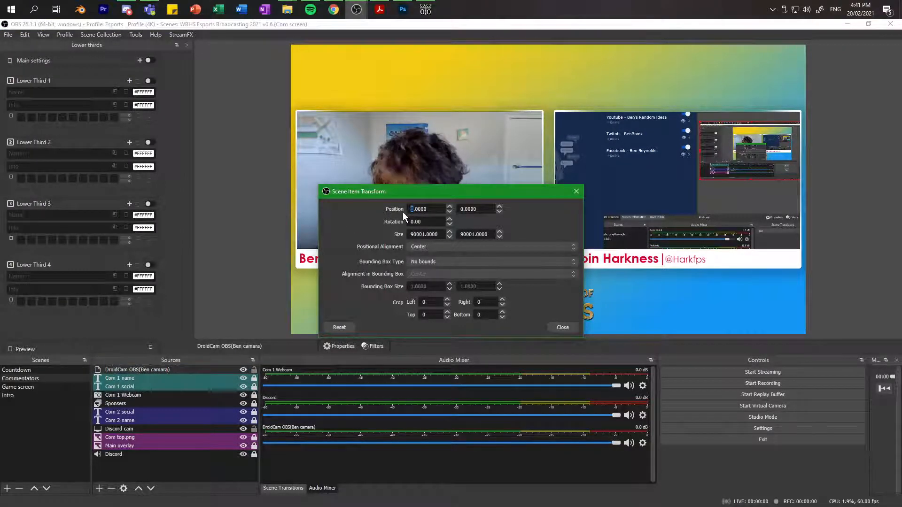
text(960)
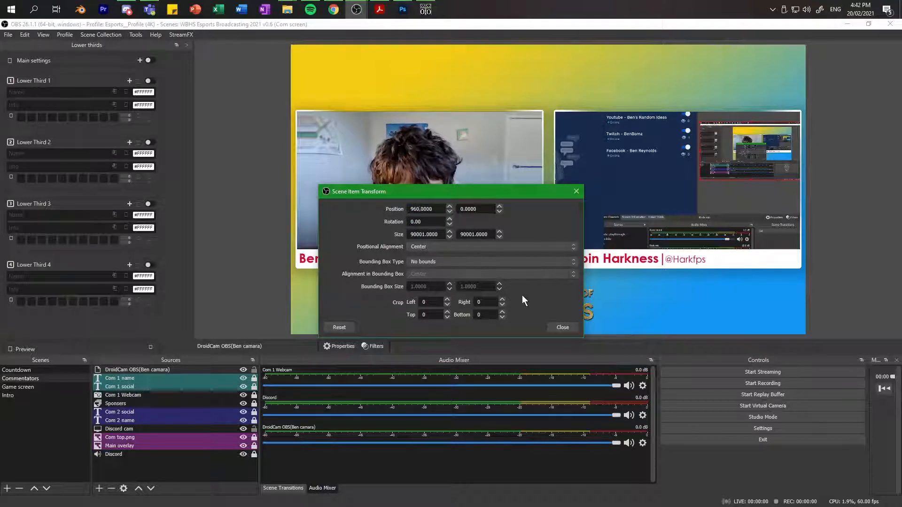
click(560, 328)
Step: Copy the vertical position value from the Com 1 Webcam source's transform
click(139, 393)
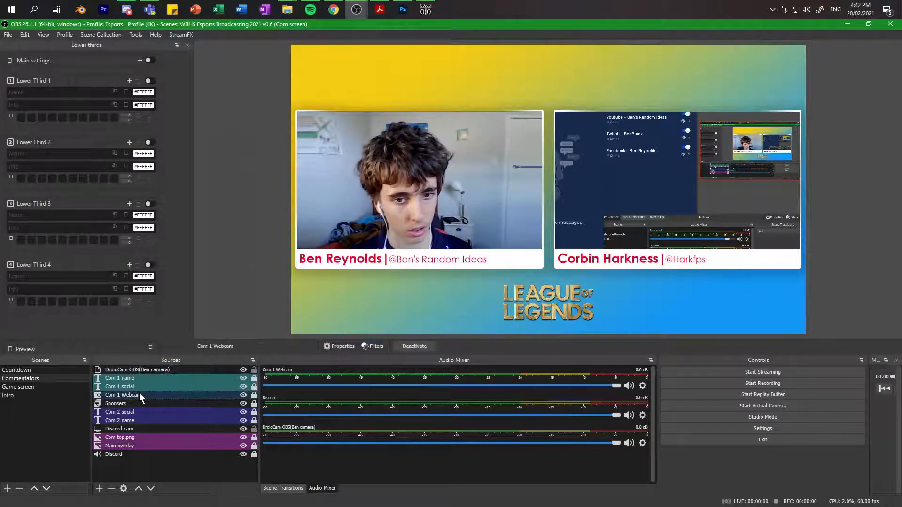
right_click(139, 392)
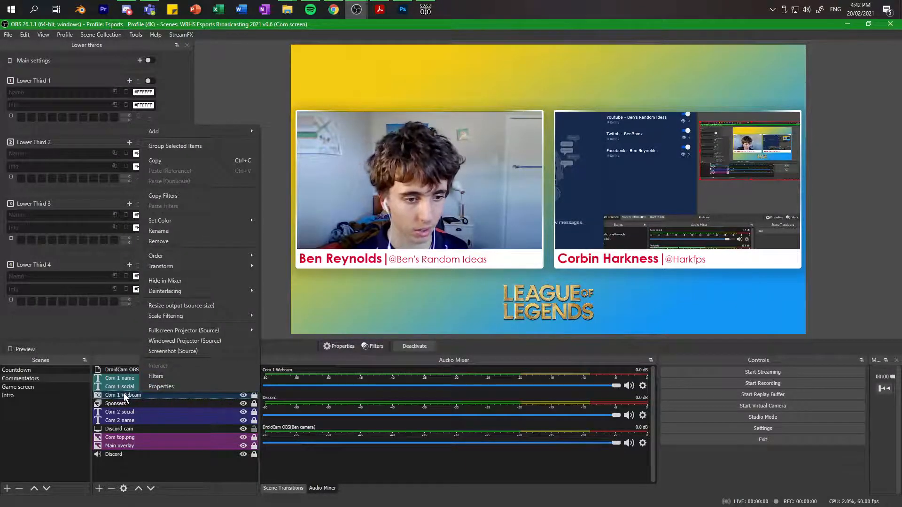
click(123, 392)
key(ctrl+e)
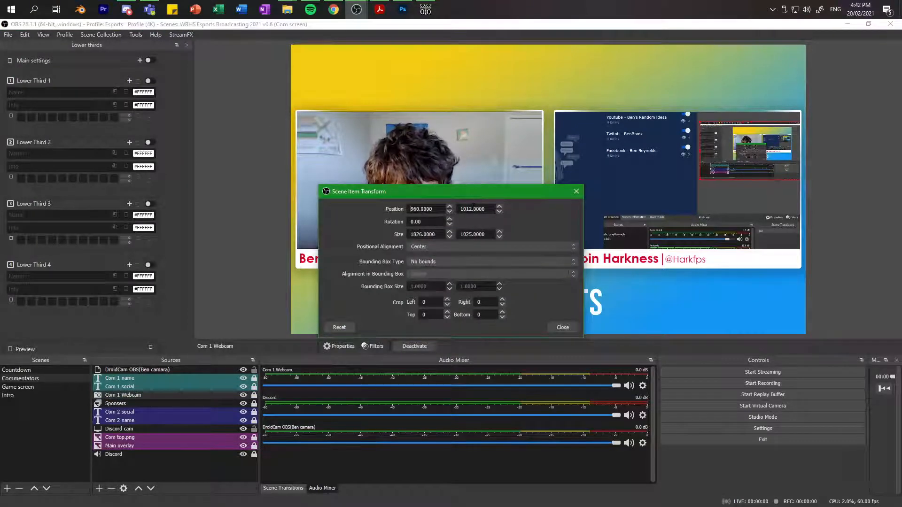
drag(472, 209, 453, 210)
key(ctrl+c)
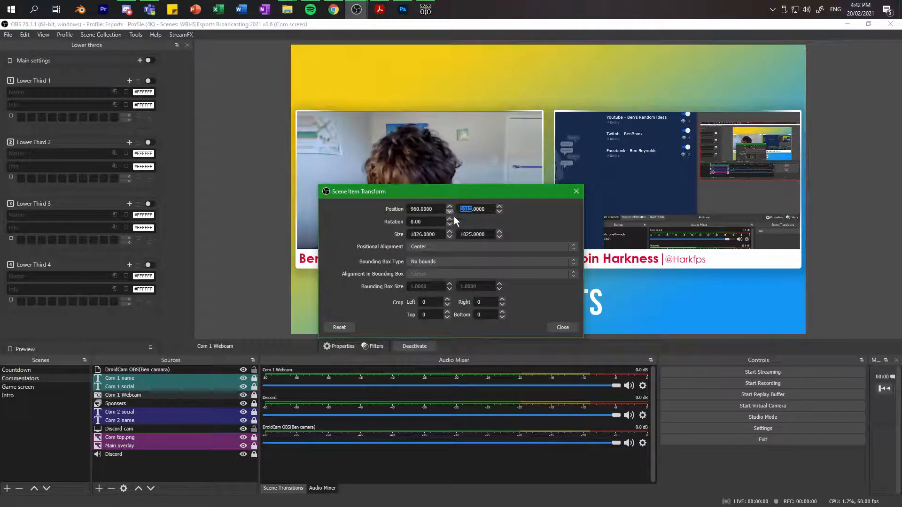
click(561, 327)
Step: Set the DroidCam source's vertical position to 1012 in its transform using the copied value
click(151, 369)
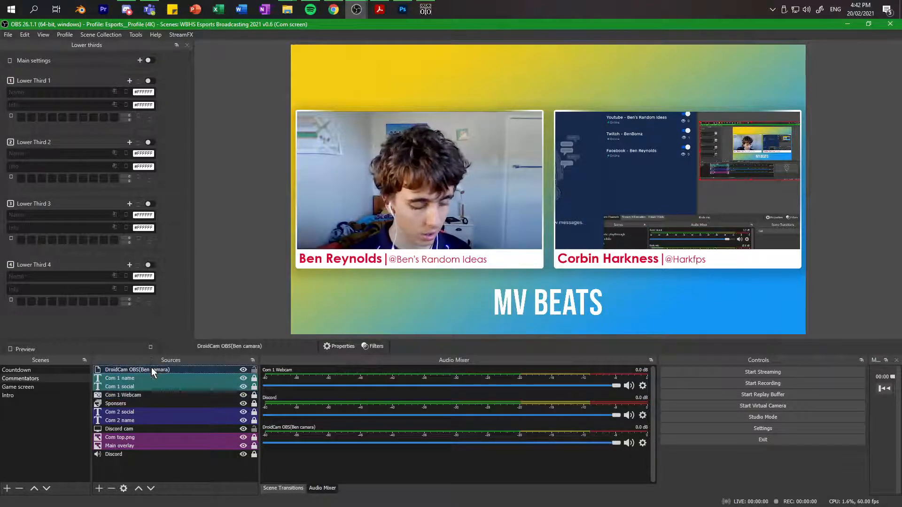
key(ctrl+e)
drag(464, 209, 452, 211)
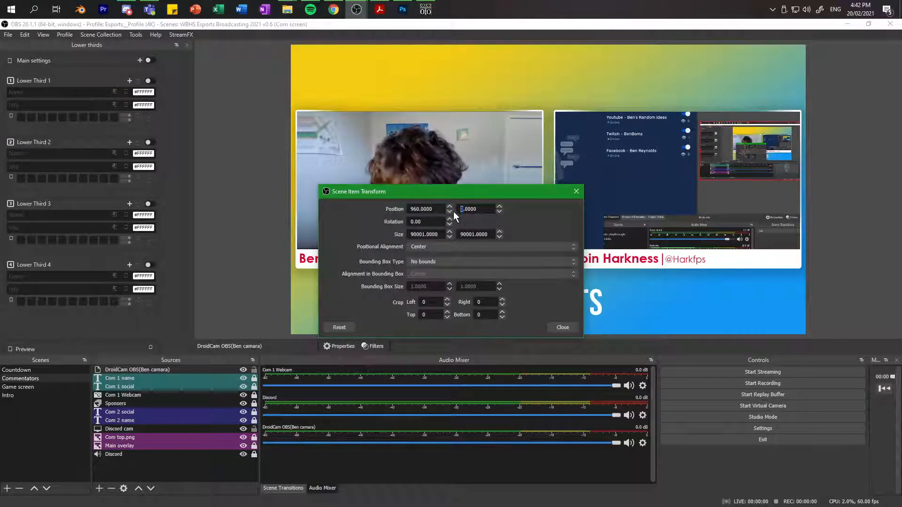
key(ctrl+v)
key(Return)
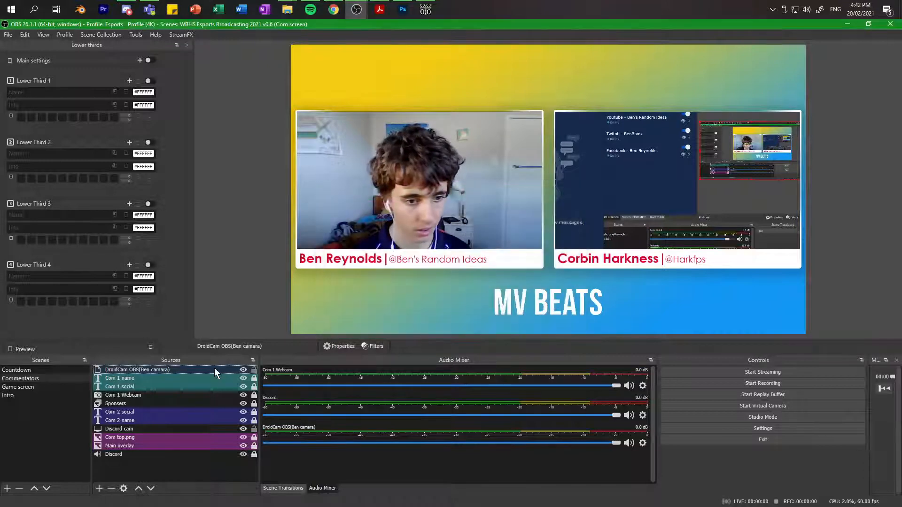
Step: Review the DroidCam source's properties, including its resolution, device, activation state and audio option
double_click(214, 369)
drag(406, 160, 612, 169)
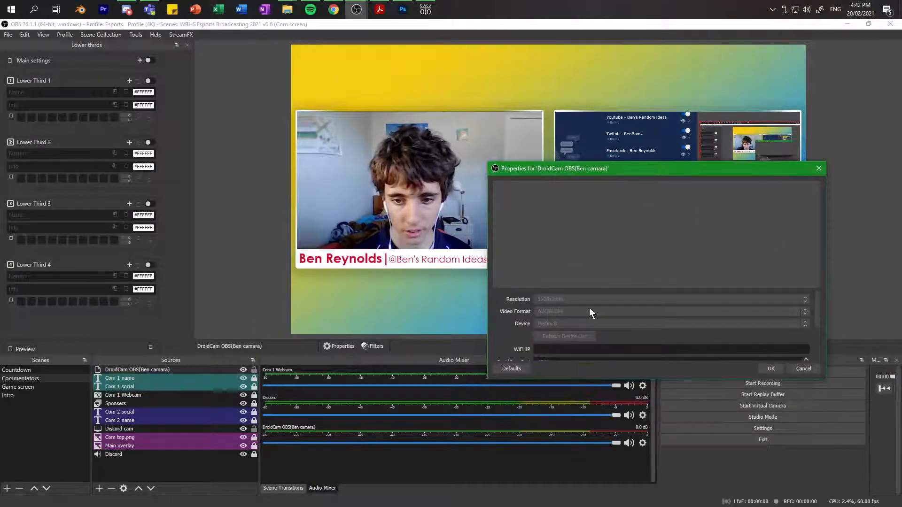
scroll(589, 308, down, 3)
scroll(589, 308, up, 2)
scroll(589, 308, down, 2)
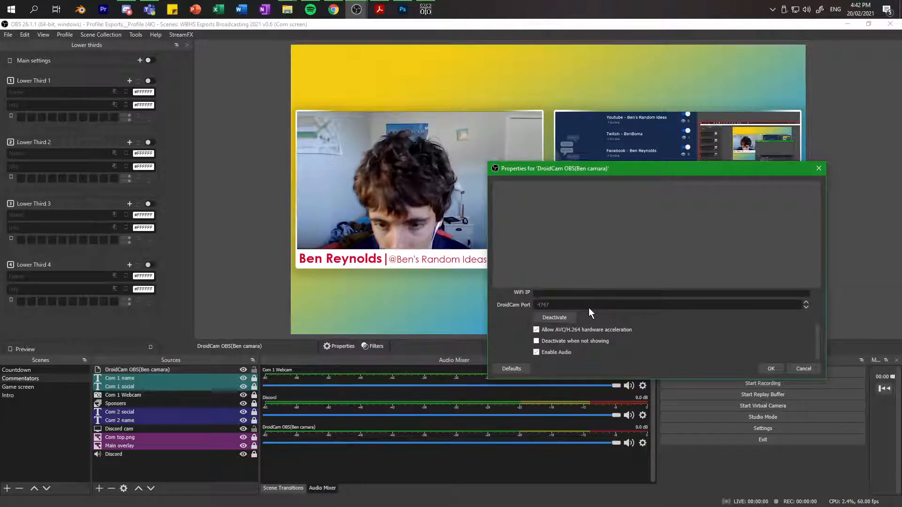
scroll(563, 328, up, 2)
scroll(563, 328, down, 2)
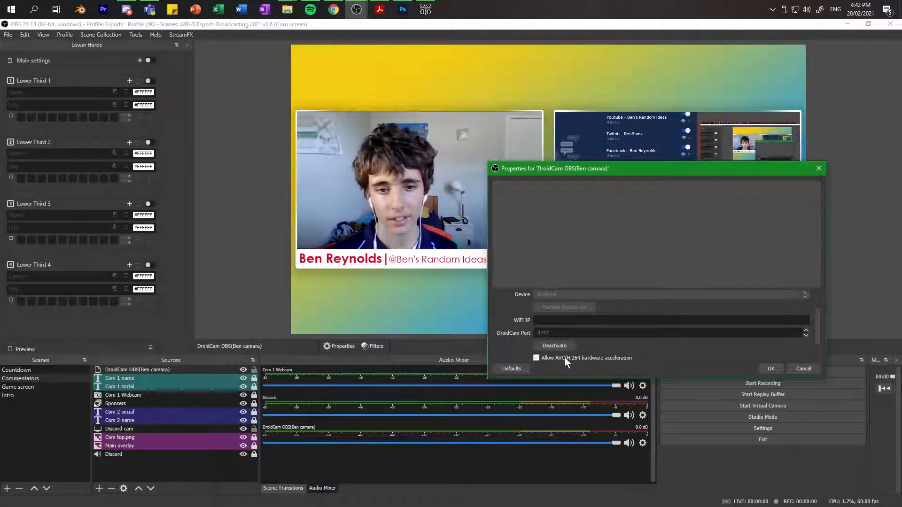
scroll(562, 345, down, 1)
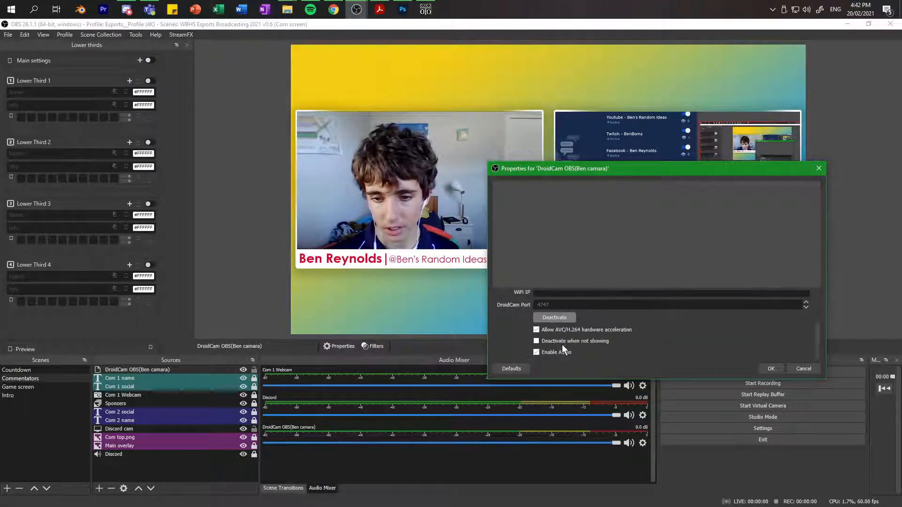
click(771, 368)
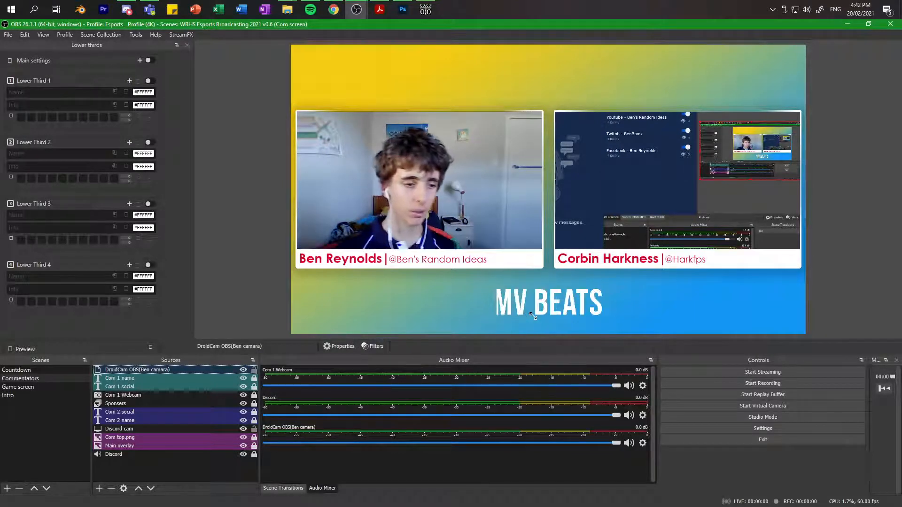
Step: In the Game screen scene, make the Valorant overlay template.png source visible and clear the source selection
click(19, 386)
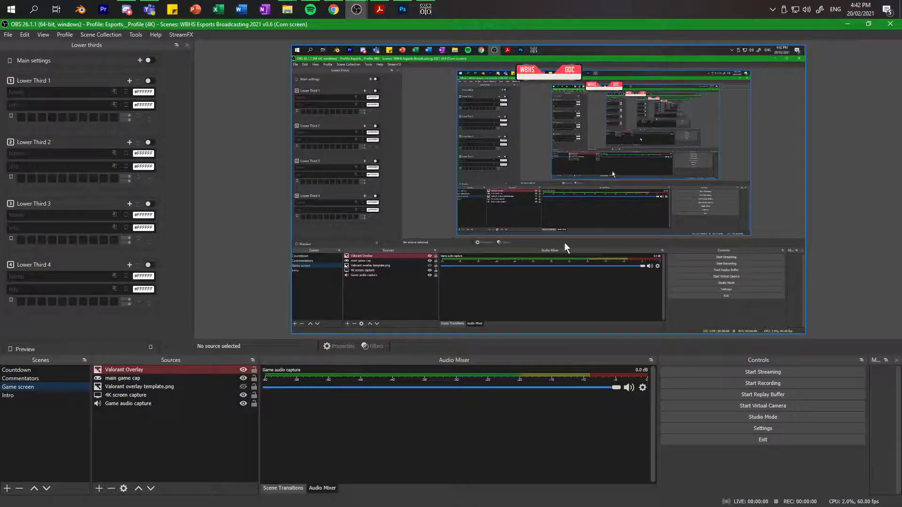
click(238, 370)
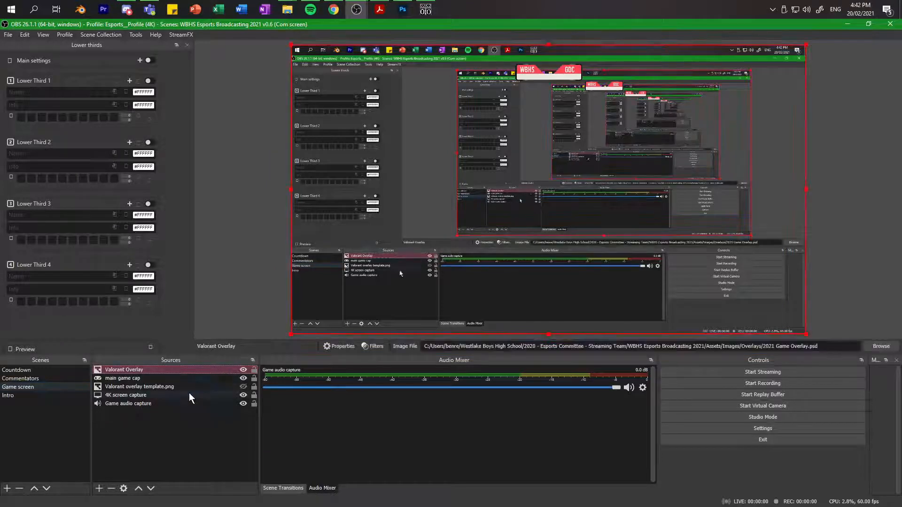
click(179, 386)
click(242, 387)
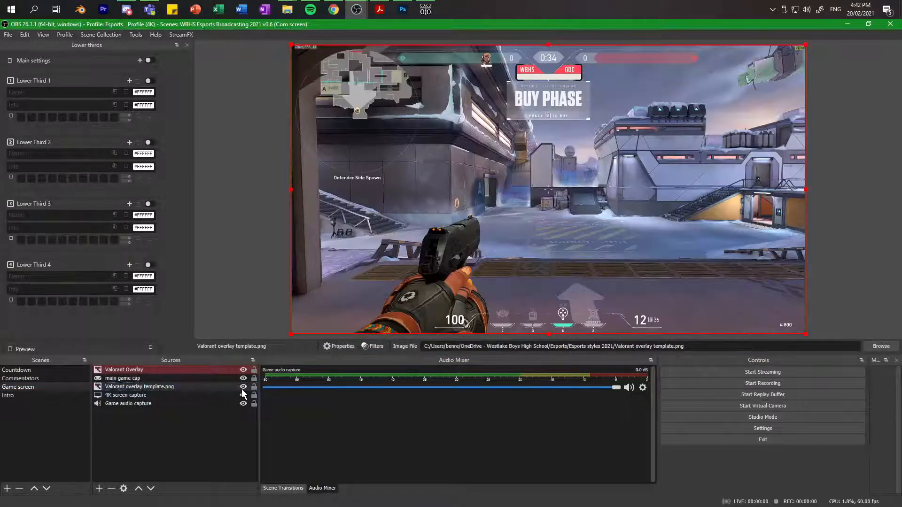
click(219, 282)
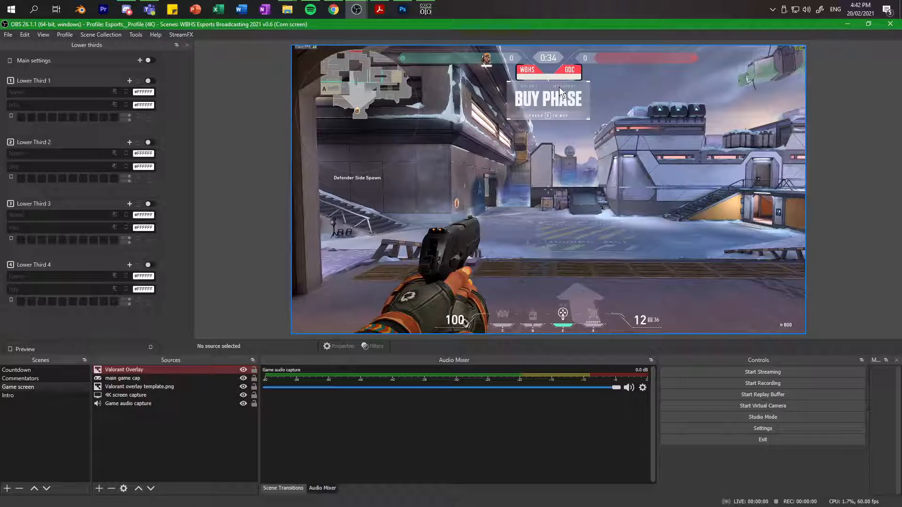
Step: Project the Game screen preview fullscreen on the LG FULL HD 1920x1080 display
right_click(650, 102)
mouse_move(756, 139)
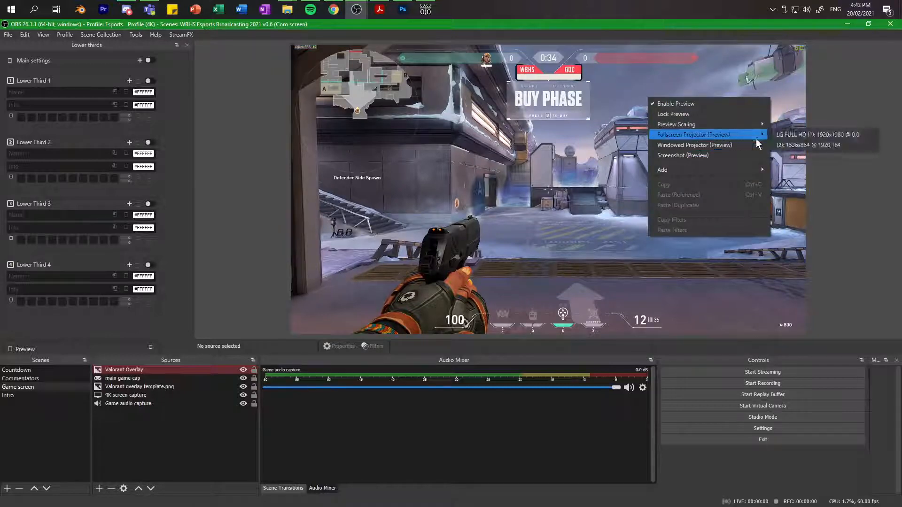
click(785, 139)
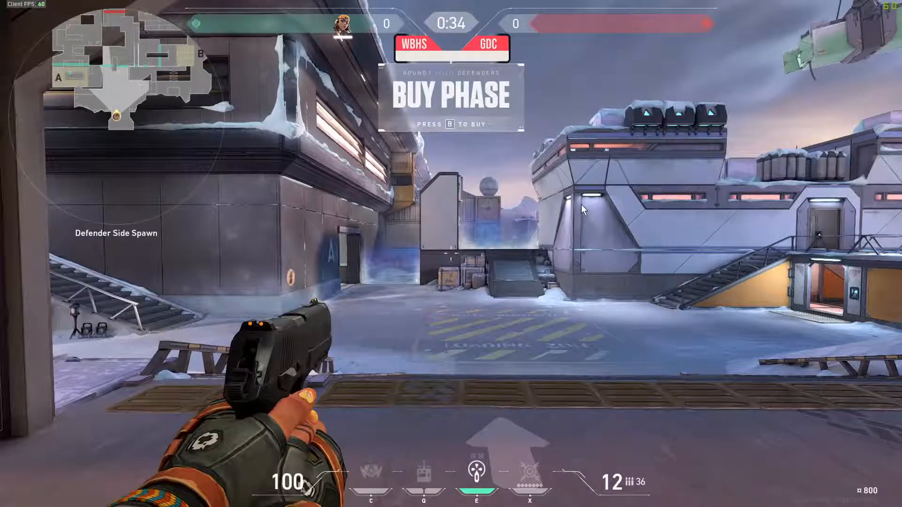
Step: Exit the fullscreen projection and open 2021 Game Overlay.psdc in Photoshop from the WBHS Esports 2021 cloud documents folder
key(Escape)
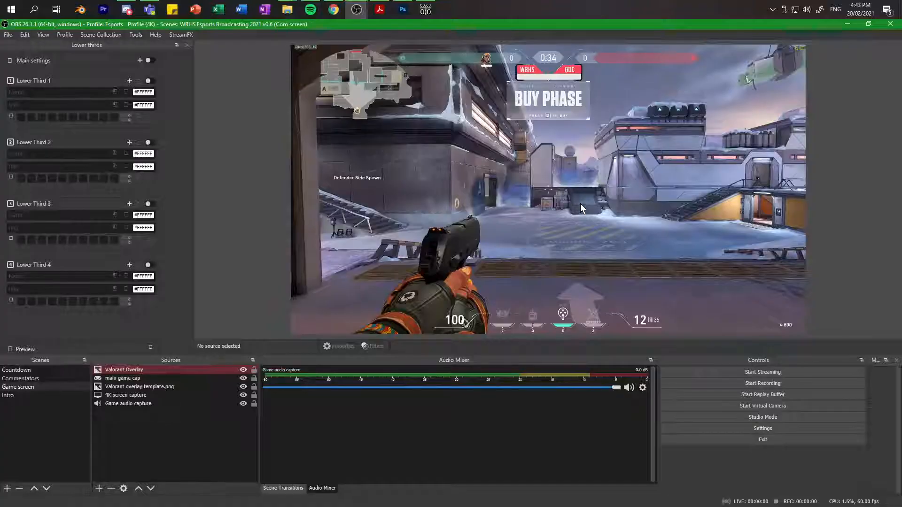
click(402, 10)
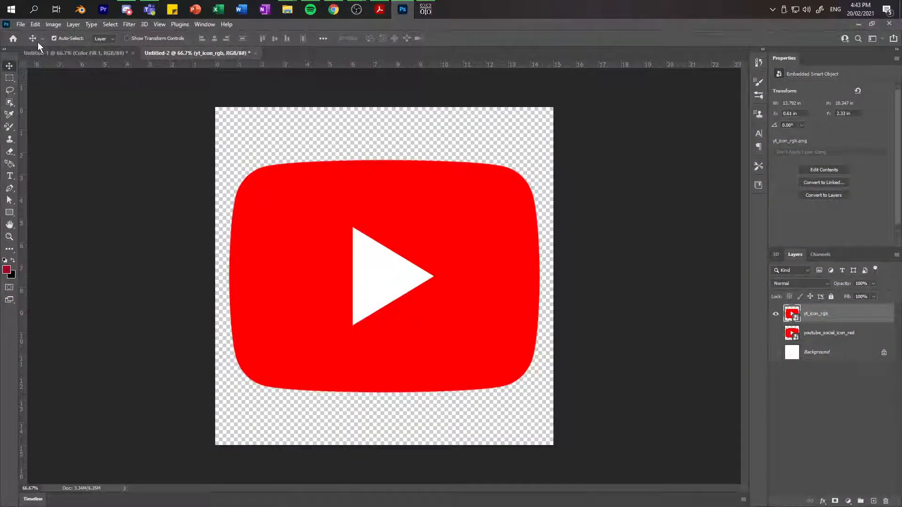
click(20, 24)
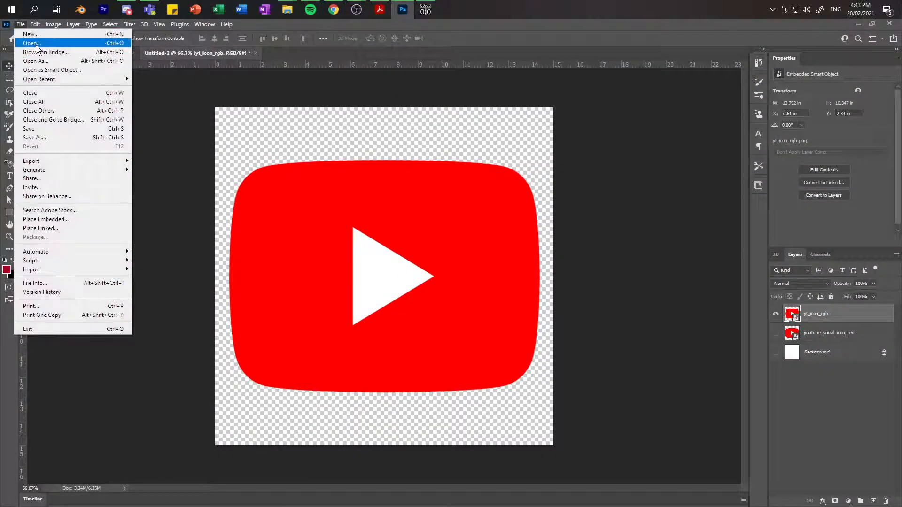
click(11, 41)
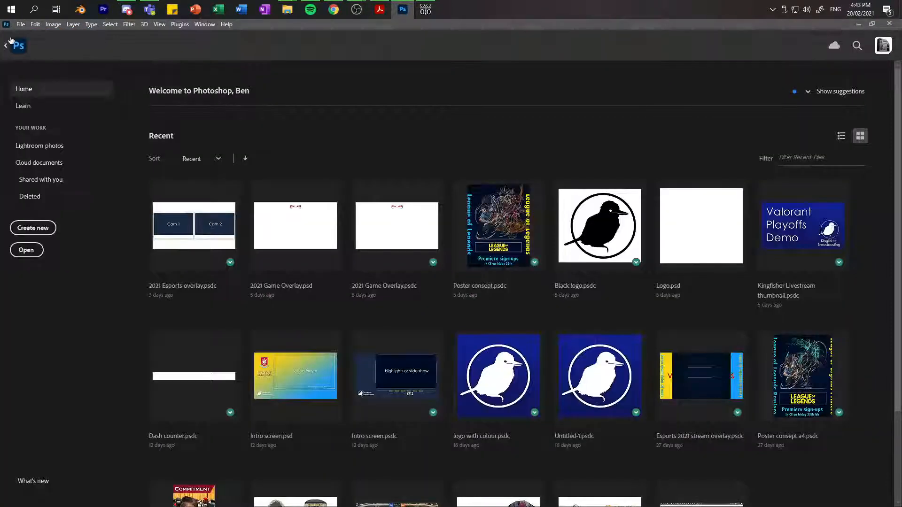
click(41, 163)
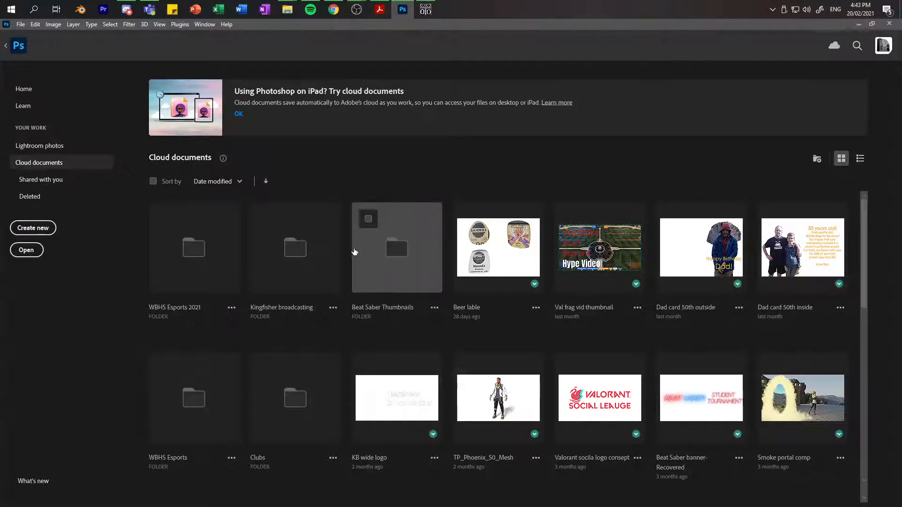
click(209, 254)
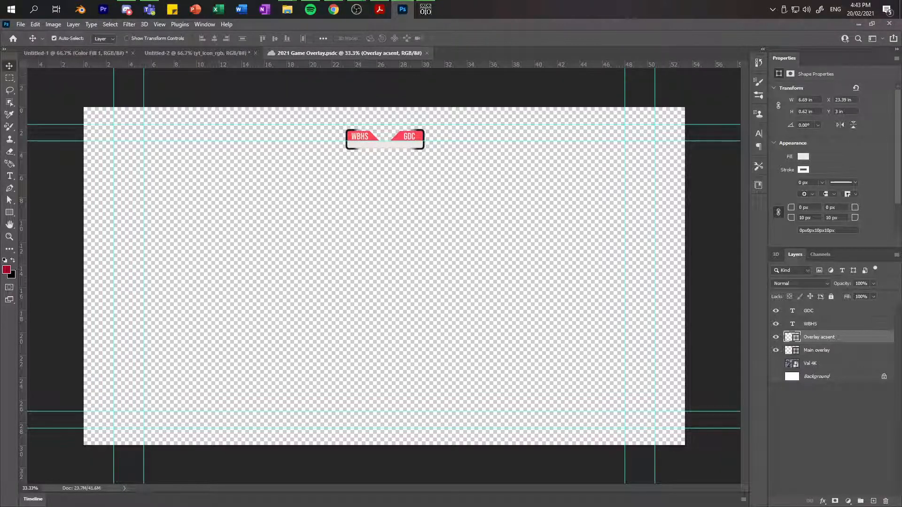
click(334, 10)
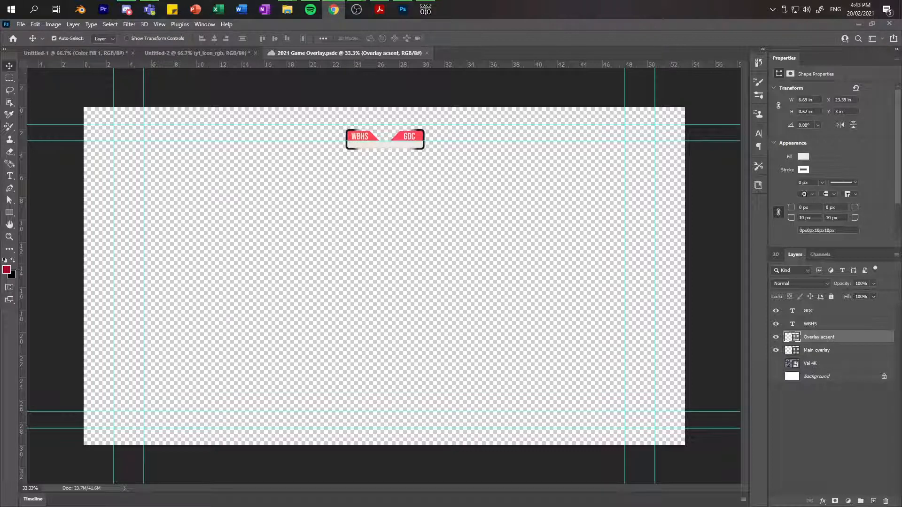
key(alt+Tab)
key(alt+Tab)
click(365, 143)
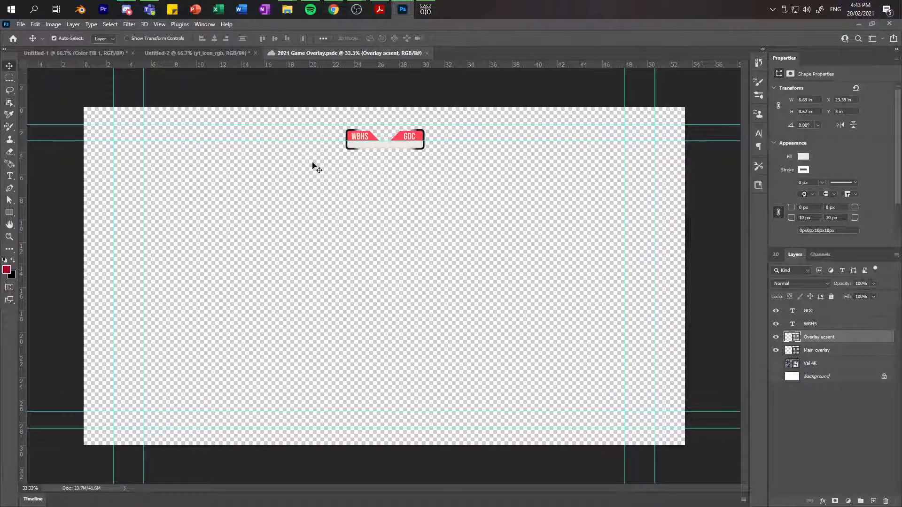
Step: Select the Main overlay shape by its dark border at the WBHS and GDC team banner
click(9, 236)
drag(374, 143, 404, 143)
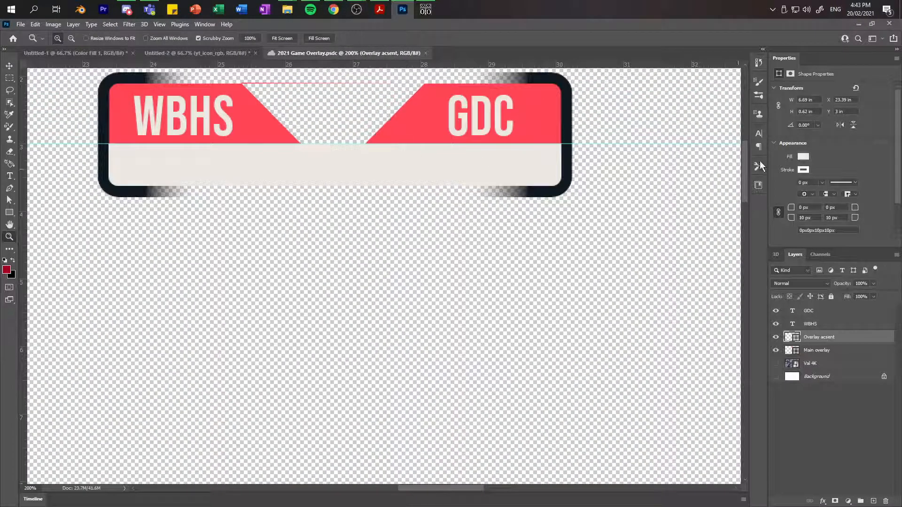
drag(745, 161, 739, 149)
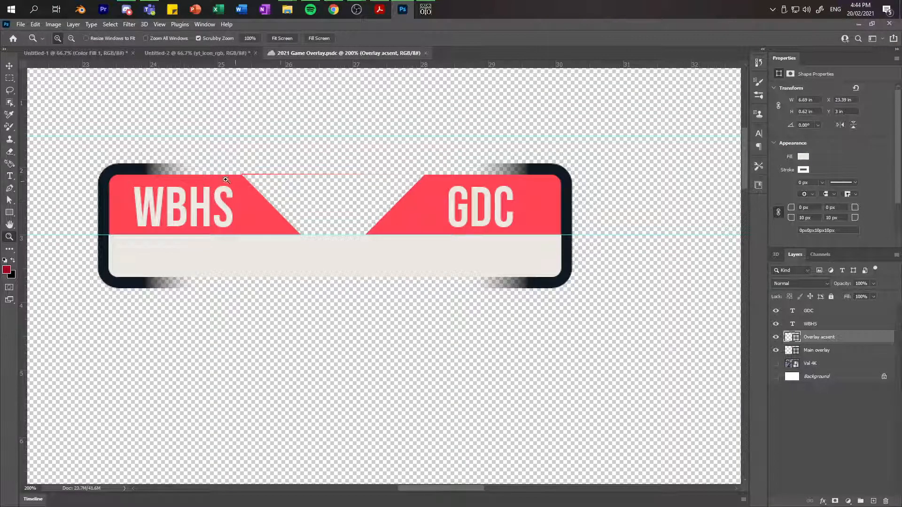
click(10, 66)
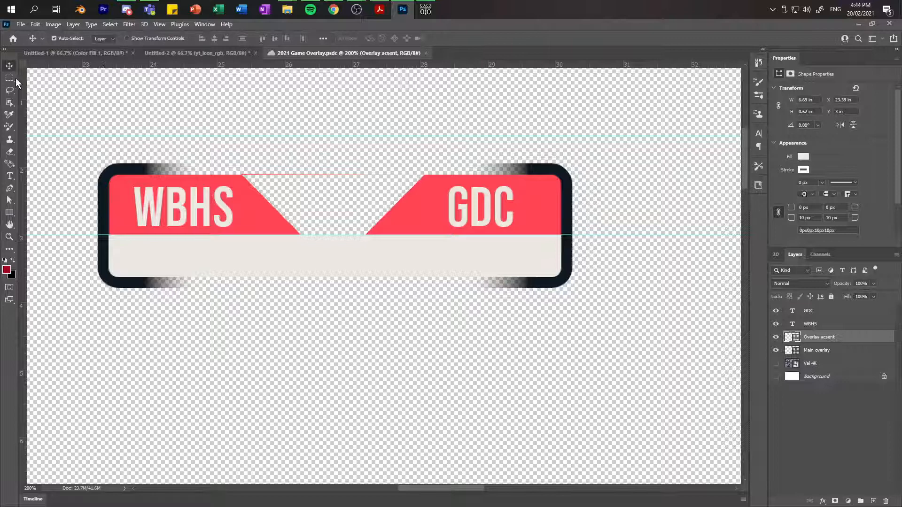
click(107, 191)
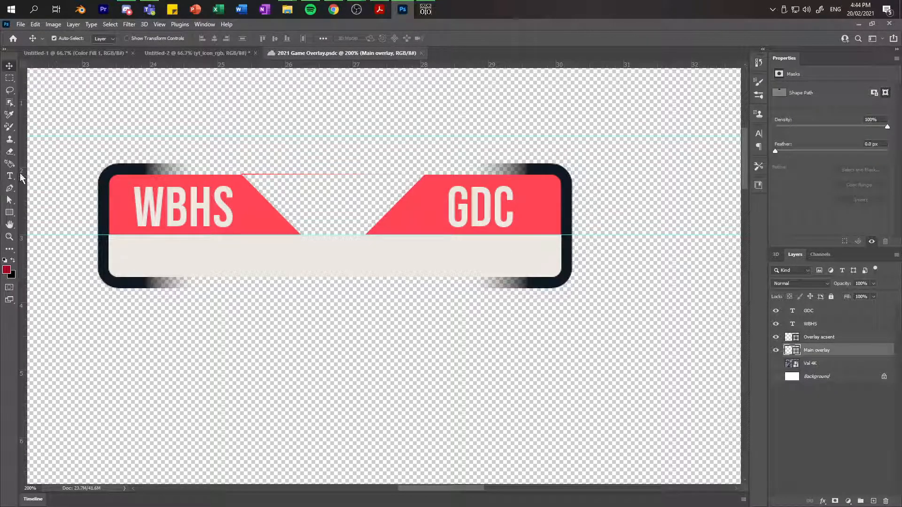
Step: Change the end colour stop of the Main overlay shape's stroke gradient to the off-white ece8e1 sampled from the banner's lower bar
click(9, 212)
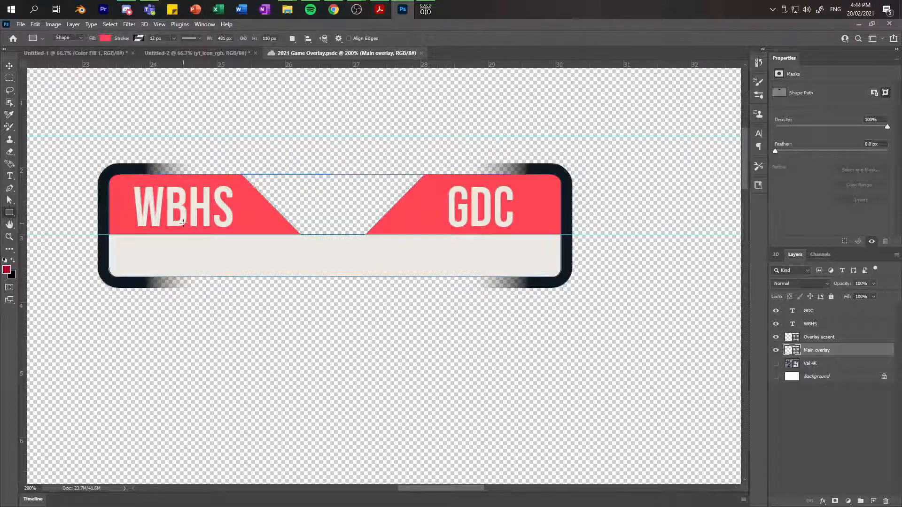
click(139, 38)
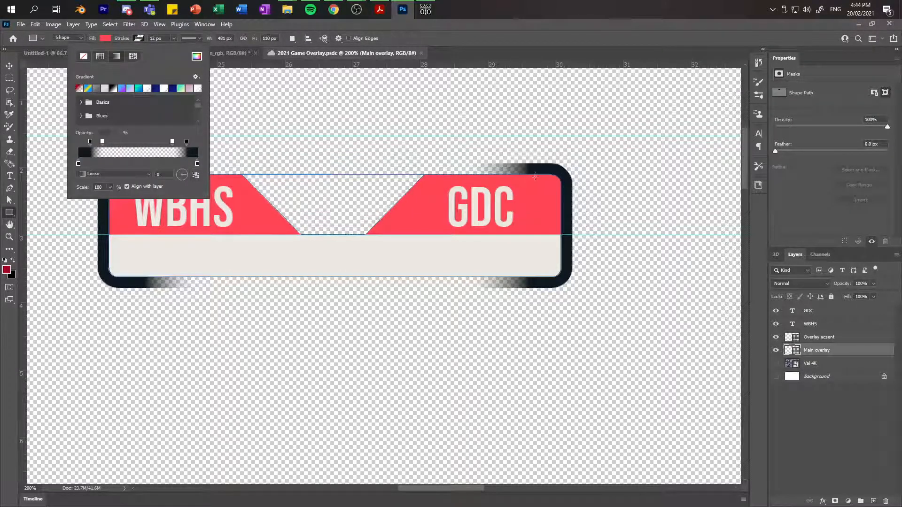
double_click(197, 164)
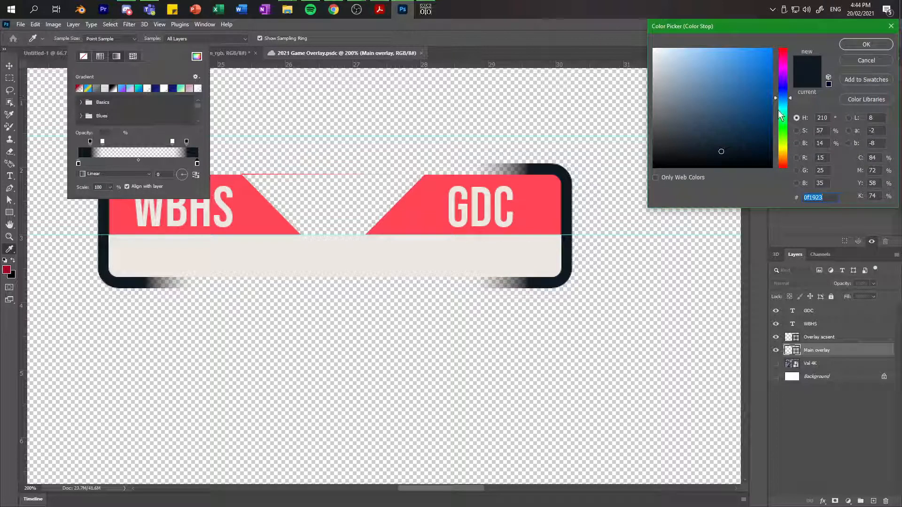
click(526, 247)
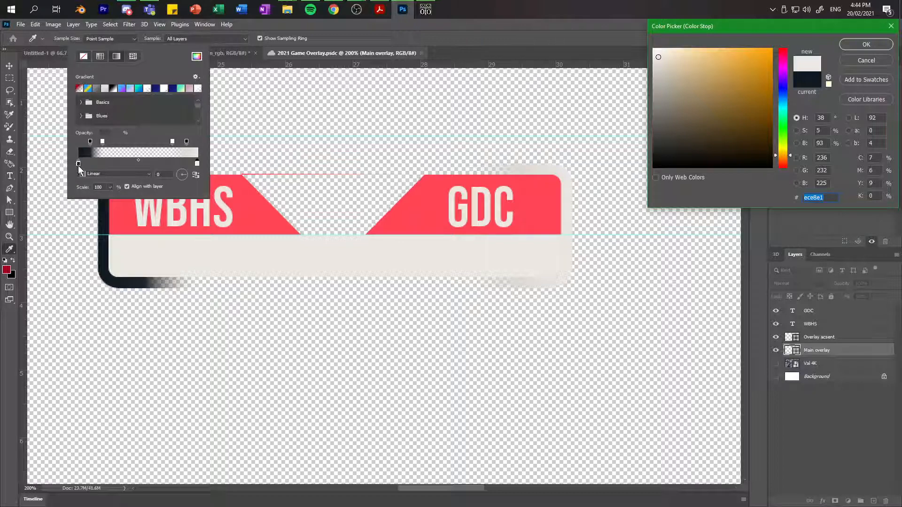
click(864, 45)
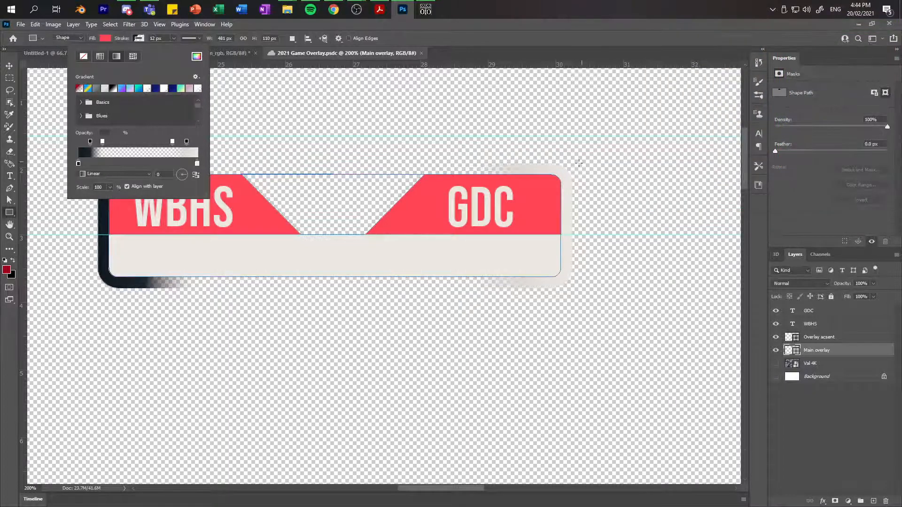
Step: Change the starting dark colour stop of the stroke gradient to the off-white sampled from the banner's lower bar
double_click(78, 163)
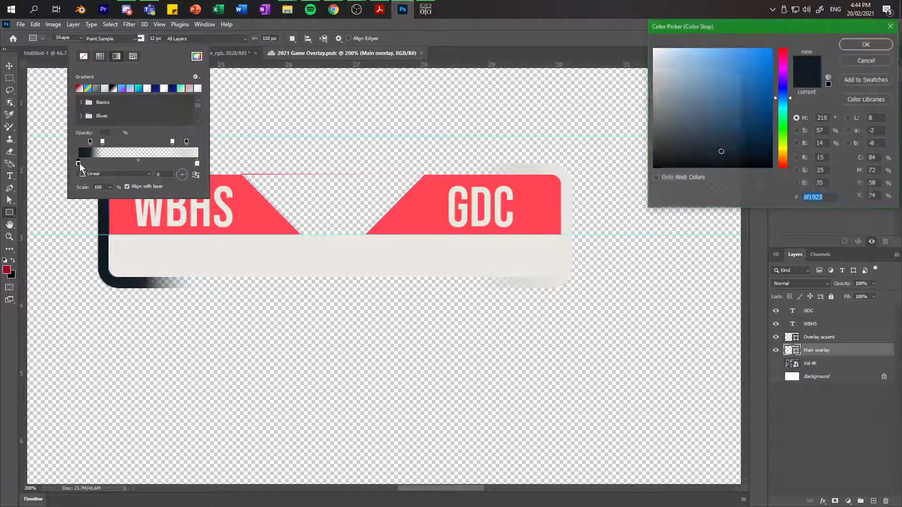
click(269, 251)
click(866, 45)
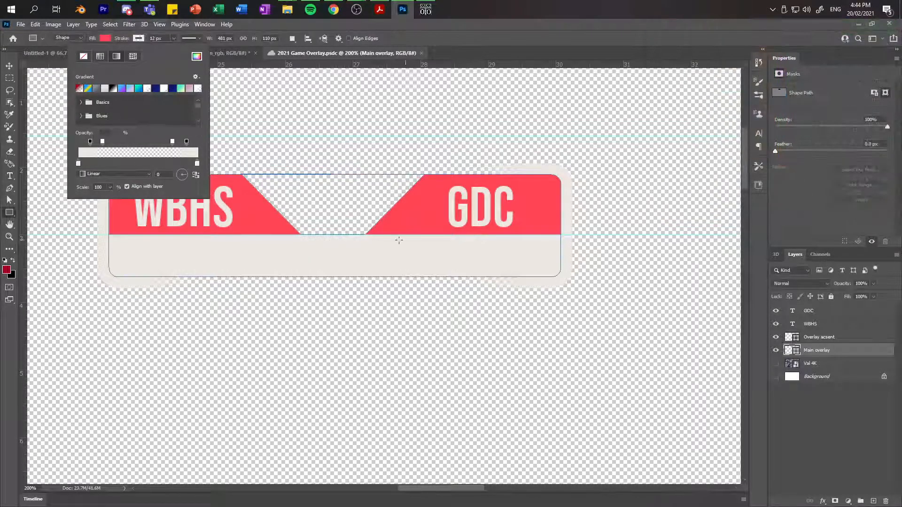
click(178, 347)
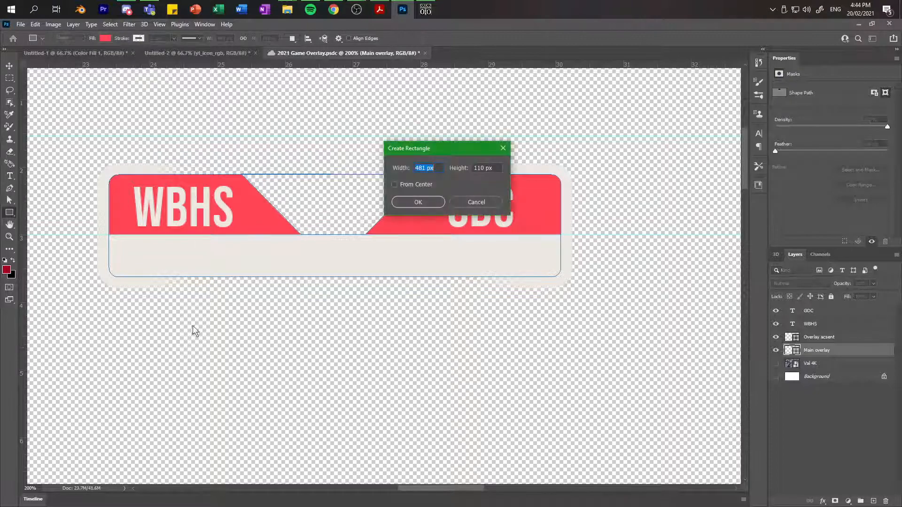
click(477, 203)
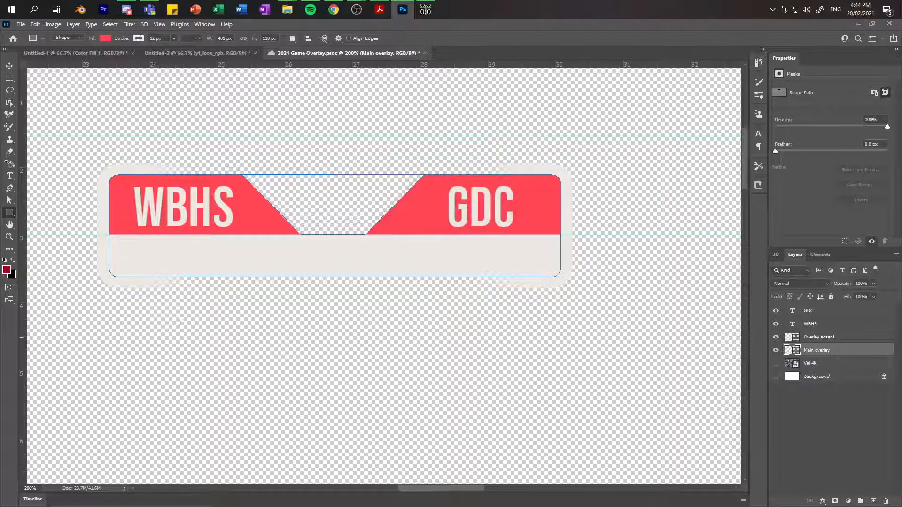
Step: Undo the colour changes to the Main overlay shape's stroke gradient
key(super)
key(super)
key(z)
click(197, 346)
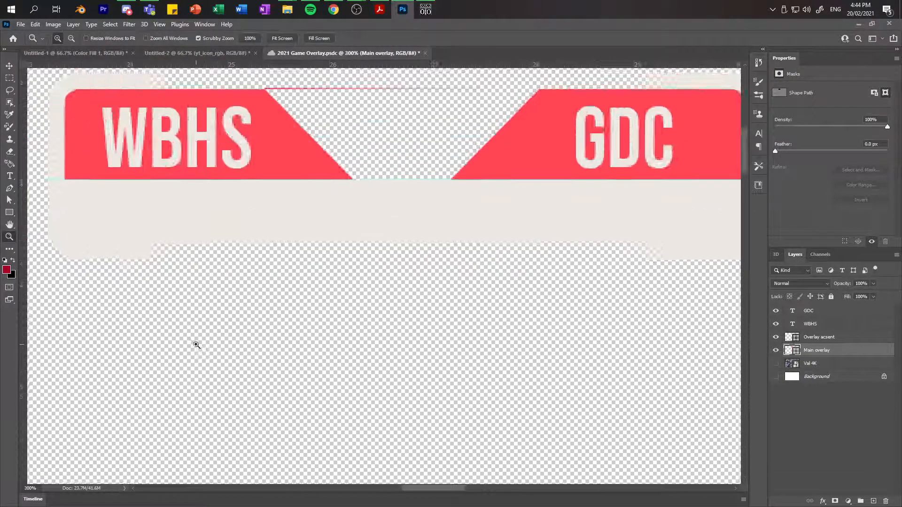
click(196, 345)
key(super)
key(super)
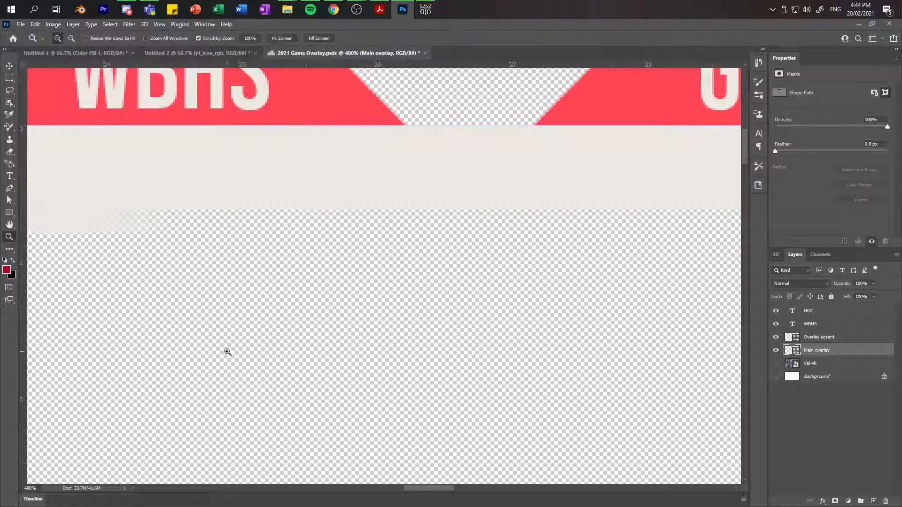
alt+click(227, 352)
alt+click(226, 351)
alt+click(227, 350)
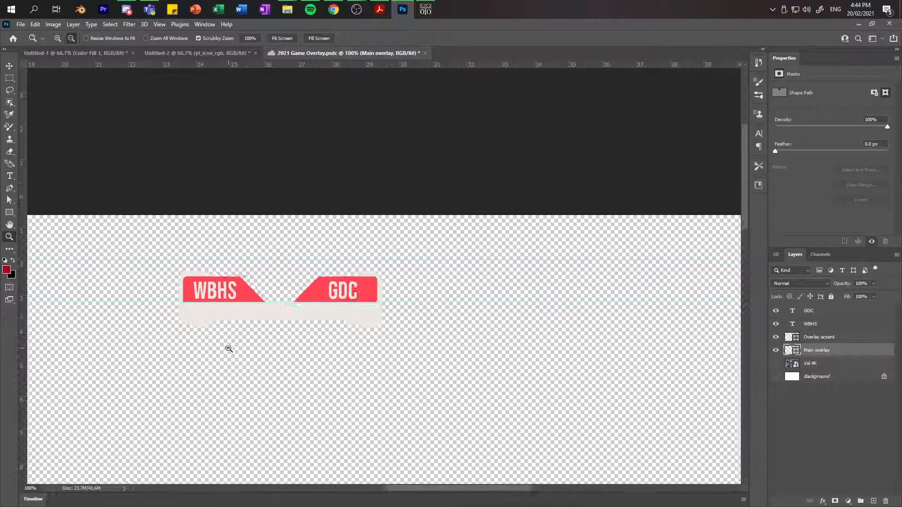
alt+click(229, 348)
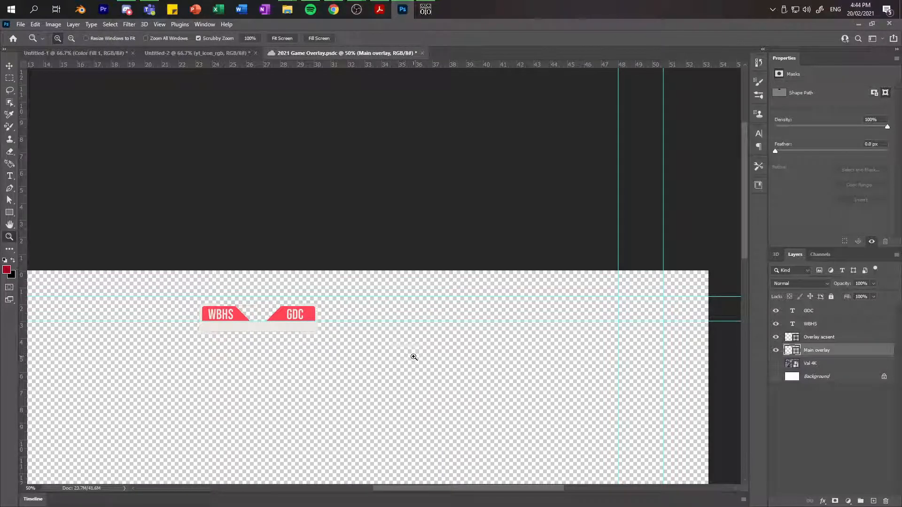
key(ctrl+z)
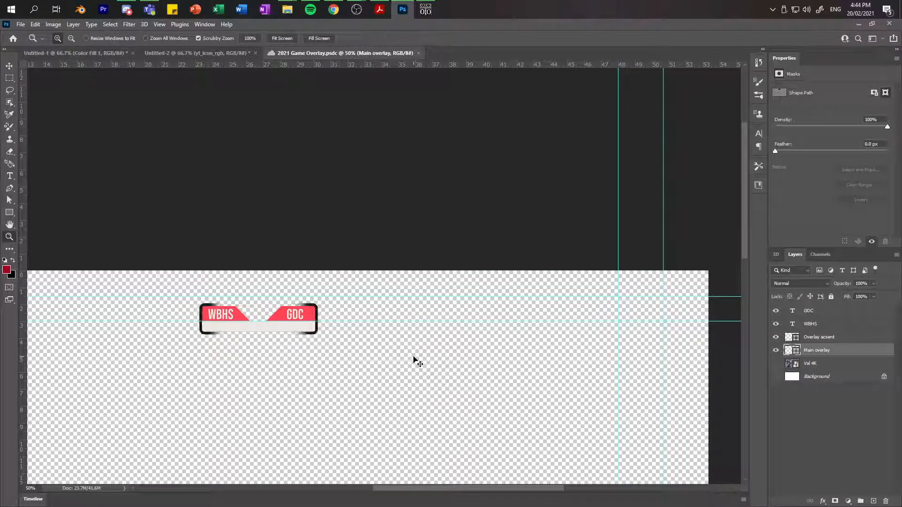
click(285, 326)
click(254, 319)
click(222, 321)
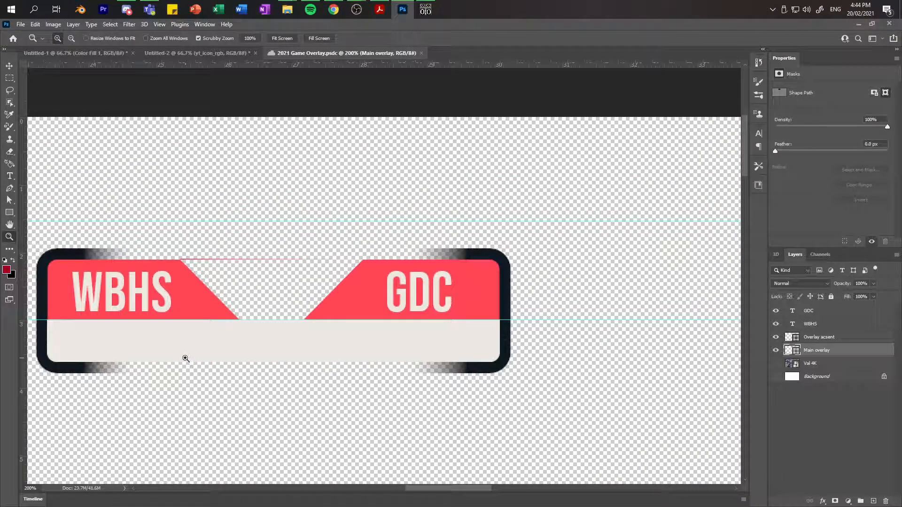
key(super)
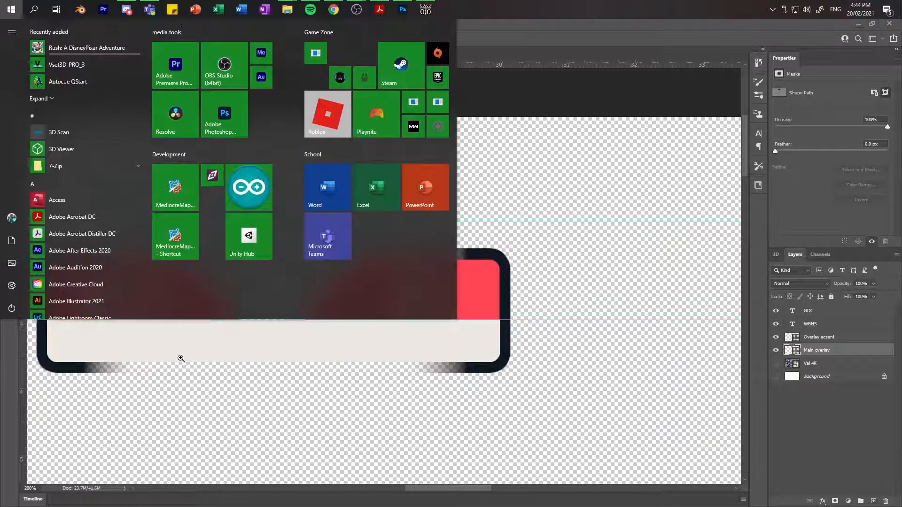
key(super)
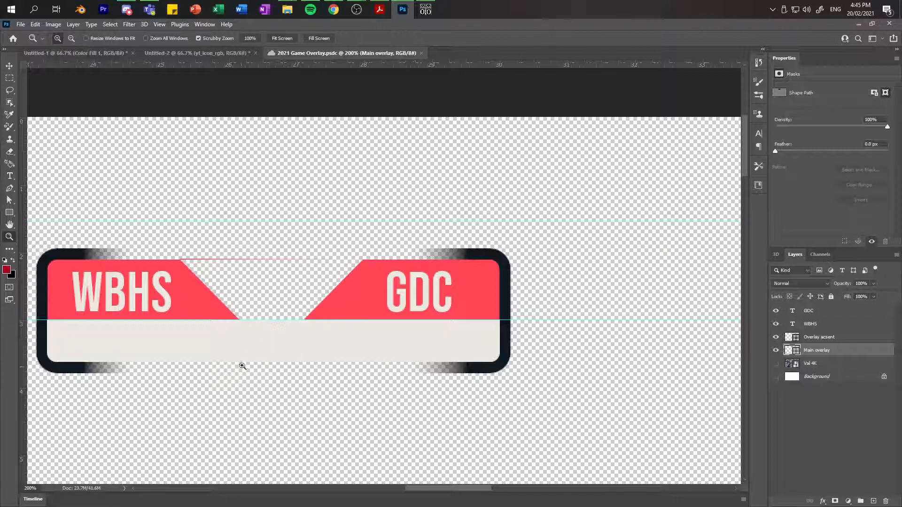
alt+click(181, 429)
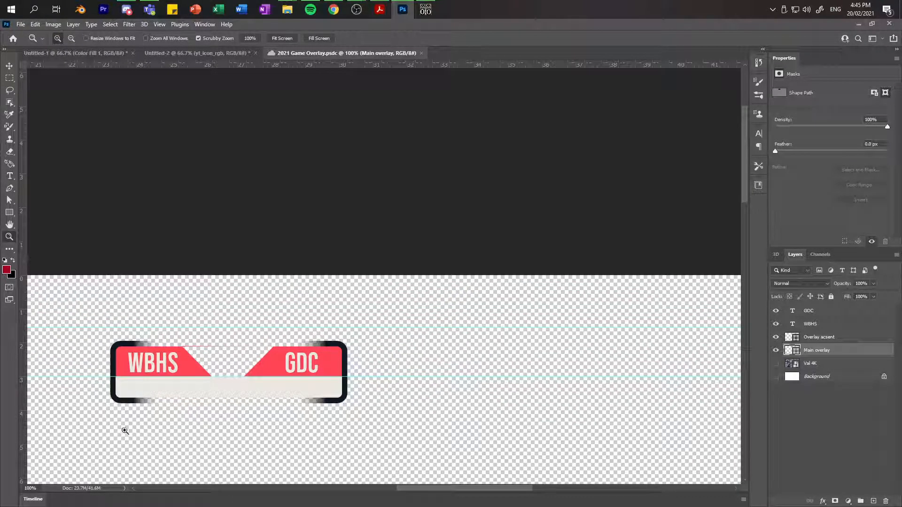
mouse_move(454, 490)
mouse_down()
mouse_move(375, 489)
mouse_move(438, 488)
mouse_up()
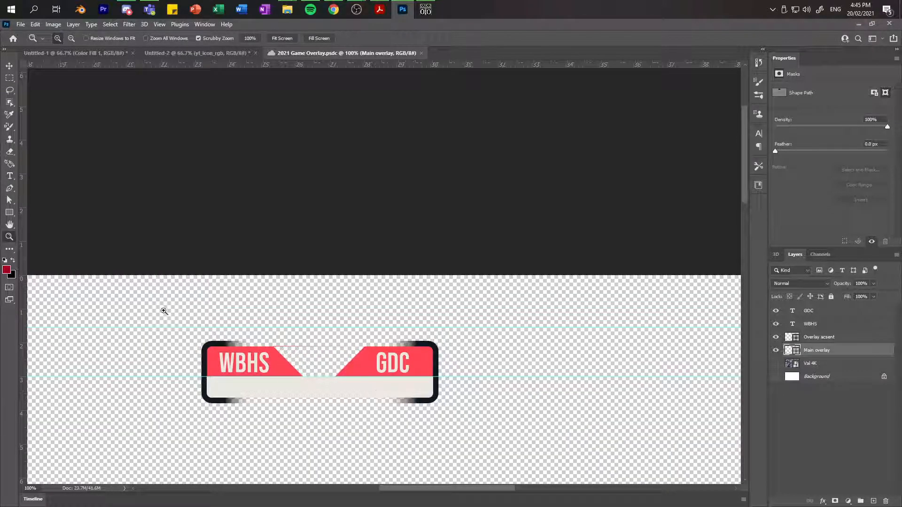
Step: Set the Main overlay shape's stroke width to 0 px with the Rectangle tool active
click(9, 213)
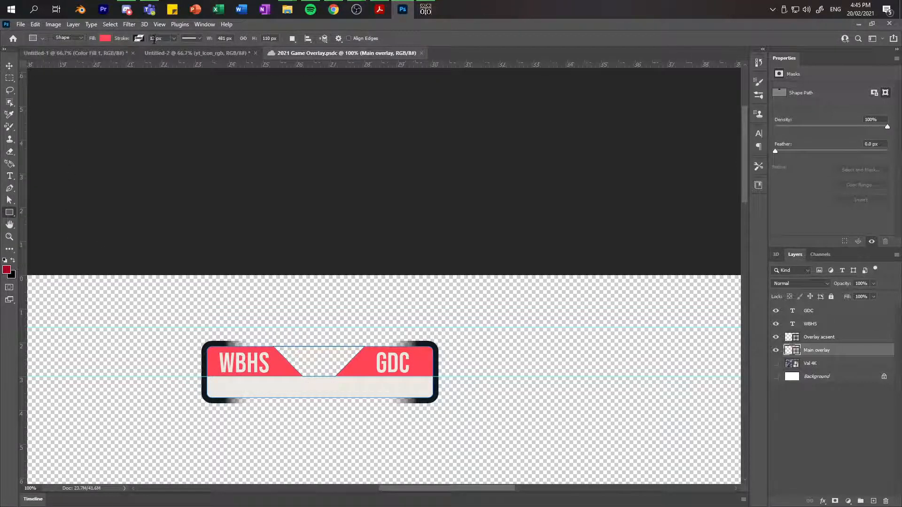
drag(155, 38, 126, 38)
text(1)
key(Return)
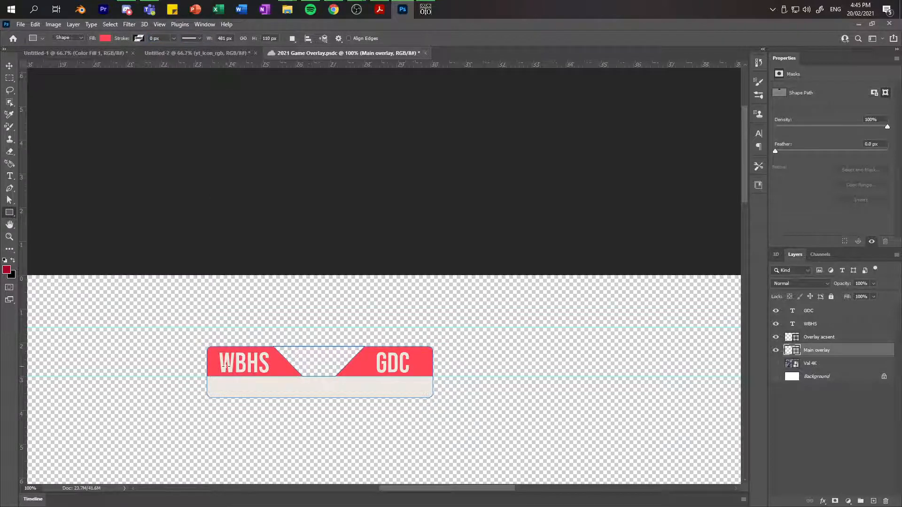
Step: Save 2021 Game Overlay.psdc and switch back to OBS
key(ctrl+s)
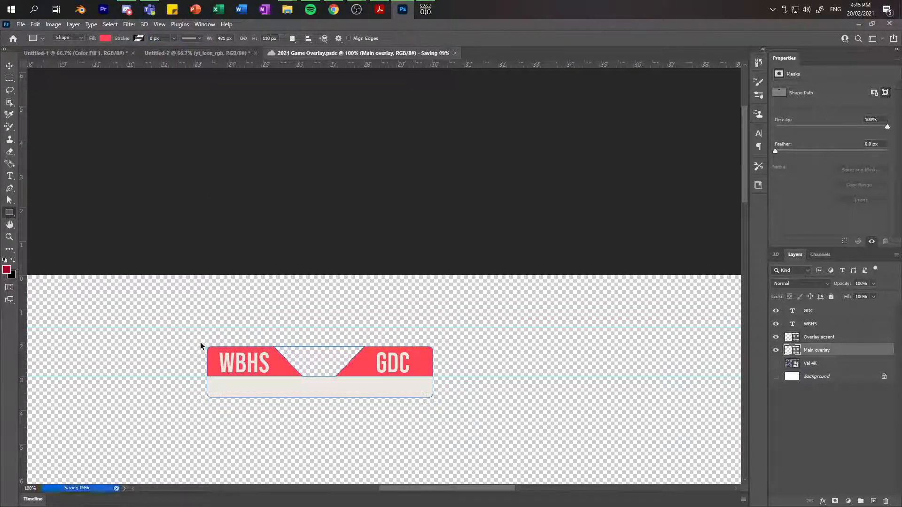
click(857, 24)
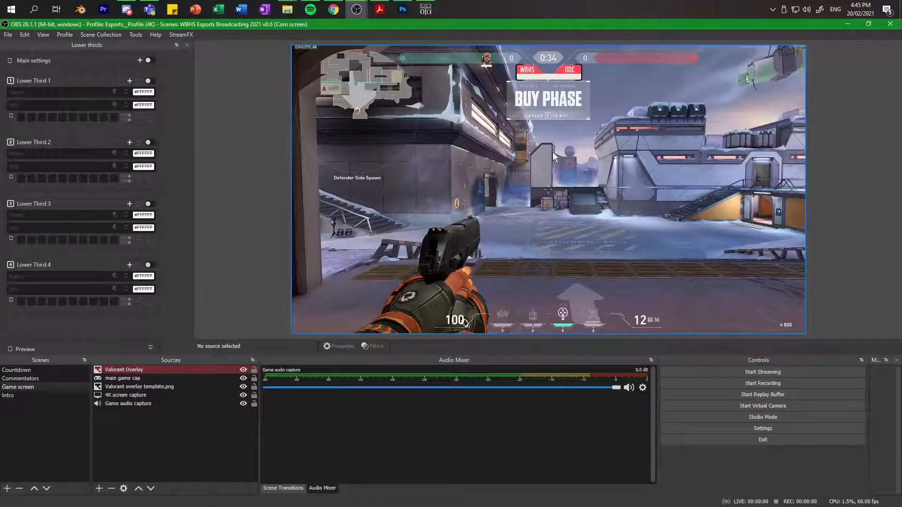
Step: Reselect 2021 Game Overlay.psd from the Overlays folder as the Valorant Overlay source's image file
double_click(176, 369)
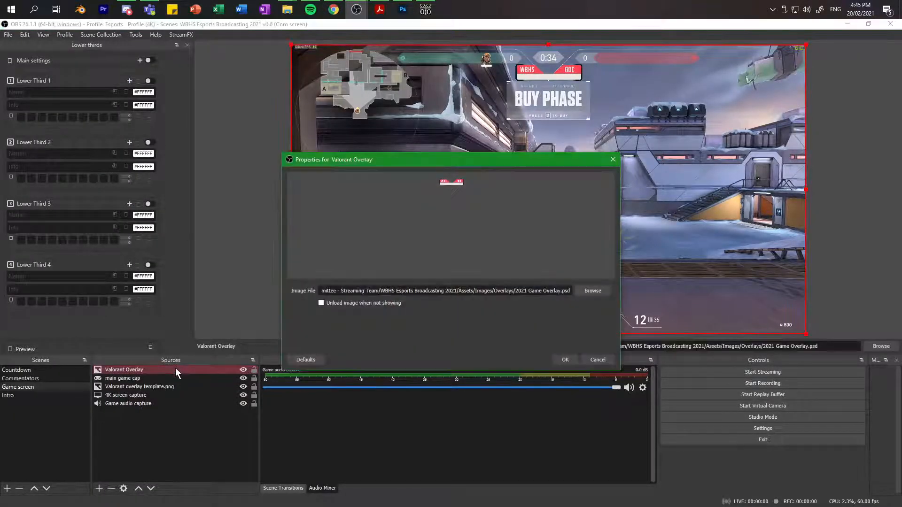
click(563, 360)
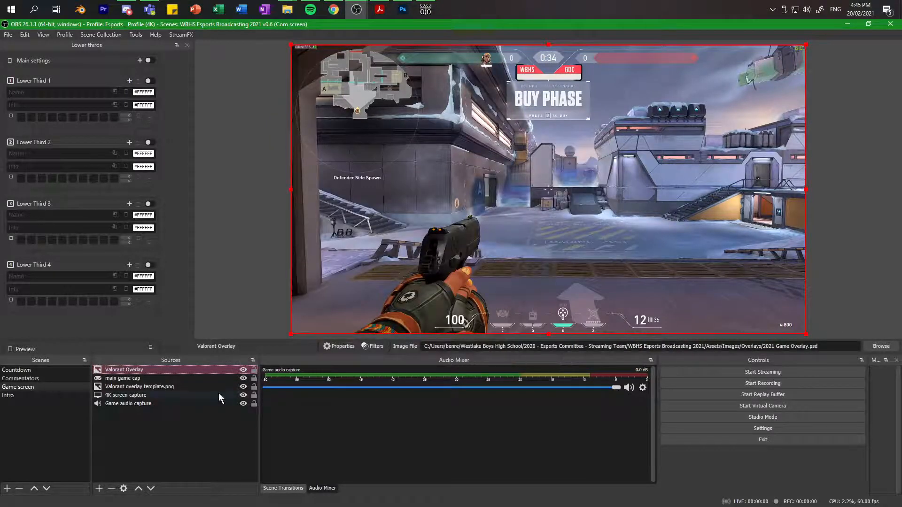
double_click(203, 369)
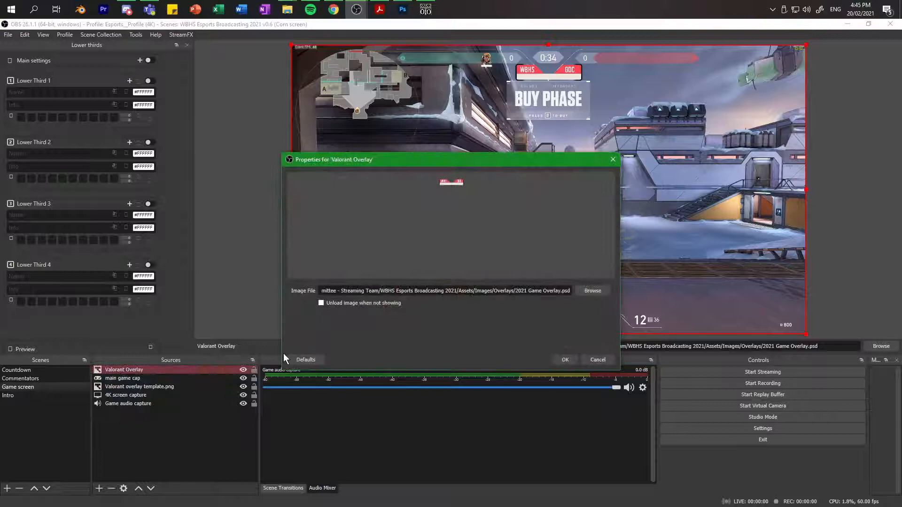
click(584, 294)
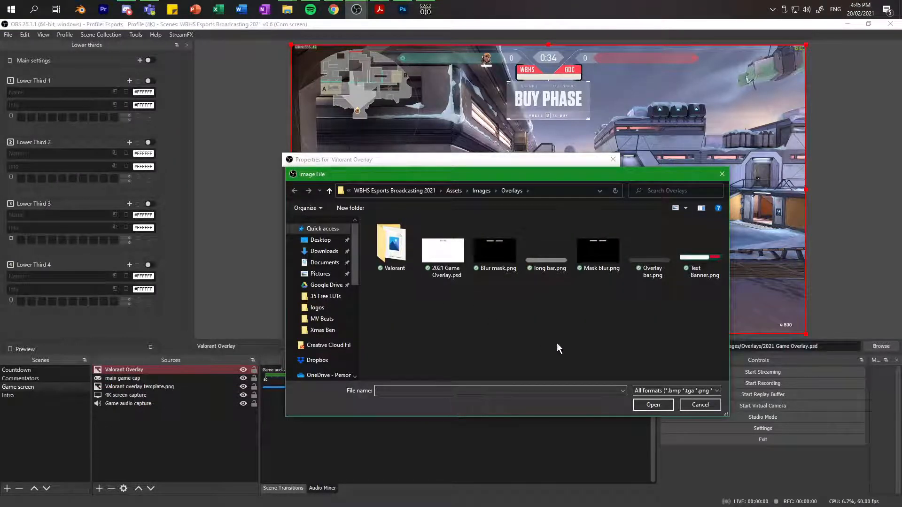
click(468, 264)
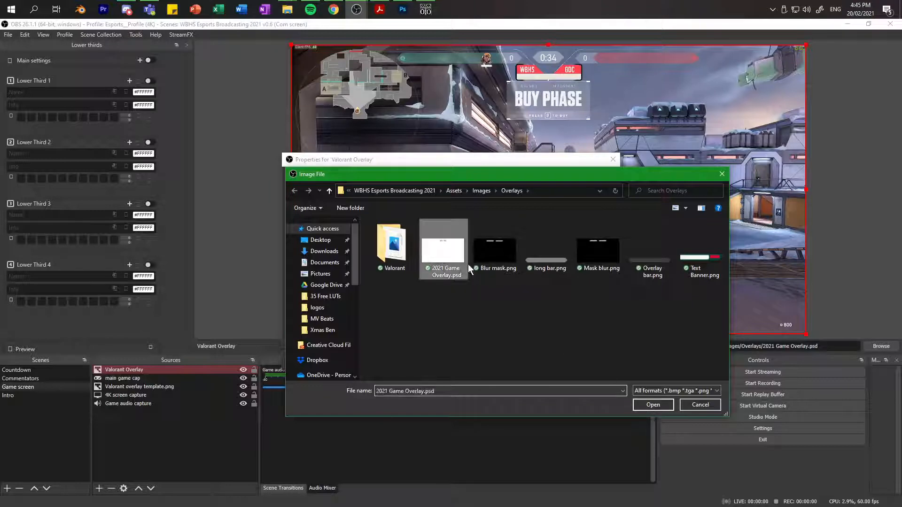
click(638, 407)
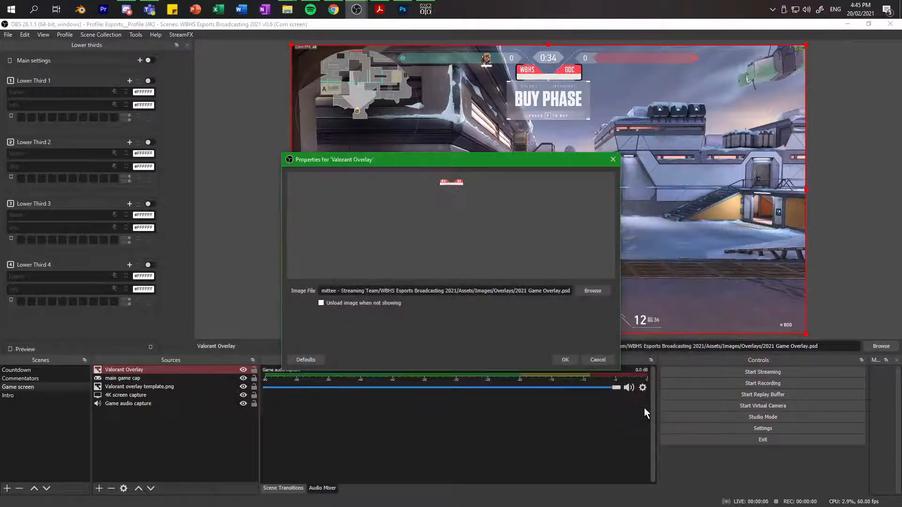
click(563, 361)
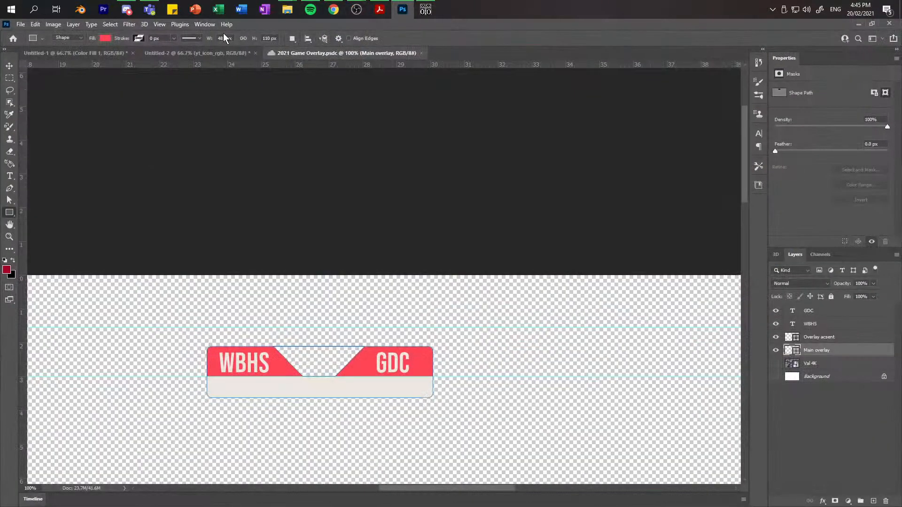
Step: Switch to Photoshop and save the document on the computer over 2021 Game Overlay.psd in the Overlays folder, with Maximize Compatibility on
click(21, 25)
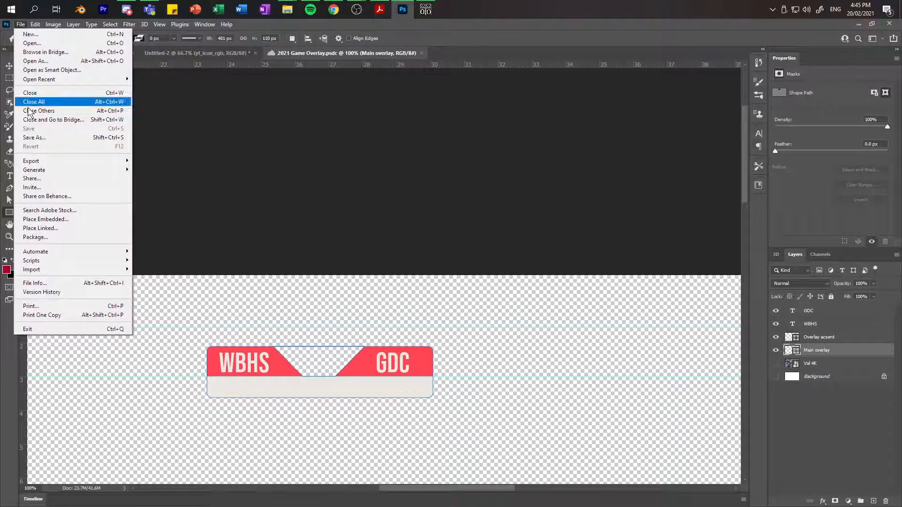
mouse_move(67, 162)
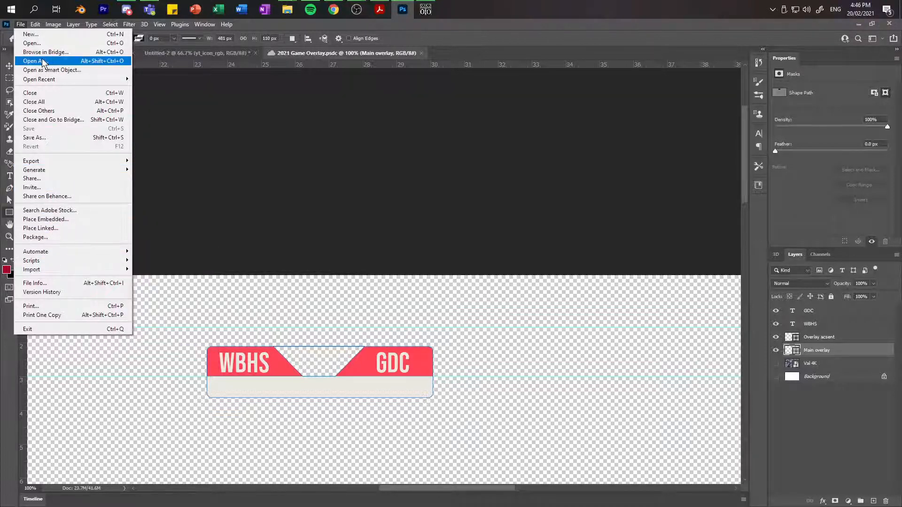
mouse_move(44, 80)
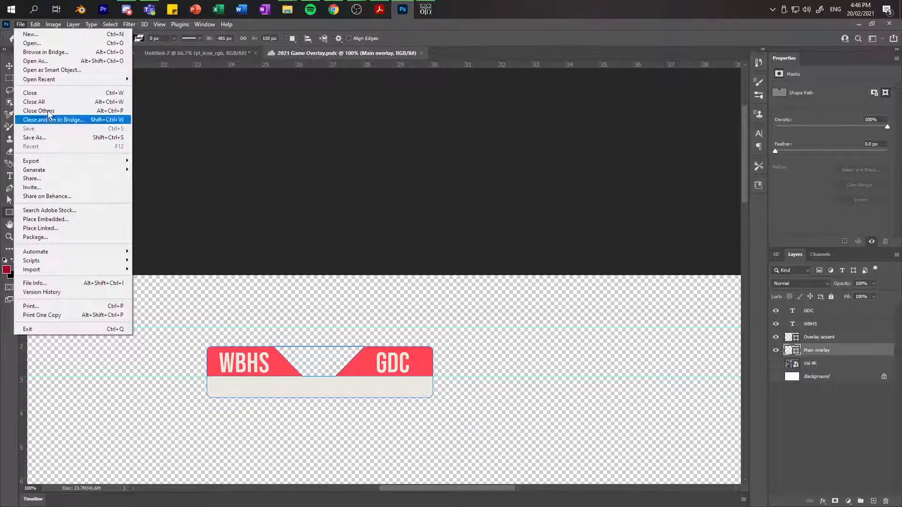
click(45, 137)
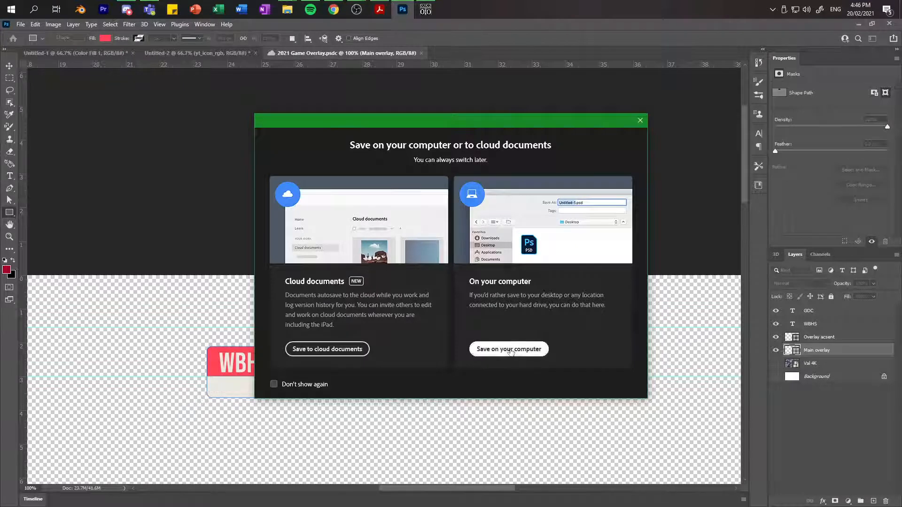
click(521, 349)
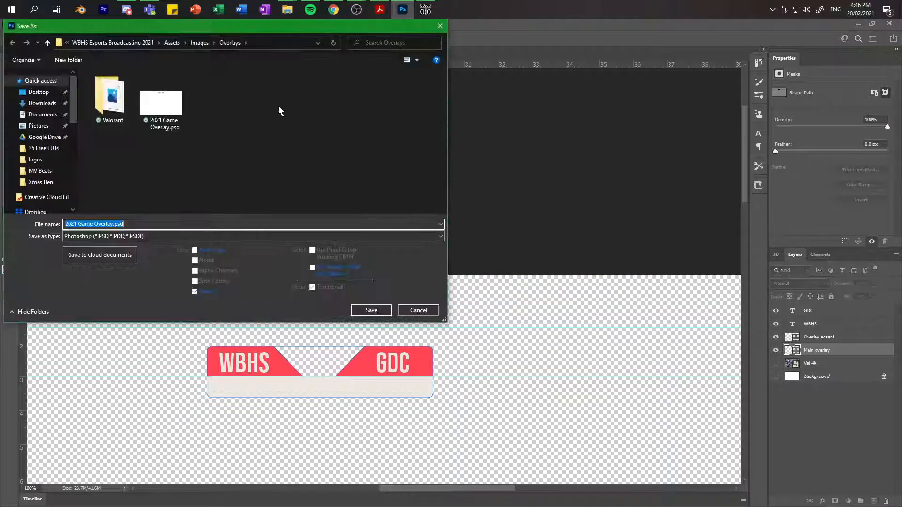
click(161, 99)
click(376, 310)
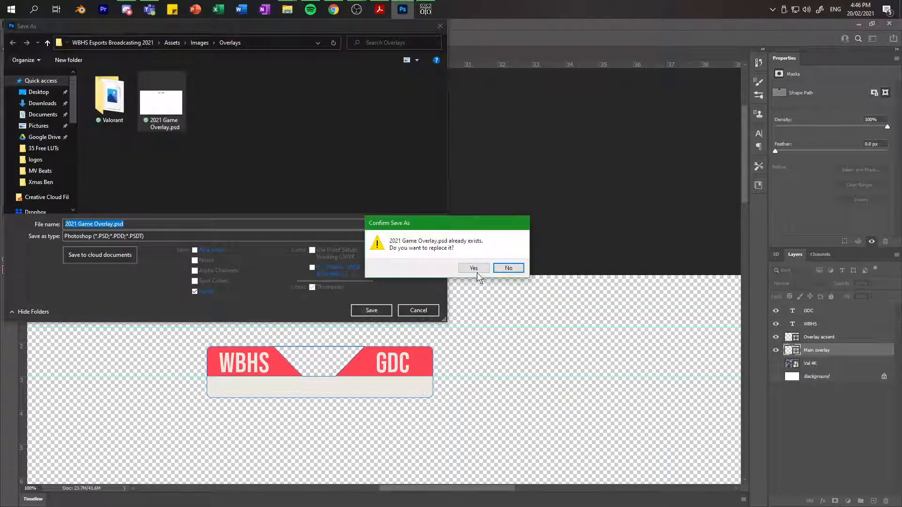
click(477, 272)
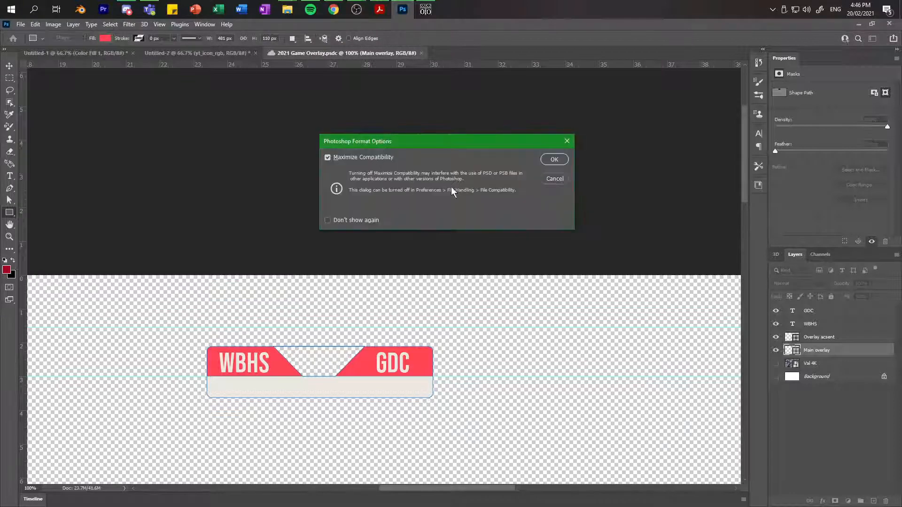
click(554, 159)
Step: Switch to OBS and check the overlay in a fullscreen preview projector on the LG FULL HD display, then close the projector
key(alt+Tab)
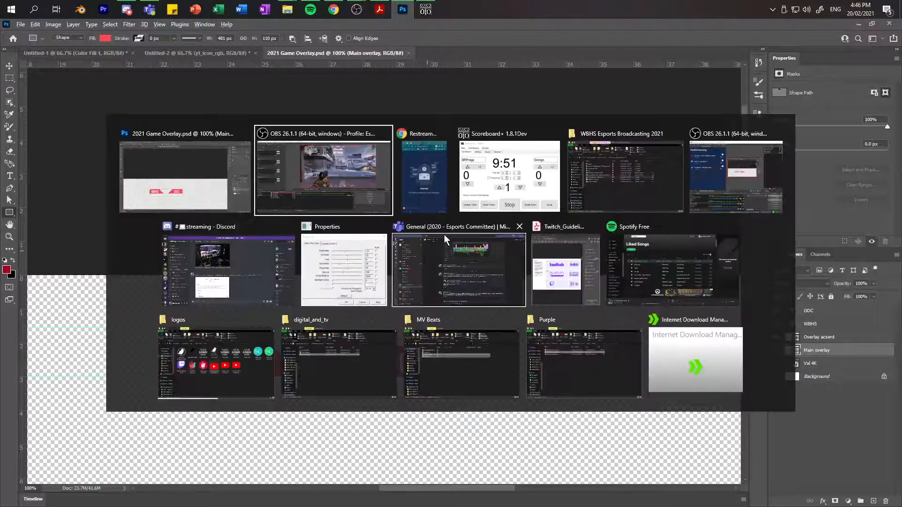
click(867, 134)
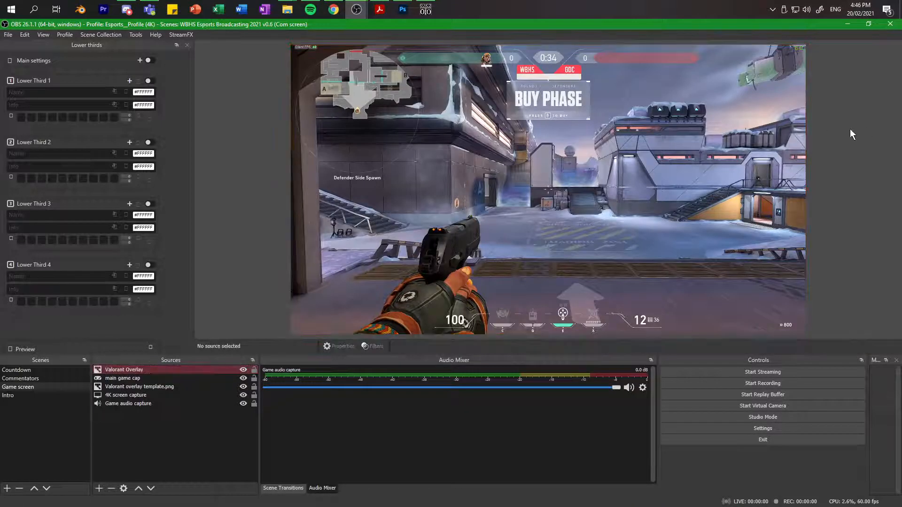
right_click(725, 166)
mouse_move(790, 199)
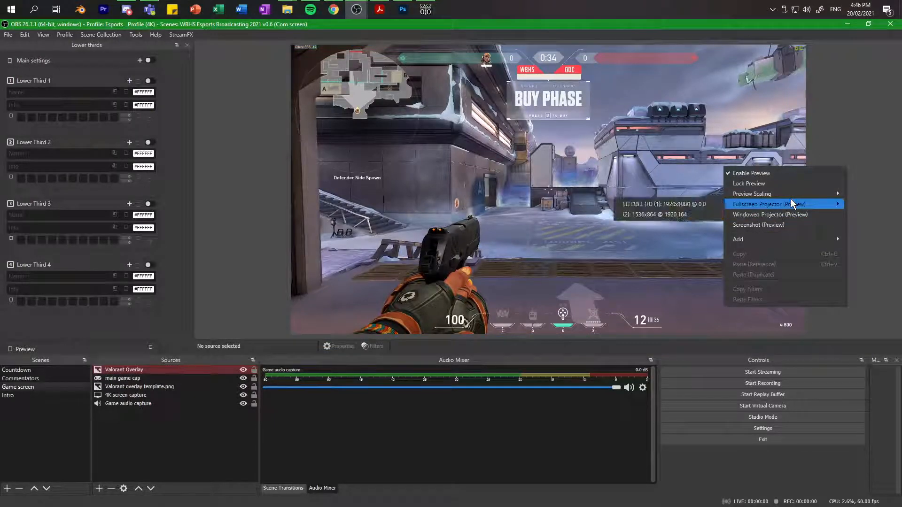
click(682, 204)
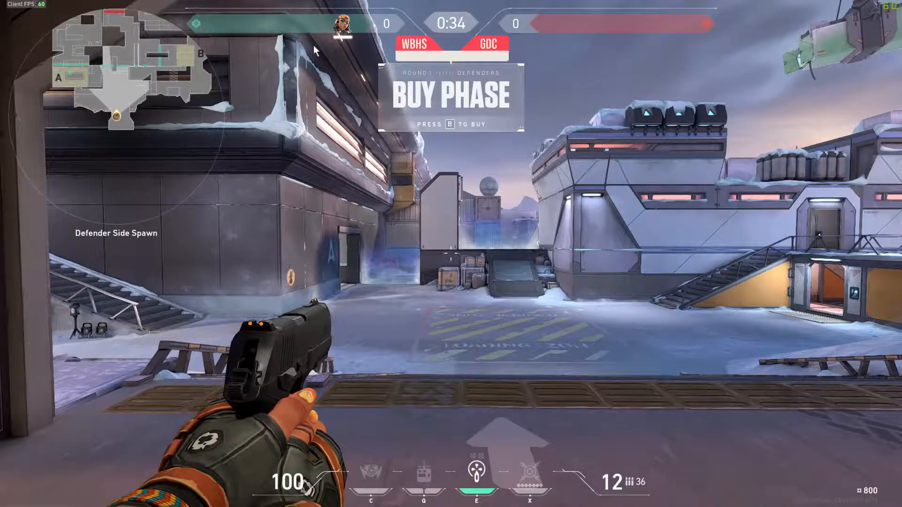
key(Escape)
Step: Switch to Photoshop, zoom to 300% on the notch between WBHS and GDC, and select the Main overlay shape
click(402, 10)
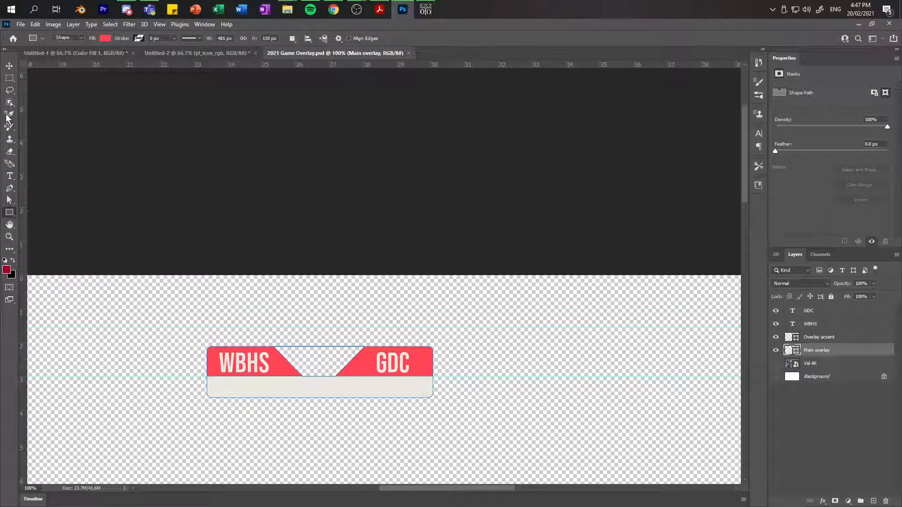
click(5, 68)
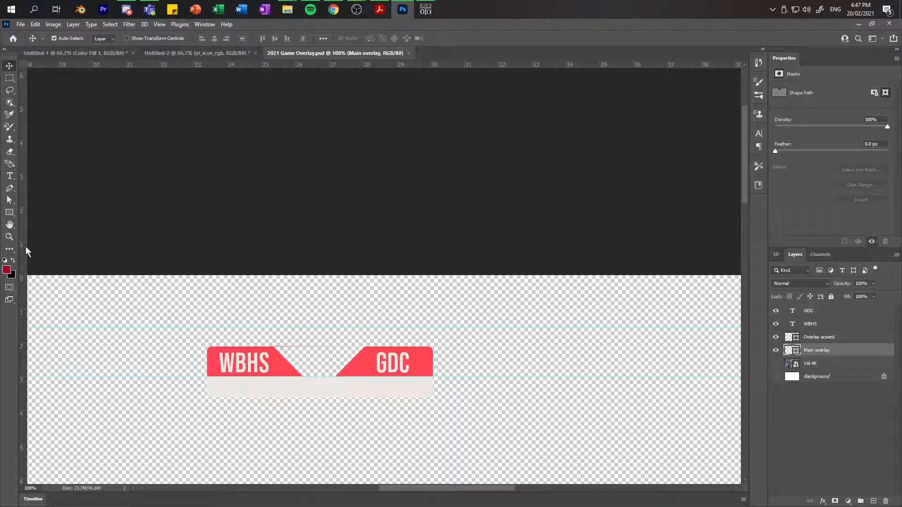
click(9, 237)
click(286, 364)
click(277, 361)
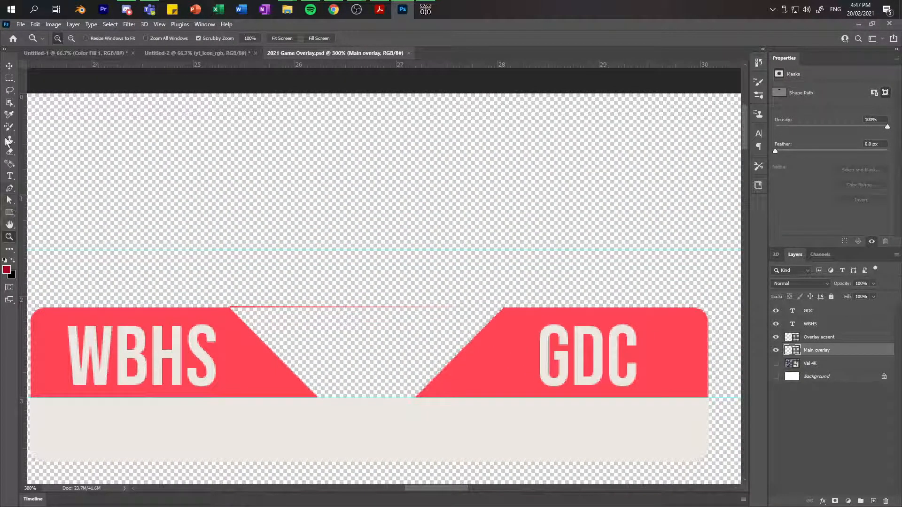
click(9, 66)
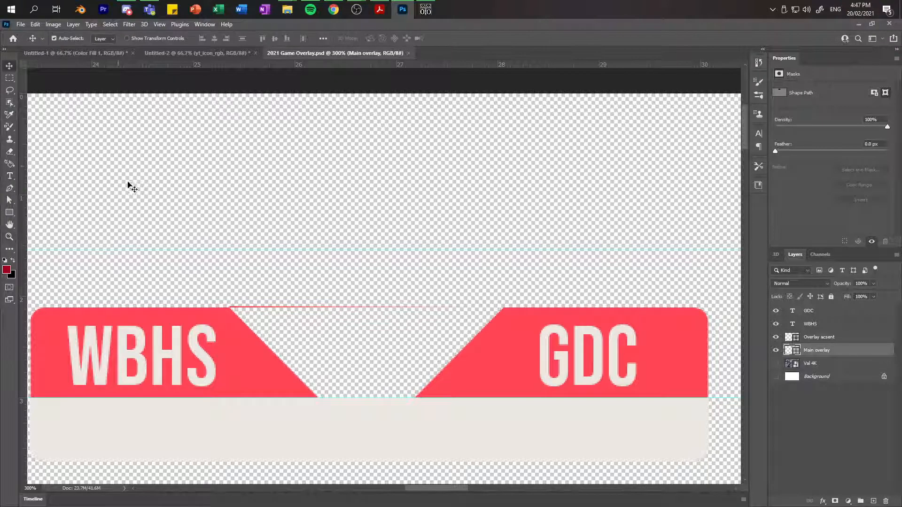
click(266, 338)
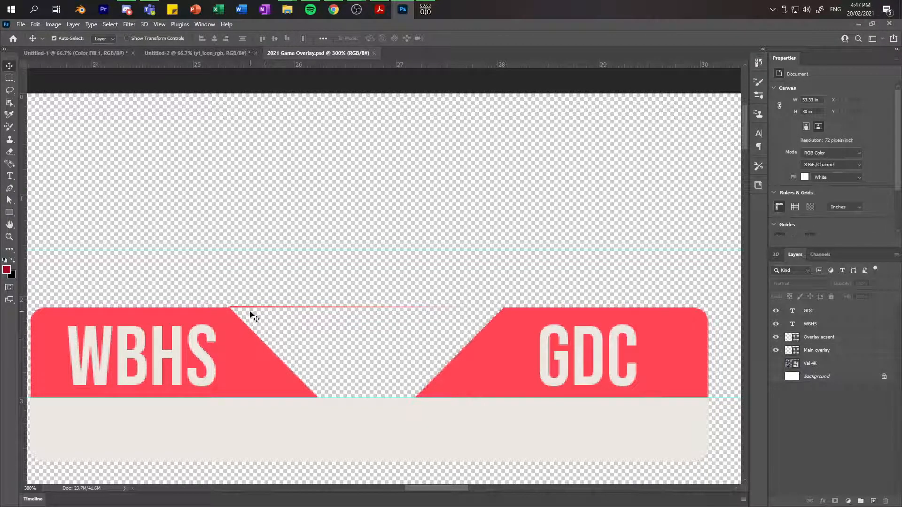
click(224, 323)
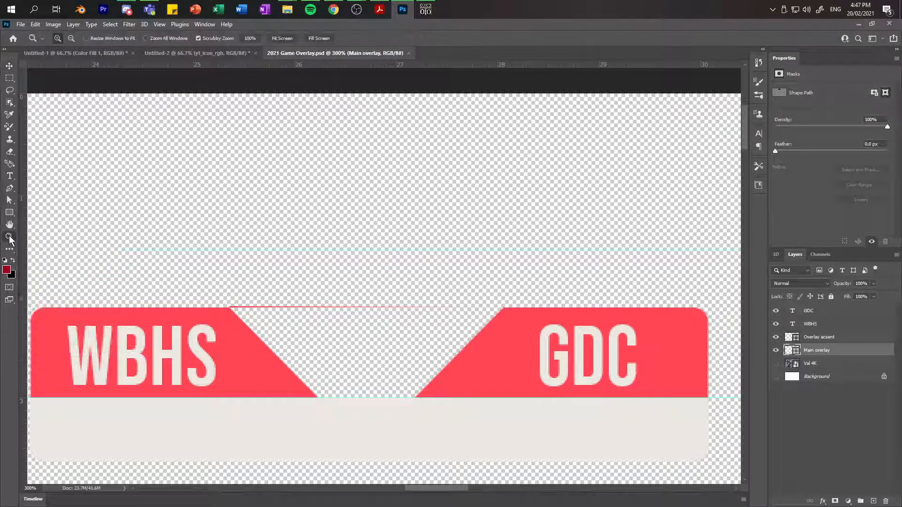
Step: Use the Direct Selection tool to lower the notch's upper-left anchor point on Main overlay slightly, level with the banner's top edge
click(10, 224)
click(10, 213)
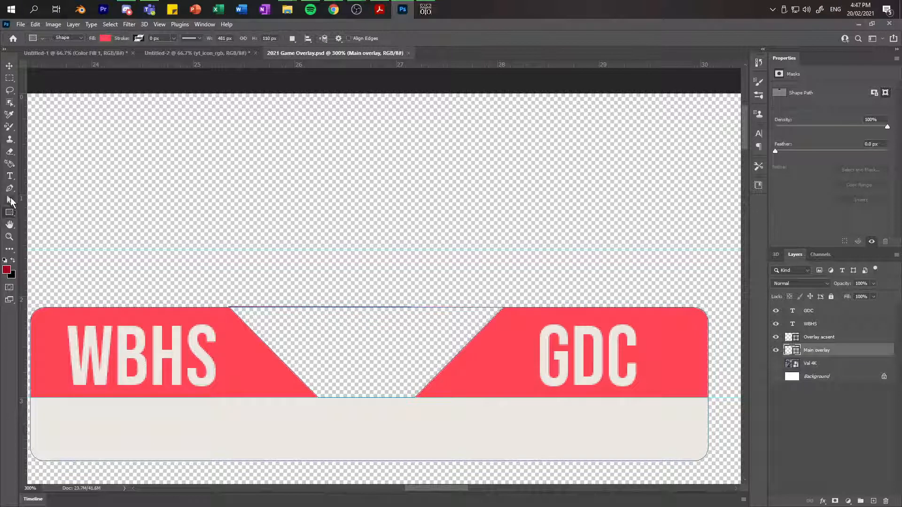
click(9, 200)
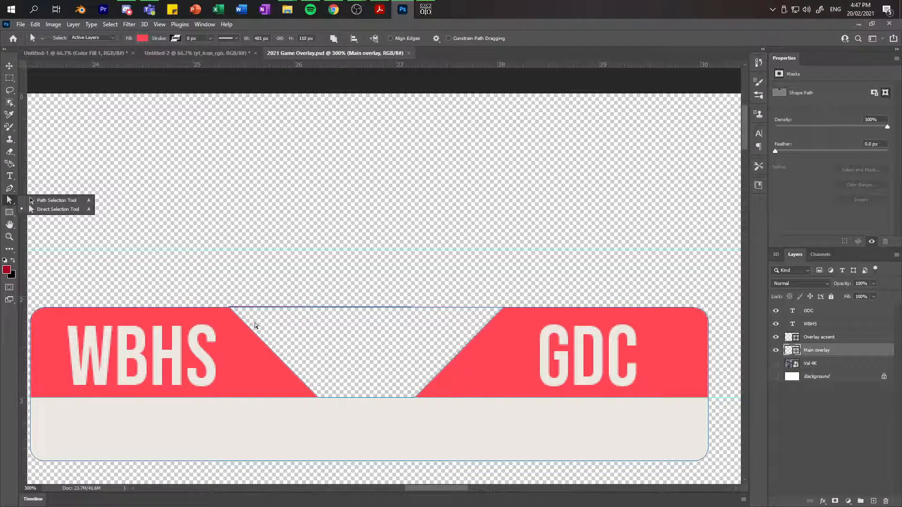
click(234, 308)
click(228, 307)
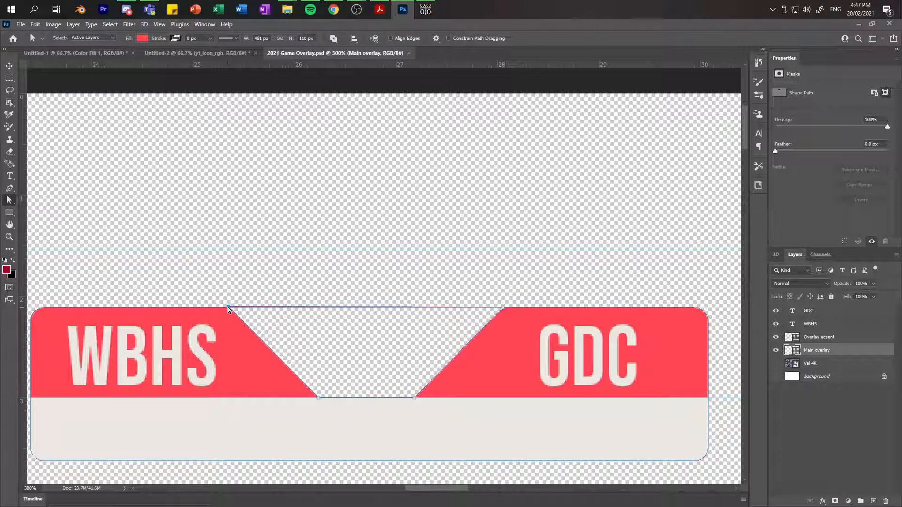
drag(229, 308, 228, 310)
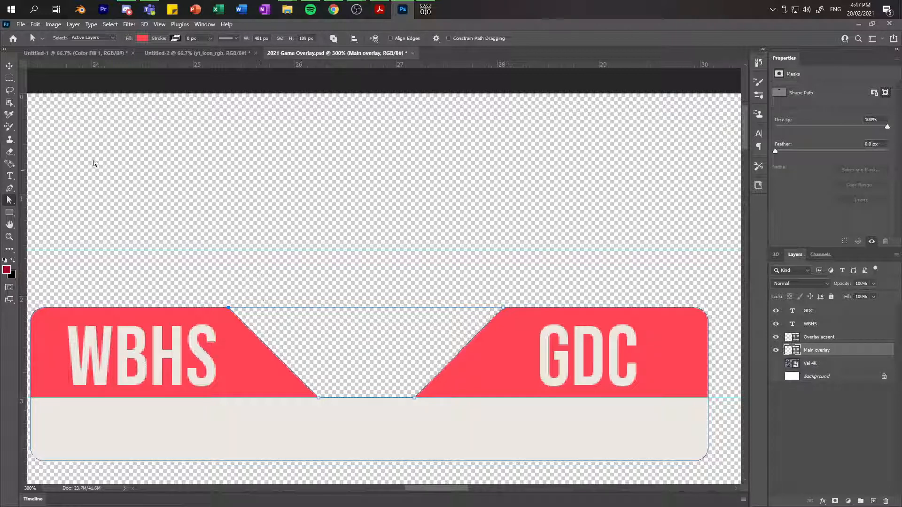
Step: Return to the 100% view of the banner and reselect the Main overlay layer with its anchor points deselected
click(9, 65)
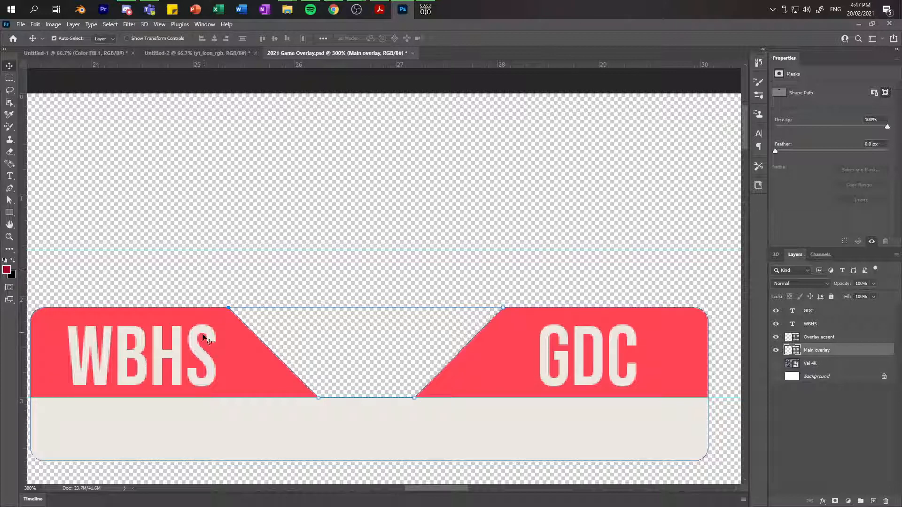
click(11, 237)
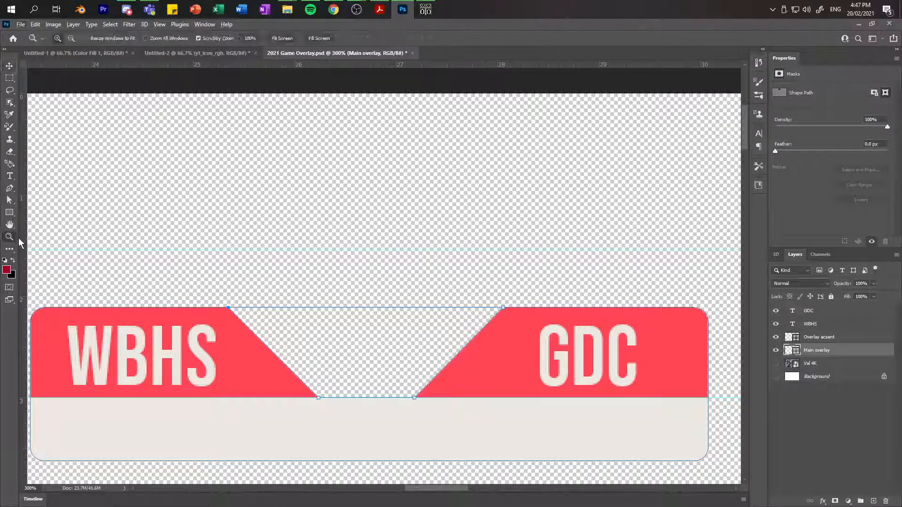
alt+click(269, 330)
alt+click(270, 330)
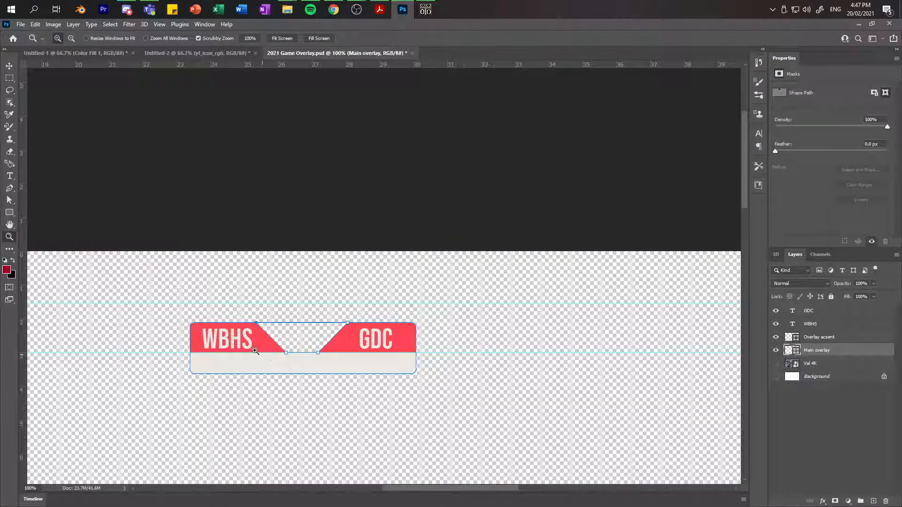
click(829, 337)
click(831, 351)
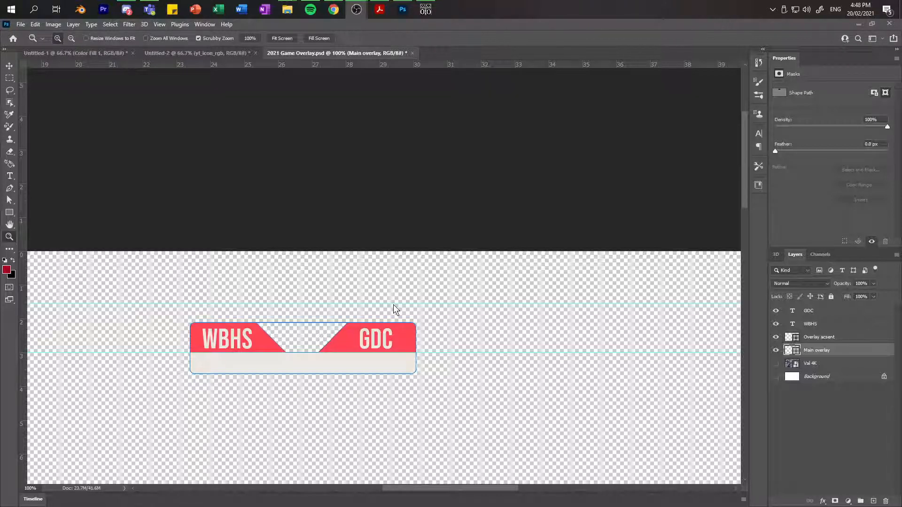
click(9, 66)
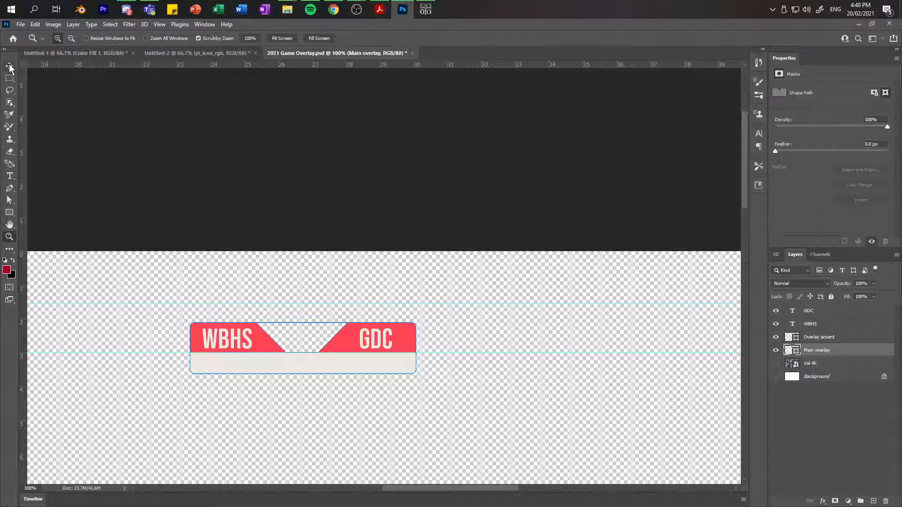
click(157, 156)
alt+click(408, 423)
alt+click(408, 423)
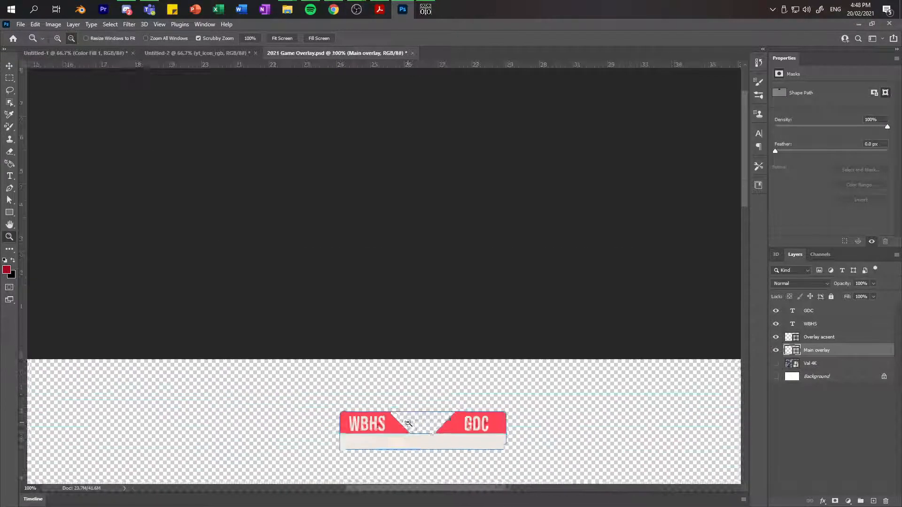
click(424, 457)
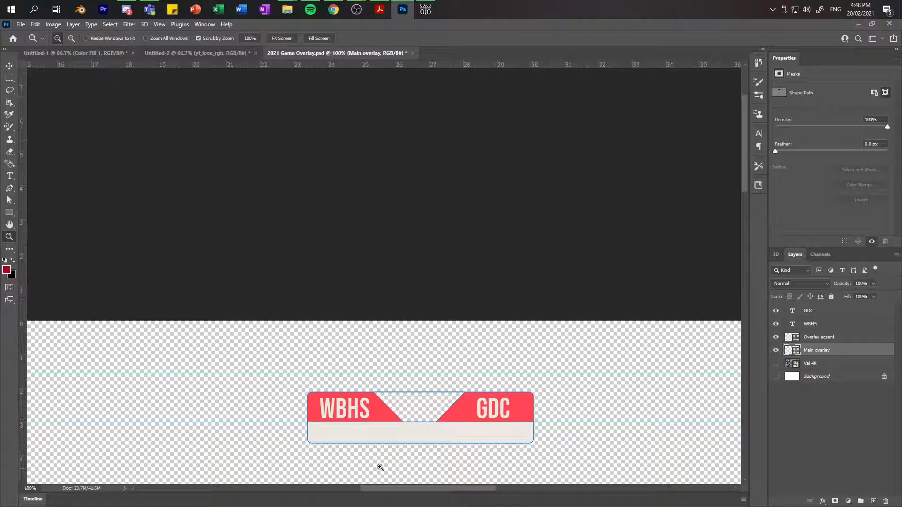
Step: Save the changes to 2021 Game Overlay.psd
drag(744, 179, 744, 208)
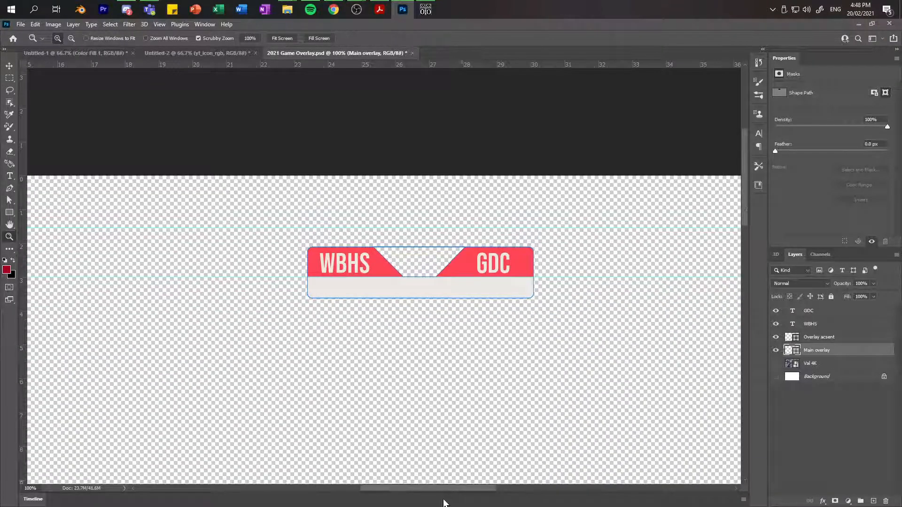
click(454, 482)
alt+click(441, 364)
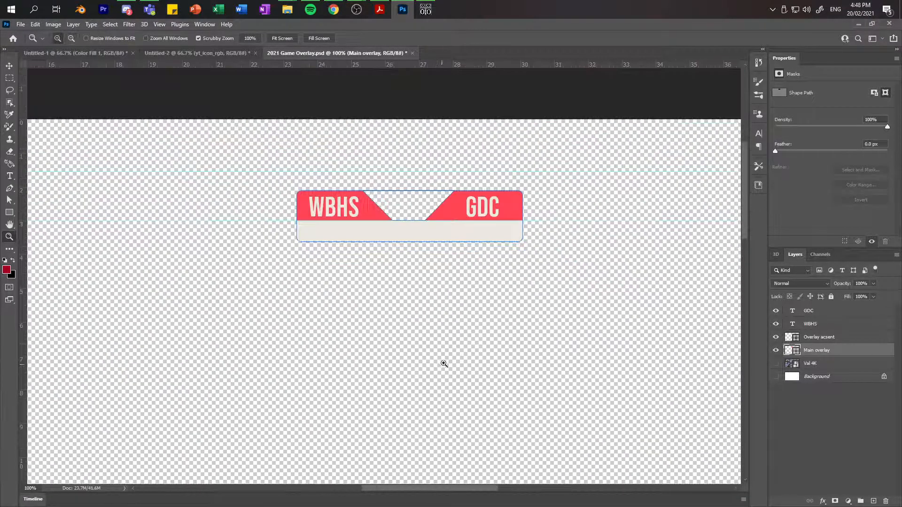
key(ctrl+s)
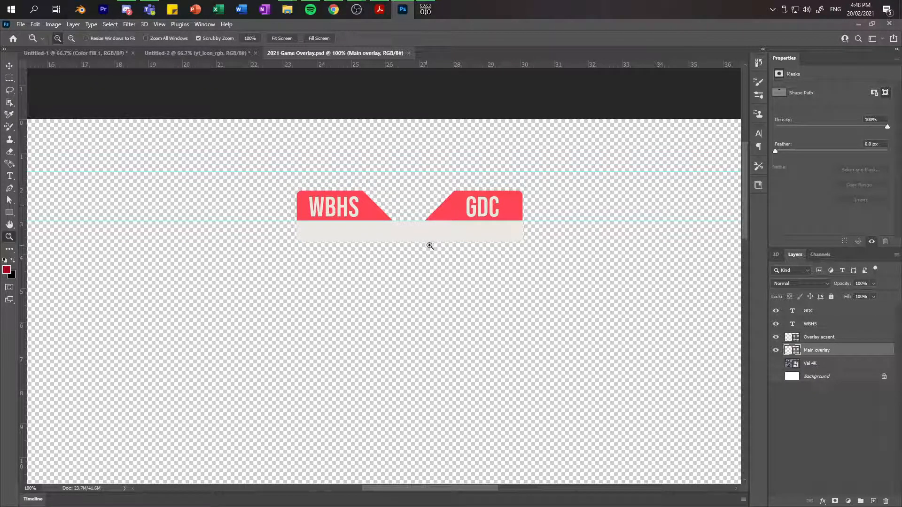
Step: Switch to OBS and show the Countdown scene to review its layout
key(alt+Tab)
key(alt+Tab)
key(alt+Tab)
key(alt+Tab)
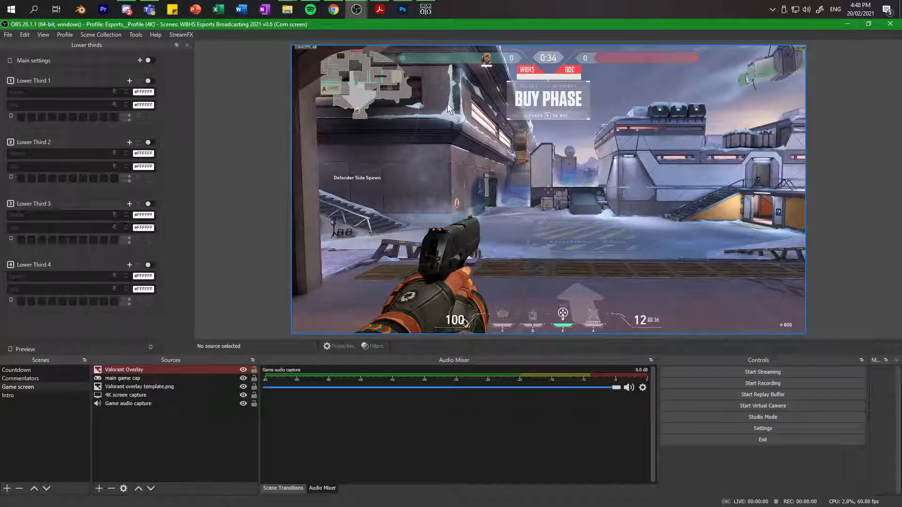
click(30, 372)
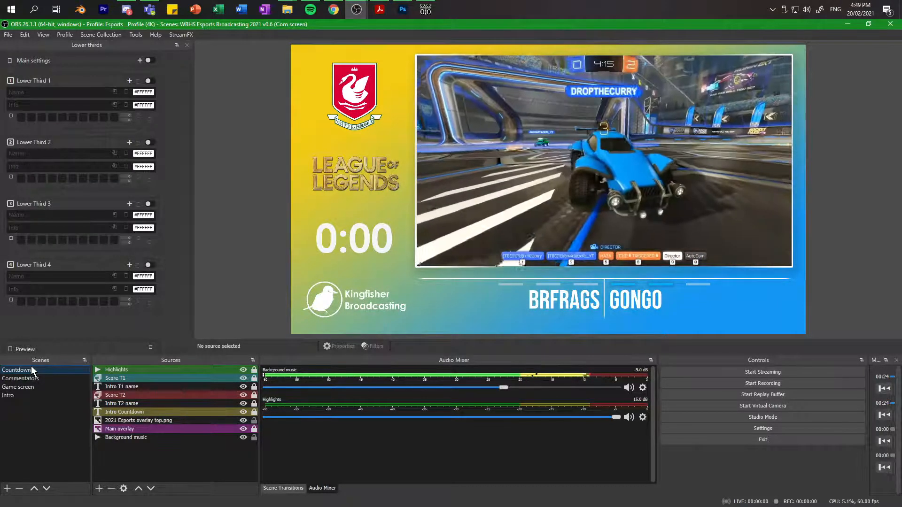
Step: Switch back to Photoshop and activate the Rectangle tool with the Main overlay layer selected
key(alt+Tab)
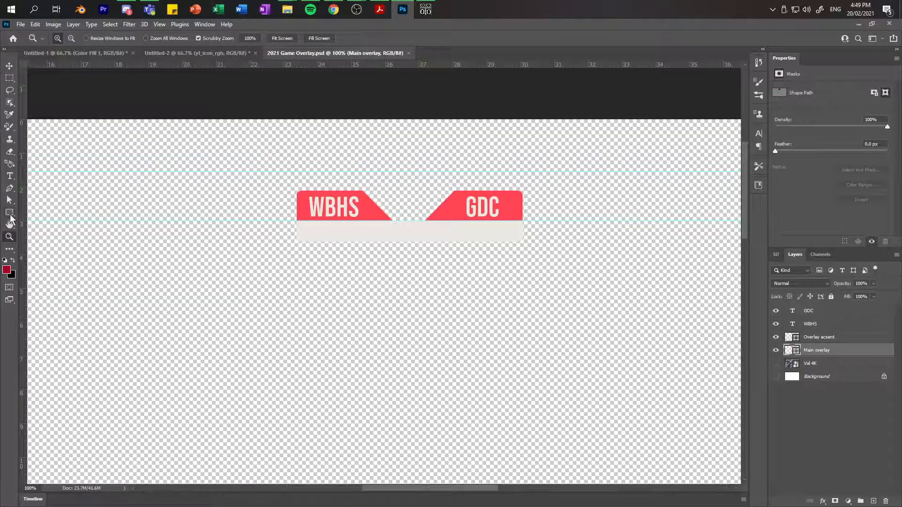
click(10, 215)
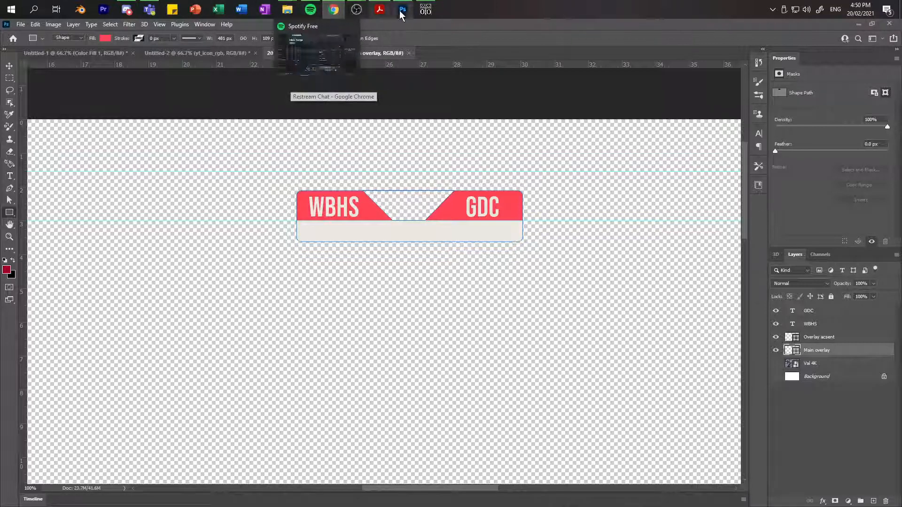
Step: Switch to OBS and review the Countdown scene, the Commentators scene and the Game screen scene in turn
mouse_move(402, 13)
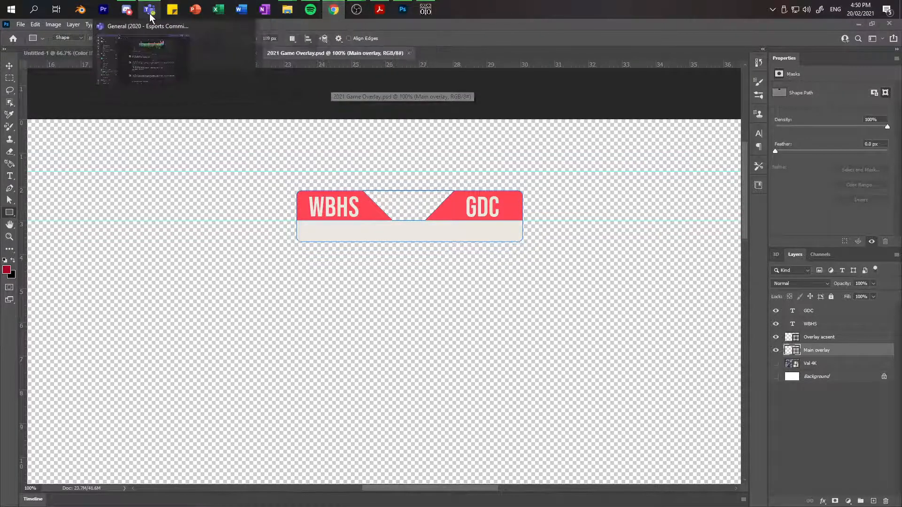
mouse_move(357, 10)
click(284, 65)
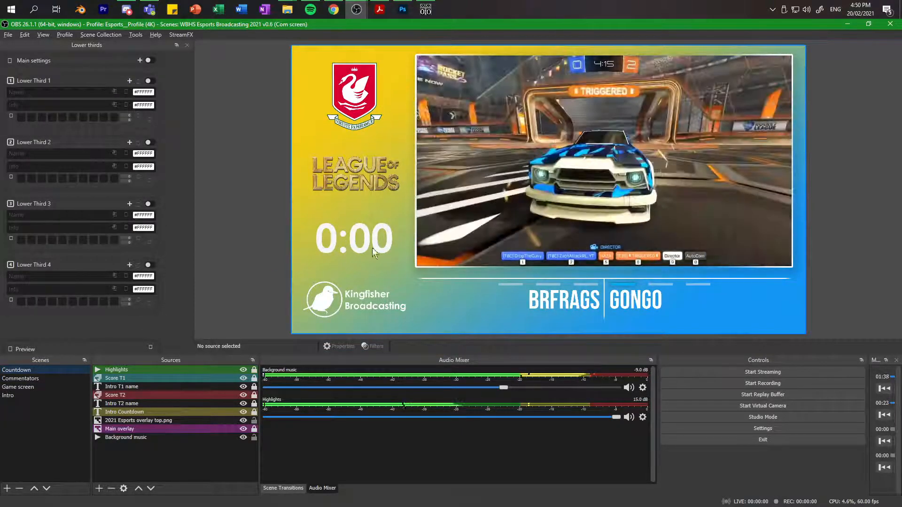
click(36, 380)
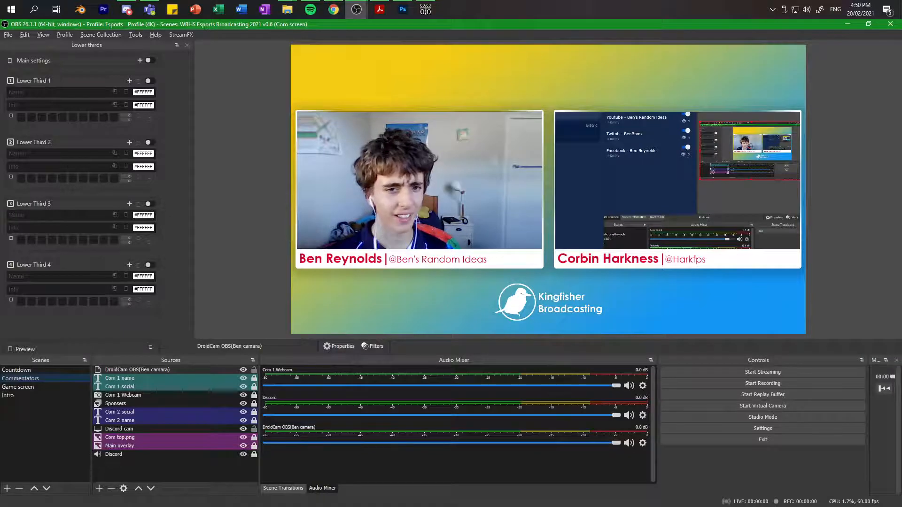
click(17, 387)
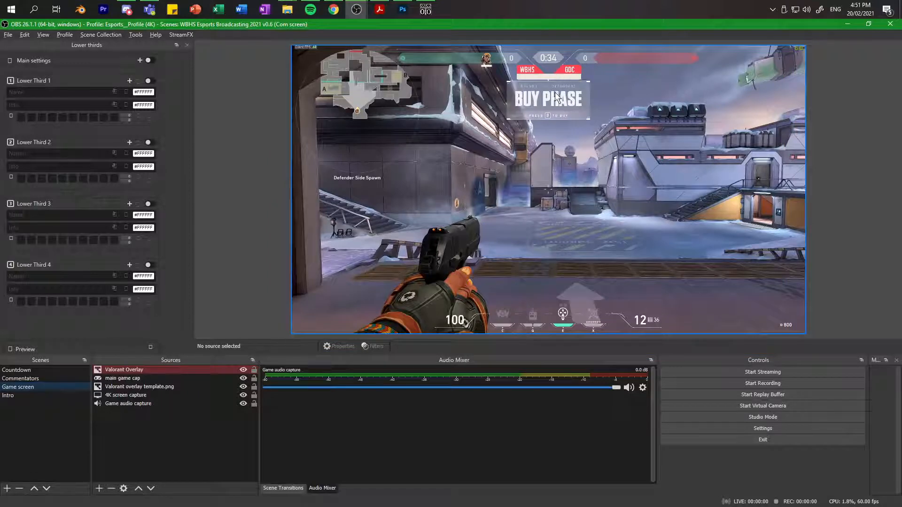
Step: Select the Valorant Overlay source, examine the team banner in a fullscreen preview projector on the LG FULL HD display, and close the projector
click(582, 105)
right_click(582, 105)
mouse_move(662, 145)
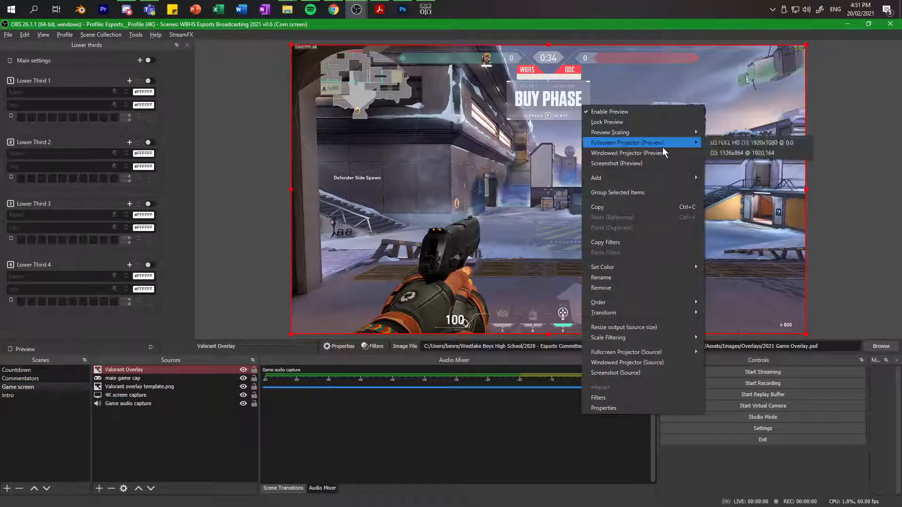
click(720, 146)
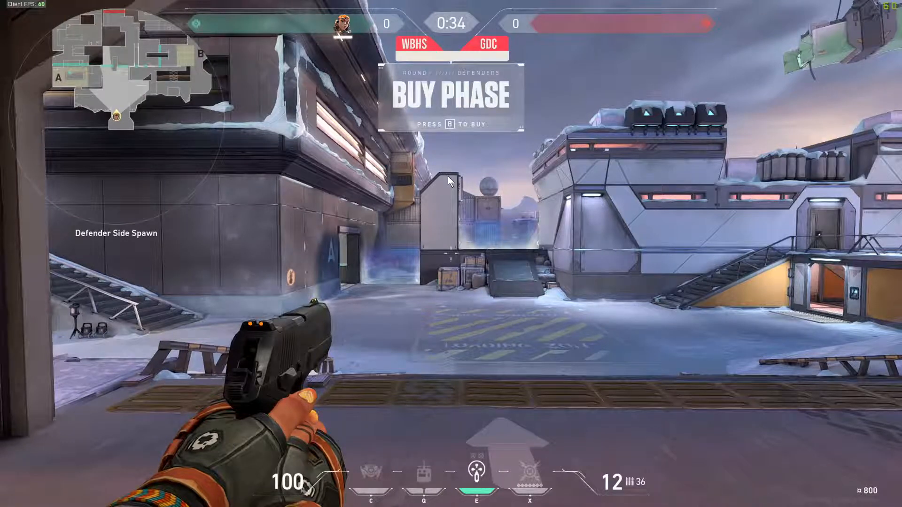
key(Escape)
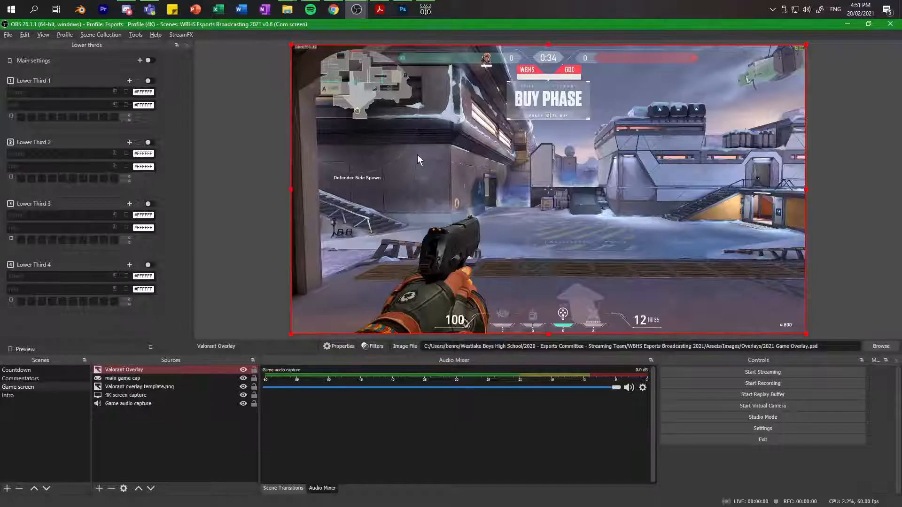
Step: Switch to Photoshop and set the stroke width of the Main overlay shape to 12 px
click(403, 10)
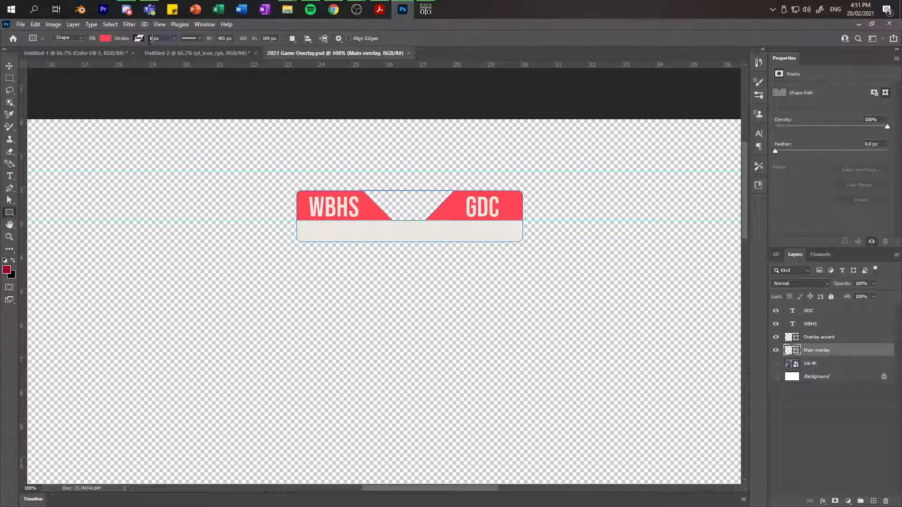
drag(149, 40, 142, 41)
text(12)
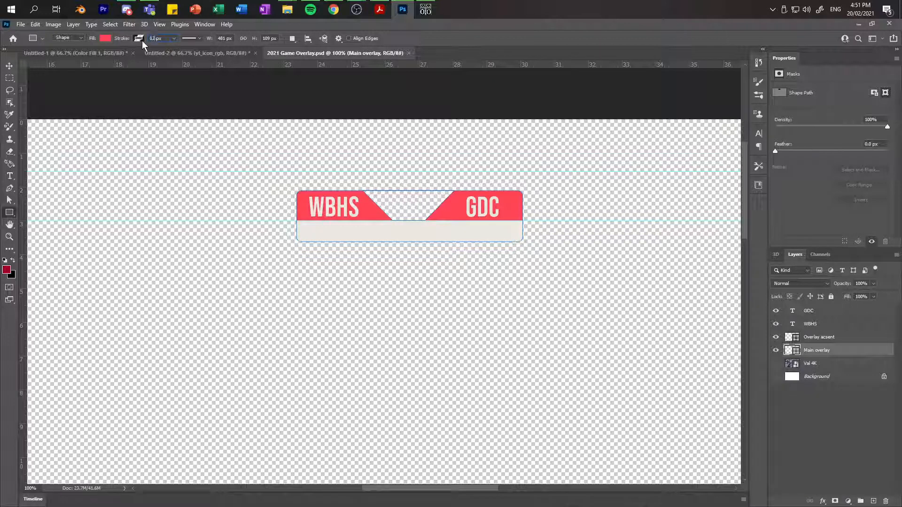
key(Return)
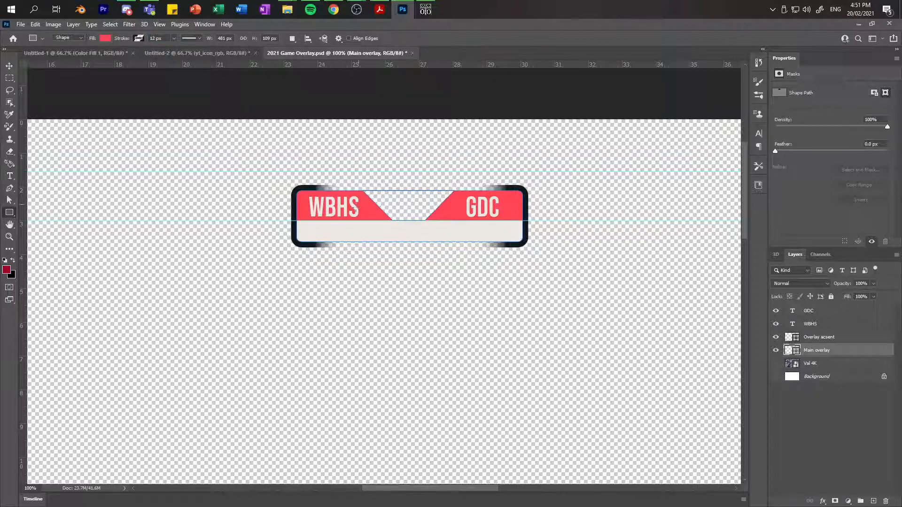
Step: Switch to OBS, inspect the banner's outline in a fullscreen preview projector on the LG FULL HD display, and close the projector
key(alt+Tab)
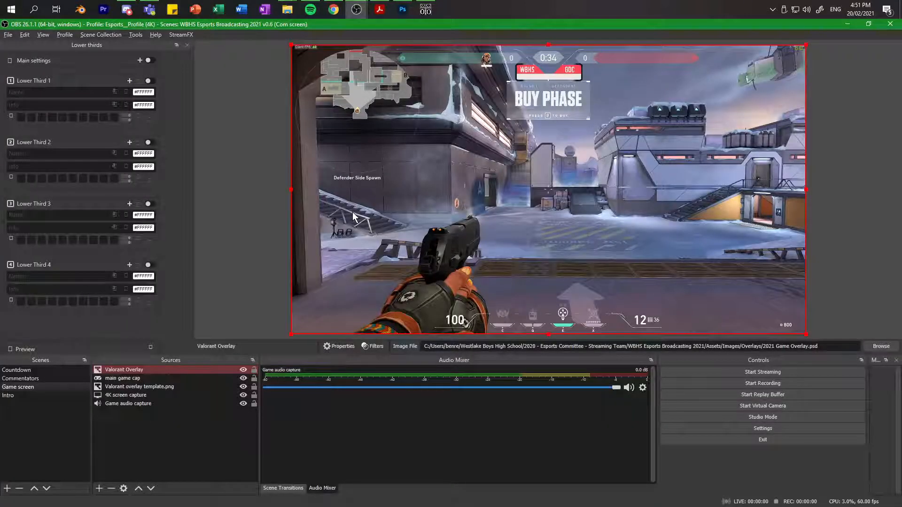
right_click(582, 121)
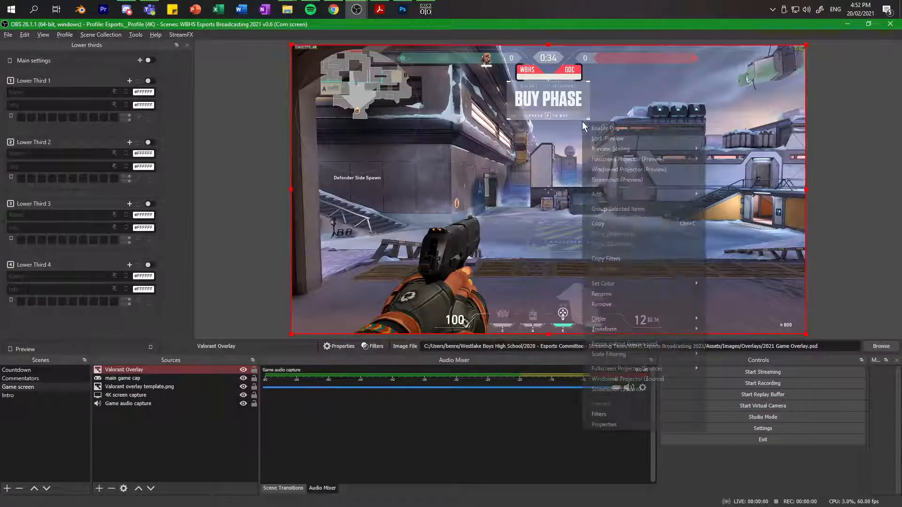
mouse_move(649, 159)
click(711, 162)
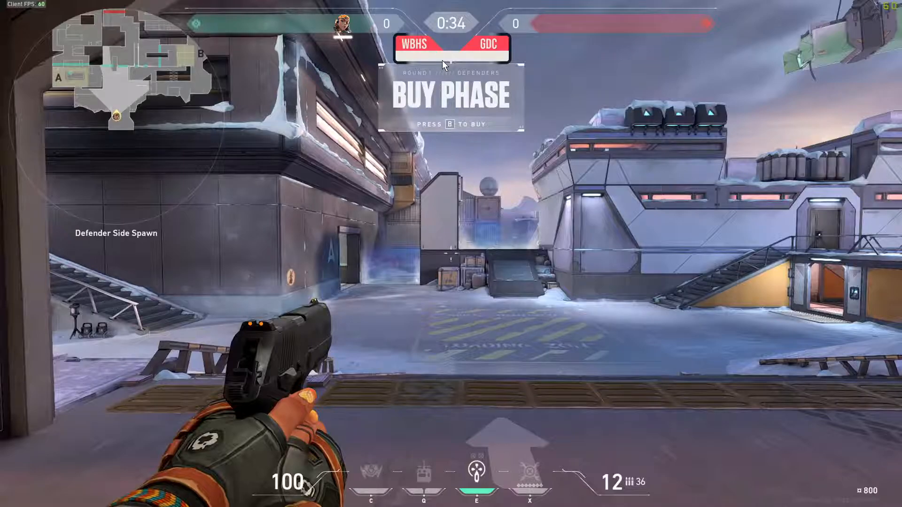
key(Escape)
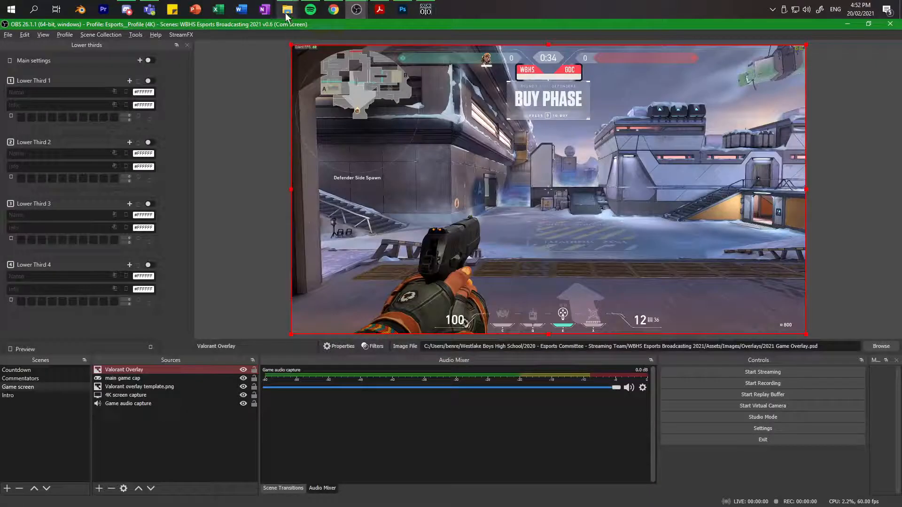
Step: Open a File Explorer window and browse to the video folder on the Big Chungus (B:) drive
mouse_move(287, 13)
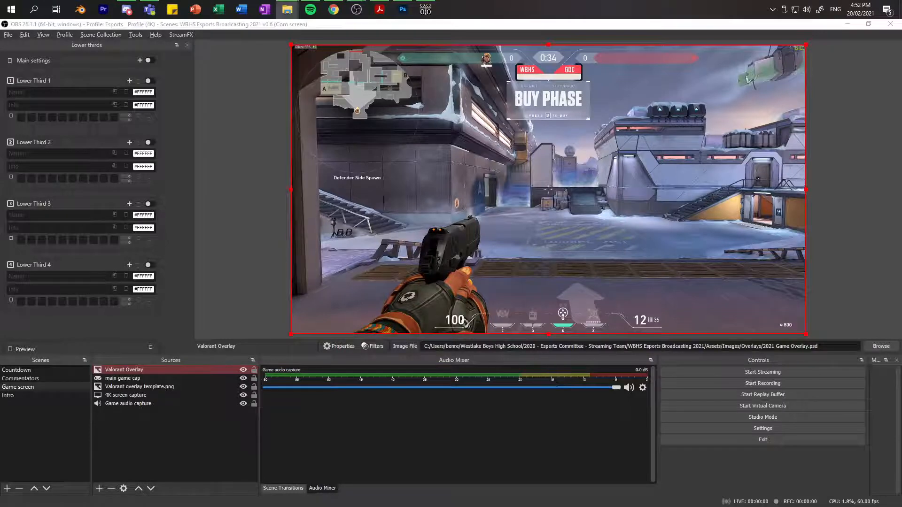
drag(901, 126, 337, 83)
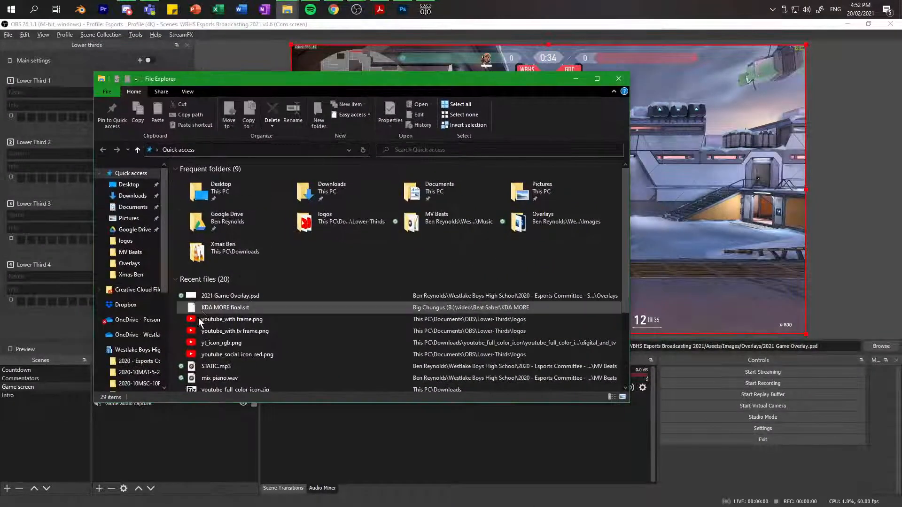
scroll(148, 368, down, 5)
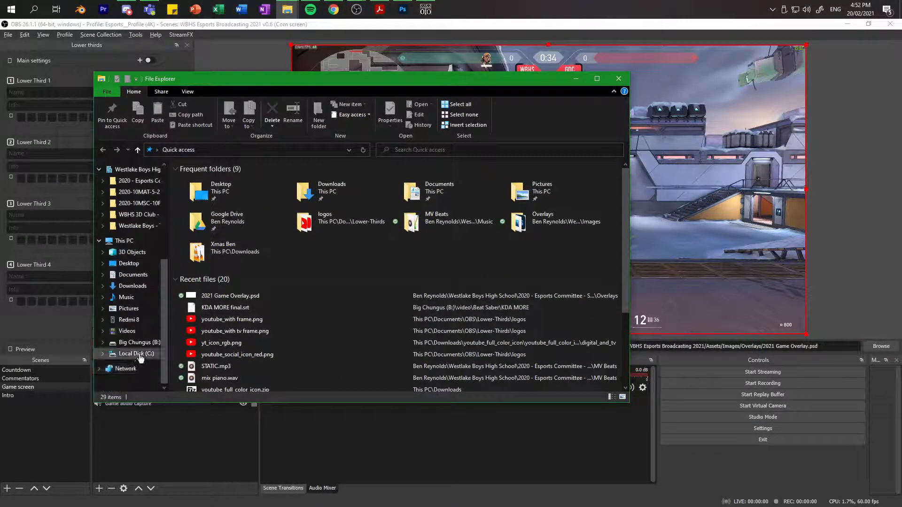
click(136, 342)
scroll(247, 337, down, 9)
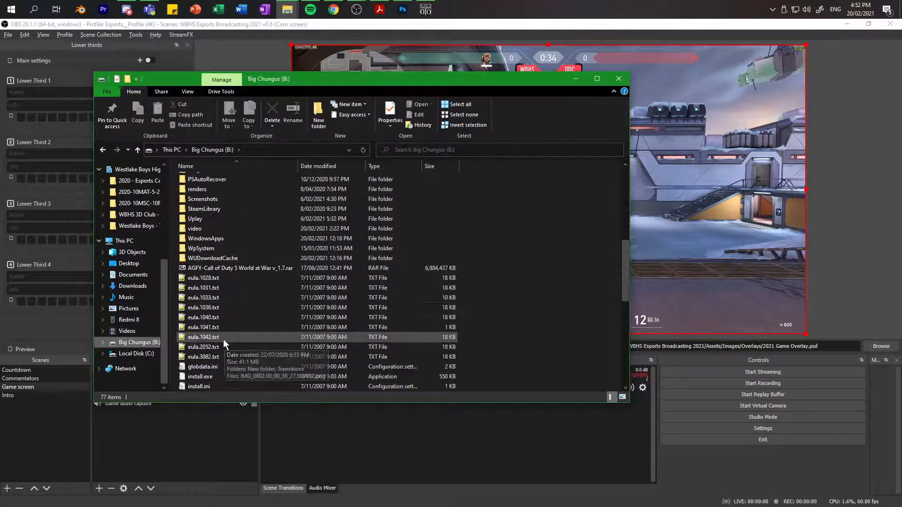
scroll(223, 339, up, 3)
double_click(203, 284)
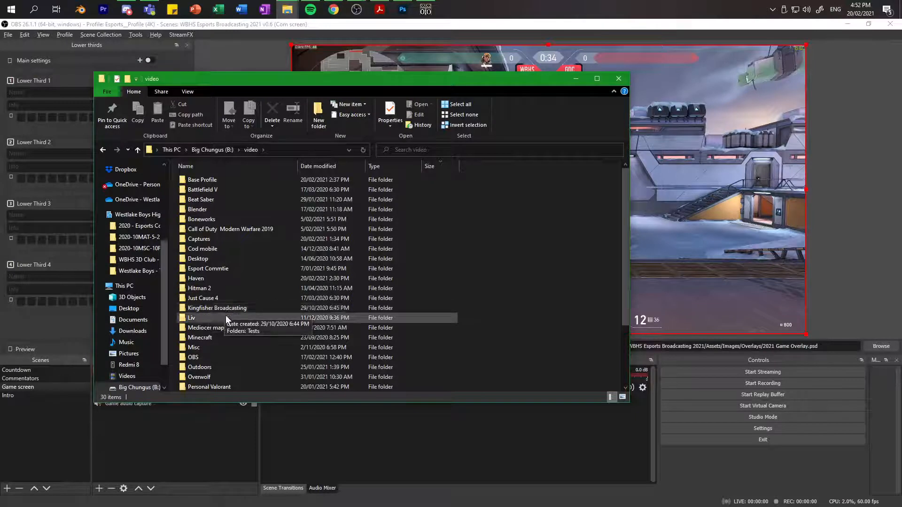
Step: Go to the Finneshed folder inside Valorant Content and play top 5 R5-6.mp4 in VLC
scroll(219, 335, down, 3)
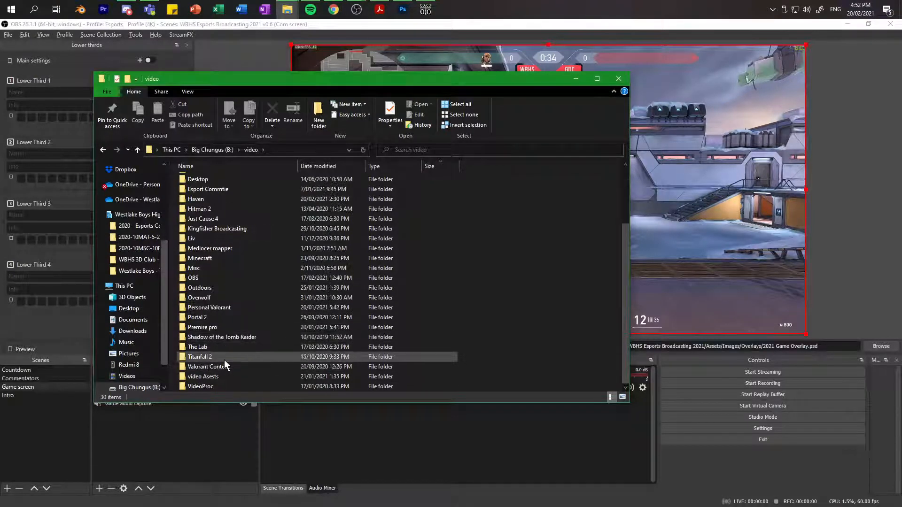
double_click(221, 368)
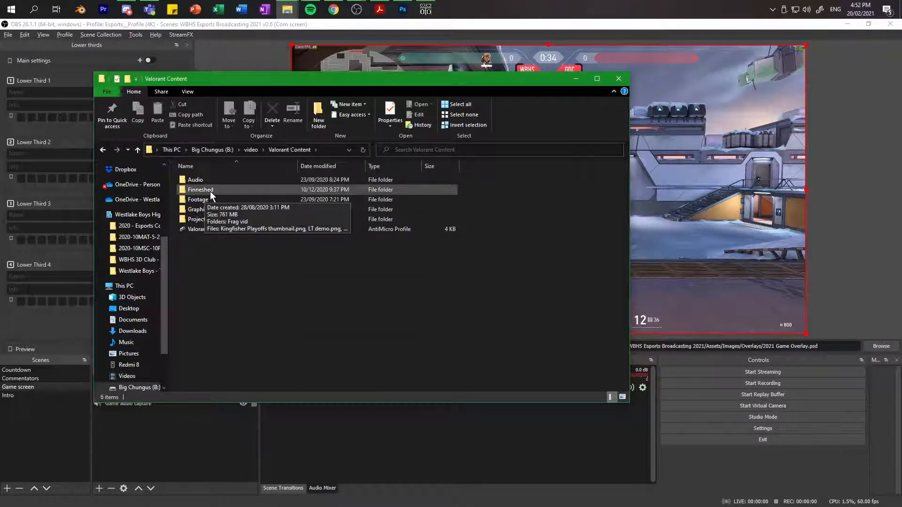
click(212, 189)
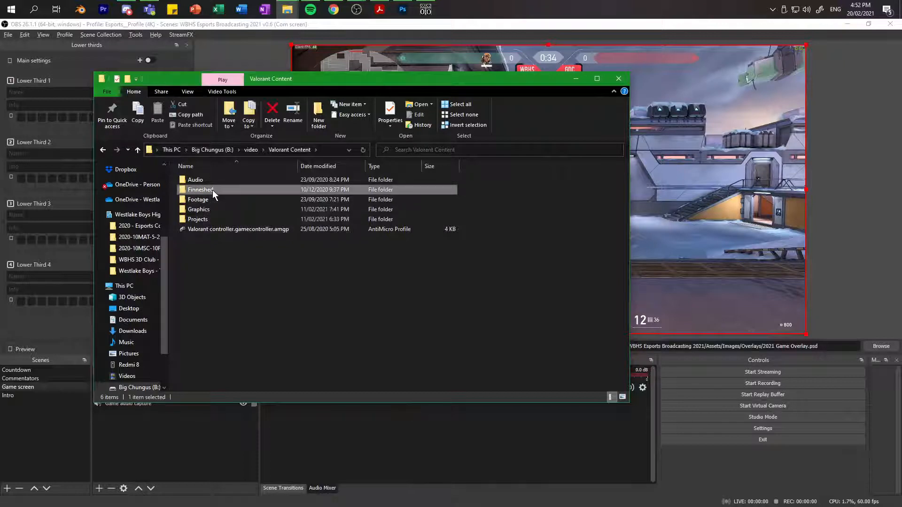
double_click(213, 190)
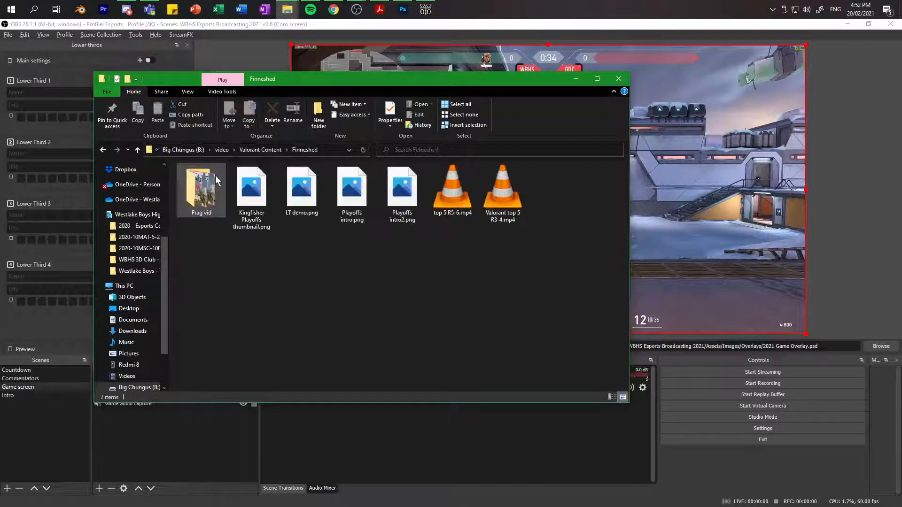
click(462, 204)
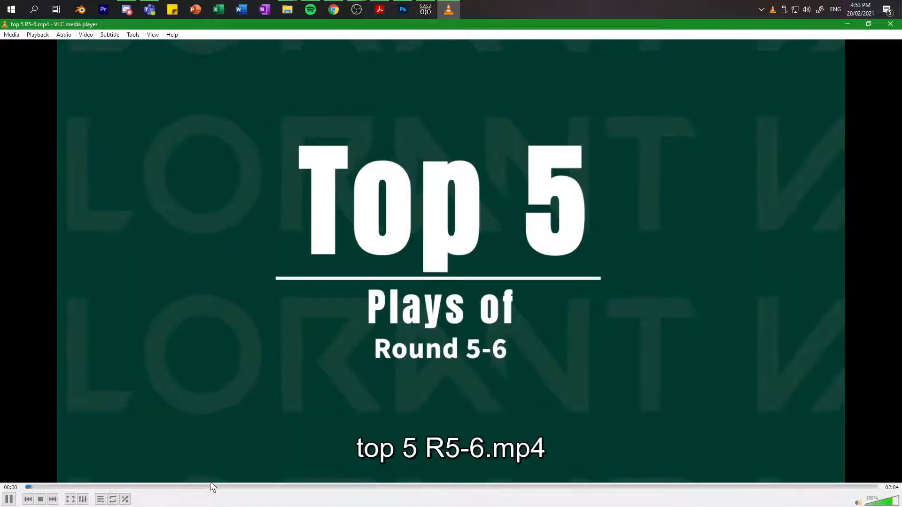
Step: Skip the video to about 0:34, pause it to examine the earlier team-name overlay, and minimise VLC and File Explorer to return to OBS
click(254, 486)
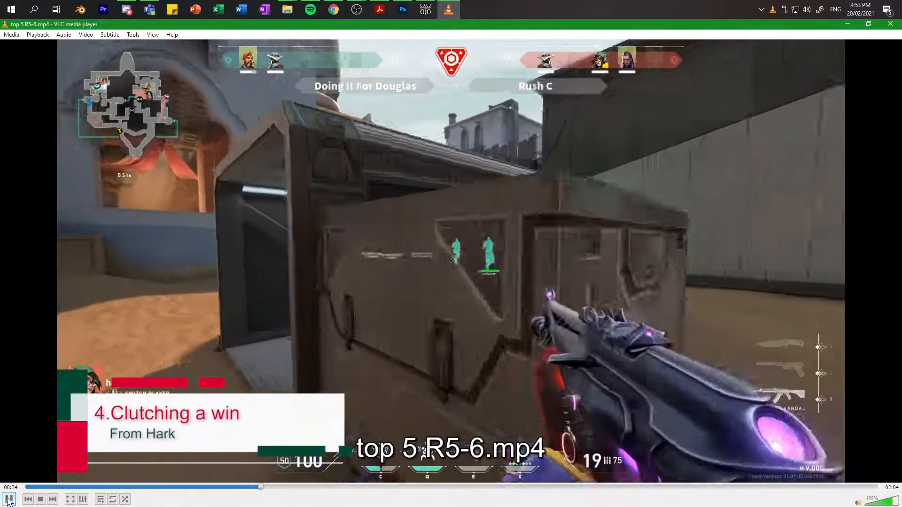
click(8, 500)
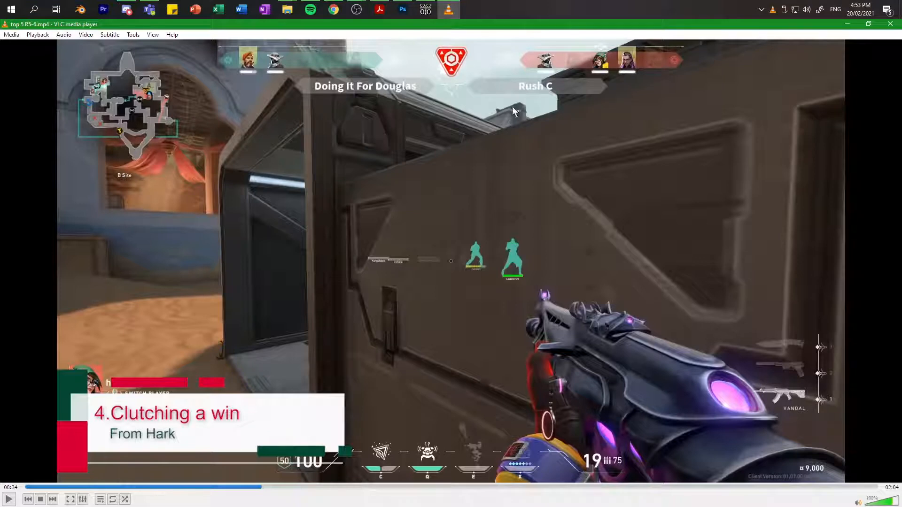
click(843, 24)
click(573, 84)
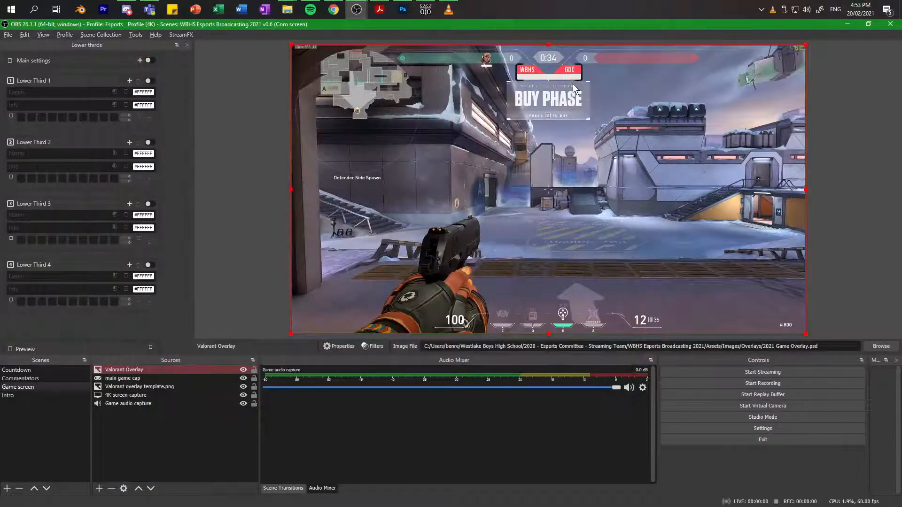
mouse_move(404, 16)
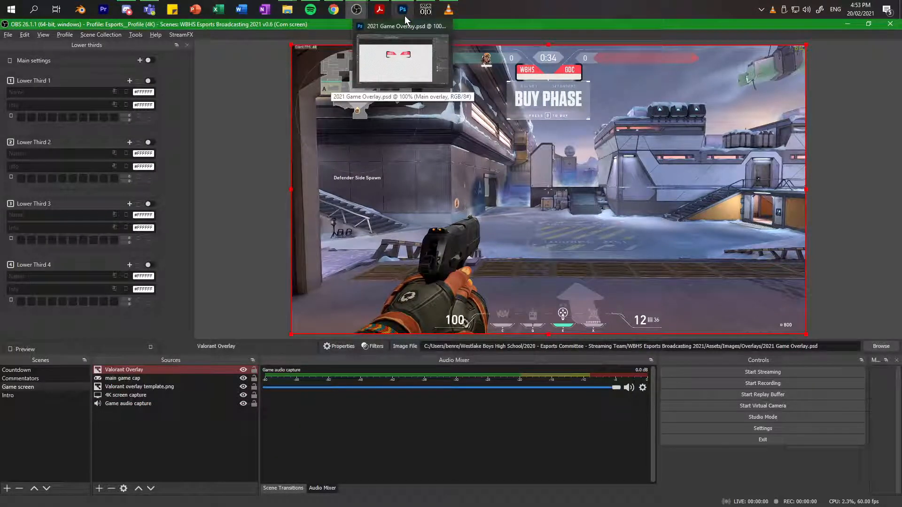
Step: Switch to Photoshop, show the Val 4K layer behind the banner, and briefly hide and restore the layer above Main overlay to compare
click(405, 15)
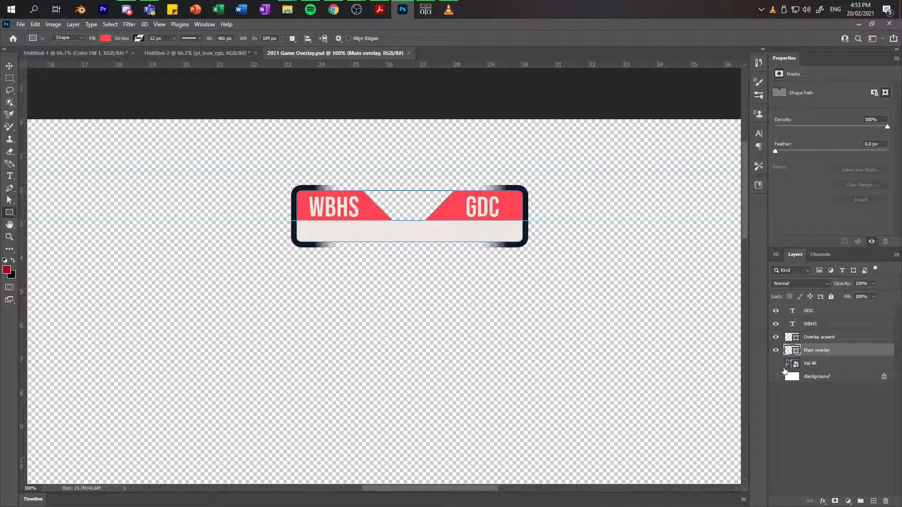
click(775, 363)
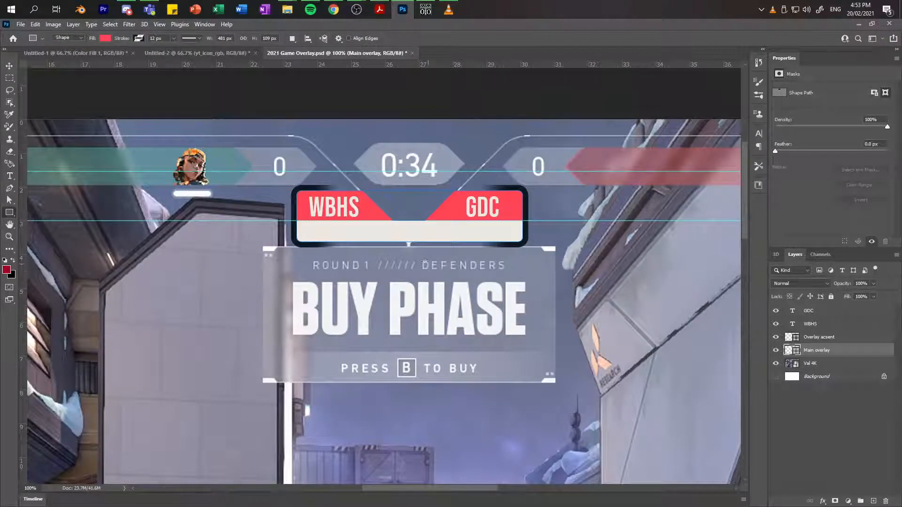
click(775, 337)
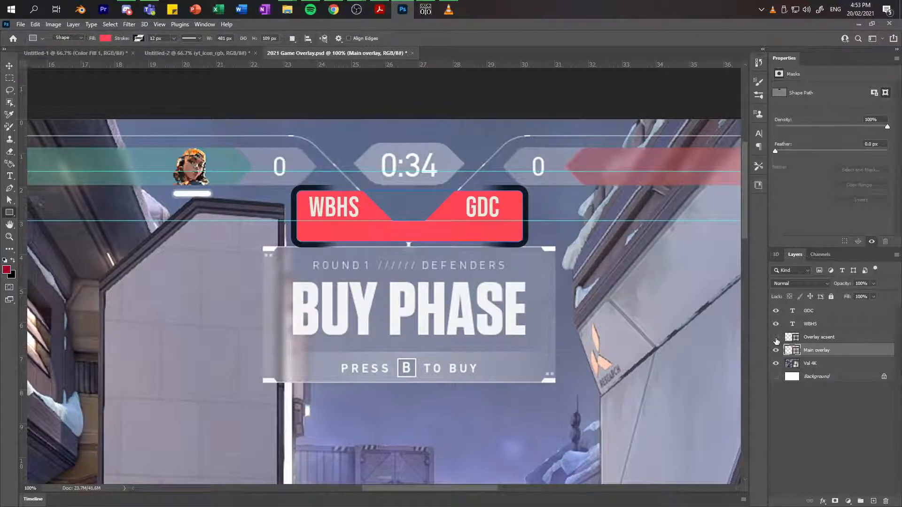
click(775, 337)
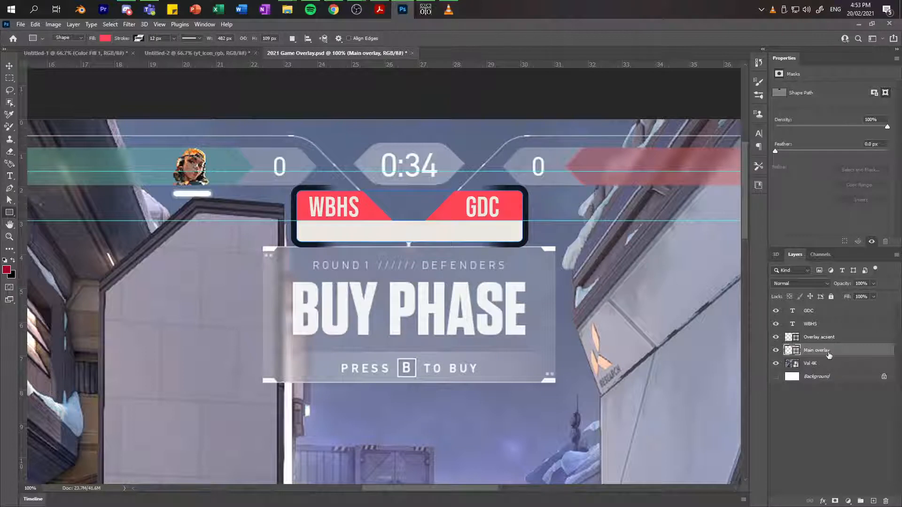
Step: Group the GDC, WBHS, accent and Main overlay layers as "Valorant v1" and hide the group
shift+click(816, 310)
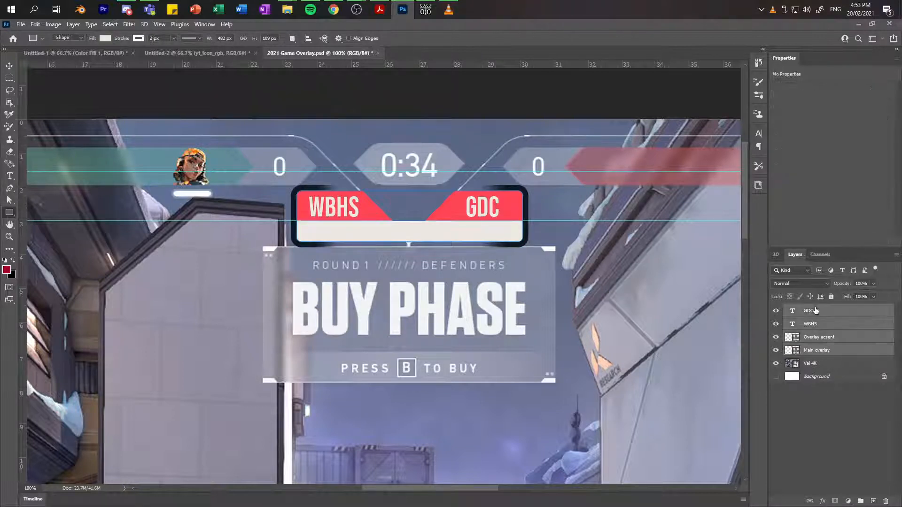
key(ctrl+g)
double_click(811, 309)
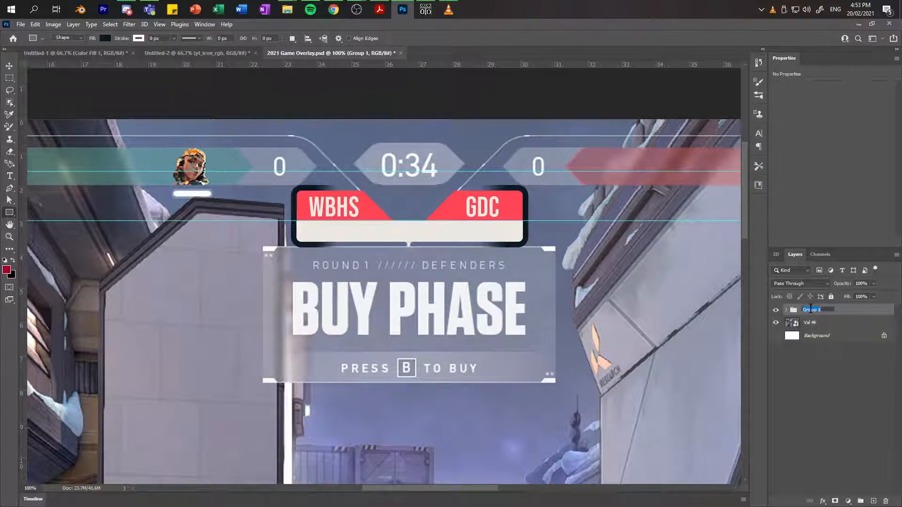
text(Valorant v1)
key(Return)
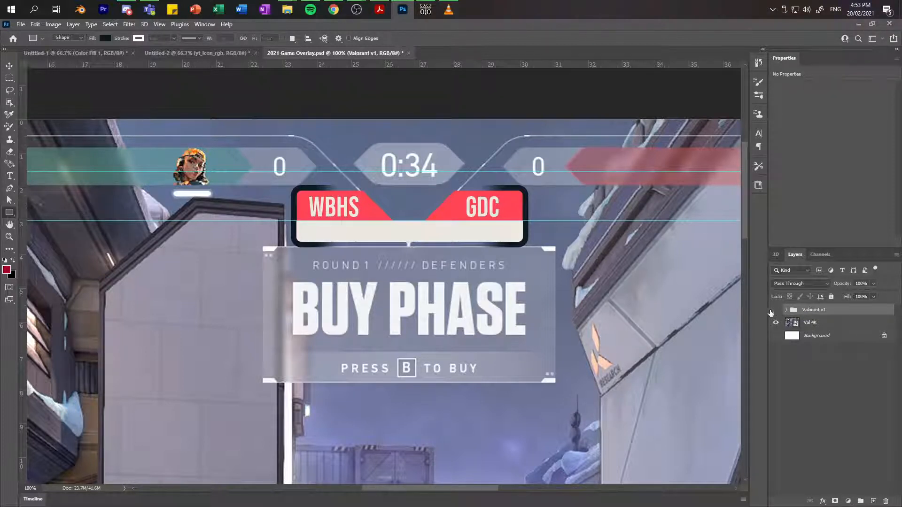
click(776, 310)
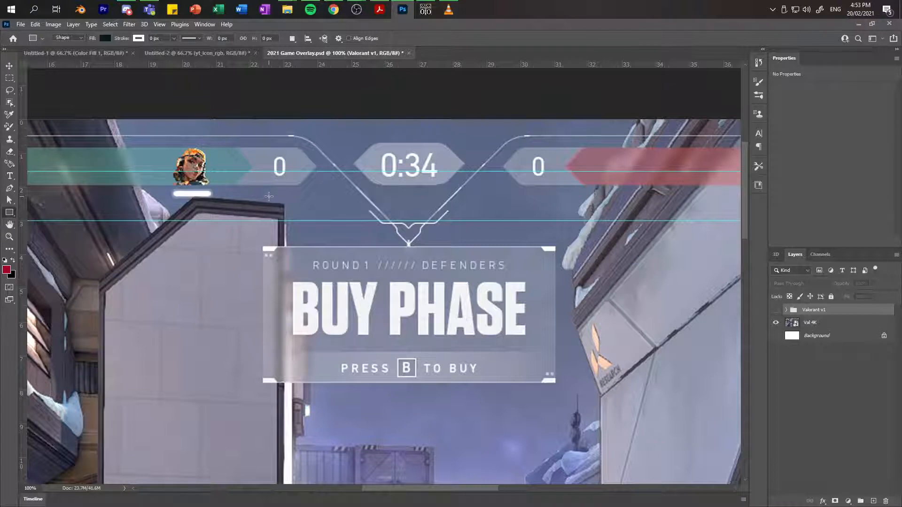
Step: Draw a polygon about 396 × 66 px below the left-hand score and set it to 6 sides
right_click(13, 212)
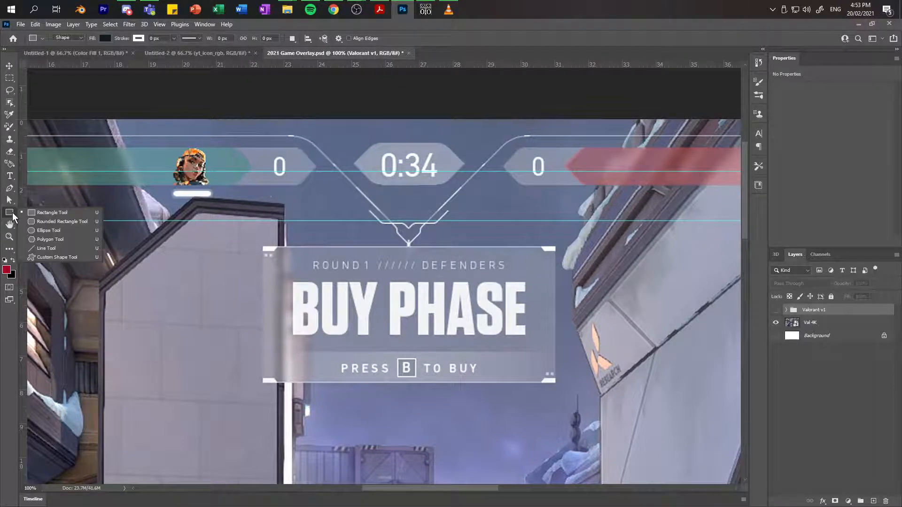
click(38, 241)
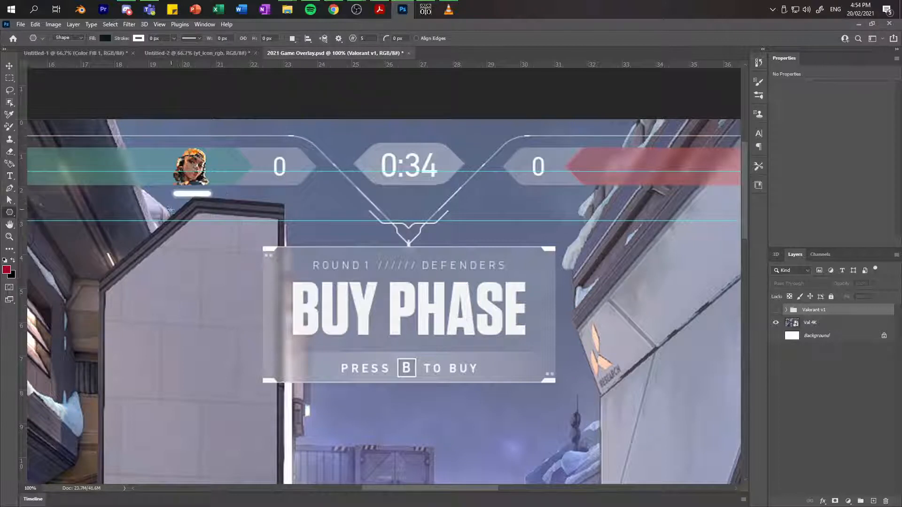
drag(169, 213, 353, 240)
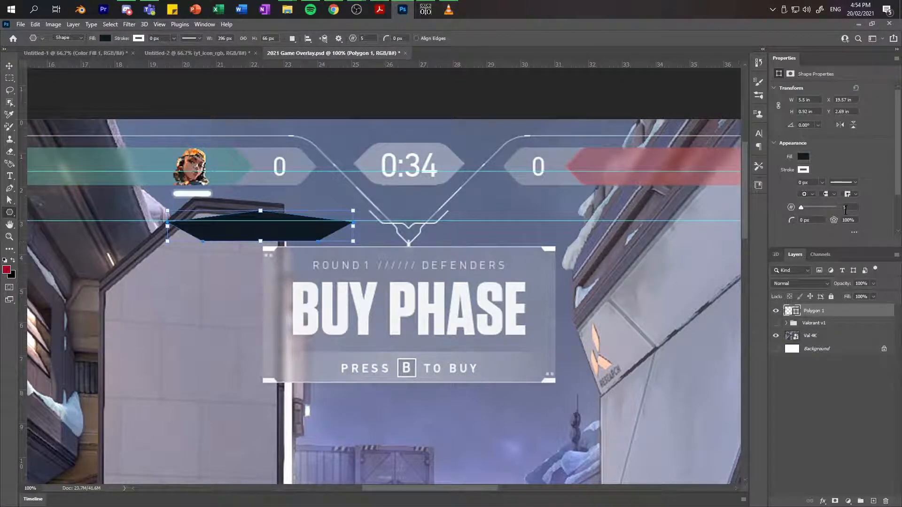
drag(848, 208, 829, 211)
text(6)
key(Return)
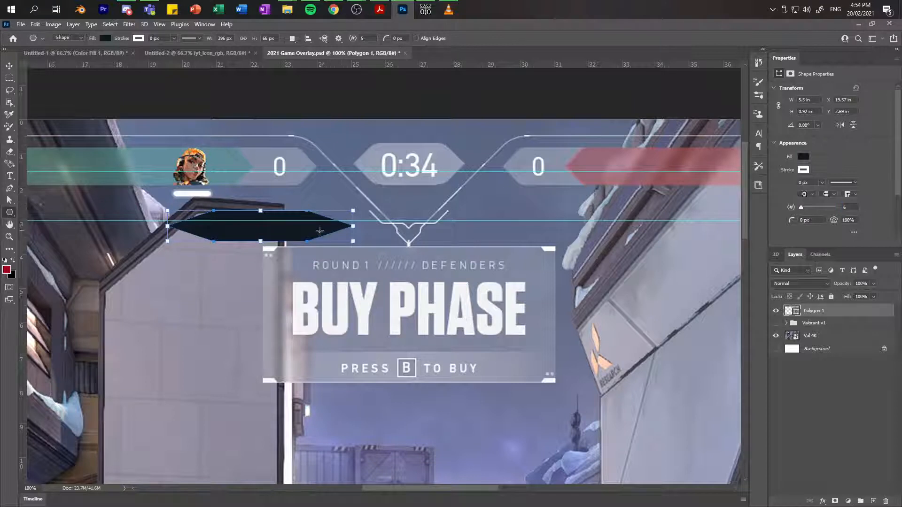
Step: Narrow the hexagon to about 255 px wide from its left edge and move it slightly up and to the right
drag(167, 226, 233, 226)
drag(296, 225, 294, 221)
key(ctrl+z)
key(v)
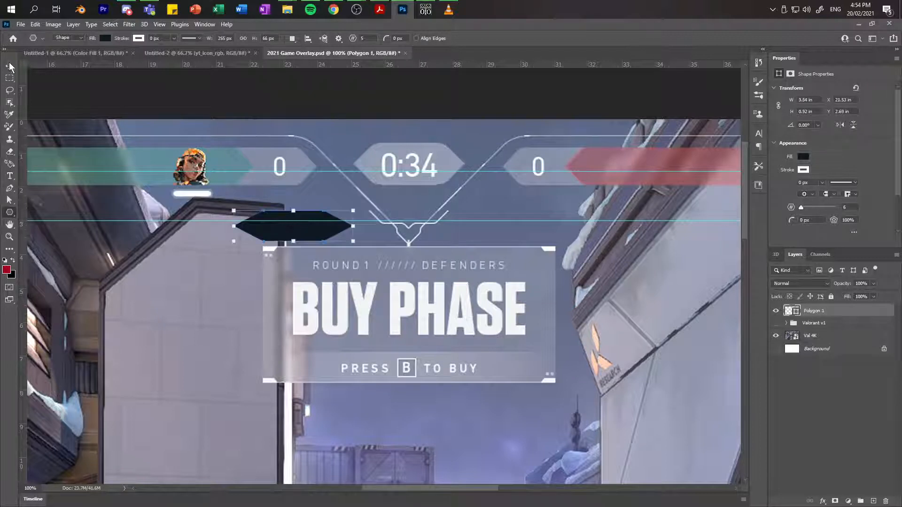
mouse_move(304, 233)
mouse_down()
mouse_move(306, 223)
mouse_move(315, 226)
mouse_up()
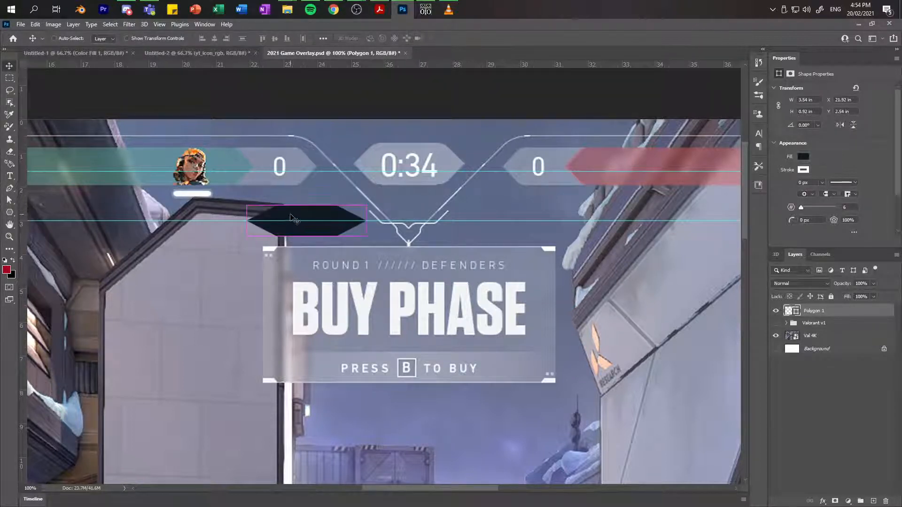
Step: Free-transform the hexagon to about 51% of its width and move it just left of the V-shaped line under the timer
key(ctrl+t)
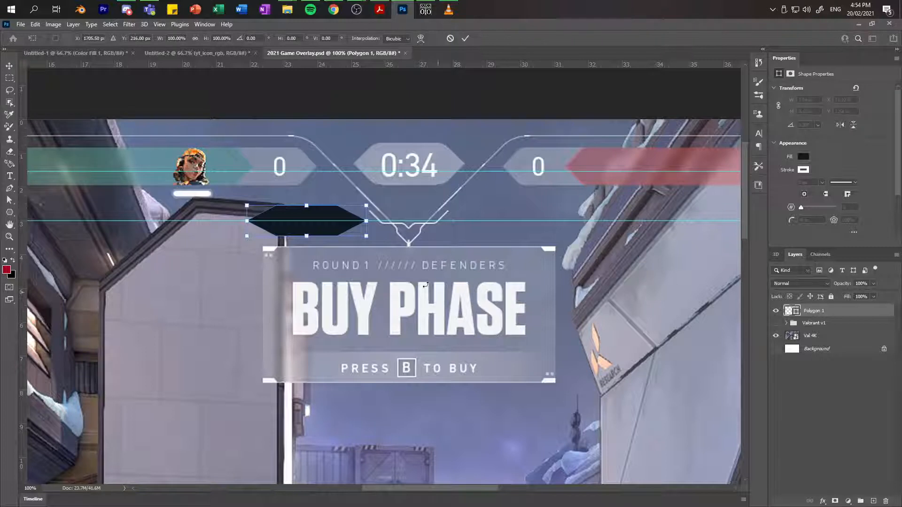
drag(244, 218, 316, 221)
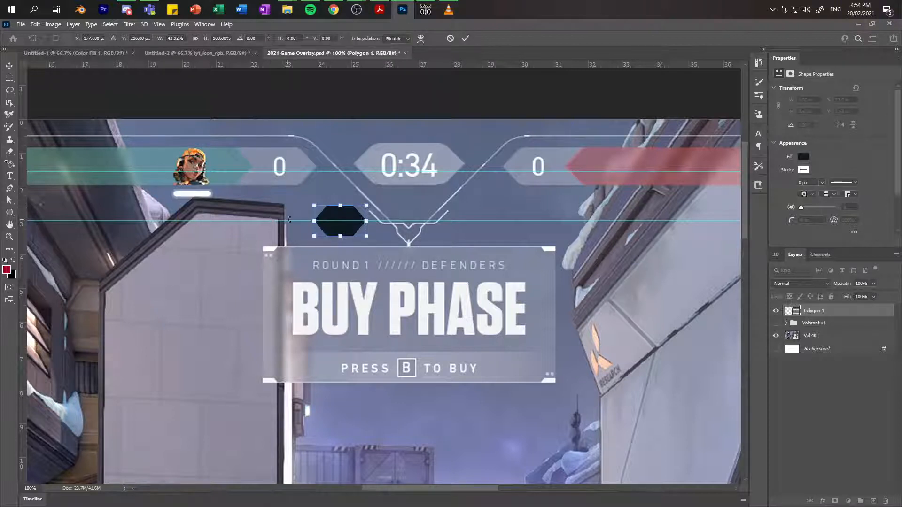
drag(312, 220, 303, 219)
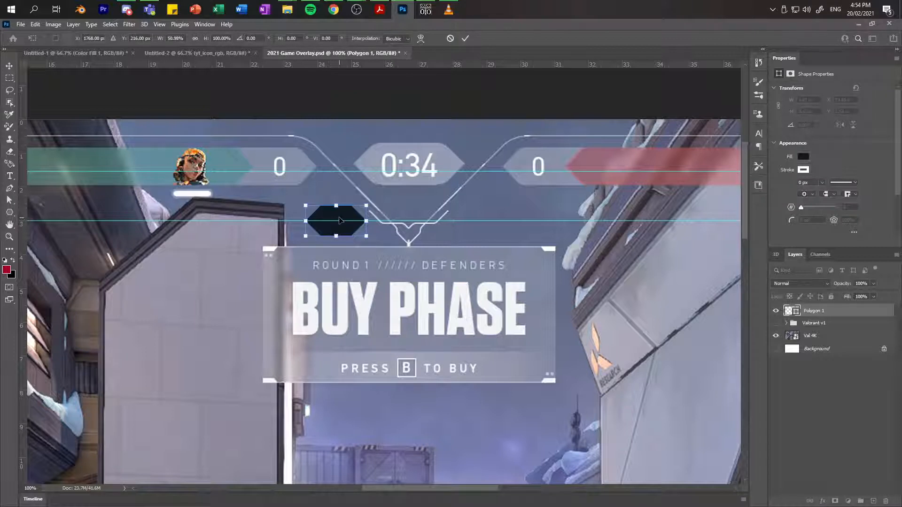
drag(344, 221, 368, 221)
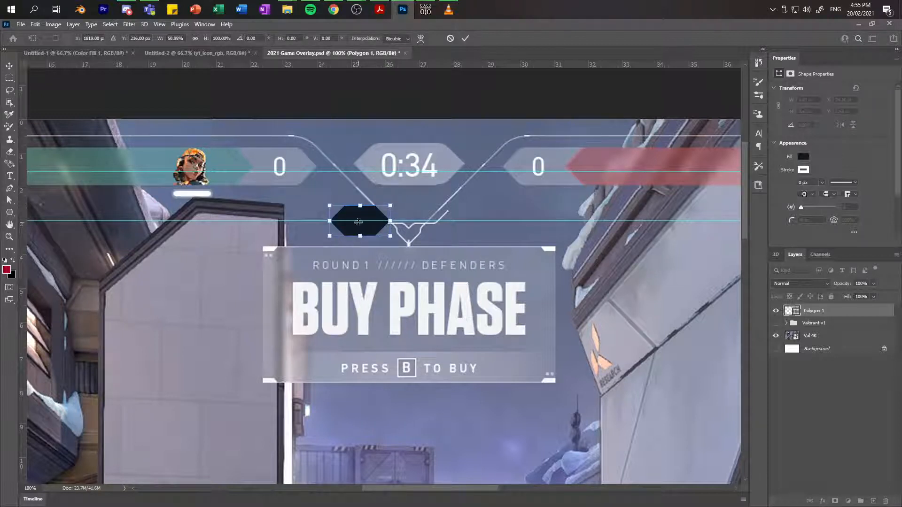
drag(360, 220, 341, 217)
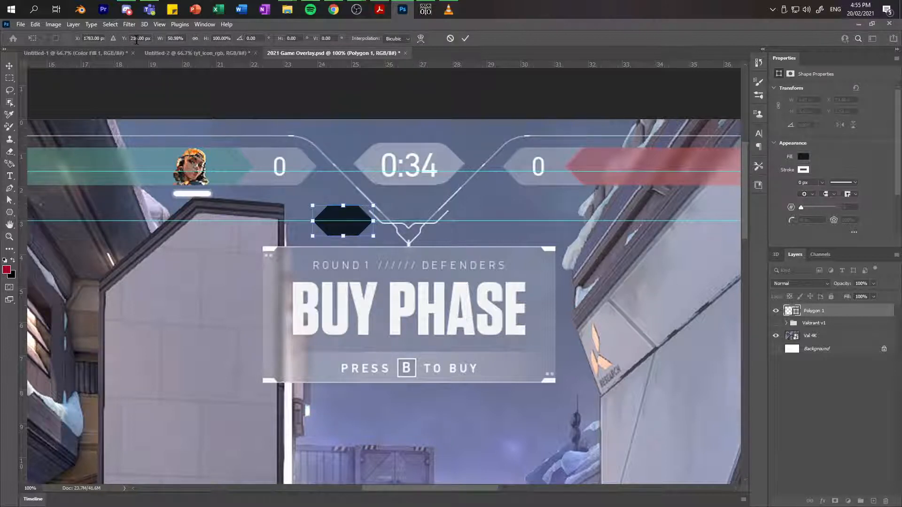
Step: Try several vertical positions for the hexagon, settle on Y 222 px, and apply the transform
key(BackSpace)
text(8)
key(BackSpace)
key(BackSpace)
text(20)
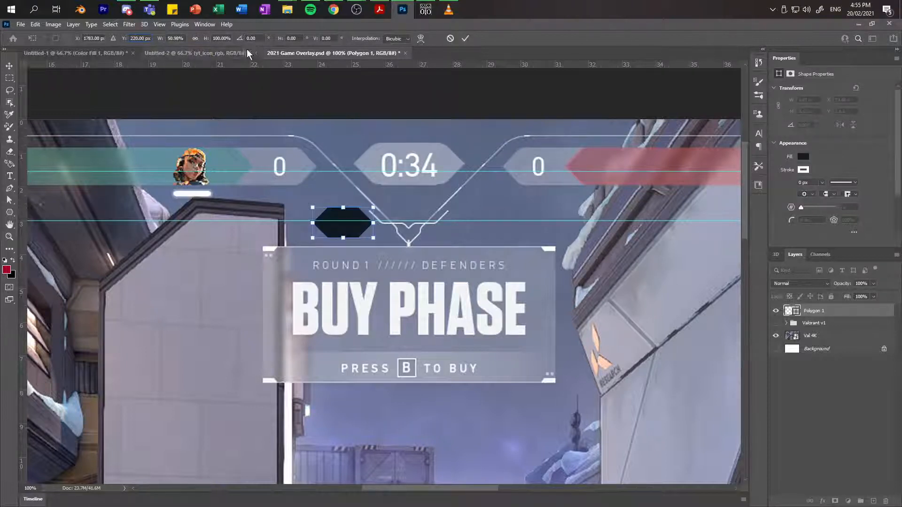
key(BackSpace)
text(2)
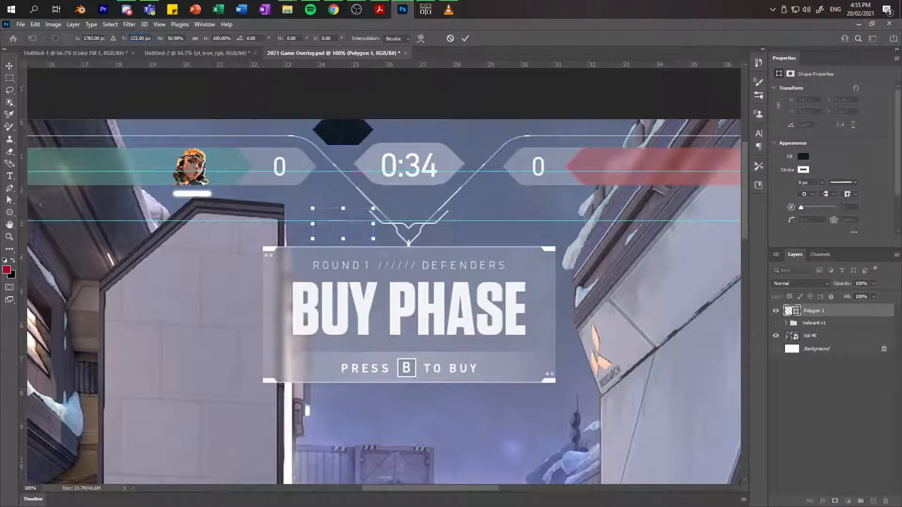
key(BackSpace)
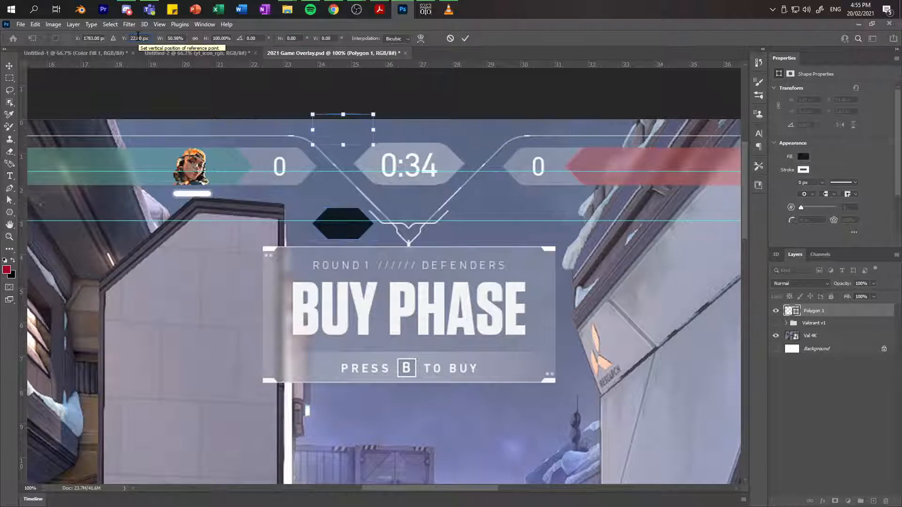
text(4)
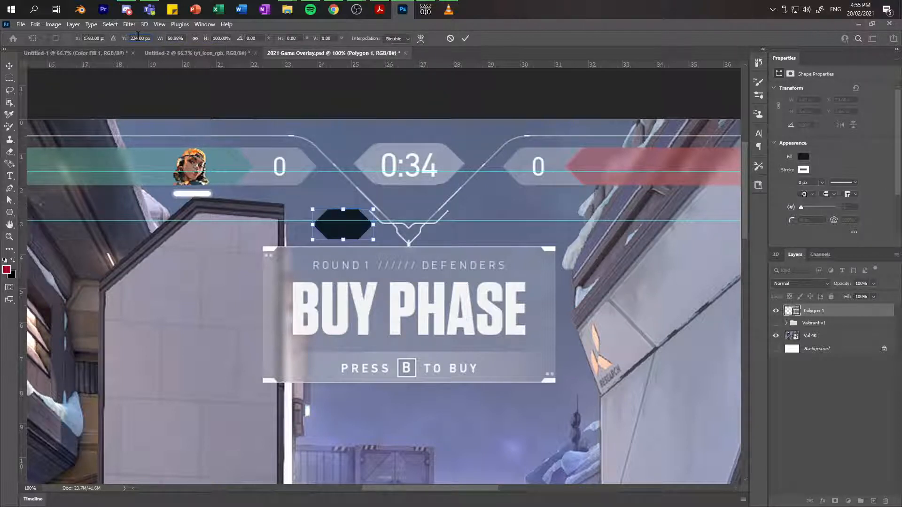
key(BackSpace)
text(3)
key(BackSpace)
text(2)
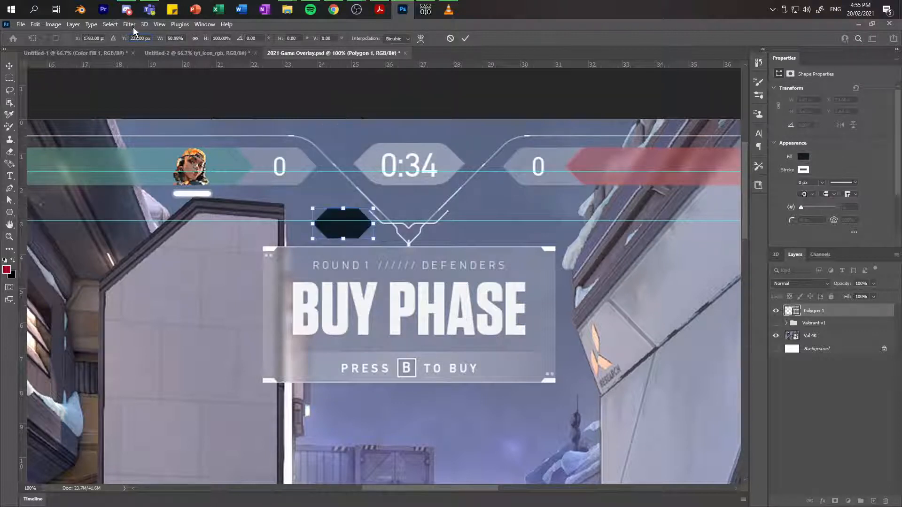
key(Return)
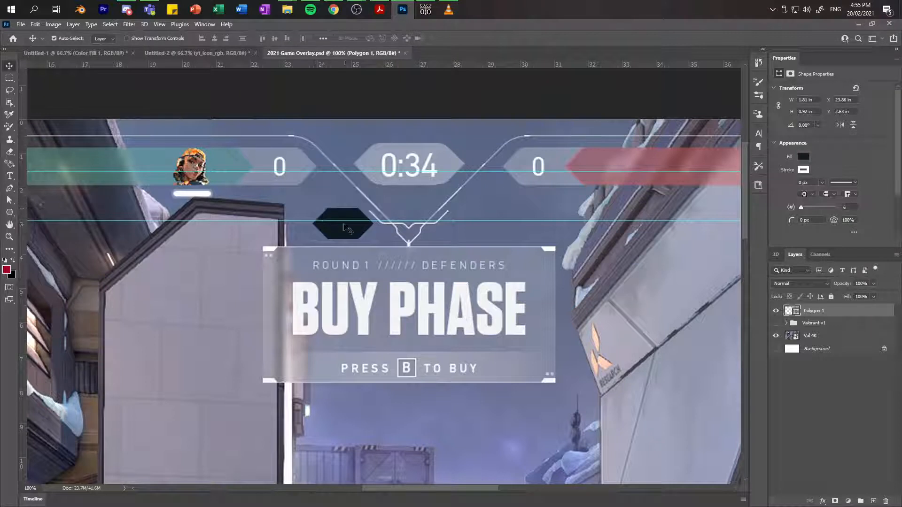
Step: Transform the hexagon again to set its vertical position to Y 224 px
key(ctrl+t)
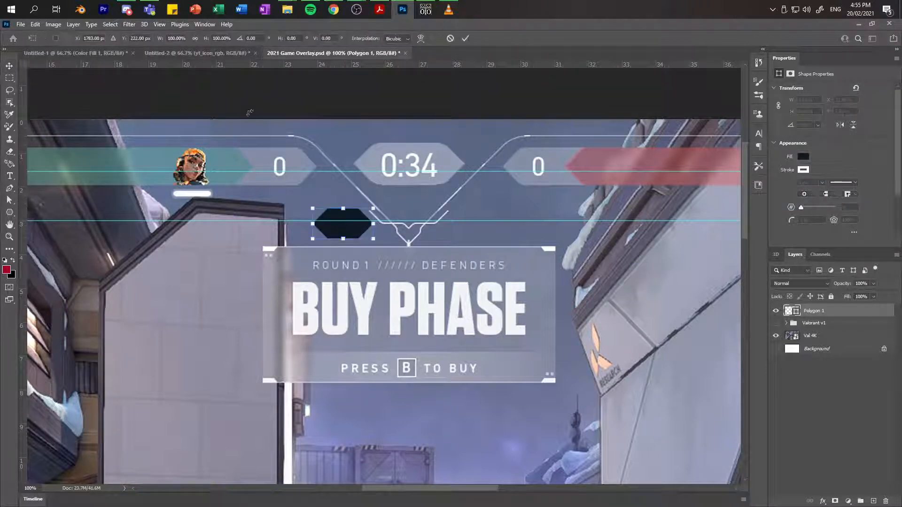
click(138, 40)
key(BackSpace)
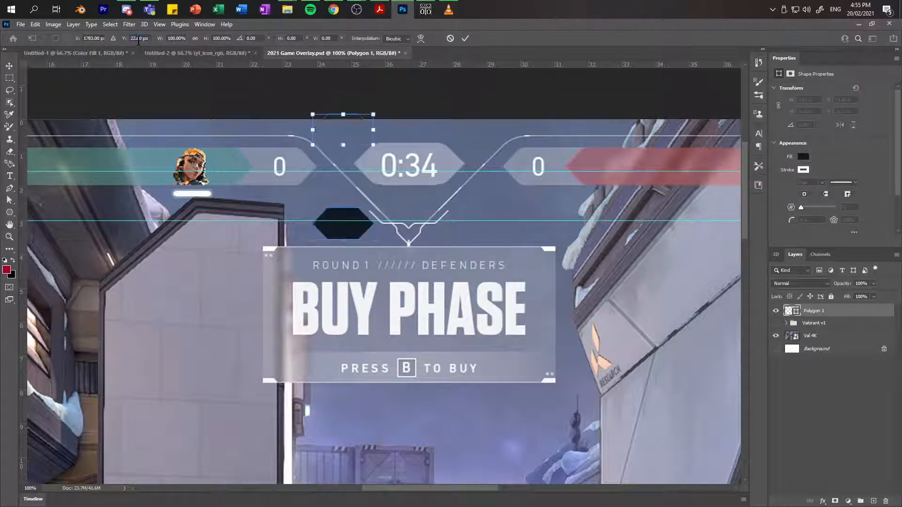
text(4)
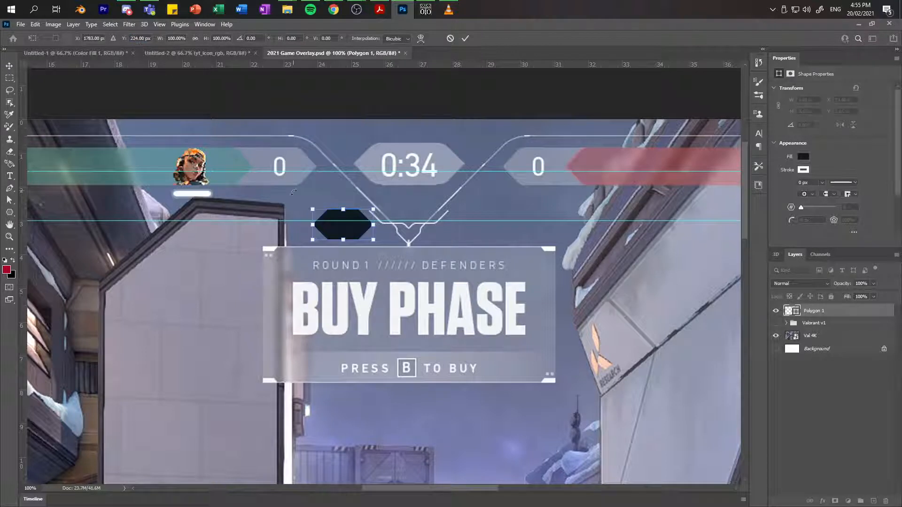
key(Return)
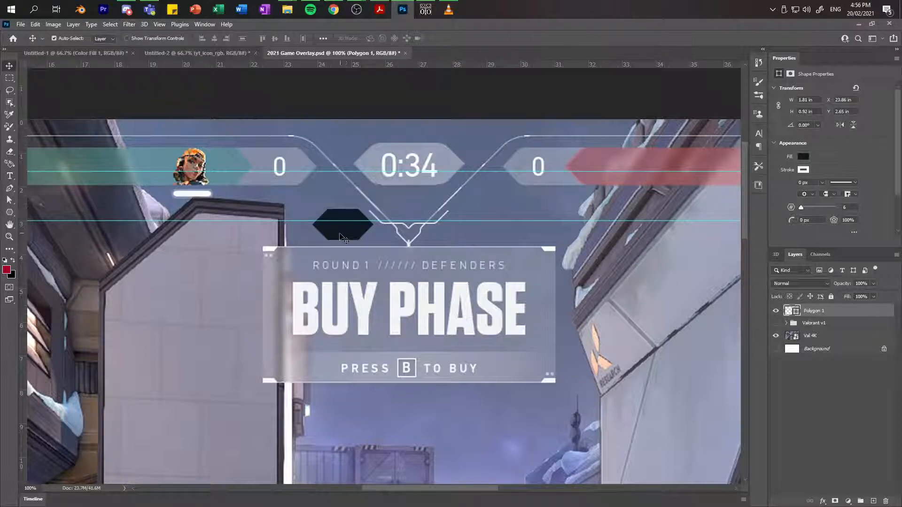
Step: Try to lengthen the hexagon leftward by moving its left anchor points with the Direct Selection Tool
key(ctrl)
key(ctrl+t)
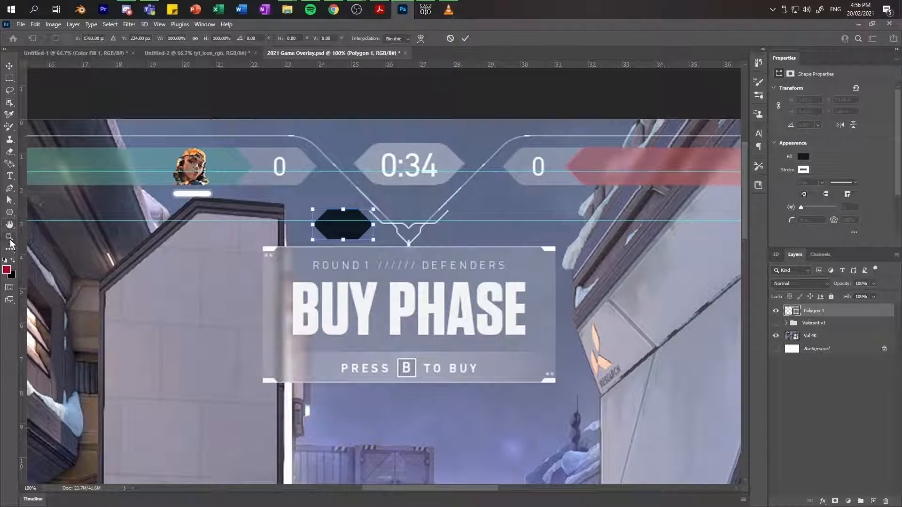
click(9, 201)
right_click(10, 204)
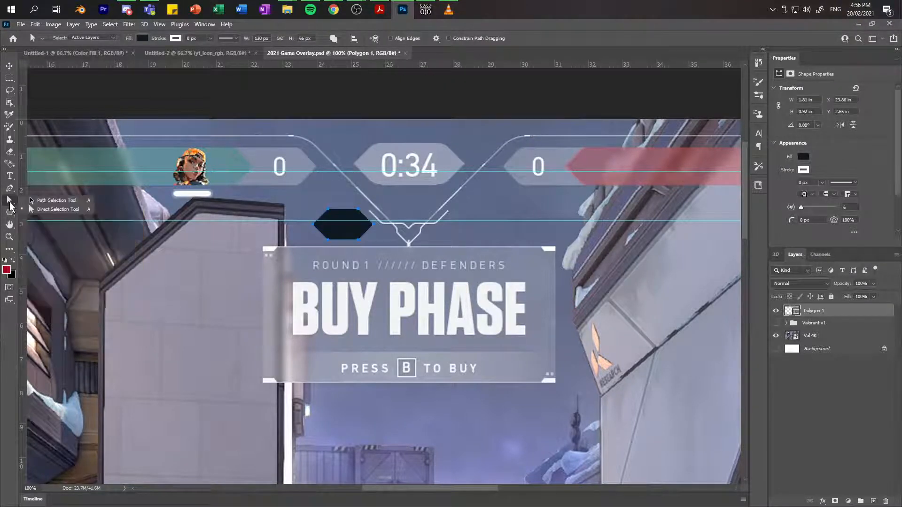
click(58, 209)
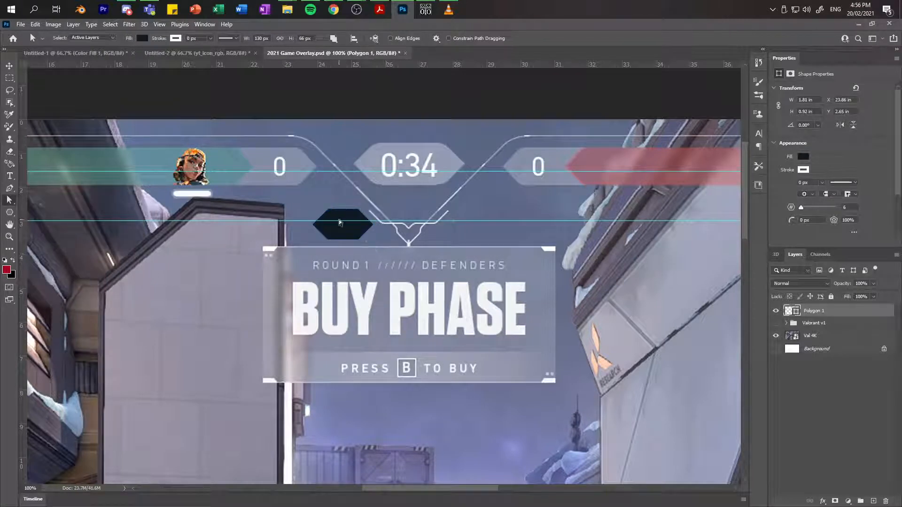
drag(303, 199, 331, 252)
drag(327, 228, 299, 228)
drag(315, 227, 98, 226)
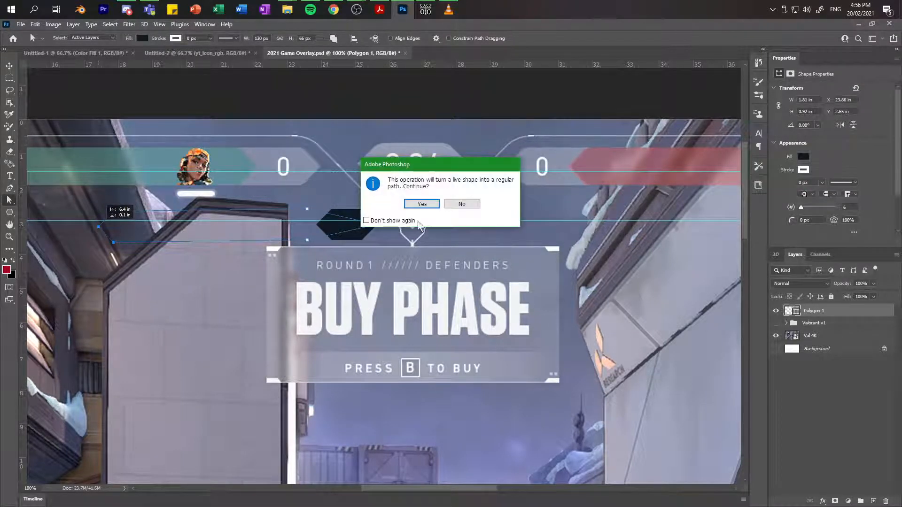
click(456, 206)
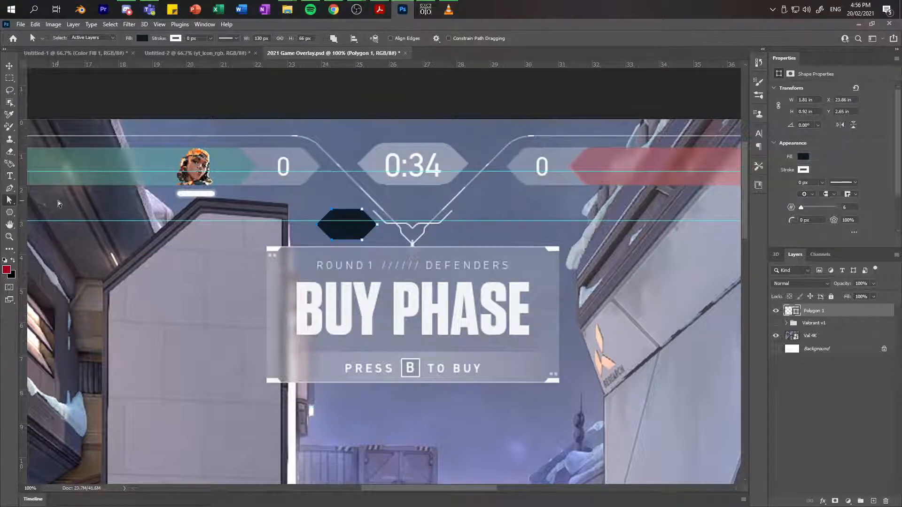
Step: Try stretching the hexagon leftward to about 287 px wide with the Path Selection Tool, and undo it
right_click(14, 205)
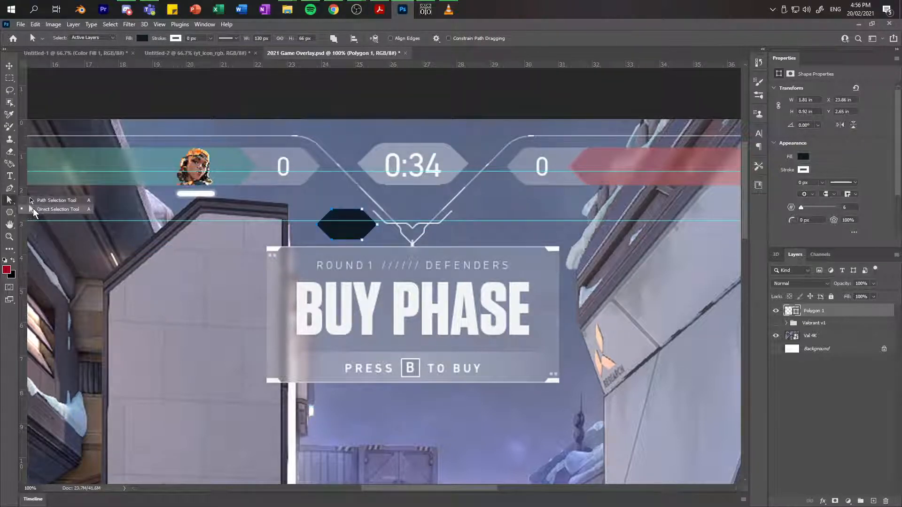
click(43, 199)
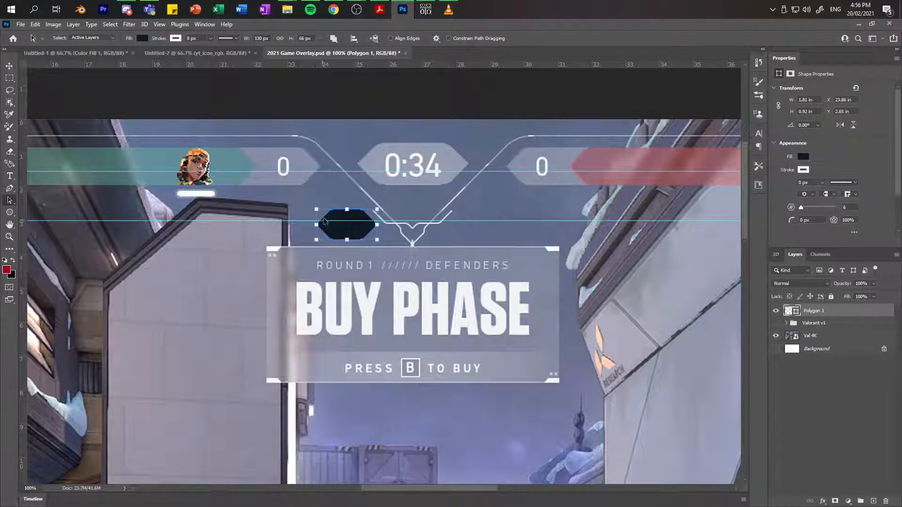
click(281, 201)
click(346, 238)
drag(316, 225, 255, 226)
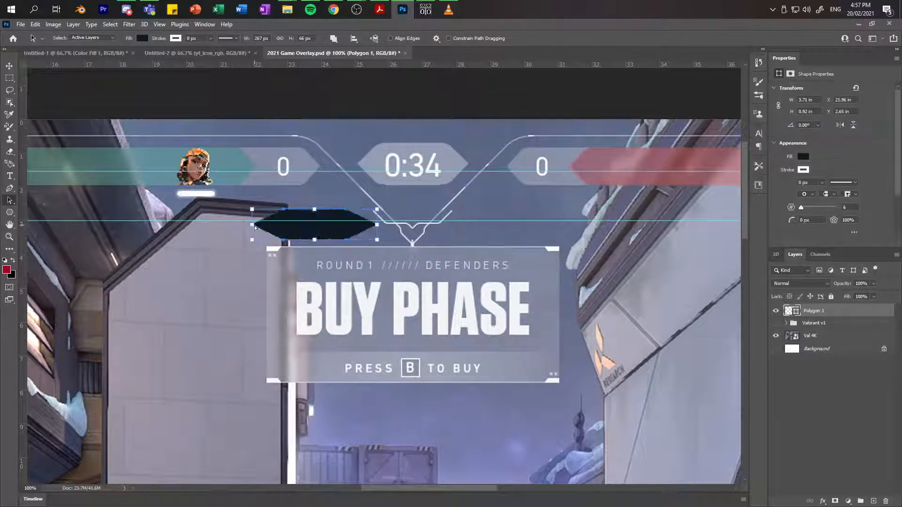
key(ctrl+z)
Step: Move the hexagon's left anchor points to lengthen it into a bar about 587 px wide, converting the live shape to a regular path
click(15, 204)
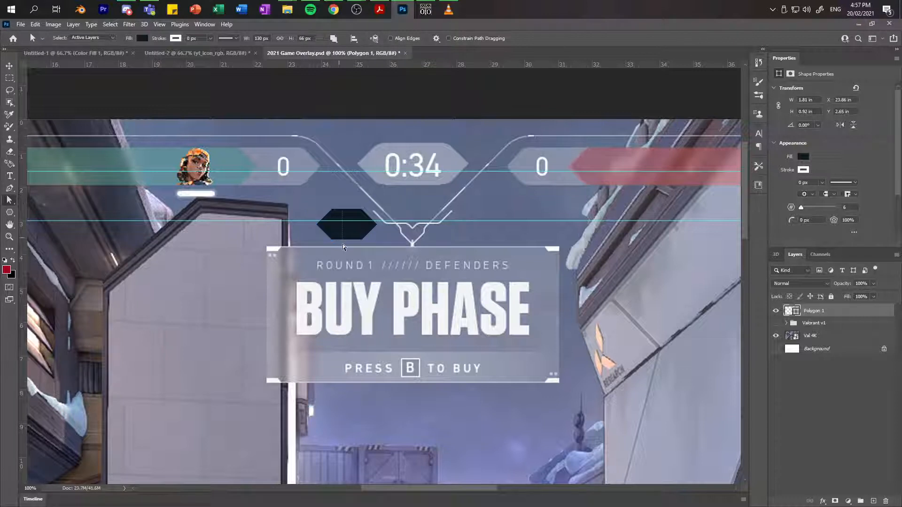
drag(314, 225, 253, 233)
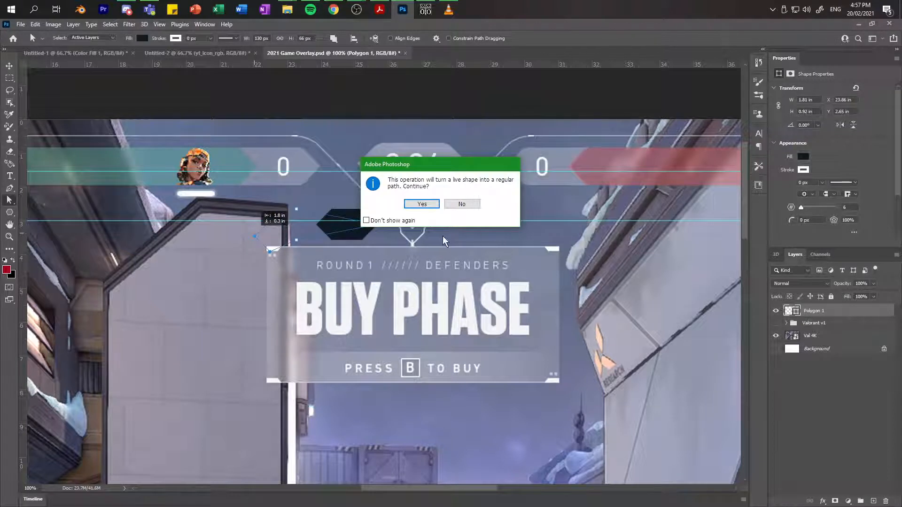
click(464, 205)
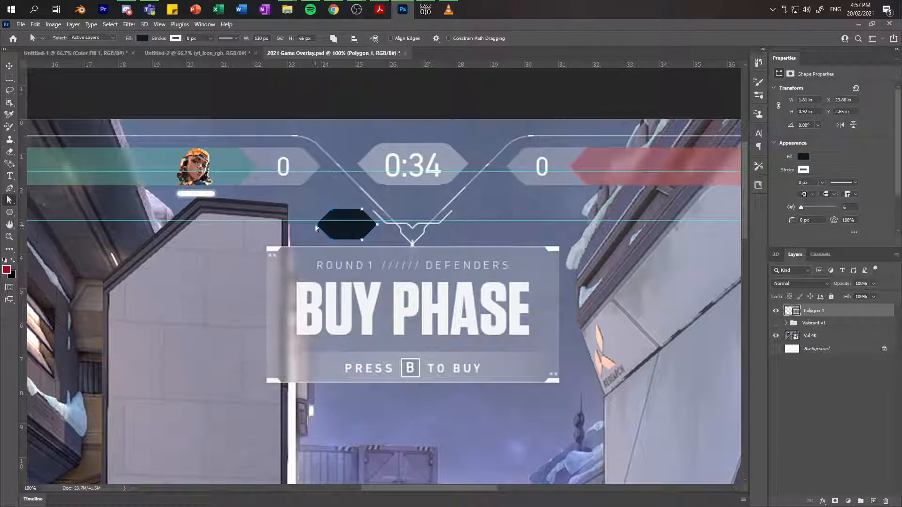
drag(317, 225, 102, 227)
click(418, 203)
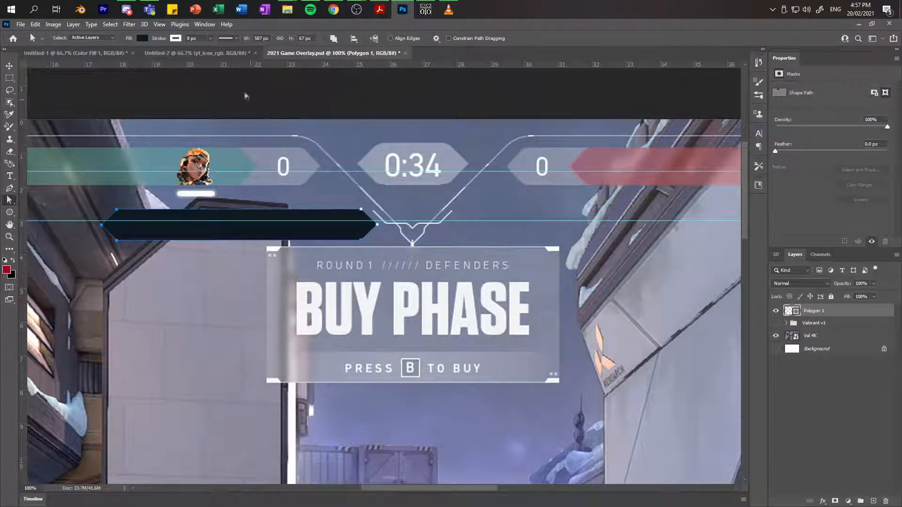
Step: Set the bar's fill colour to white, ffffff
click(142, 38)
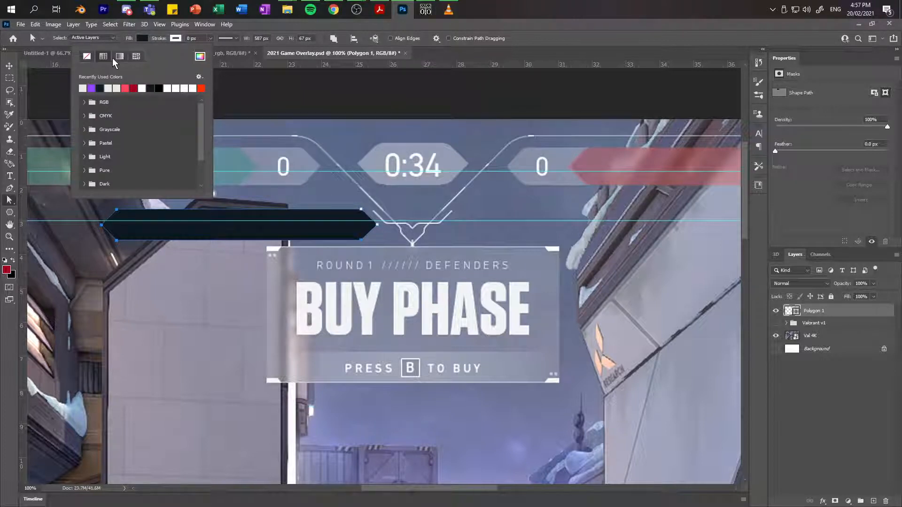
click(200, 57)
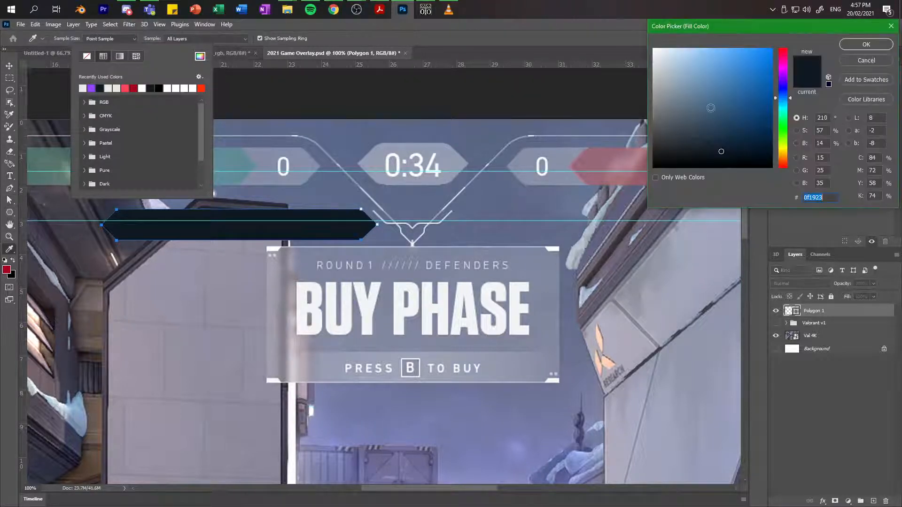
text(ffffff)
click(866, 44)
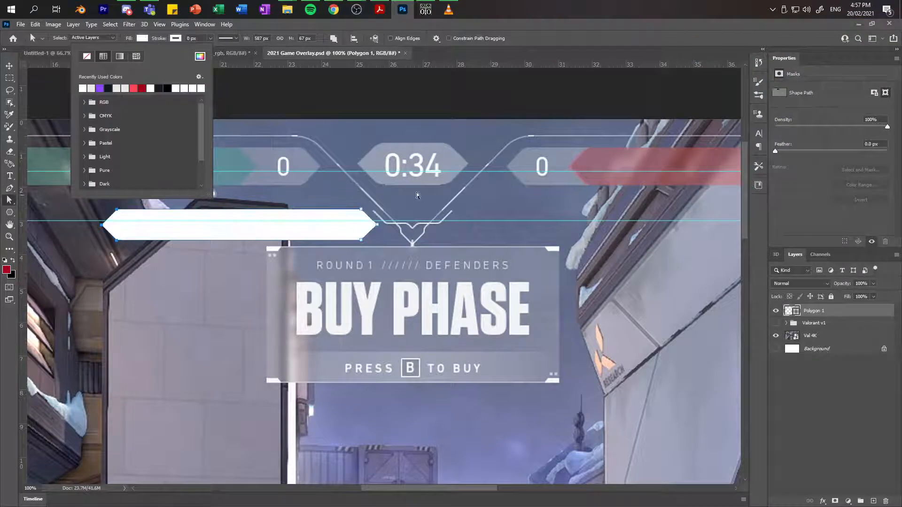
Step: Try several opacities for the bar's layer, including 45%
click(873, 296)
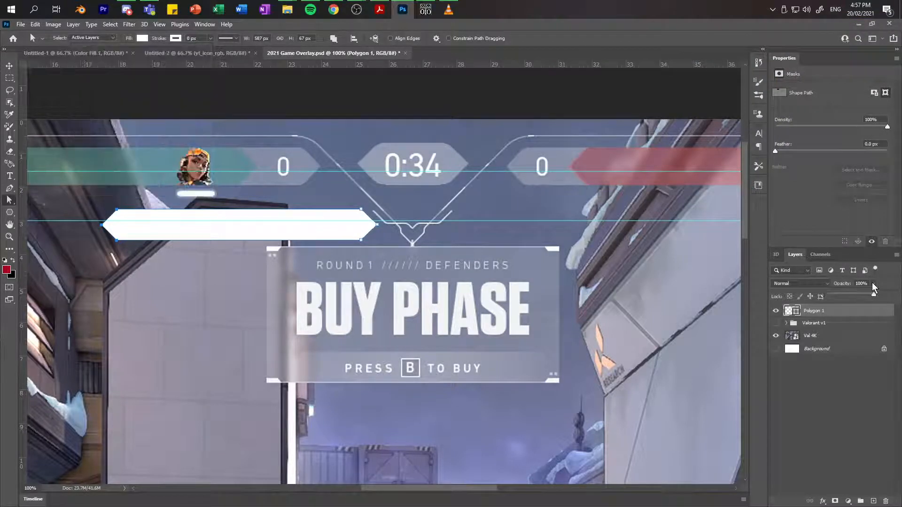
drag(858, 292, 856, 292)
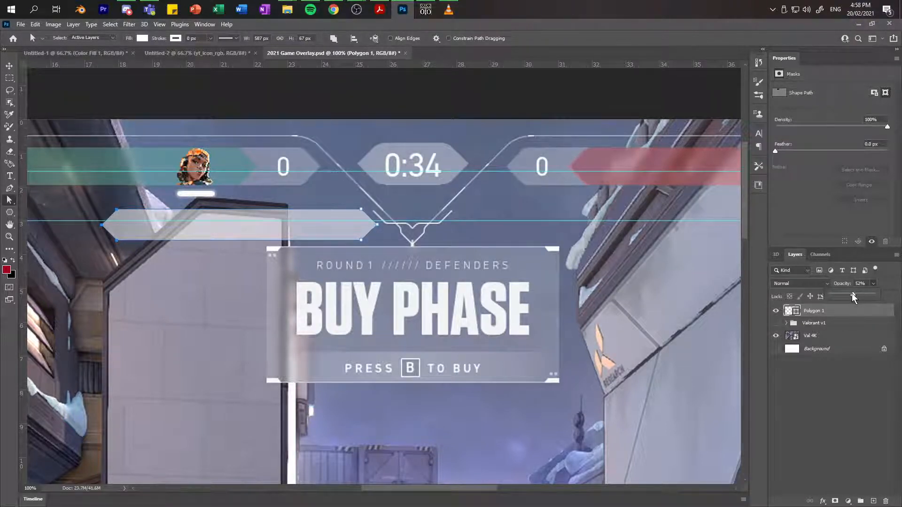
drag(852, 293, 899, 303)
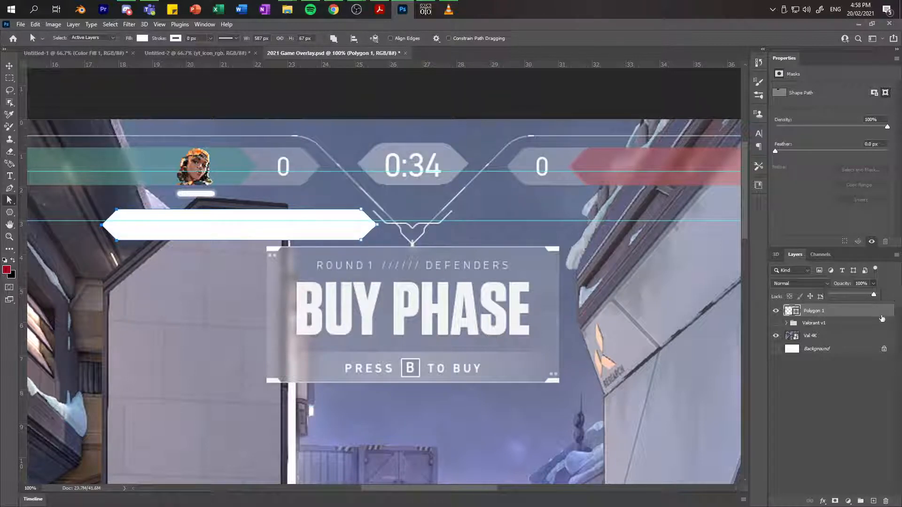
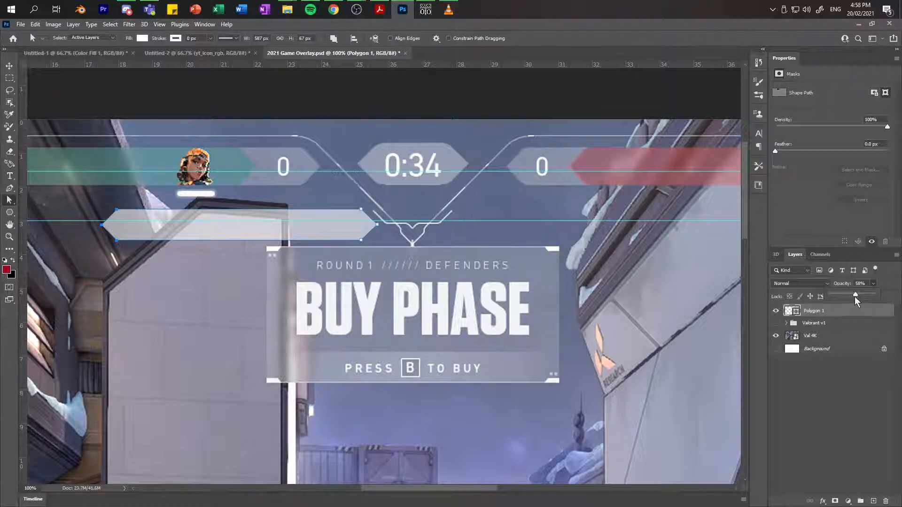
drag(852, 295, 850, 295)
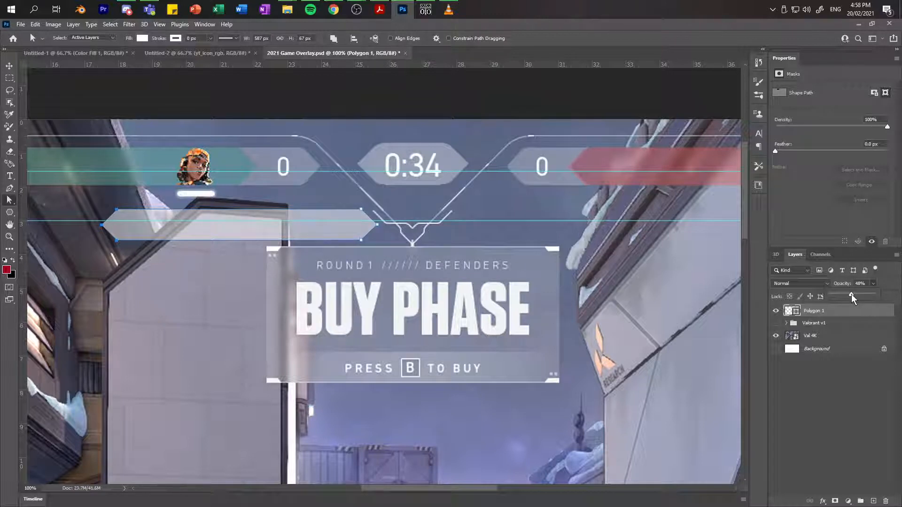
click(860, 283)
text(45)
key(Return)
click(872, 284)
drag(866, 295, 864, 295)
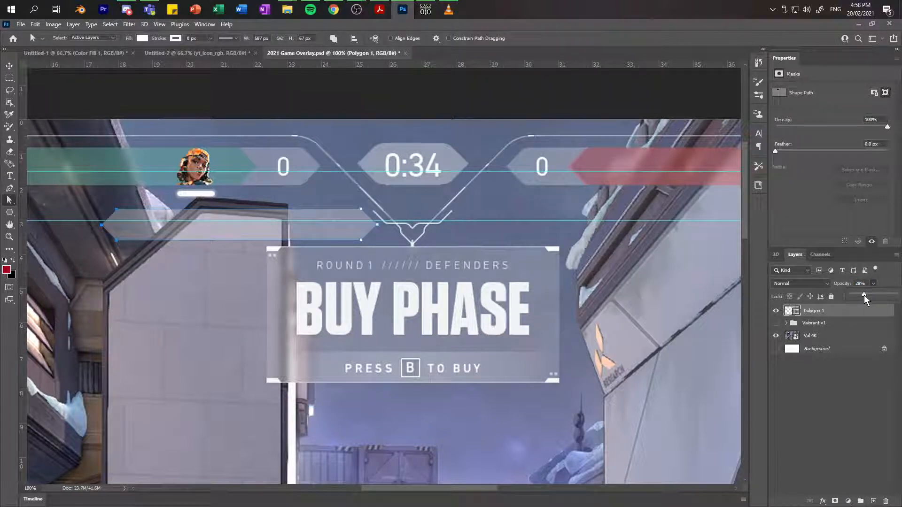
Step: Set the opacity of the bar's layer to 25% and deselect the layer
click(859, 283)
text(30)
key(BackSpace)
text(25)
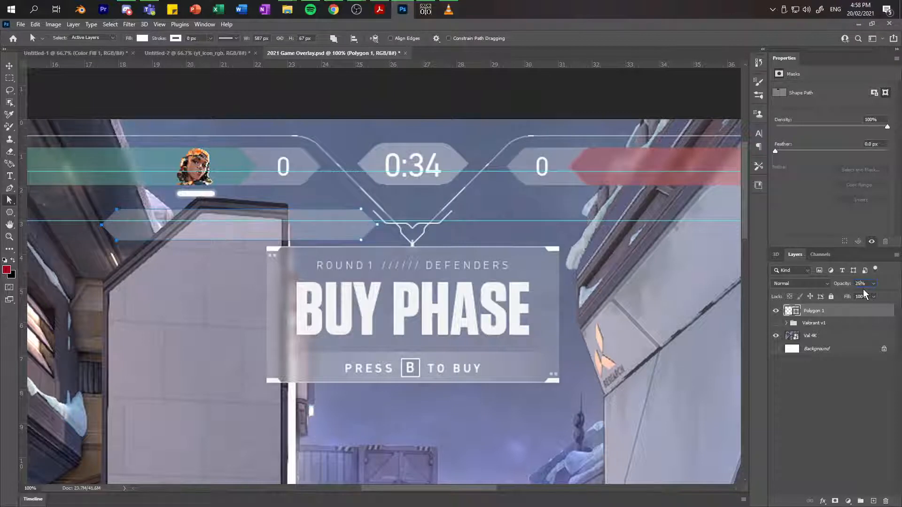
click(843, 385)
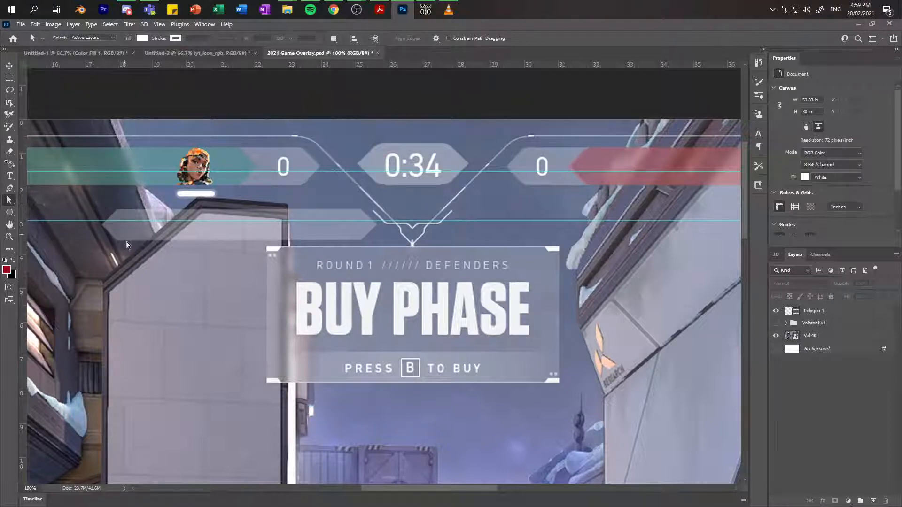
click(811, 311)
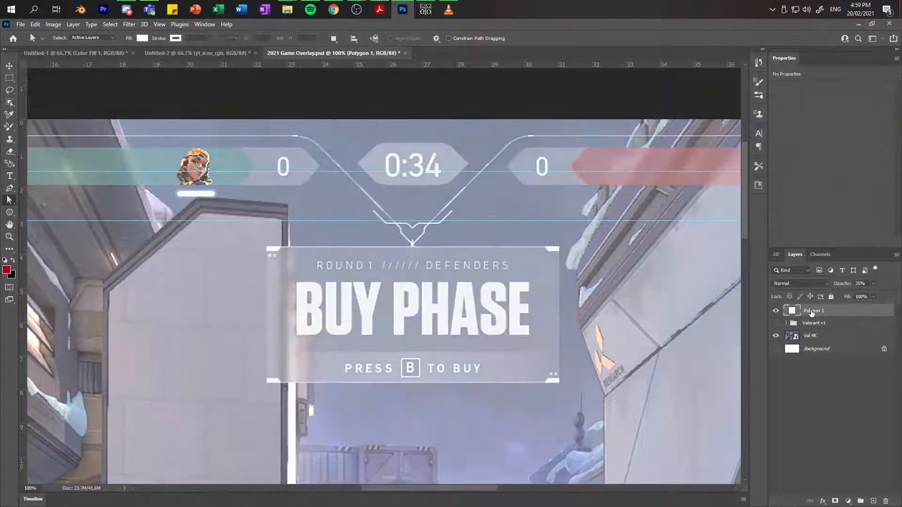
double_click(811, 311)
click(800, 312)
key(ctrl+z)
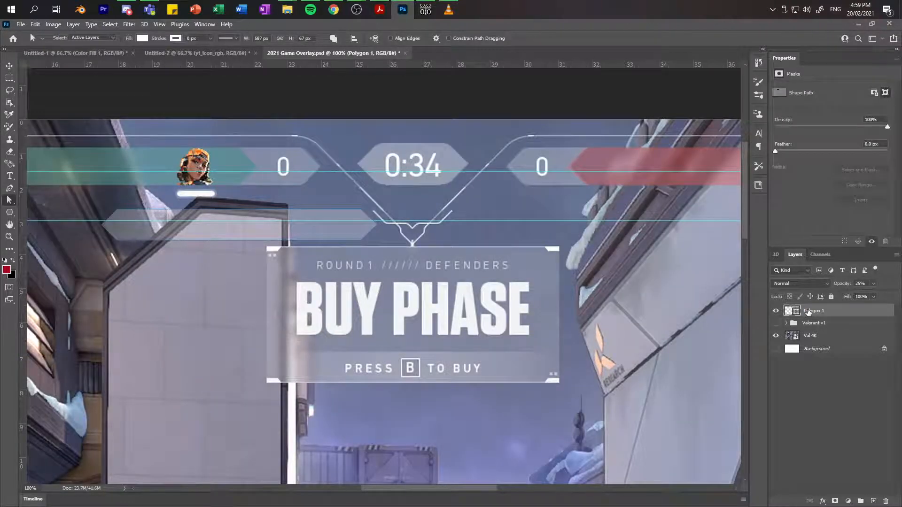
key(Delete)
key(ctrl+z)
Step: Rename the Polygon 1 layer as "Team 1 name bar"
double_click(814, 311)
text(Team)
text(1 name bar)
key(Return)
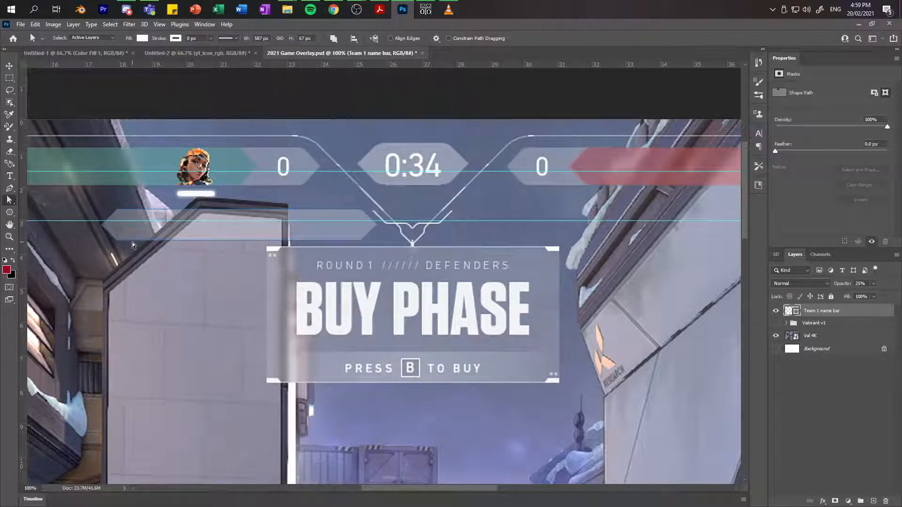
click(114, 211)
right_click(117, 210)
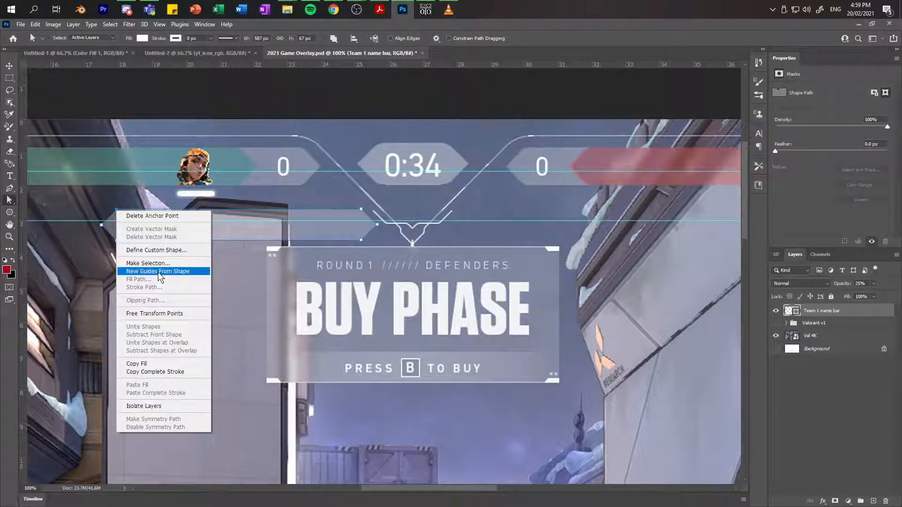
click(10, 192)
click(9, 190)
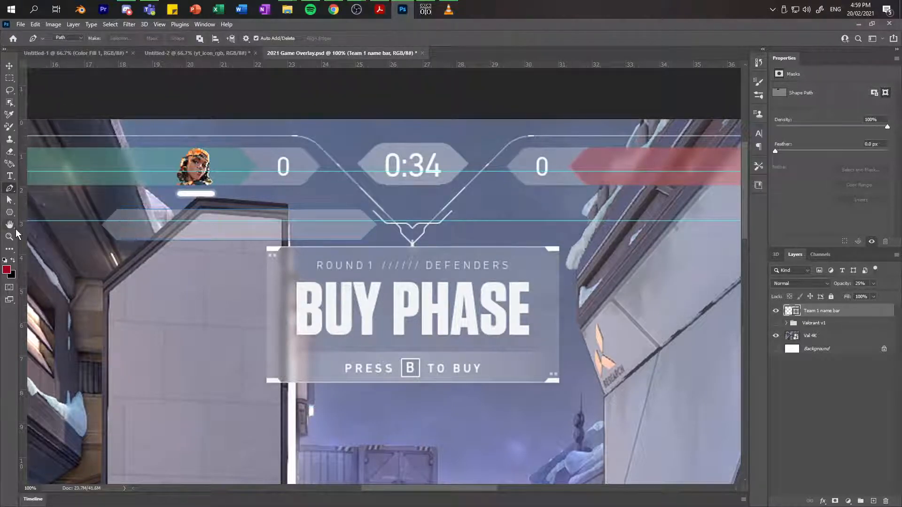
click(10, 201)
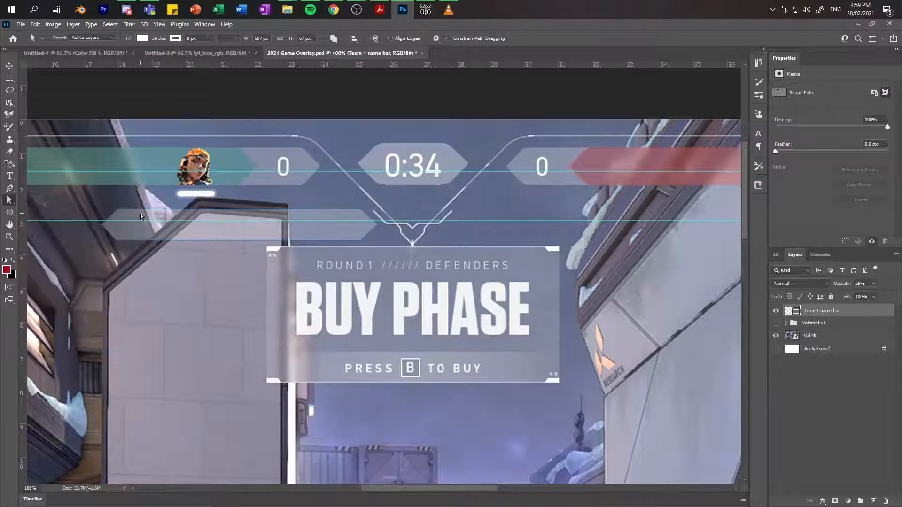
Step: Try to reshape the name bar's upper-left corner with Free Transform Points, and cancel the transform
click(116, 211)
right_click(117, 212)
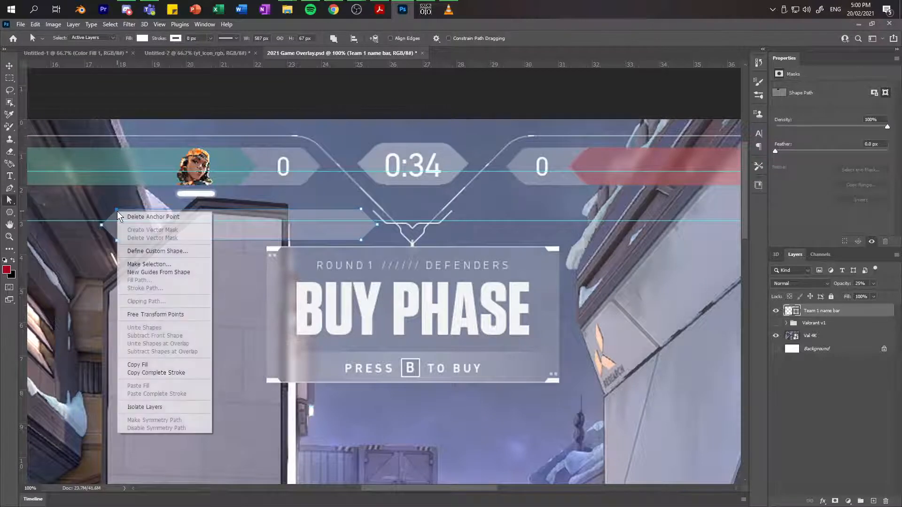
click(158, 314)
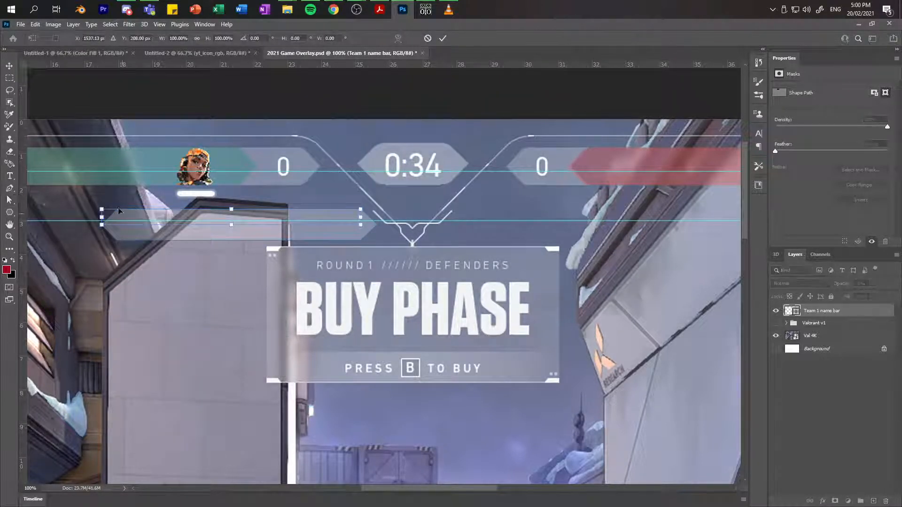
drag(101, 207, 378, 178)
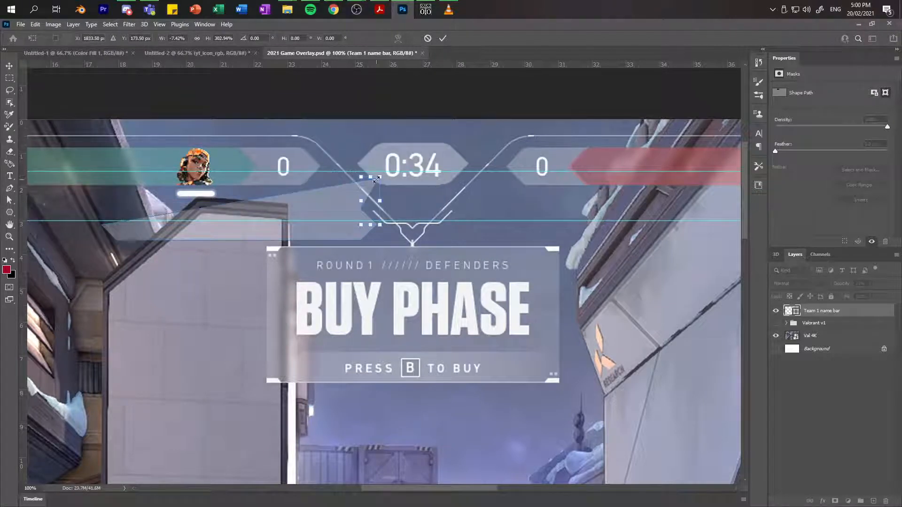
key(ctrl+z)
key(ctrl+z)
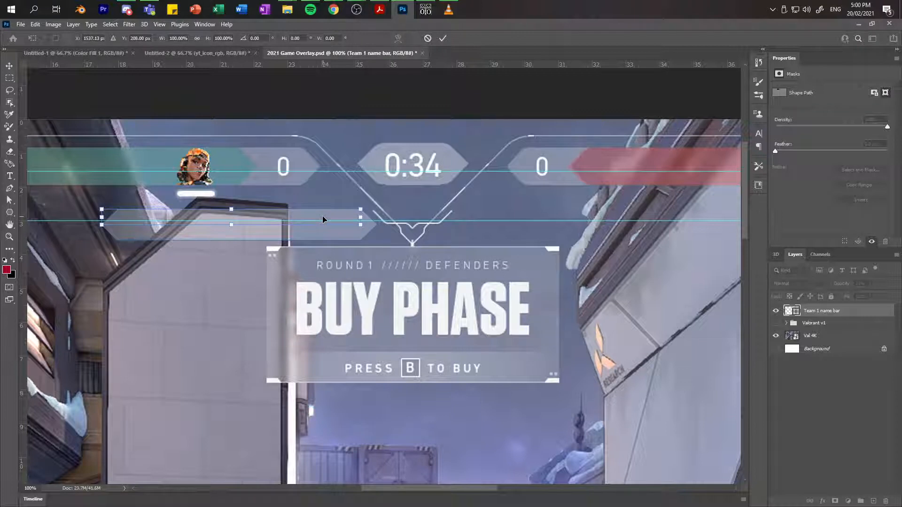
key(Escape)
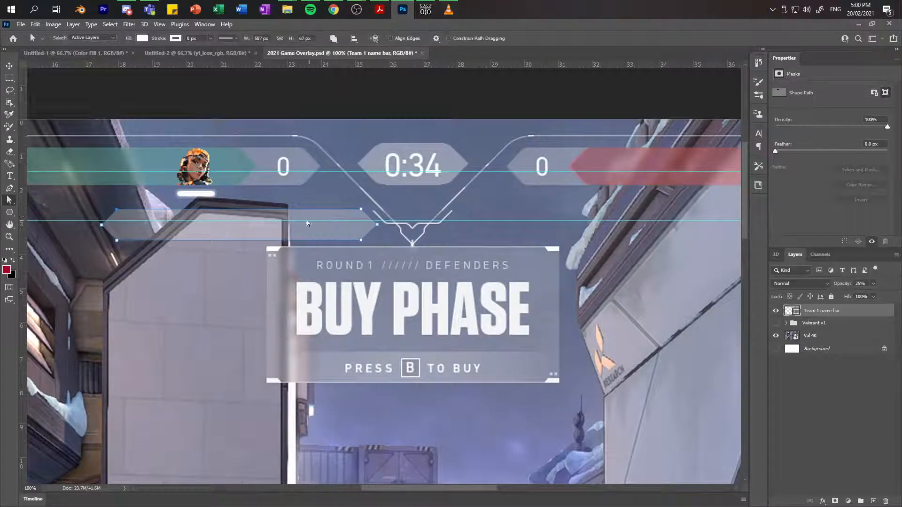
Step: Draw a white polygon about 380 by 276 px below the name bar, with six sides and a 5 px corner radius
right_click(119, 210)
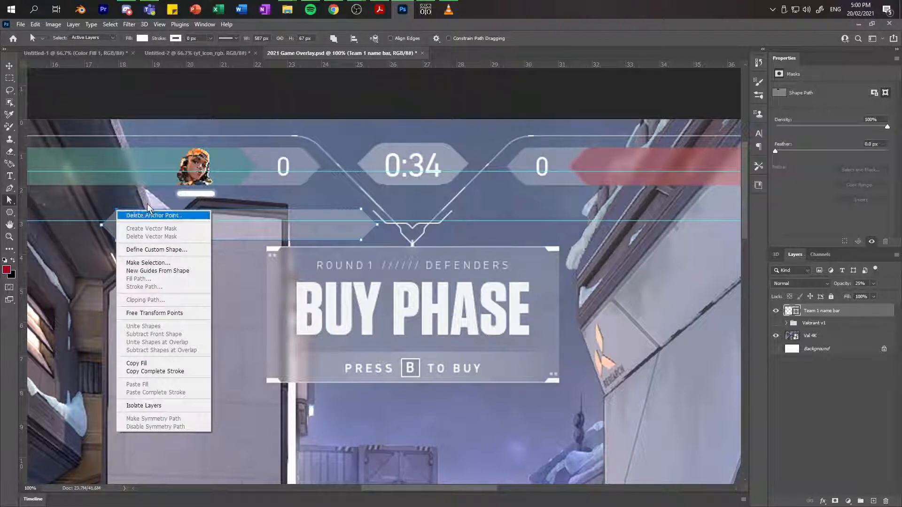
key(Escape)
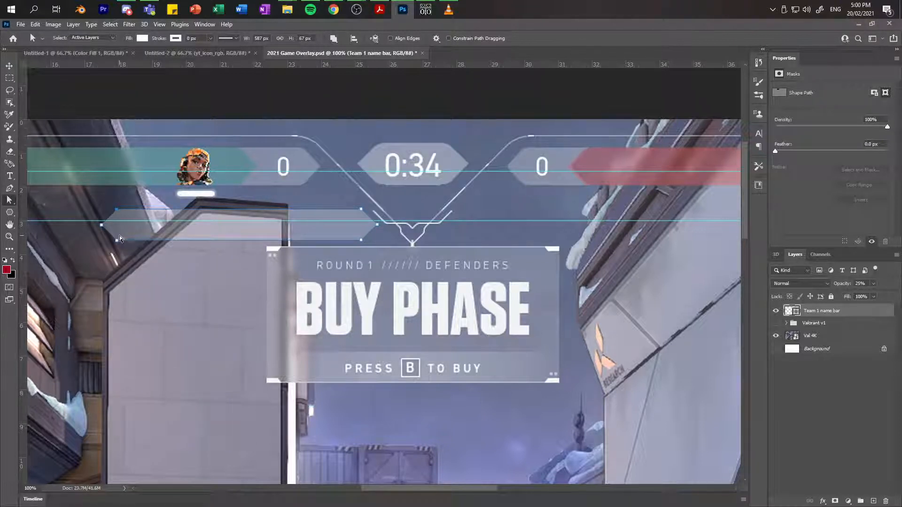
key(u)
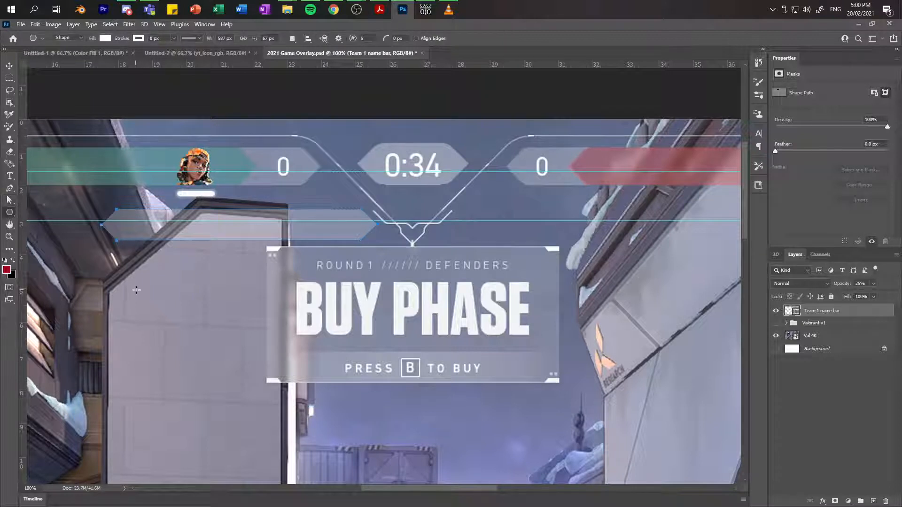
drag(136, 290, 312, 418)
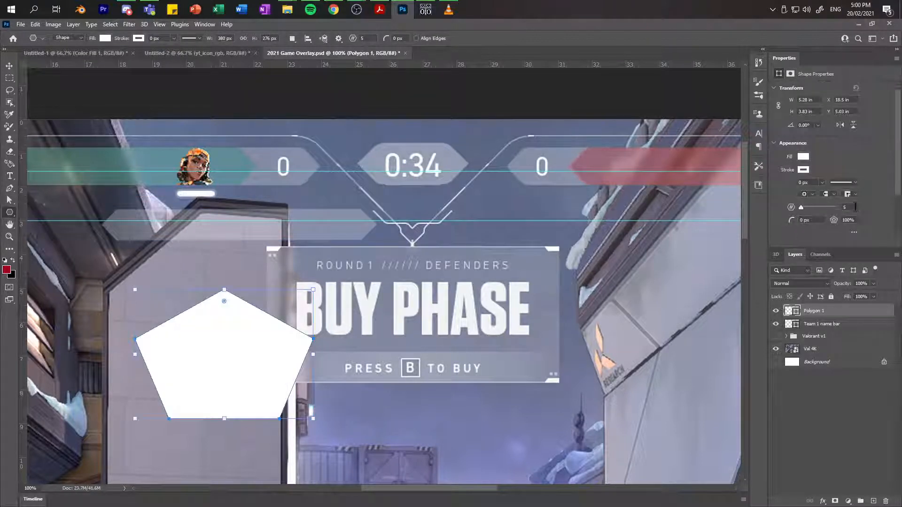
click(843, 207)
text(6)
click(801, 220)
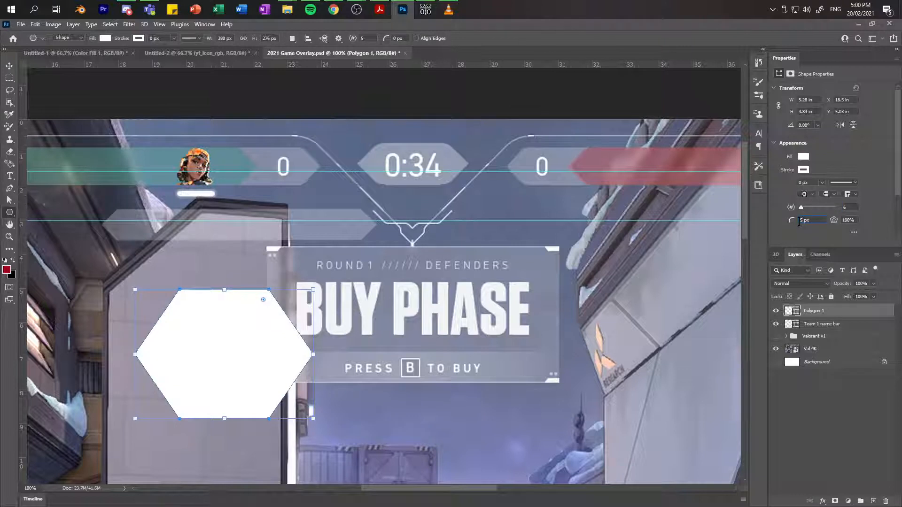
key(Return)
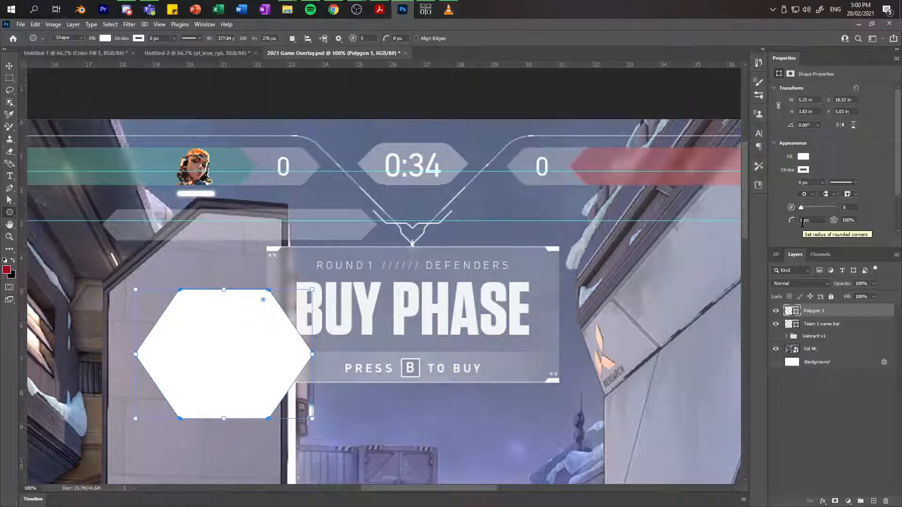
click(803, 220)
key(Return)
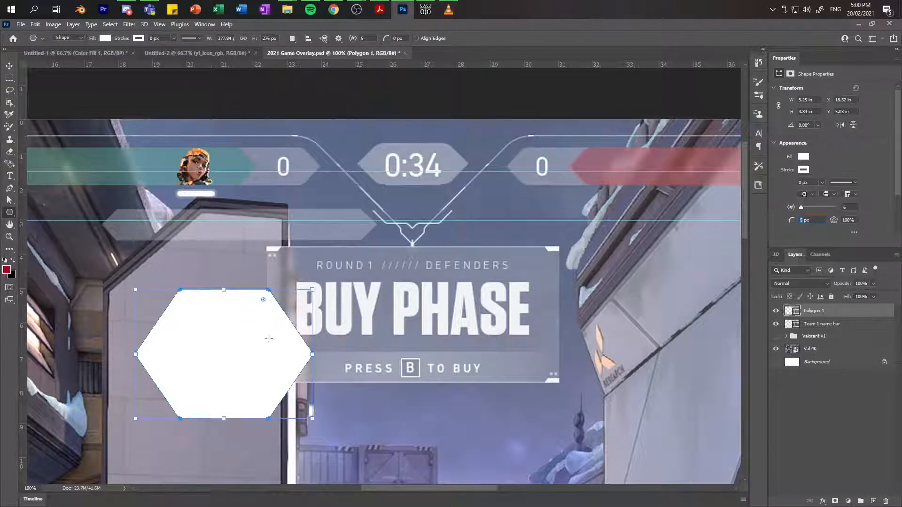
Step: Shrink the white hexagon to about 310 by 163 px and move it over the game's left score box
drag(143, 302, 166, 343)
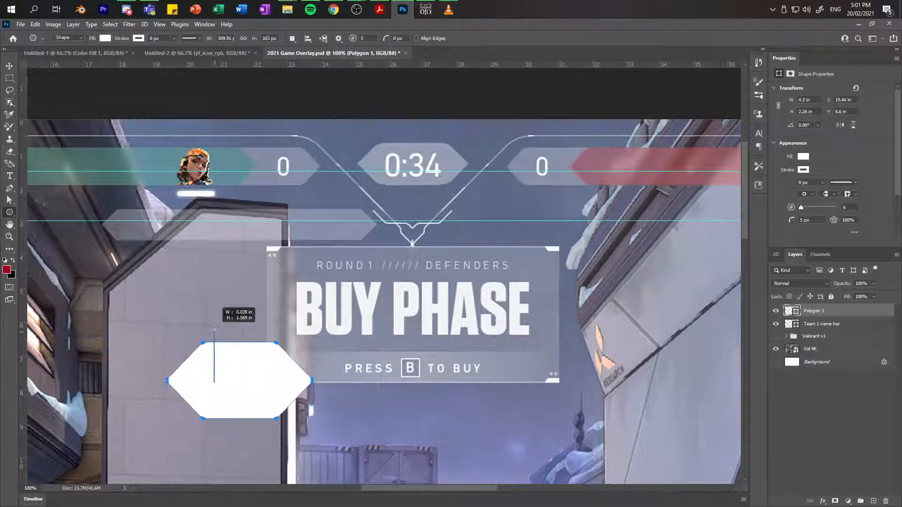
drag(214, 370, 217, 383)
key(ctrl+z)
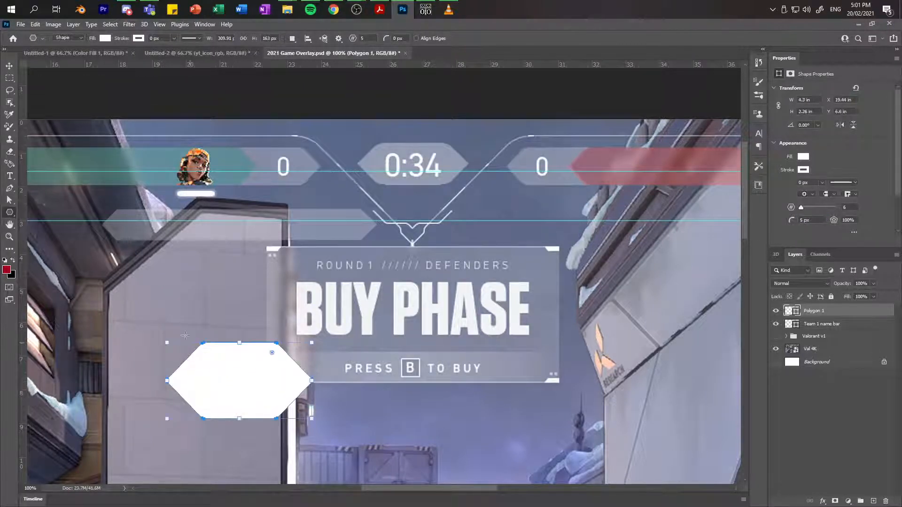
click(10, 67)
drag(221, 391, 232, 177)
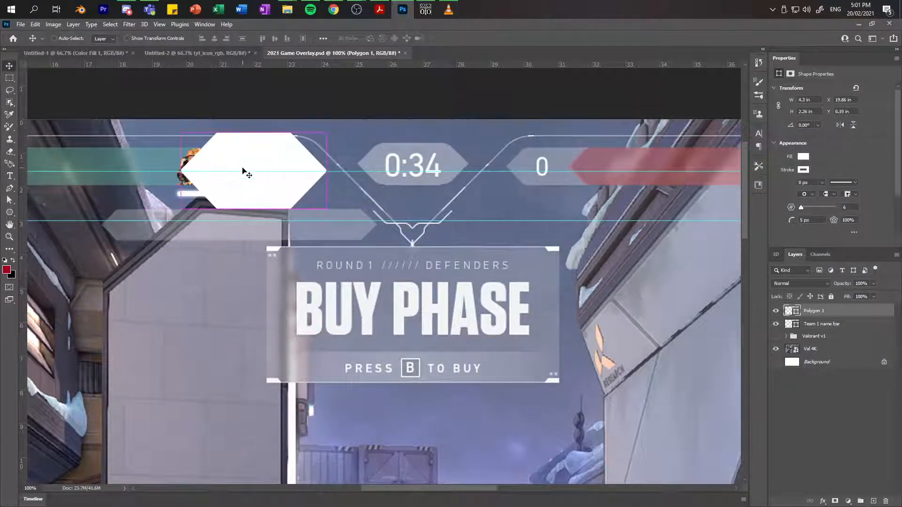
Step: Scale the hexagon with Free Transform to fit the left score box, about 160 by 81 px
key(ctrl+t)
drag(180, 132, 241, 155)
drag(265, 183, 266, 162)
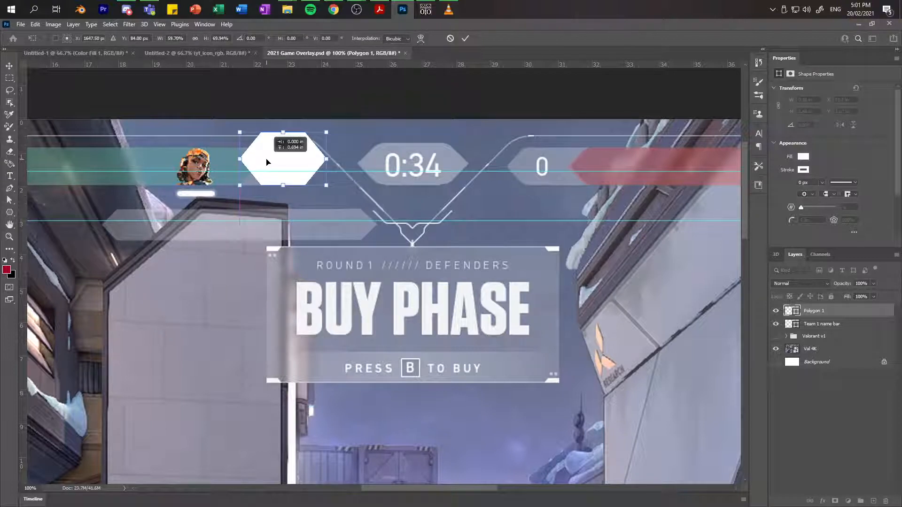
drag(282, 132, 281, 149)
drag(327, 166, 322, 165)
drag(239, 167, 245, 166)
key(Return)
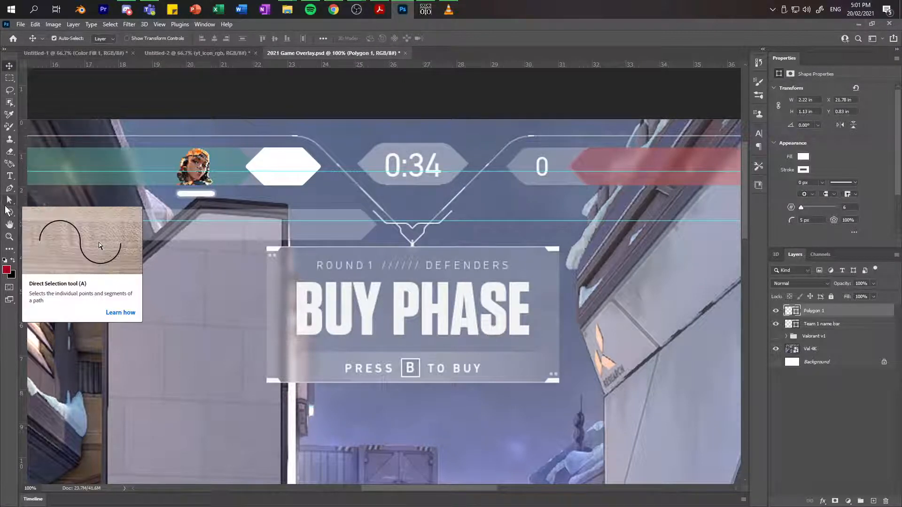
Step: Try a 20 px corner radius on the hexagon over the left score box
click(10, 214)
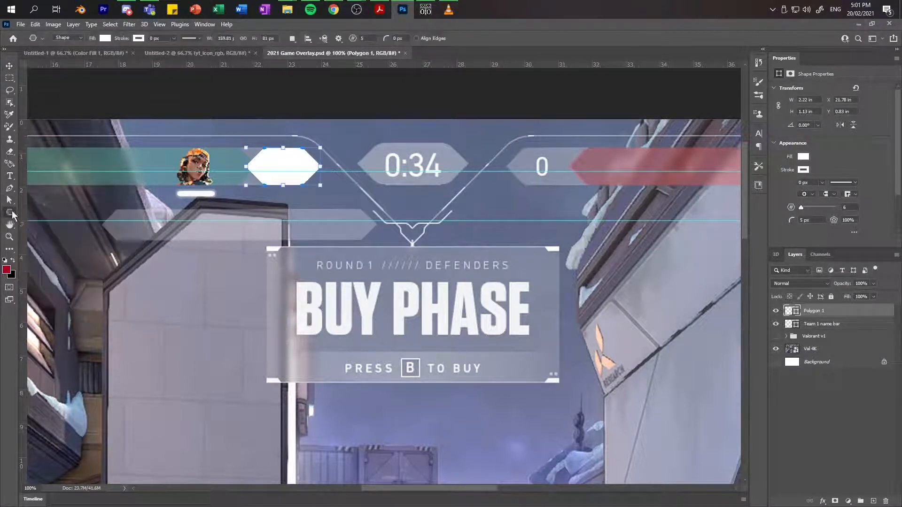
click(802, 220)
text(5)
key(Return)
click(9, 65)
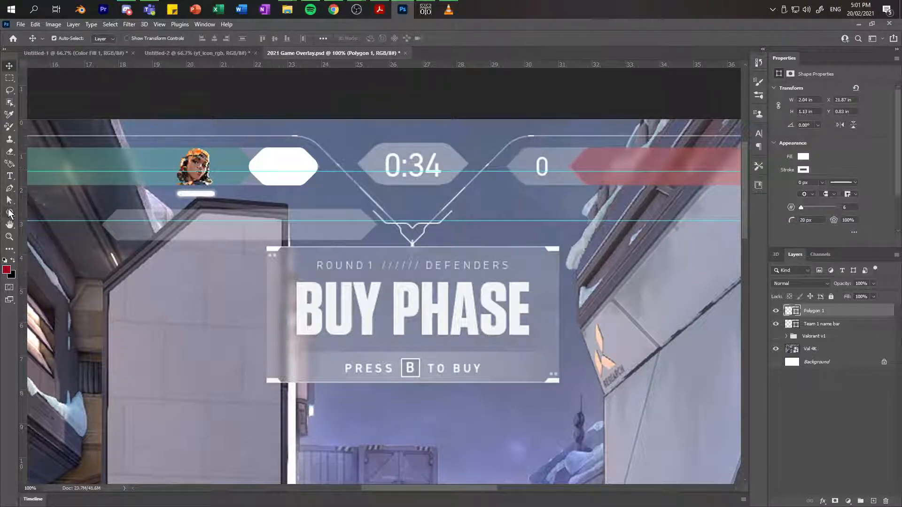
Step: Try a 10 px corner radius and a 130% star ratio on the hexagon
click(9, 212)
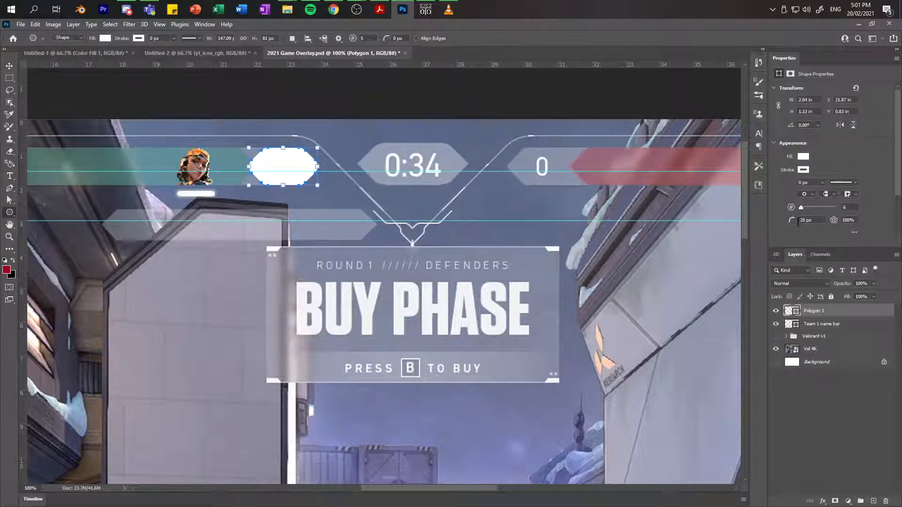
double_click(804, 221)
key(Return)
drag(848, 219, 823, 219)
text(130)
key(Return)
key(Return)
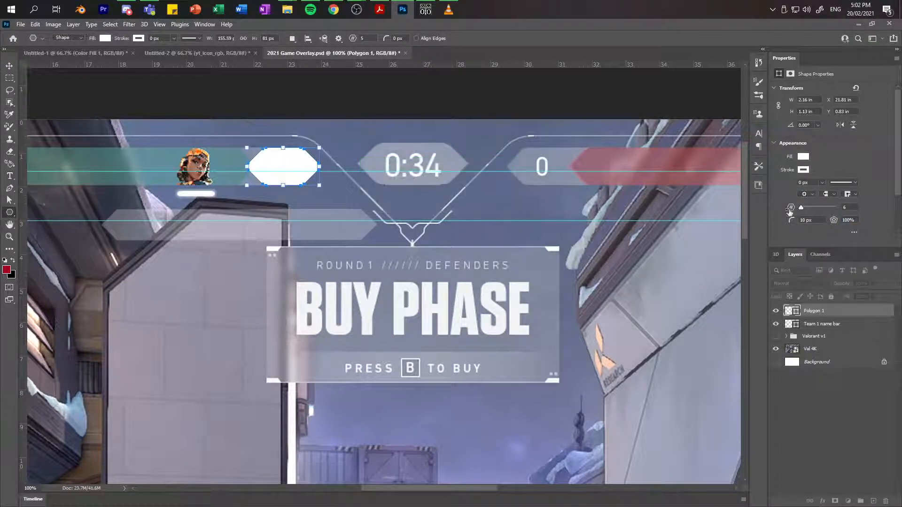
Step: Try star ratios of 50% and 90% on the hexagon
click(845, 220)
text(50%)
key(Return)
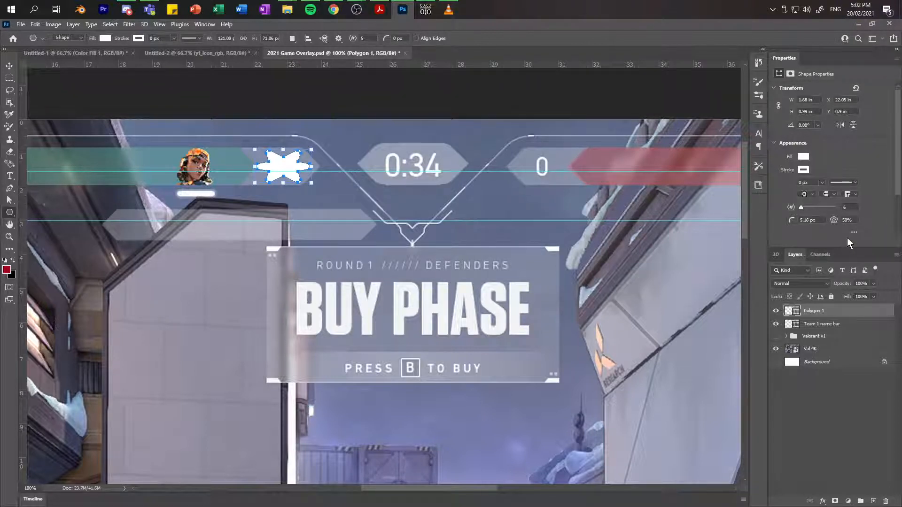
click(845, 219)
text(9)
key(Return)
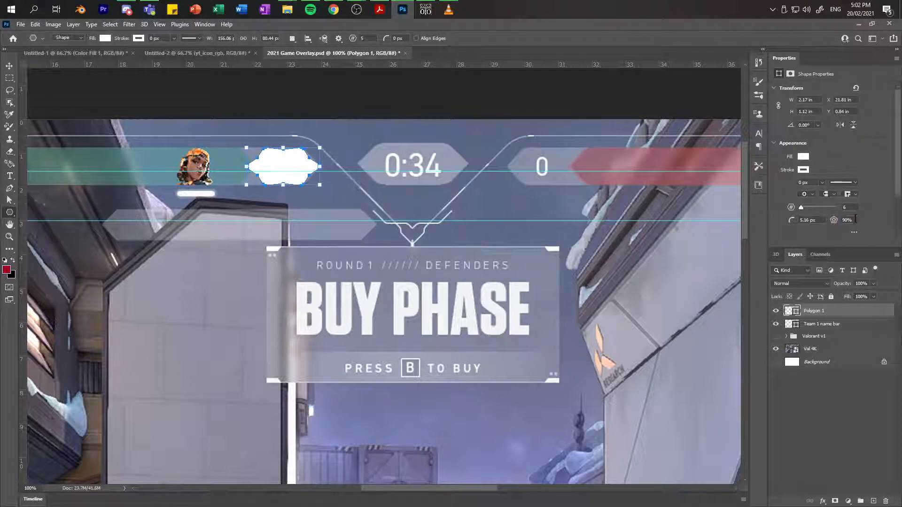
Step: Try a 1% star ratio on the hexagon and restore the ratio to 100%
drag(848, 219, 807, 219)
text(1)
key(Return)
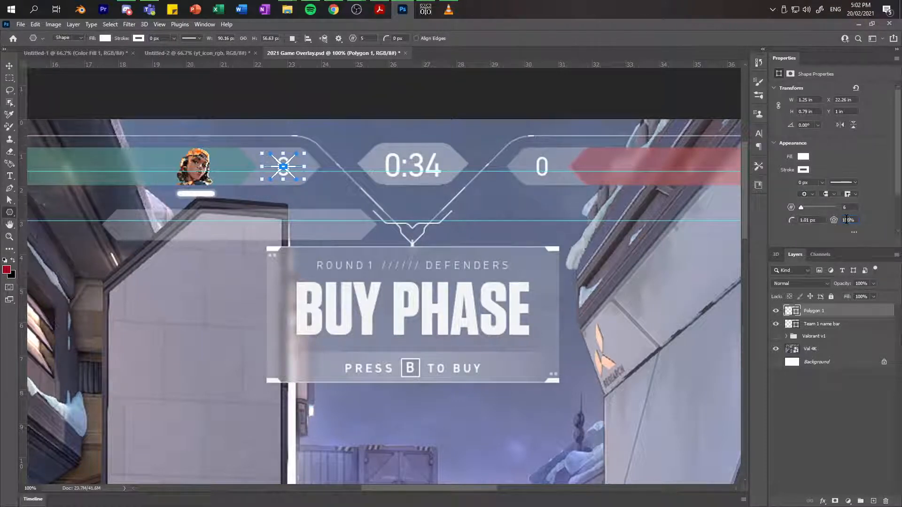
key(Return)
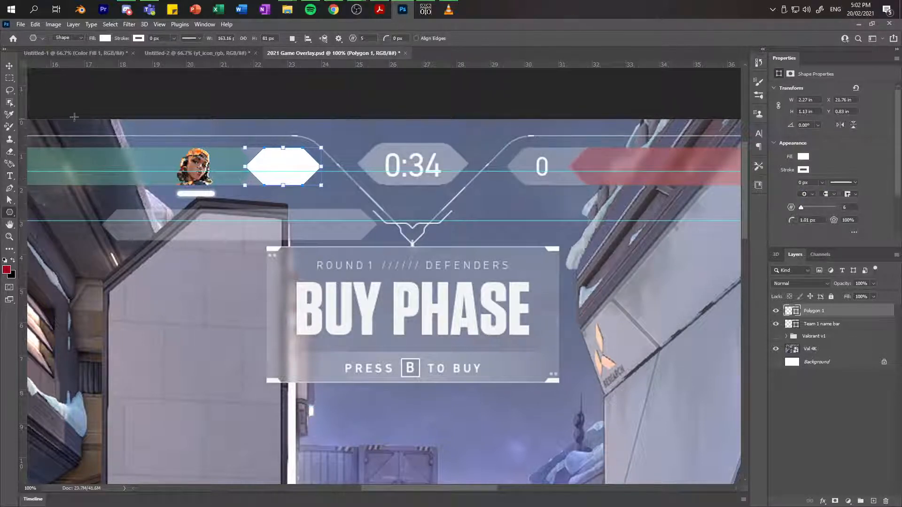
Step: Try a 6 px corner radius on the hexagon
click(9, 66)
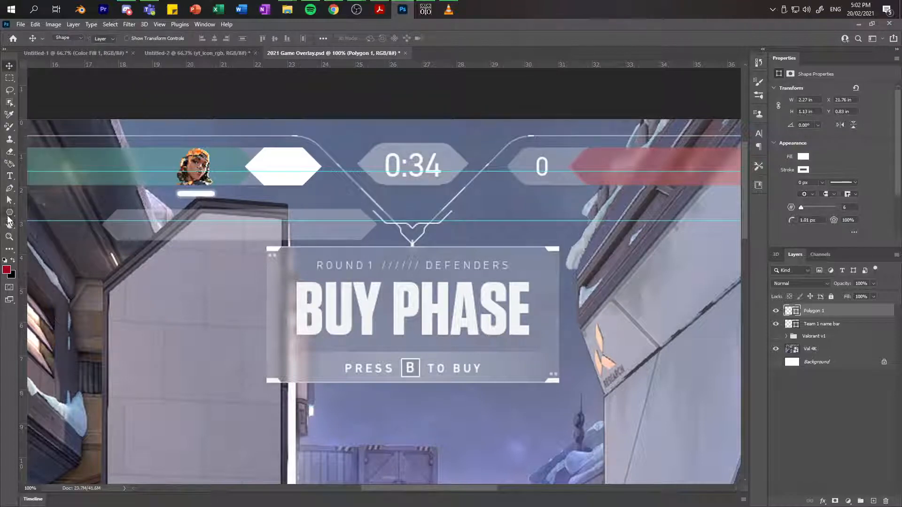
click(10, 212)
click(808, 221)
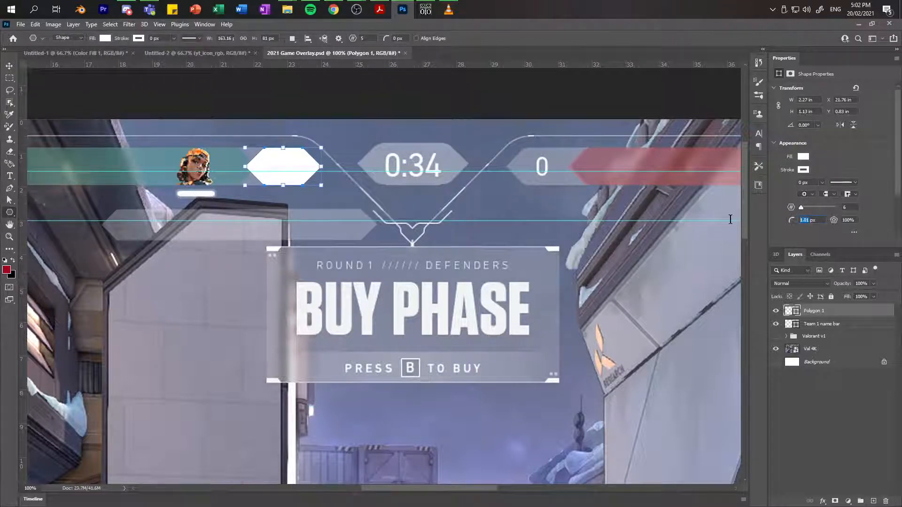
text(6)
click(11, 67)
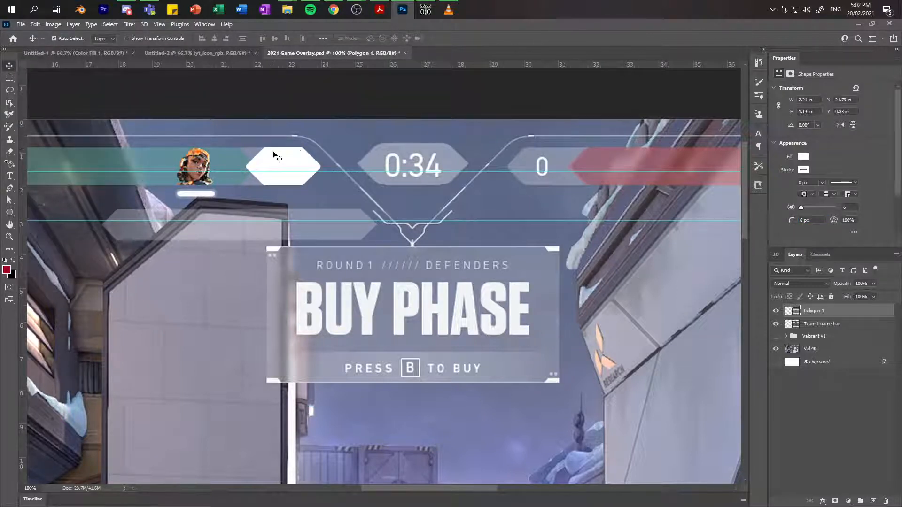
Step: Nudge the hexagon slightly to the left over the score box and set its corner radius to 4 px
drag(281, 164, 277, 161)
drag(802, 220, 792, 220)
text(4)
key(Return)
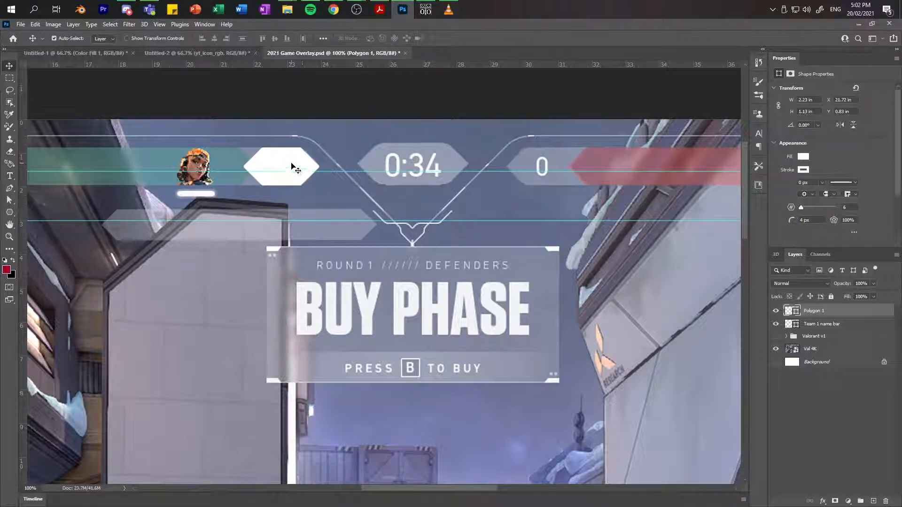
Step: Widen the hexagon slightly to about 161 px and move it onto the right end of the Team 1 name bar
key(ctrl+t)
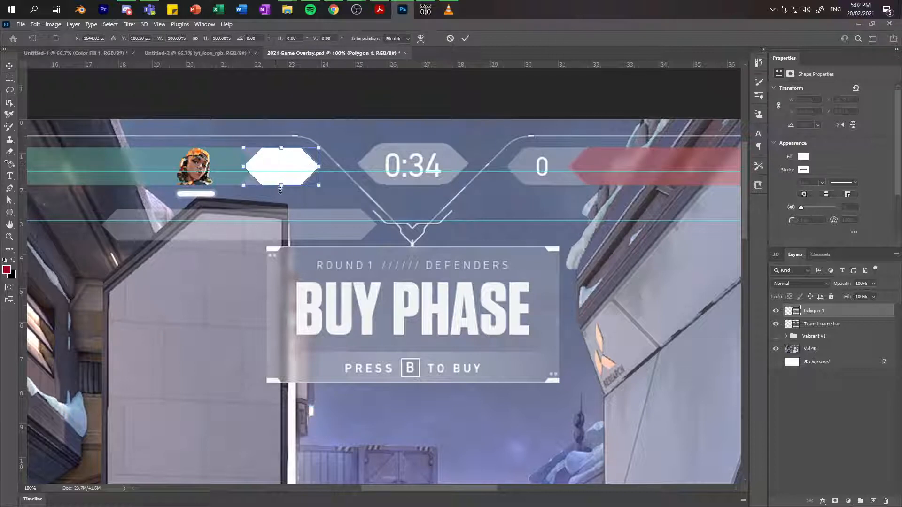
drag(280, 186, 282, 186)
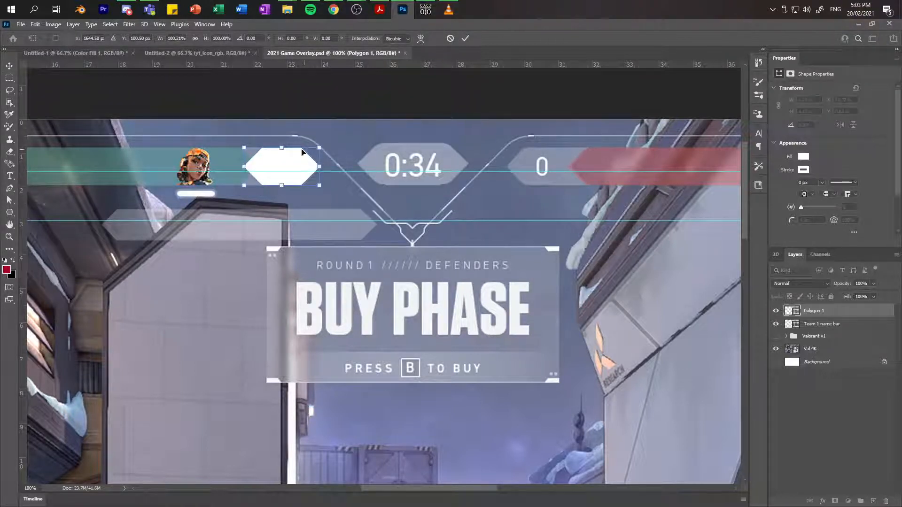
drag(281, 148, 281, 146)
key(Return)
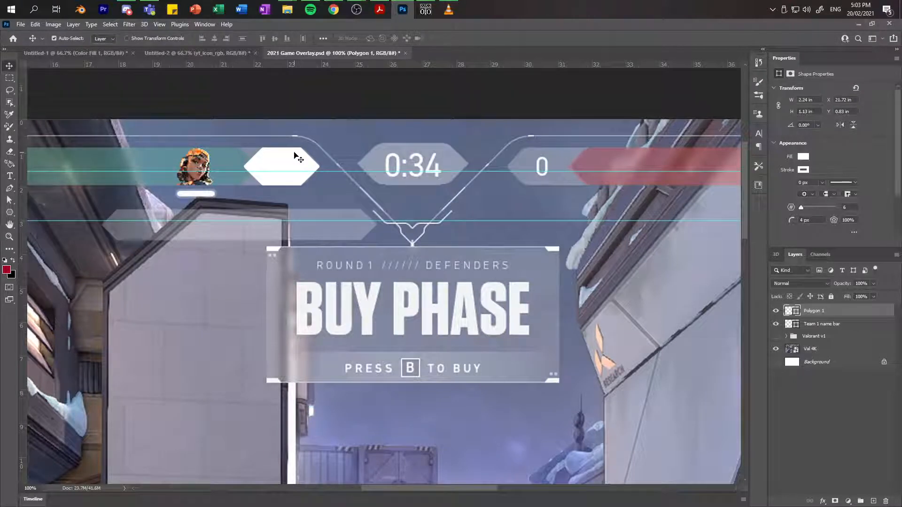
drag(282, 159, 335, 210)
mouse_move(335, 213)
mouse_down()
mouse_move(279, 165)
mouse_move(301, 174)
mouse_move(335, 216)
mouse_up()
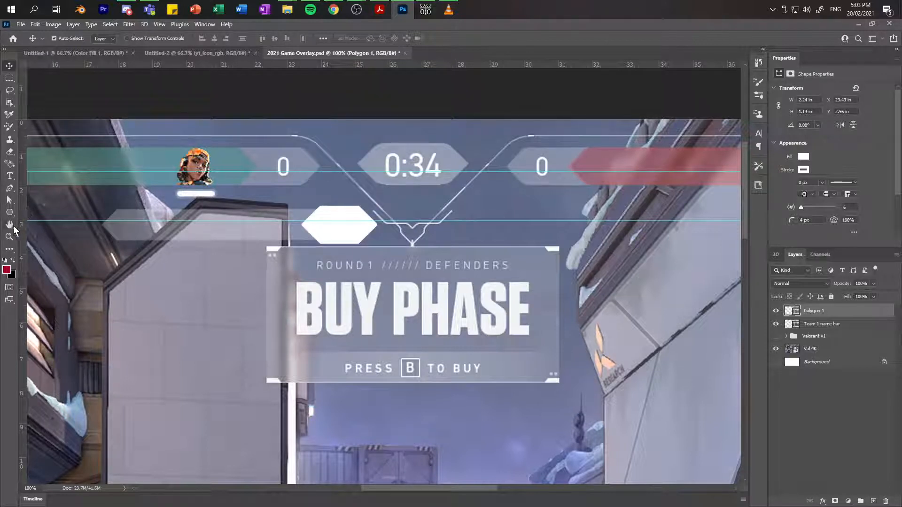
Step: Extend the hexagon's left anchor points to the name bar's left end, about 588 by 84 px overall, converting the live shape to a regular path
click(11, 202)
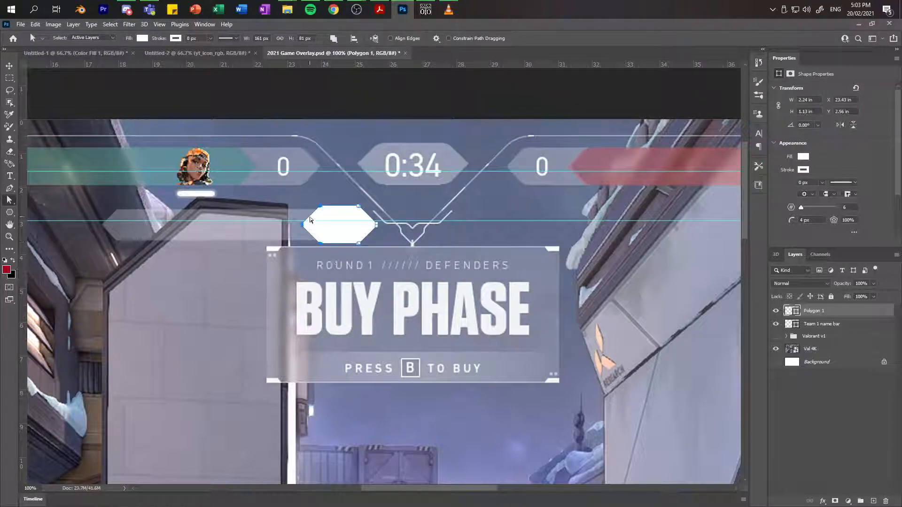
click(294, 230)
click(317, 218)
drag(320, 207, 116, 210)
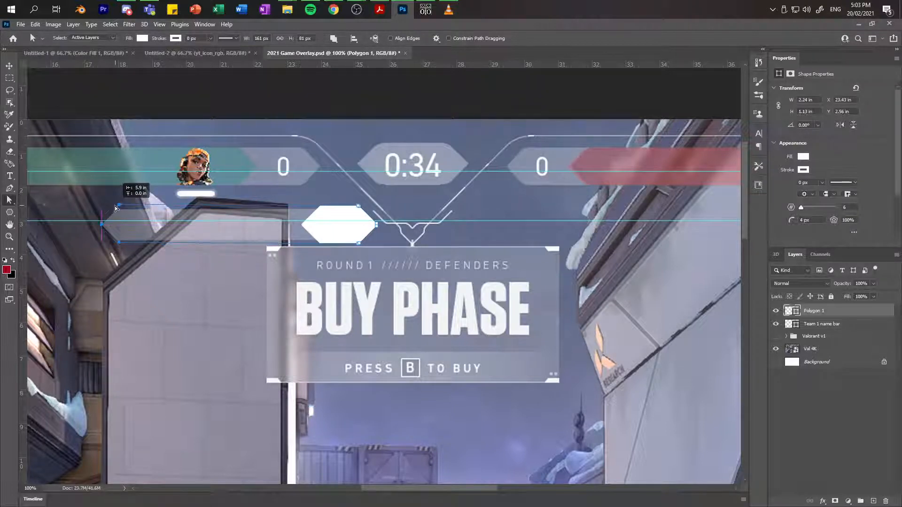
drag(116, 207, 116, 209)
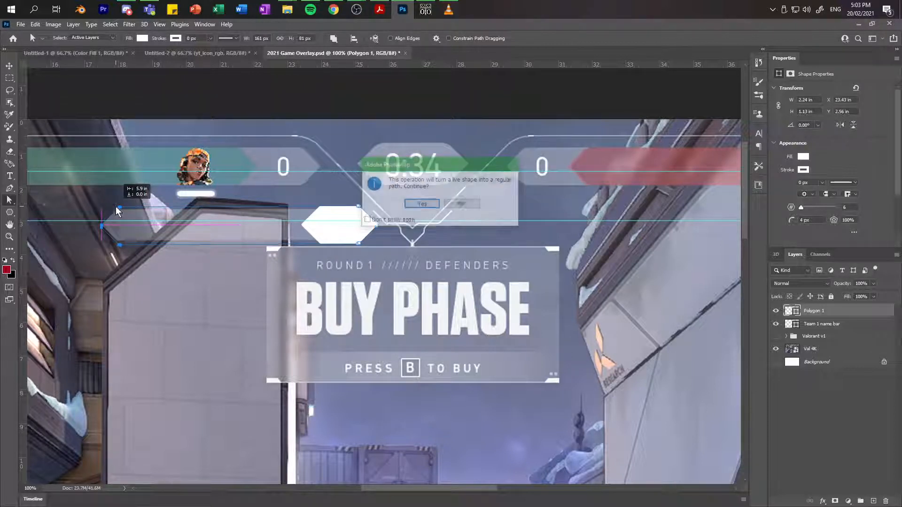
click(417, 206)
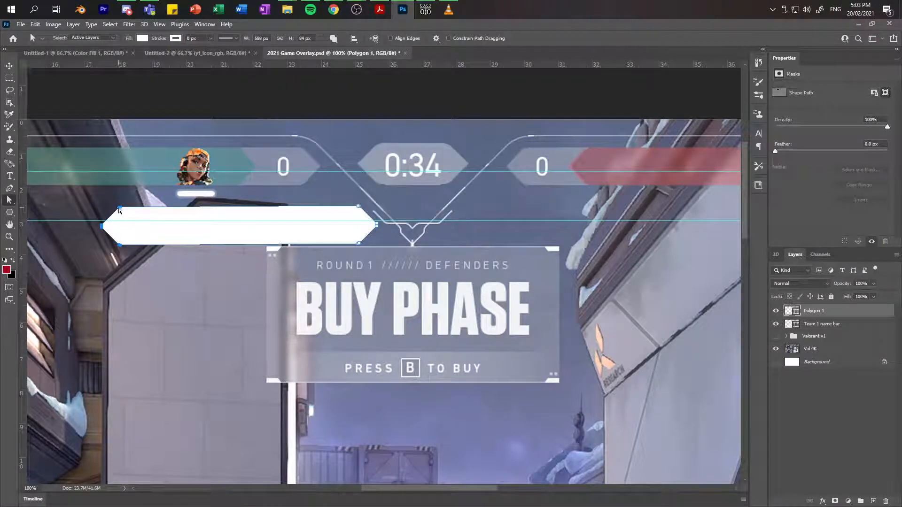
drag(119, 209, 120, 208)
Step: Free-transform the selected anchor points of the stretched hexagon and set their X position to 1533 px
click(335, 11)
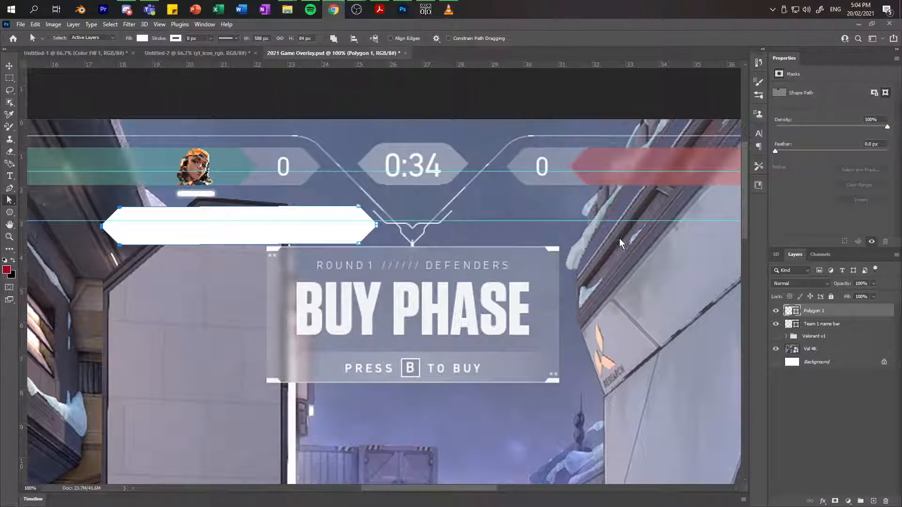
right_click(121, 211)
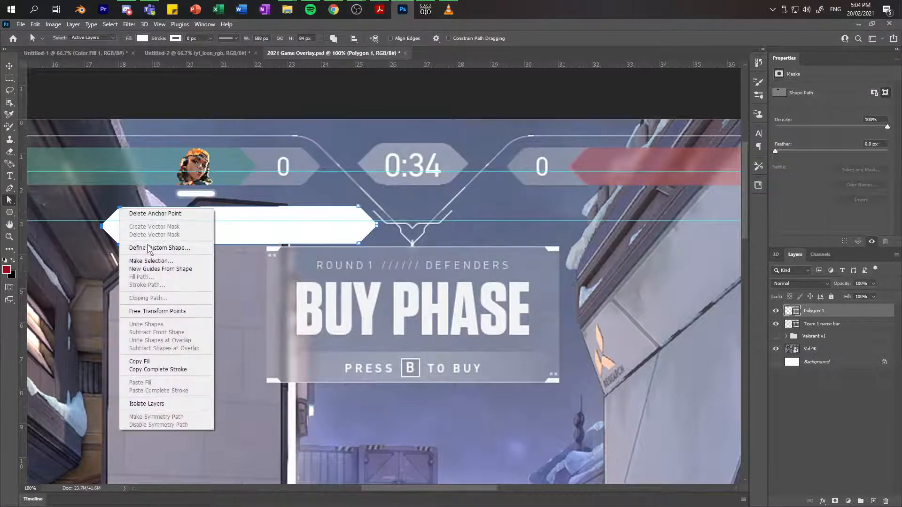
click(158, 312)
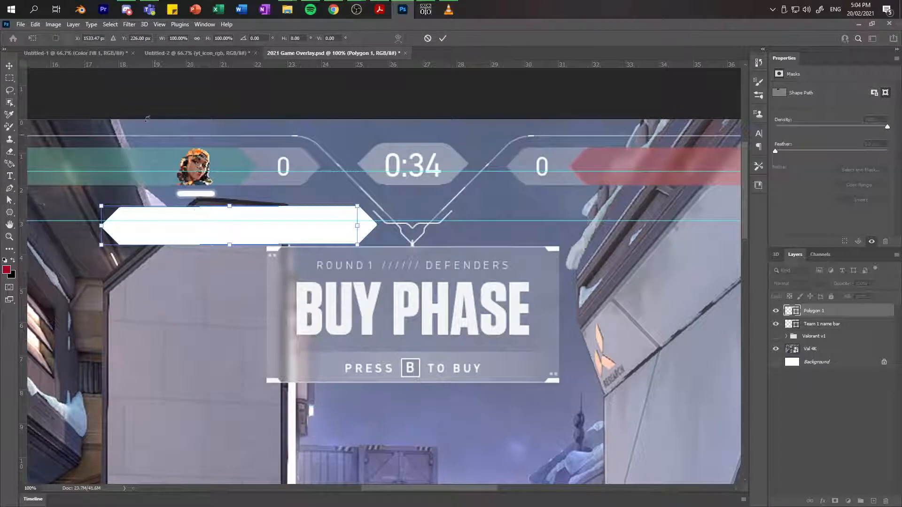
drag(99, 38, 92, 38)
text(2)
key(Return)
key(BackSpace)
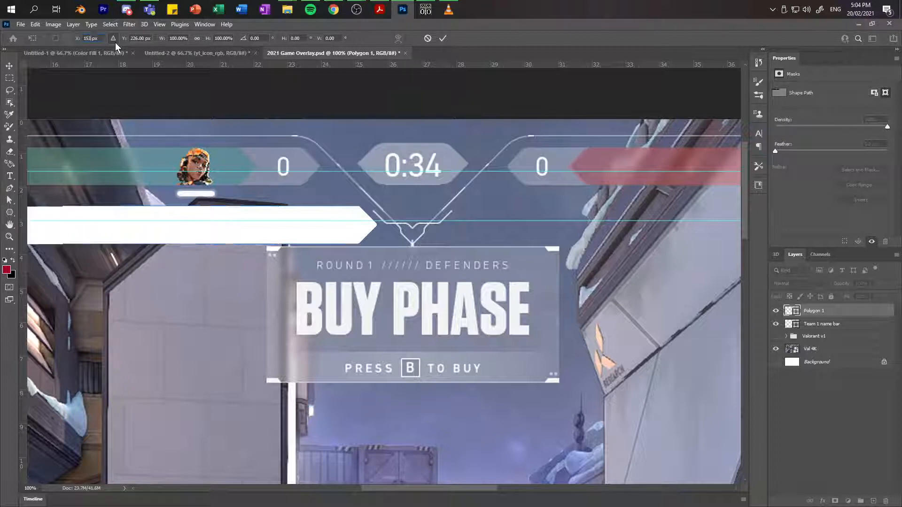
text(3)
Step: Set the Y position of the transformed anchor points to 224 px and apply the transformation
click(137, 38)
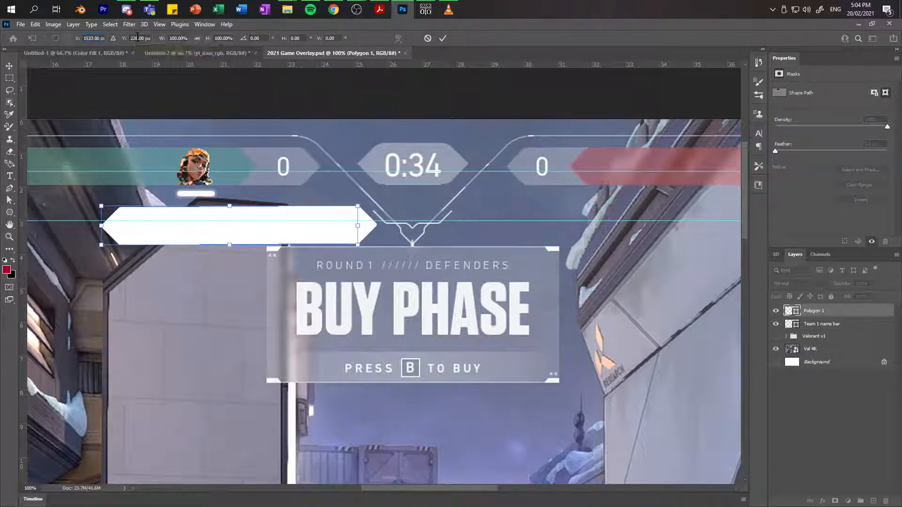
key(BackSpace)
text(5)
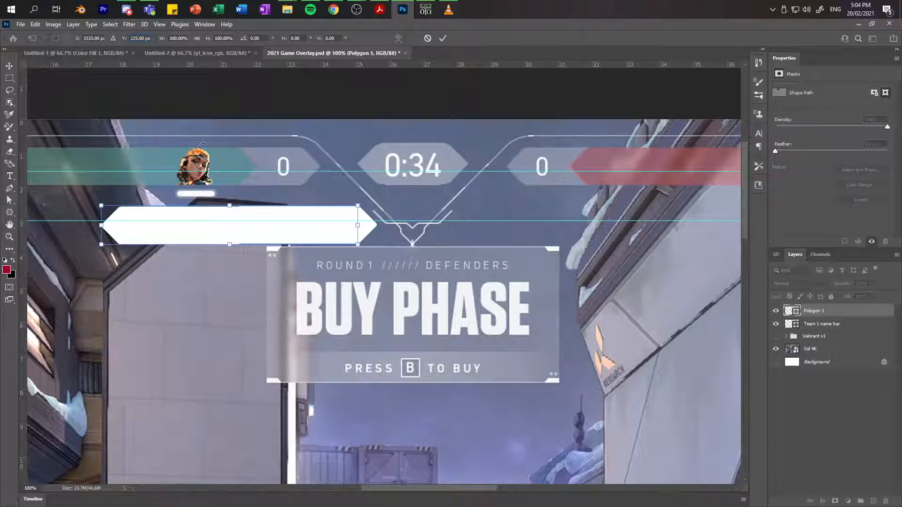
key(BackSpace)
text(4)
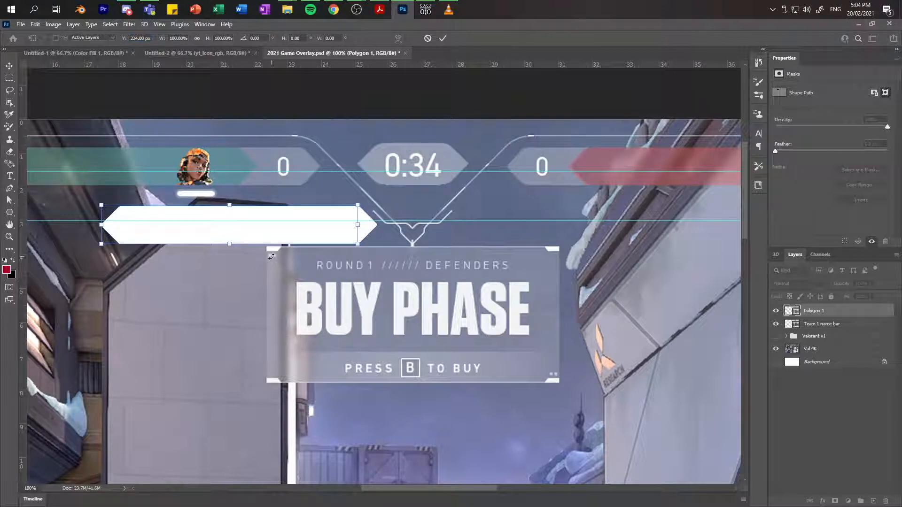
key(Return)
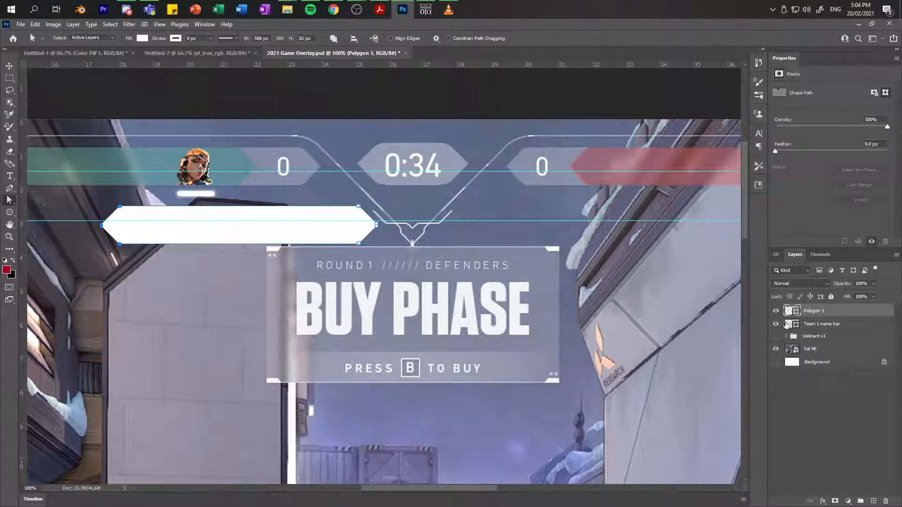
Step: Hide the old Team 1 name bar layer and set the Polygon 1 layer's opacity to 40%
click(775, 324)
click(873, 284)
drag(875, 295, 840, 288)
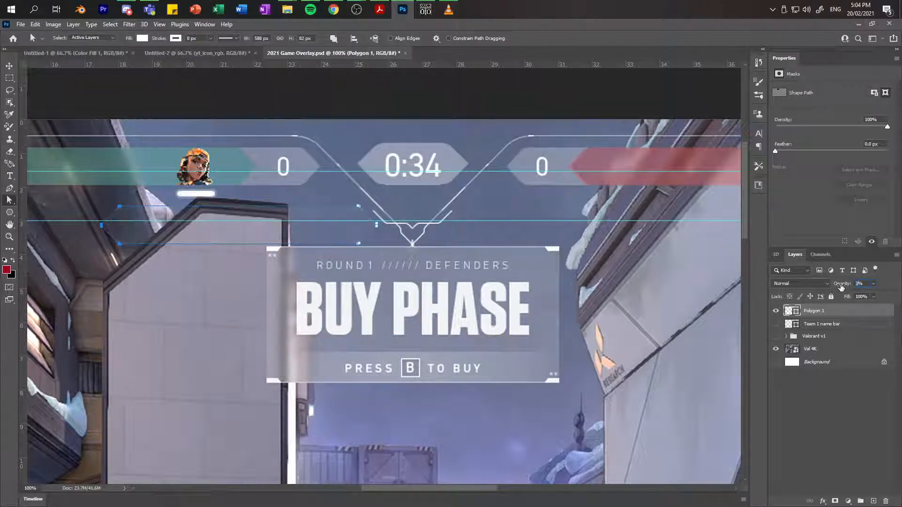
text(0)
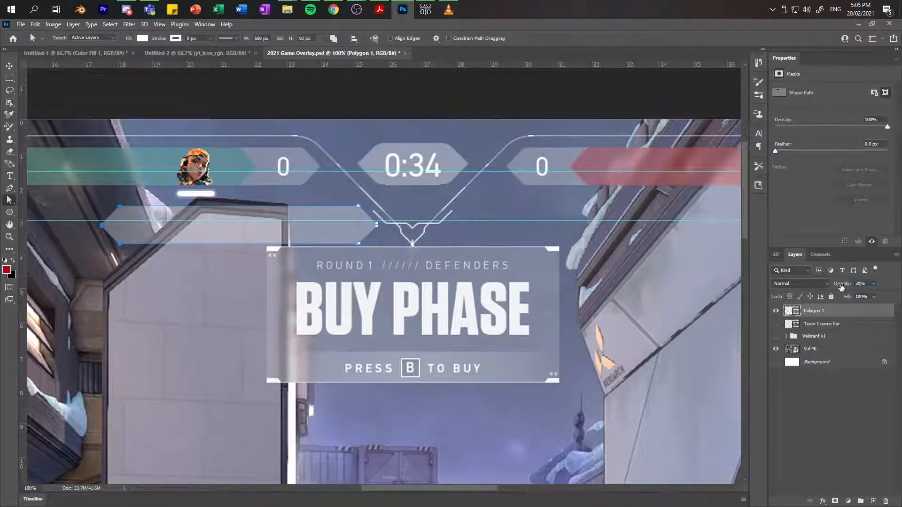
click(873, 283)
drag(864, 294, 869, 299)
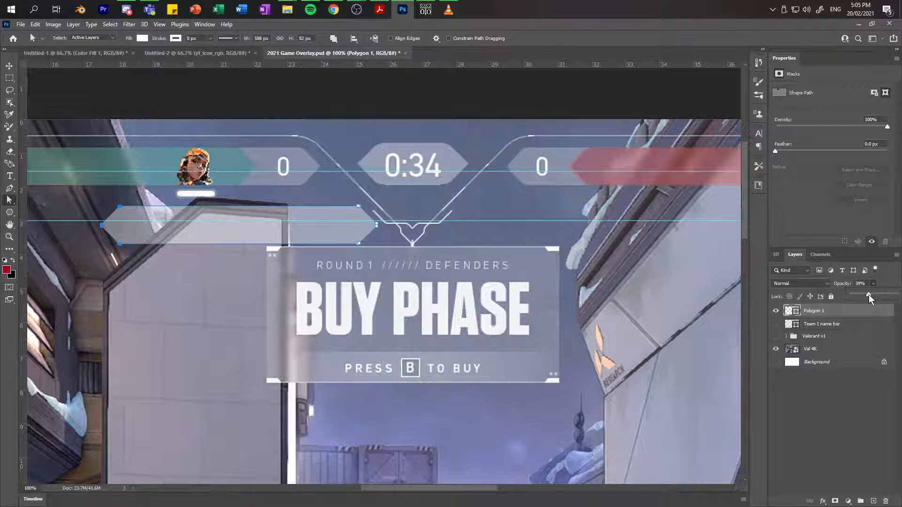
click(856, 283)
text(40)
Step: Try a light grey #dbdbdb fill on the hexagonal bar and set the fill back to white
click(143, 39)
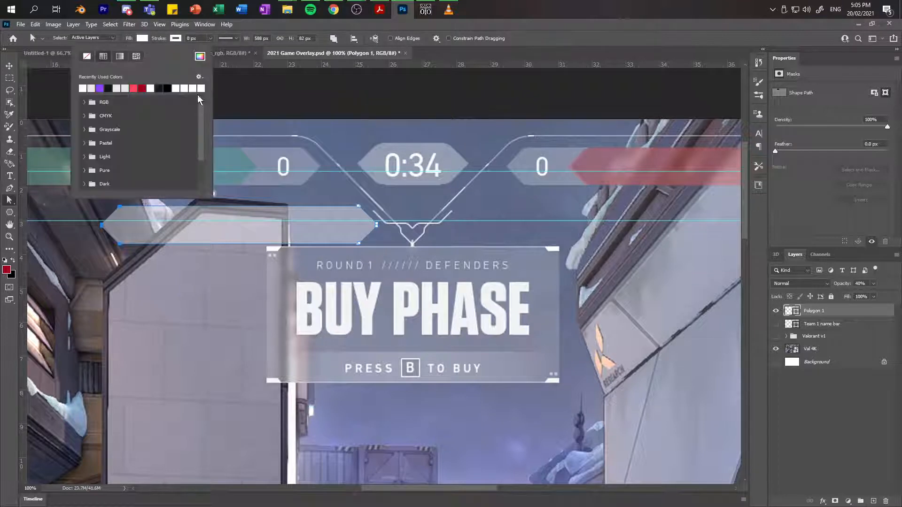
click(200, 56)
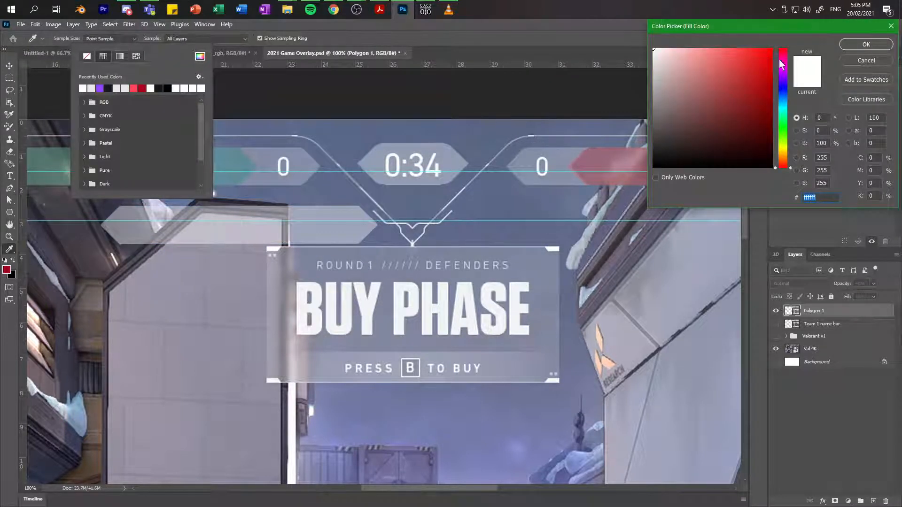
click(653, 62)
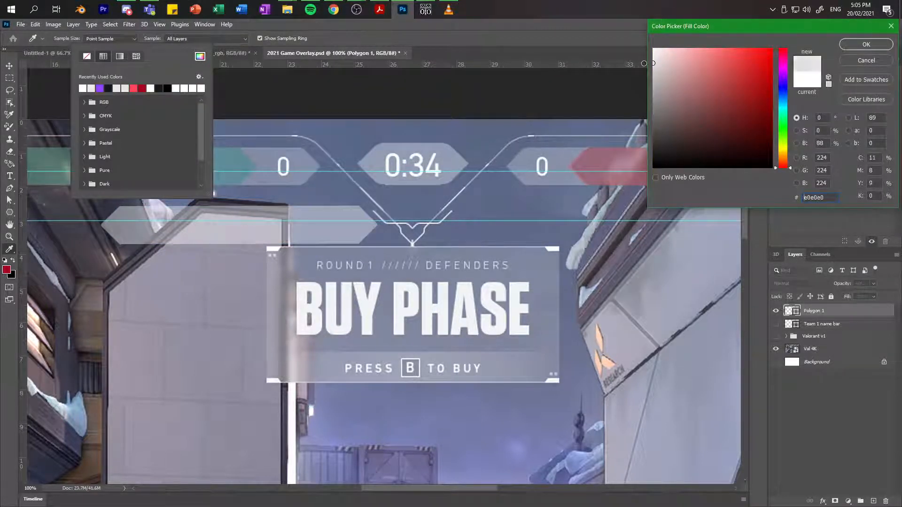
drag(644, 64, 643, 65)
click(880, 44)
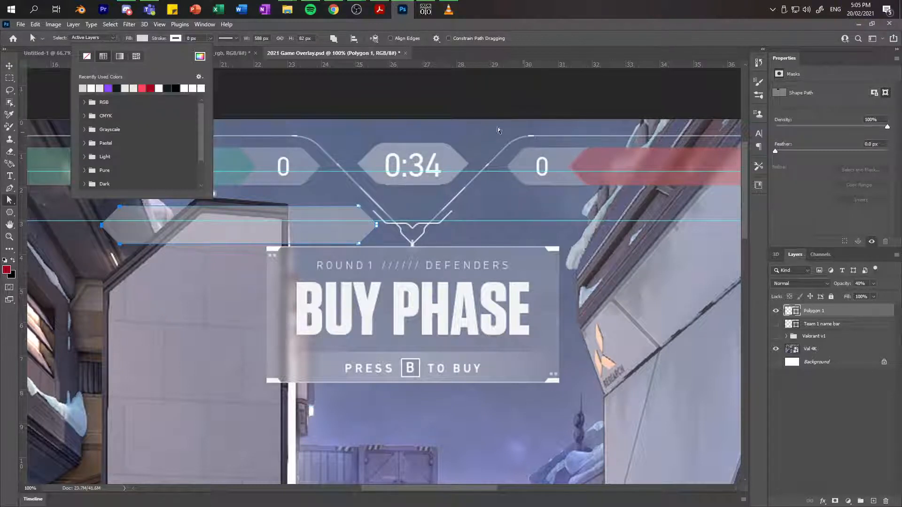
click(199, 56)
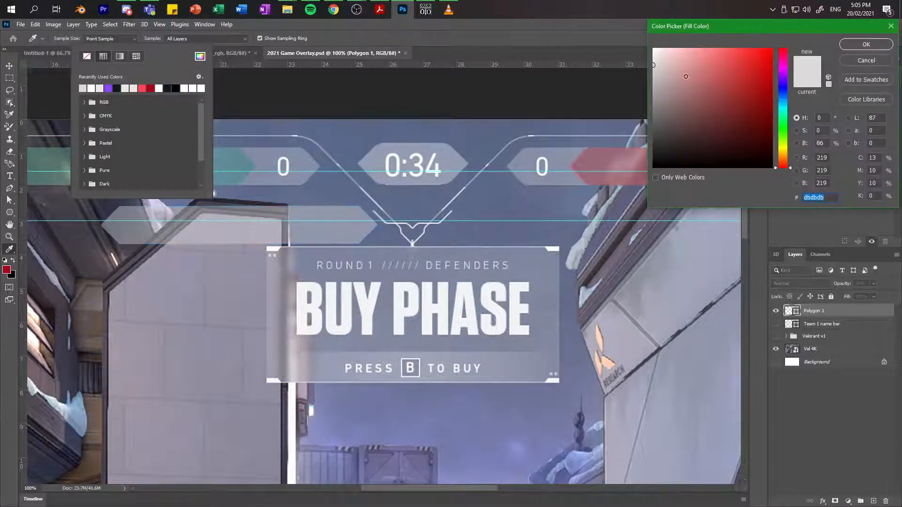
drag(685, 77, 593, 7)
click(861, 44)
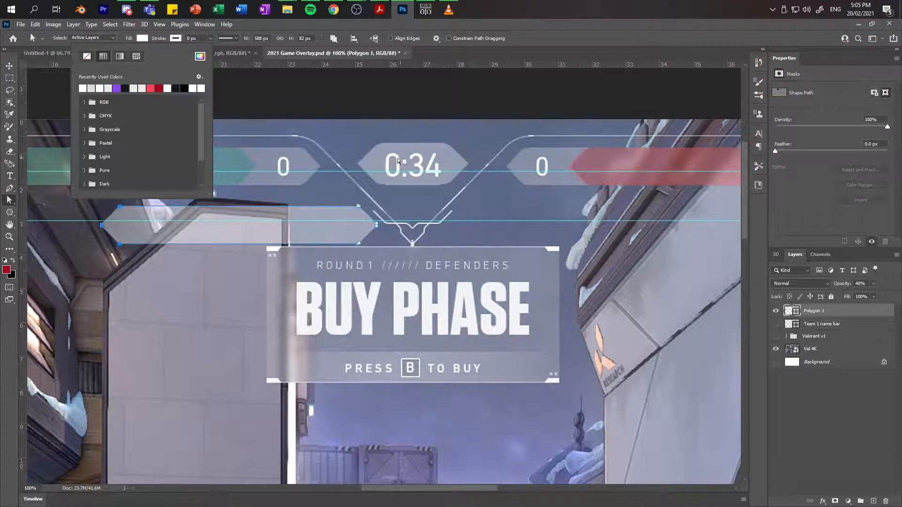
click(9, 65)
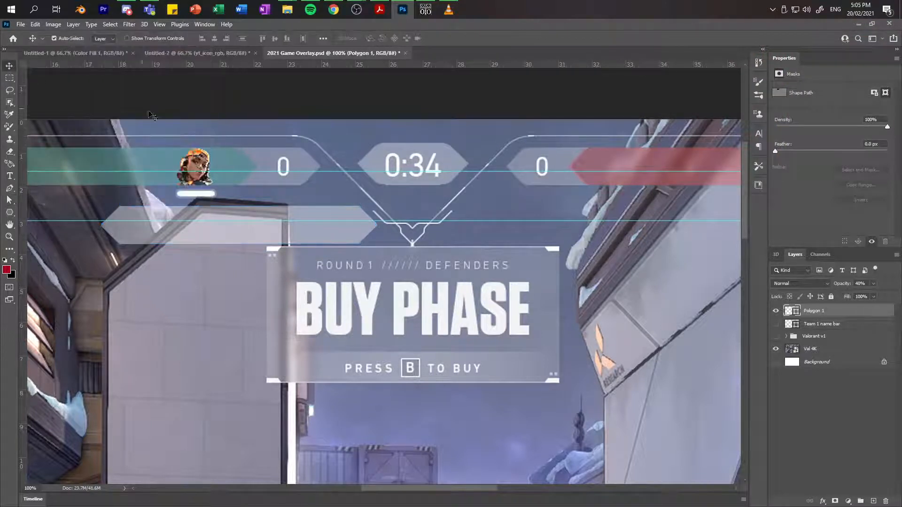
Step: Try moving the whole hexagonal bar vertically to a Y position of 222 px
key(alt+Tab)
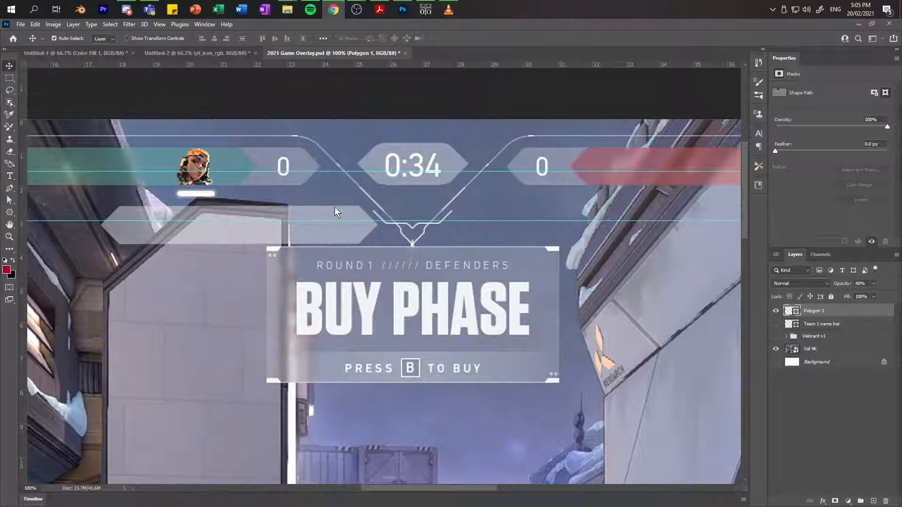
click(329, 232)
key(ctrl+t)
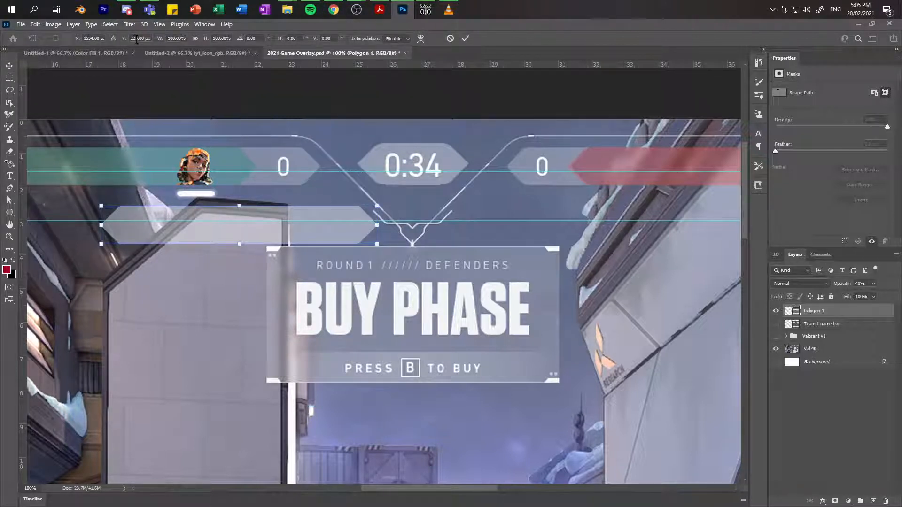
key(Down)
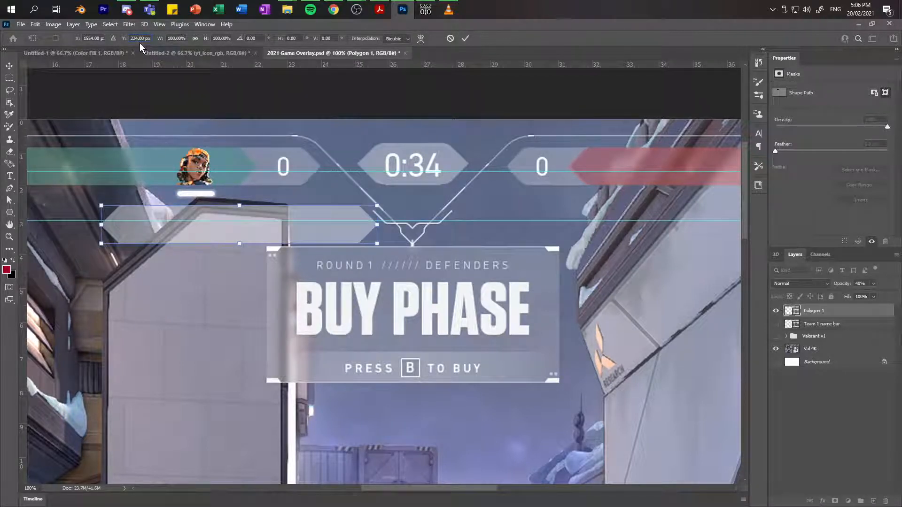
key(Up)
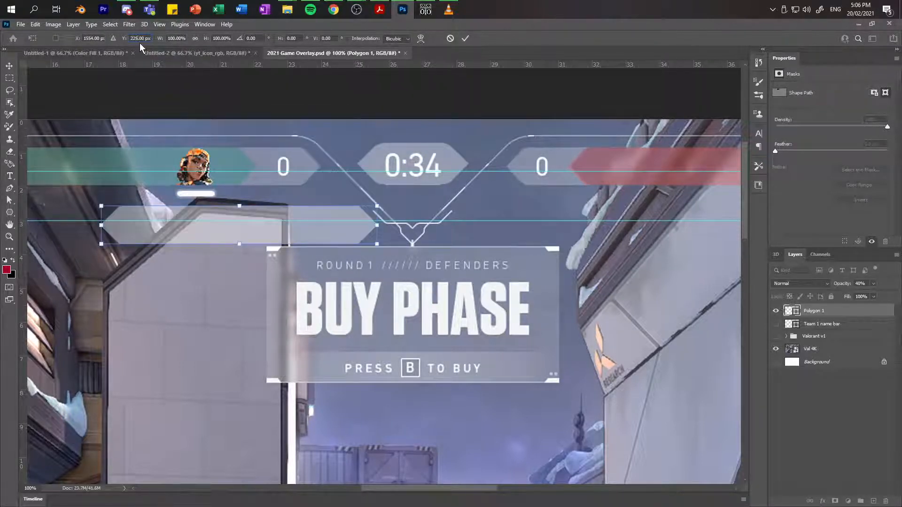
key(BackSpace)
text(4)
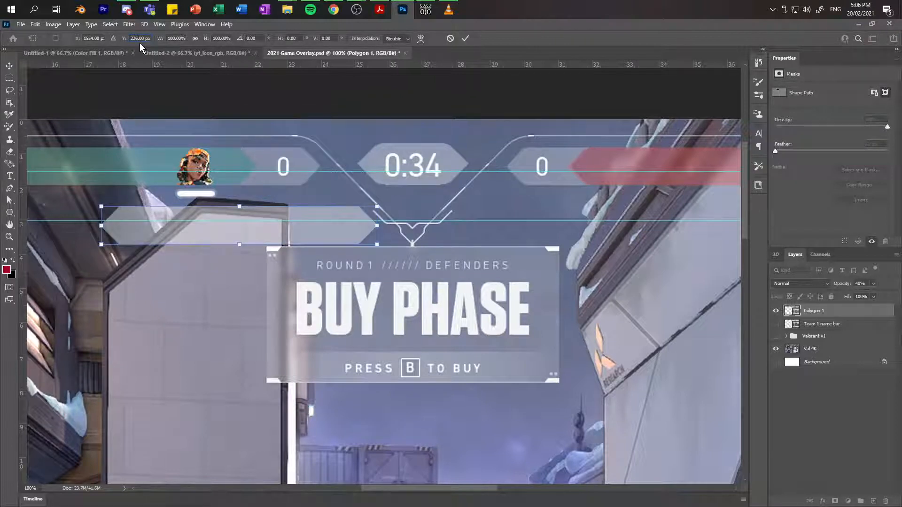
key(BackSpace)
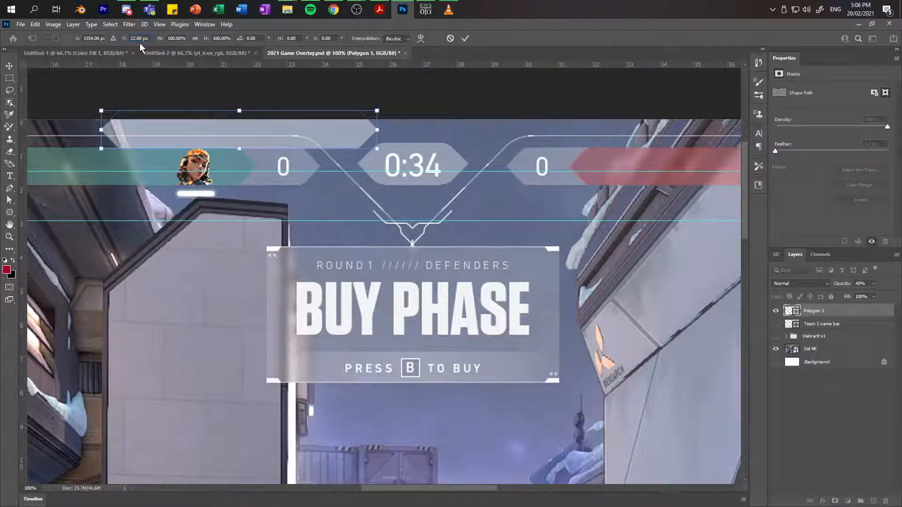
text(3)
key(BackSpace)
text(2)
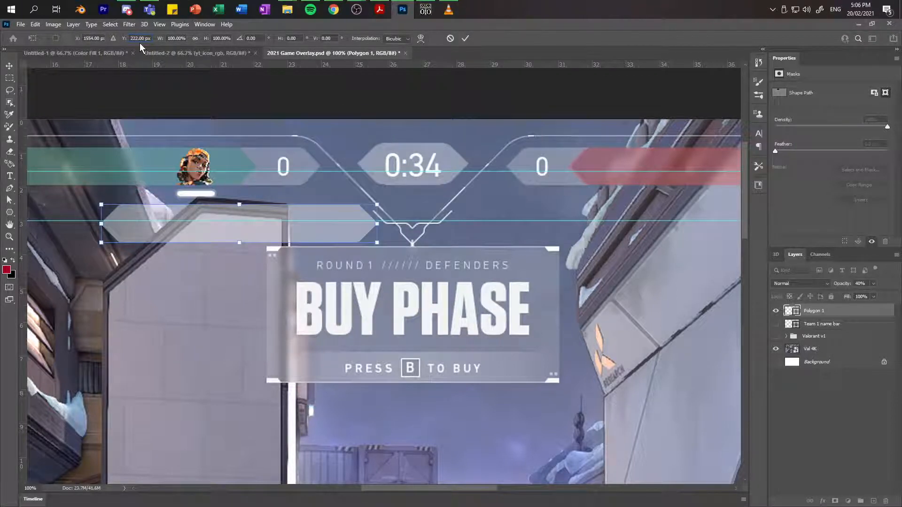
key(Return)
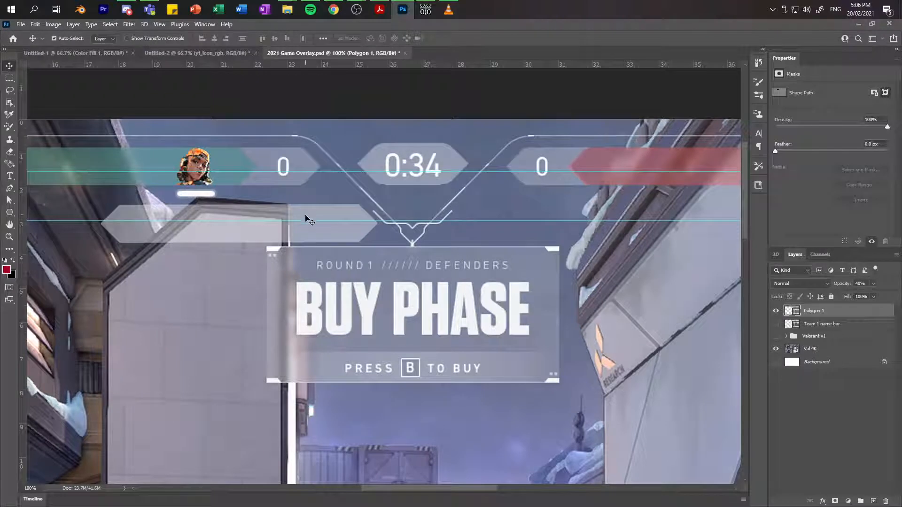
Step: Set the hexagonal bar's Y position to 224 px and save the document
key(ctrl)
key(ctrl+t)
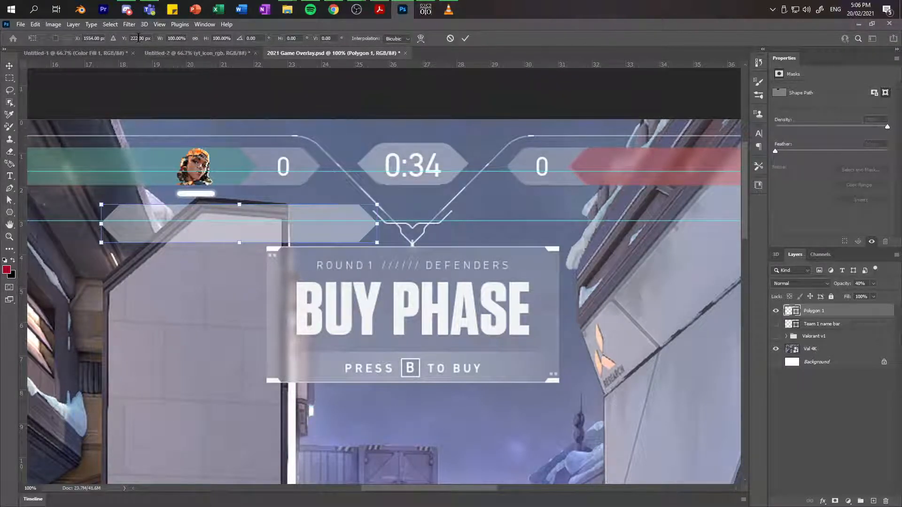
key(BackSpace)
text(4)
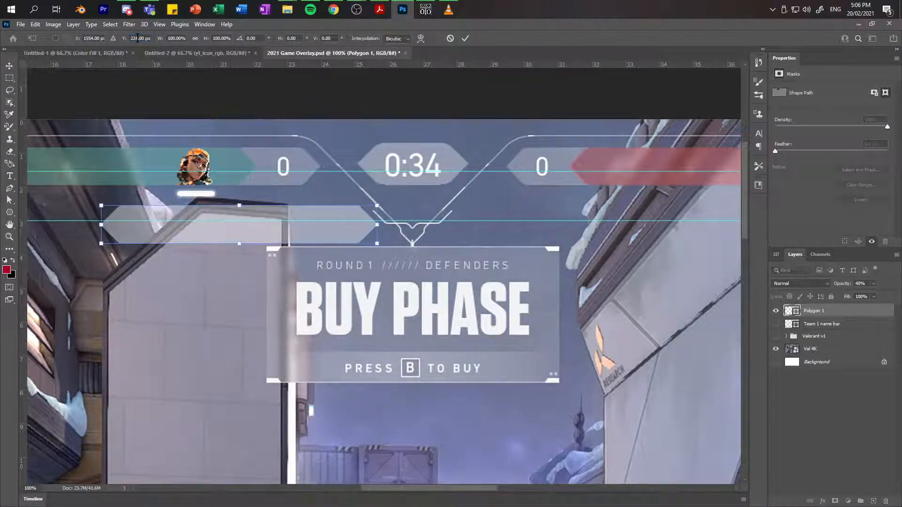
key(Return)
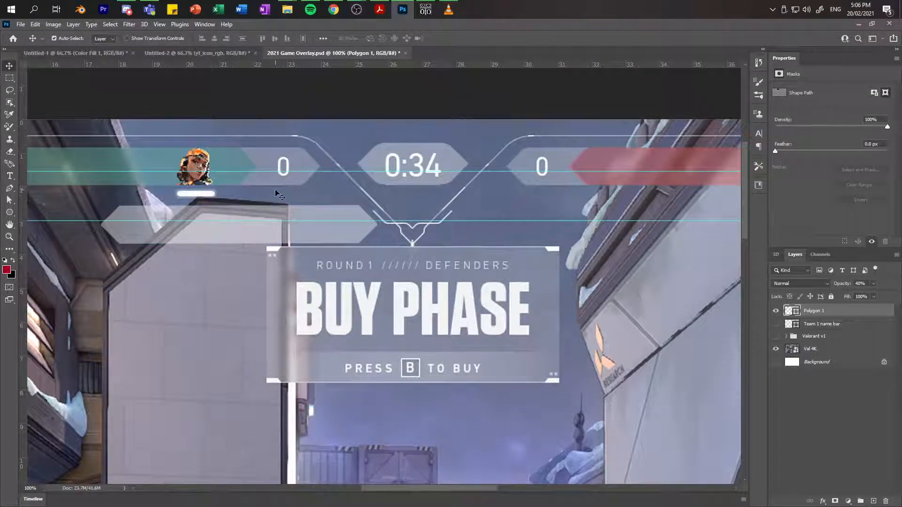
key(ctrl+s)
Step: Rename the Polygon 1 layer to "Team 1 name bar v2", based on the old name bar layer's name
click(818, 325)
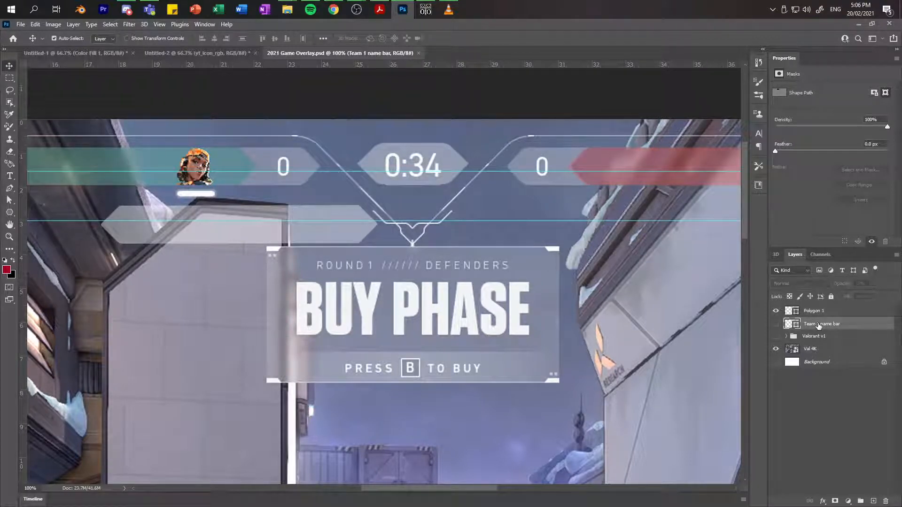
double_click(818, 325)
double_click(809, 309)
text(Team 1 name bar v2)
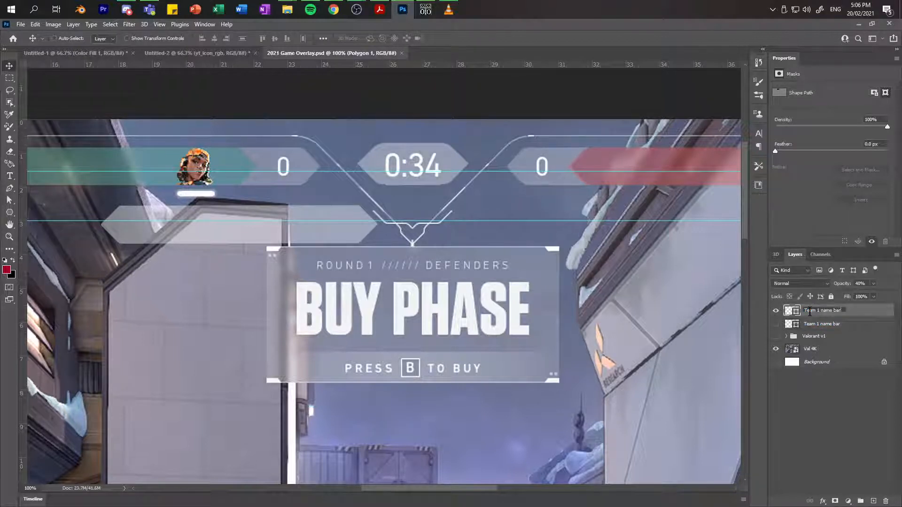
key(Return)
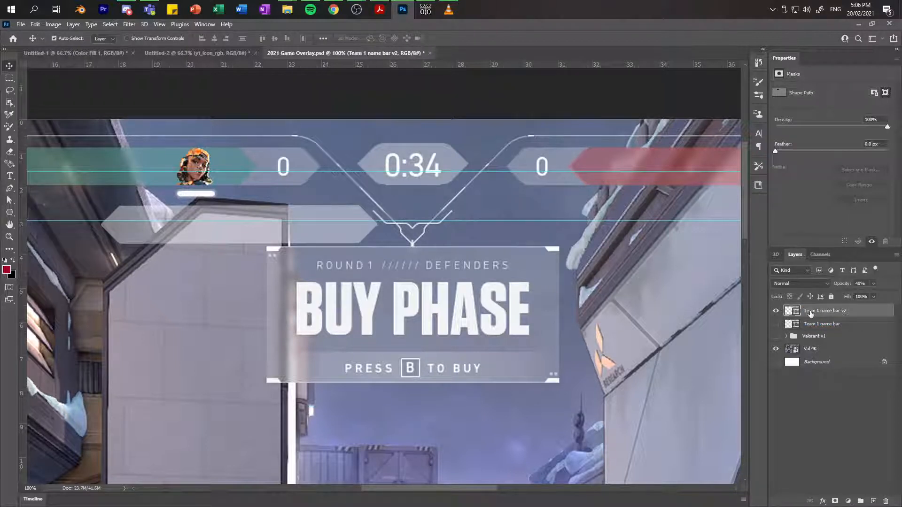
Step: Duplicate the Team 1 name bar v2 layer within the 2021 Game Overlay.psd document
right_click(810, 313)
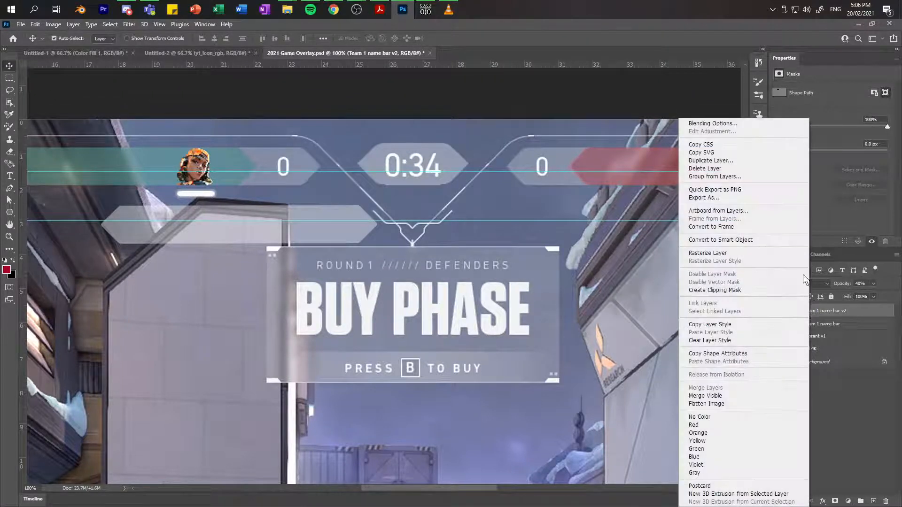
click(712, 161)
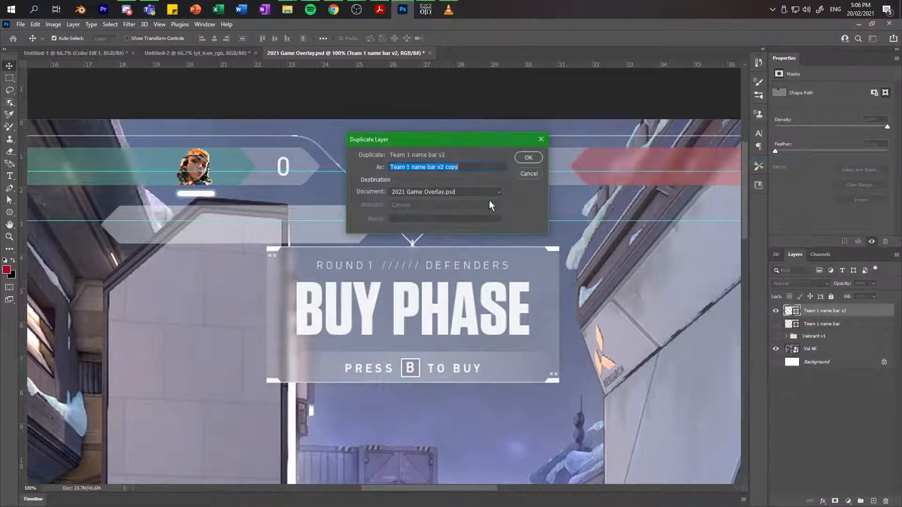
click(533, 155)
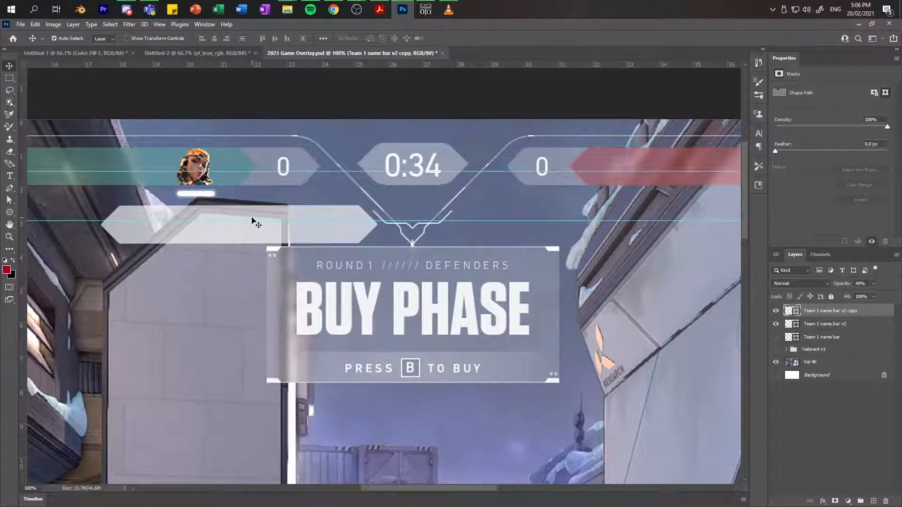
Step: Move the duplicated hexagonal name bar to the opposite side of the centre emblem, level with and mirroring the first team's bar
drag(253, 220, 598, 219)
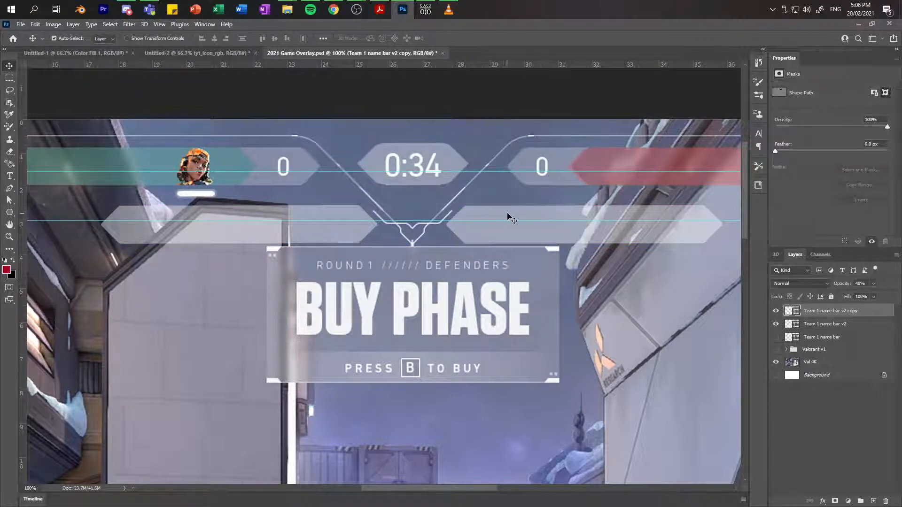
drag(509, 216, 509, 218)
drag(506, 213, 506, 216)
Step: Save the overlay document with the Val 4K reference layer hidden
key(ctrl+s)
click(776, 361)
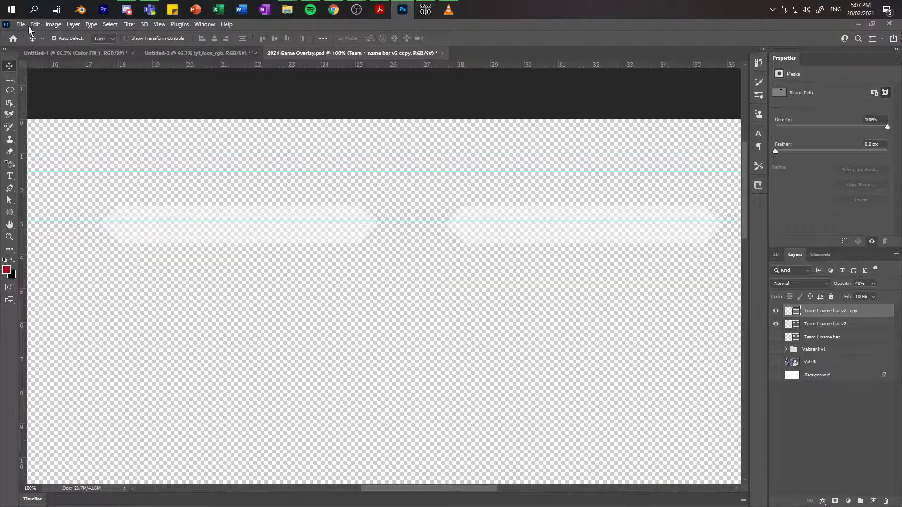
key(ctrl+s)
Step: Switch to OBS and examine the overlay over the game in a fullscreen preview projector on the LG FULL HD display
key(alt+Tab)
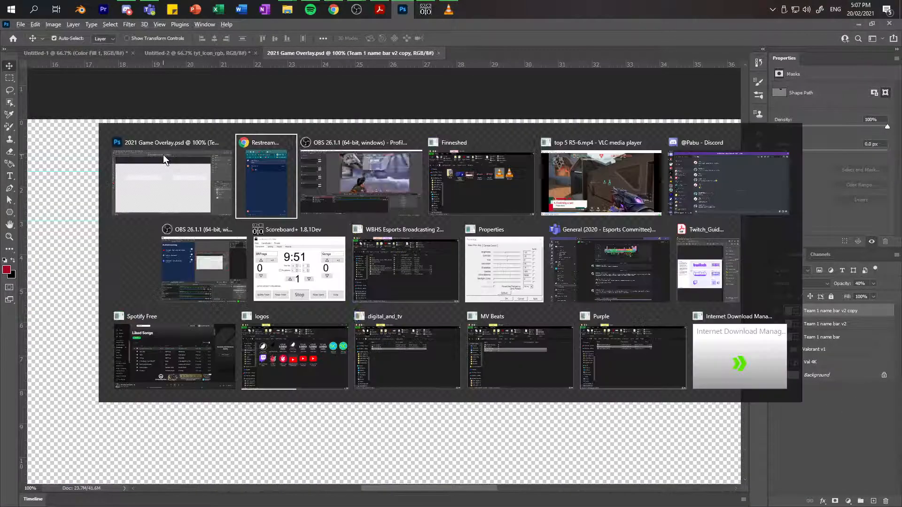
key(alt+Tab)
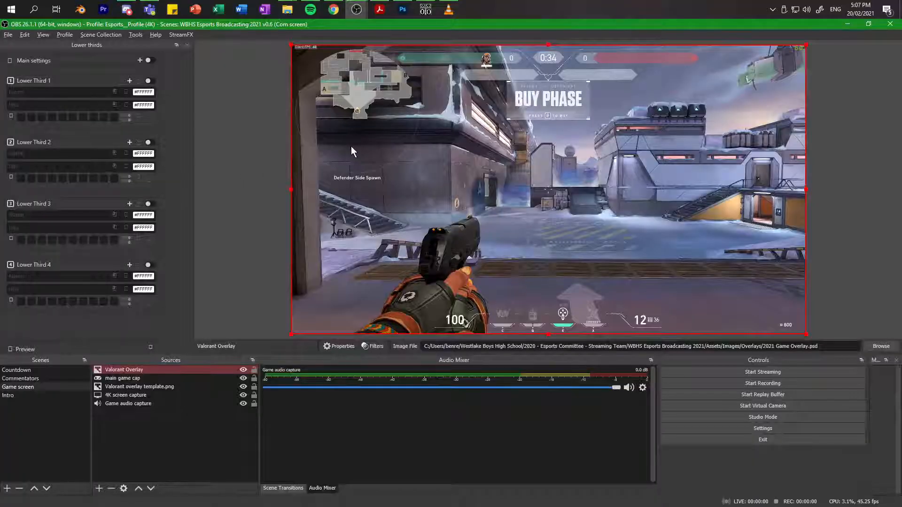
right_click(563, 142)
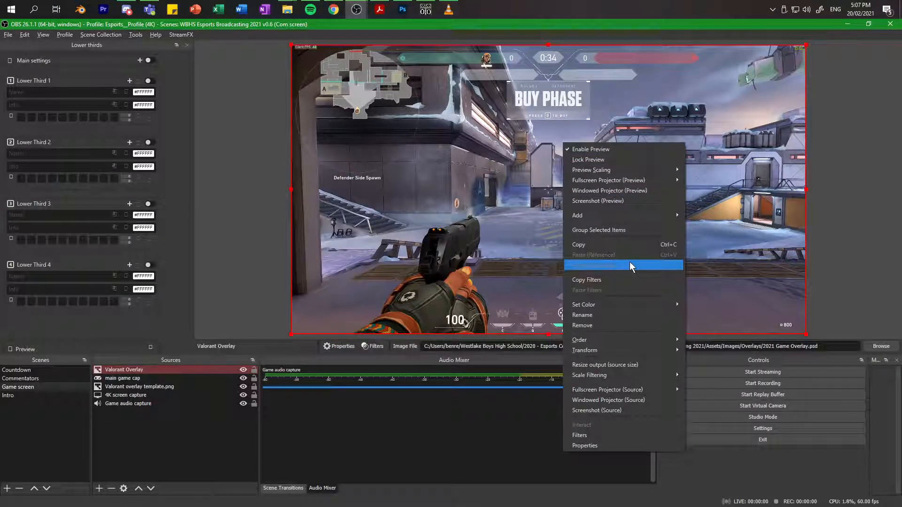
mouse_move(630, 180)
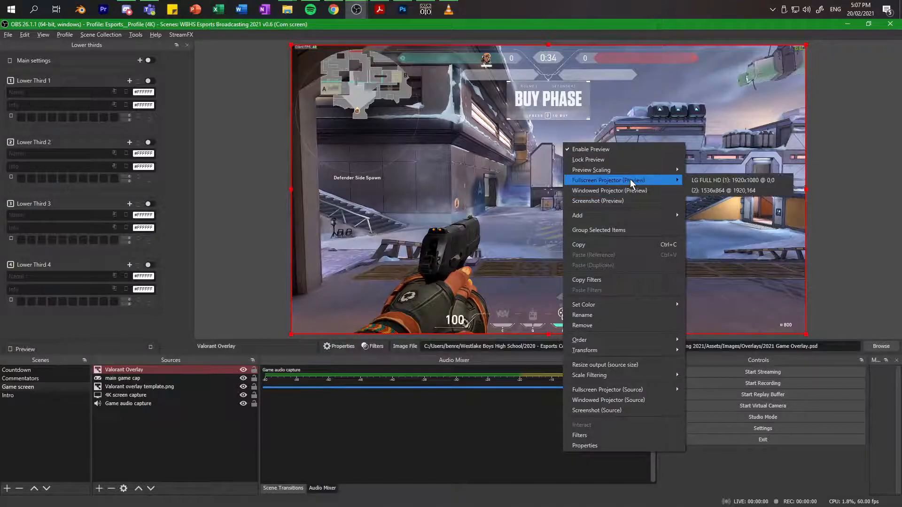
click(711, 182)
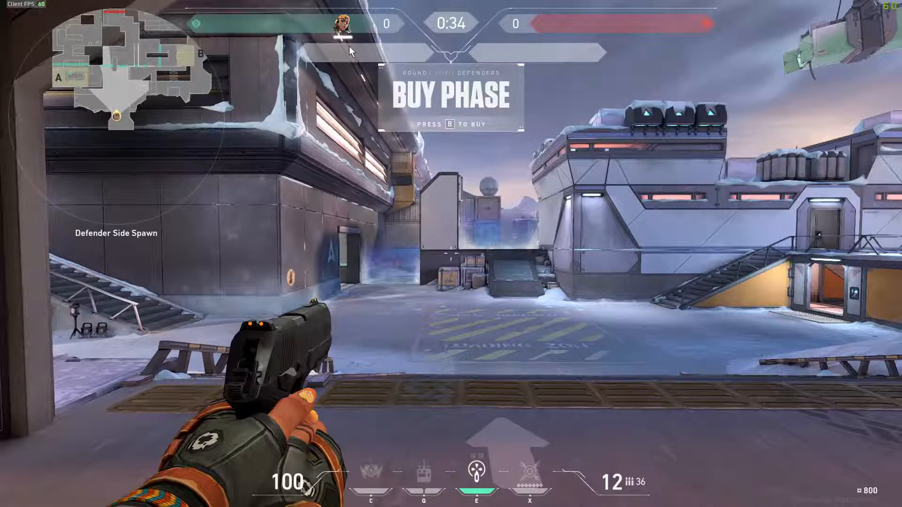
key(Escape)
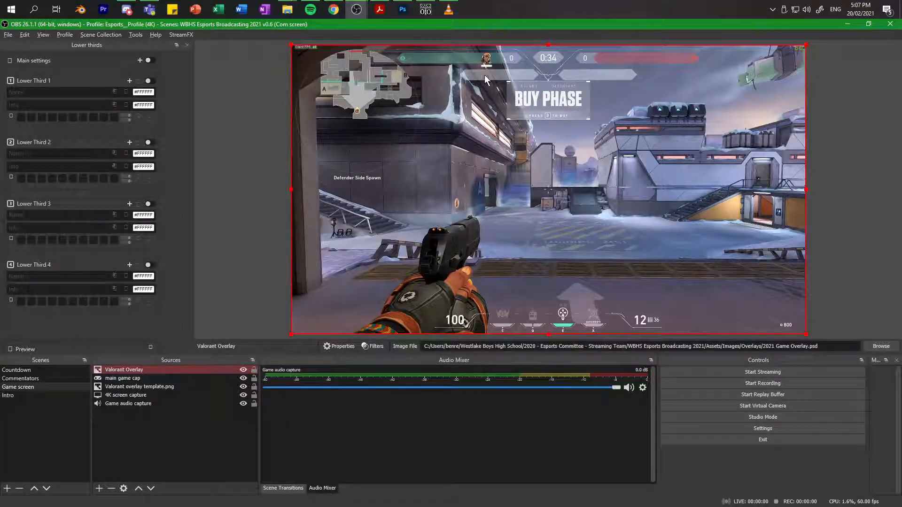
Step: Switch to Photoshop and add black 40 pt Lorem Ipsum placeholder text over the Team 1 name bar v2 shape
click(402, 10)
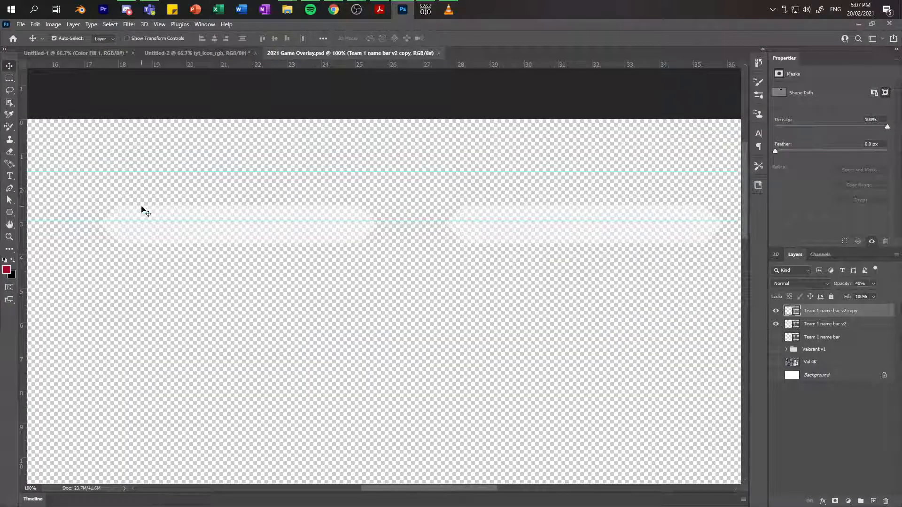
click(10, 176)
click(252, 226)
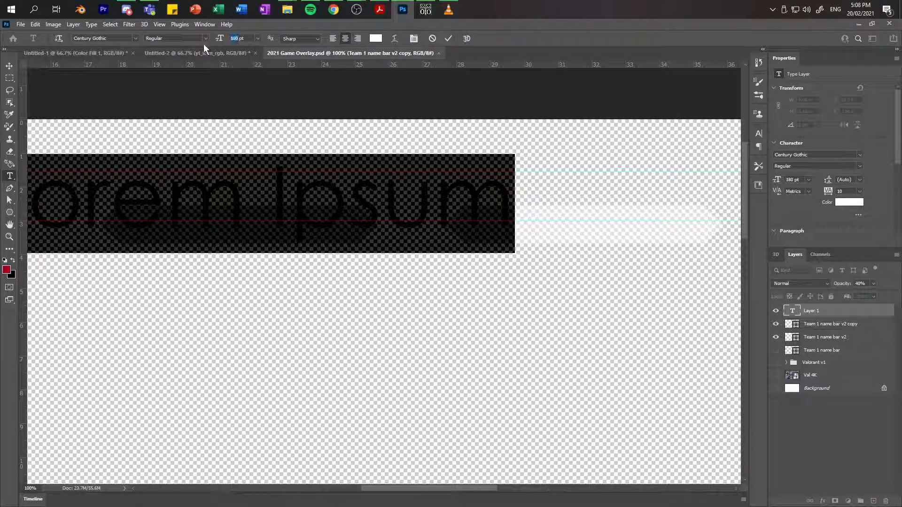
text(40)
key(Return)
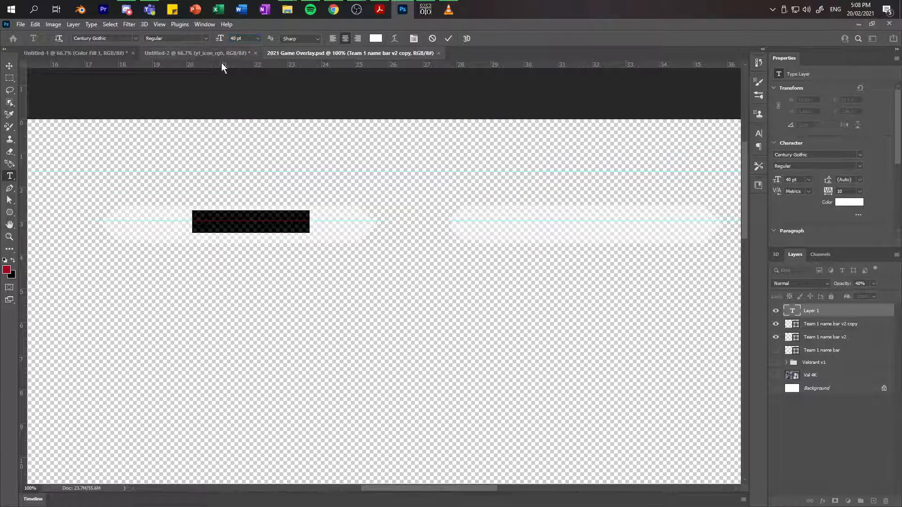
click(375, 39)
drag(670, 144, 602, 229)
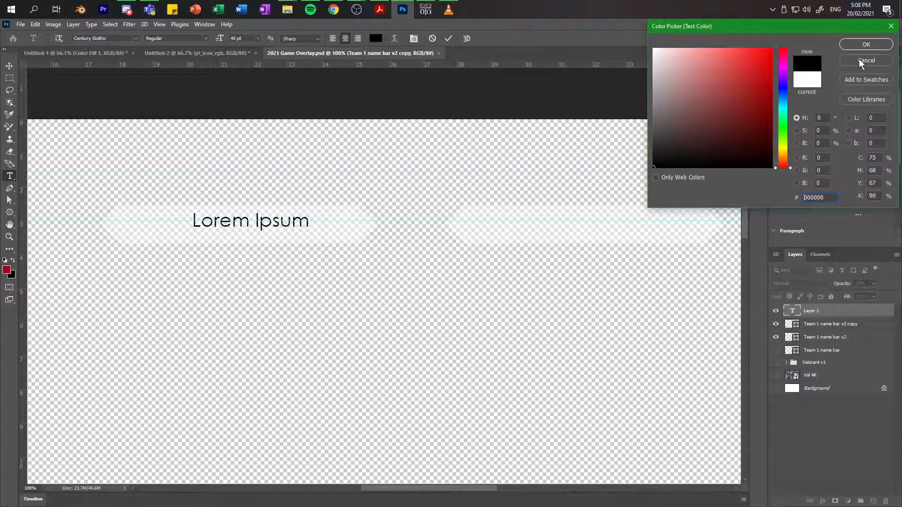
click(865, 44)
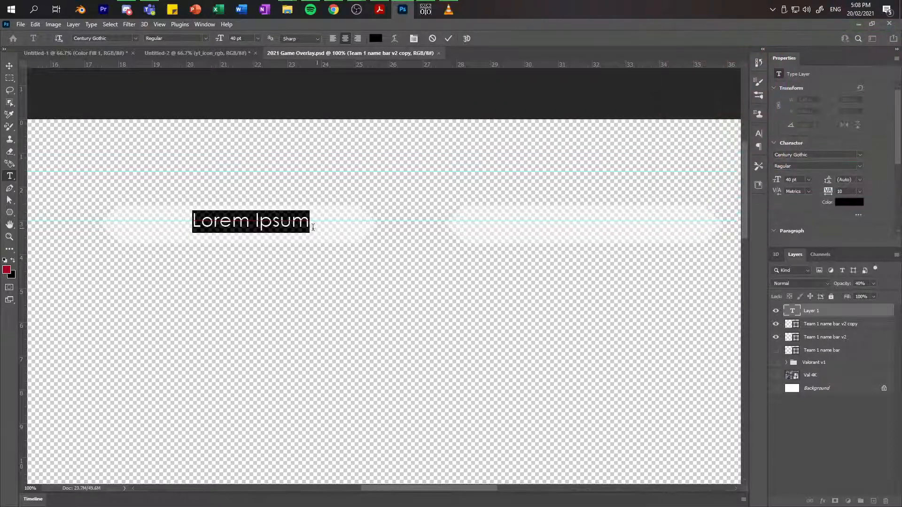
Step: Change the placeholder text's font to Bebas Neue and set its size to 50 pt
click(136, 38)
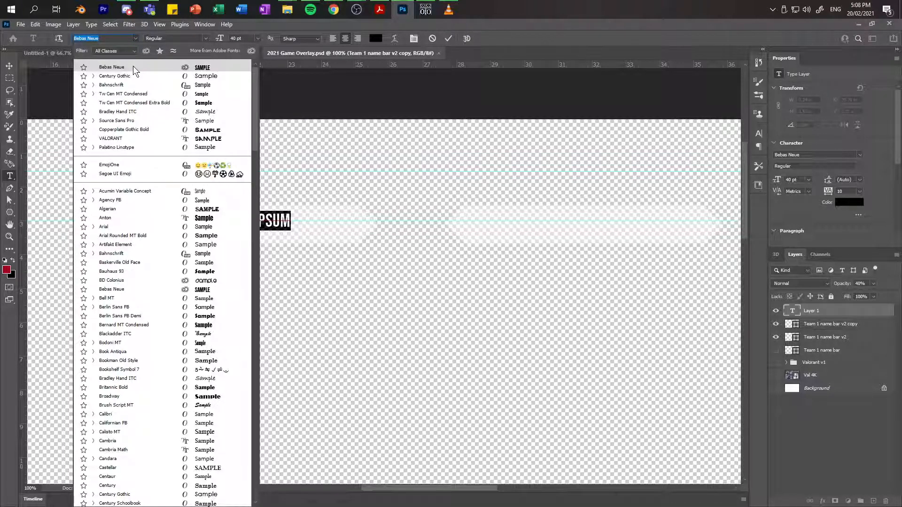
click(133, 66)
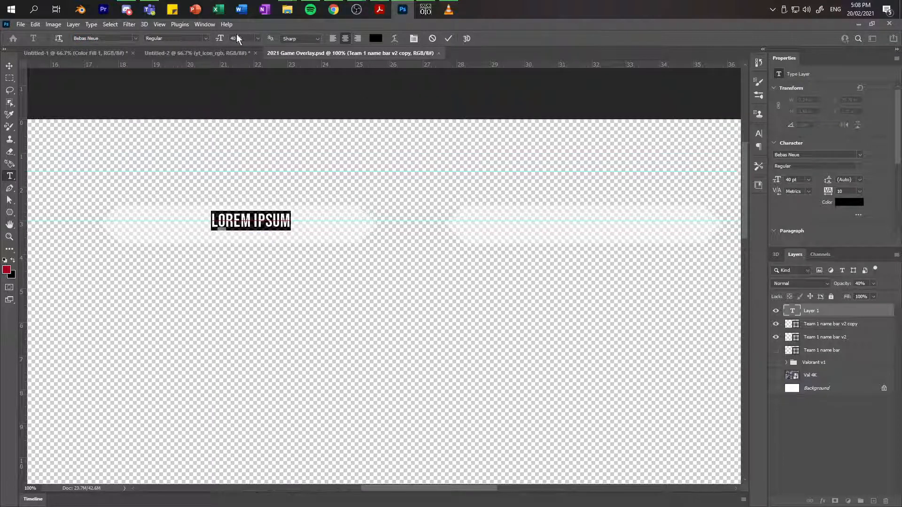
drag(234, 39, 230, 38)
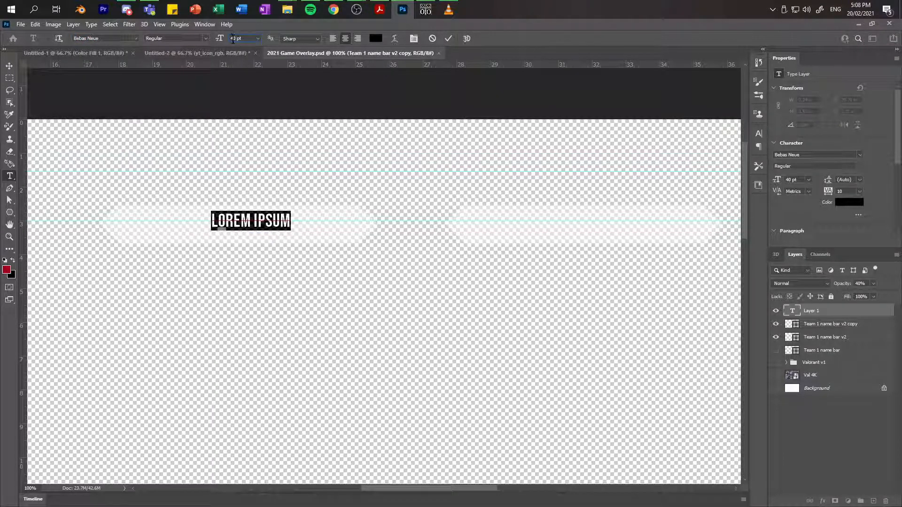
text(5)
key(Return)
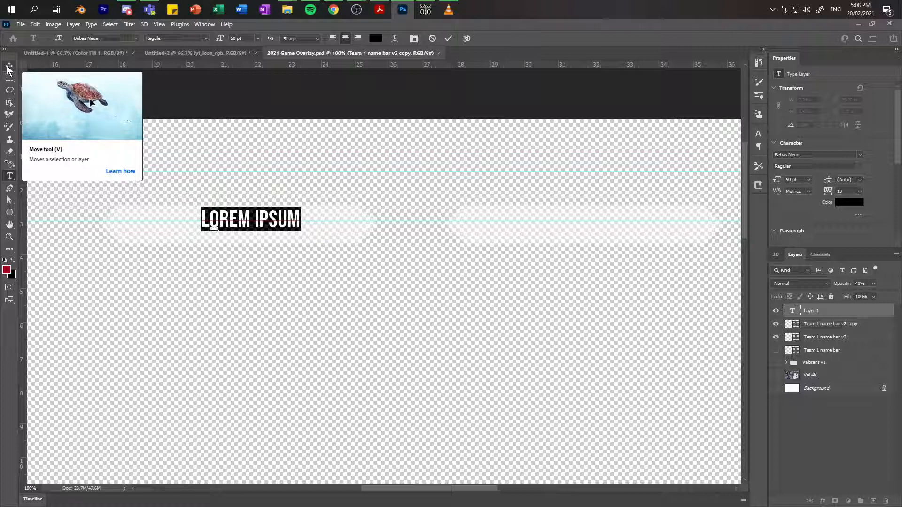
Step: Move the Lorem Ipsum text down into the first name bar and set its size to 60 pt
click(8, 69)
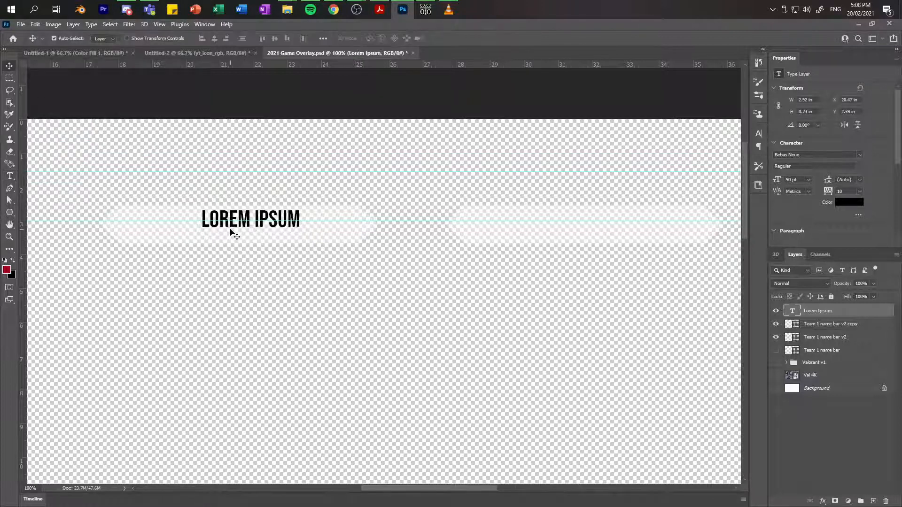
drag(236, 229, 232, 237)
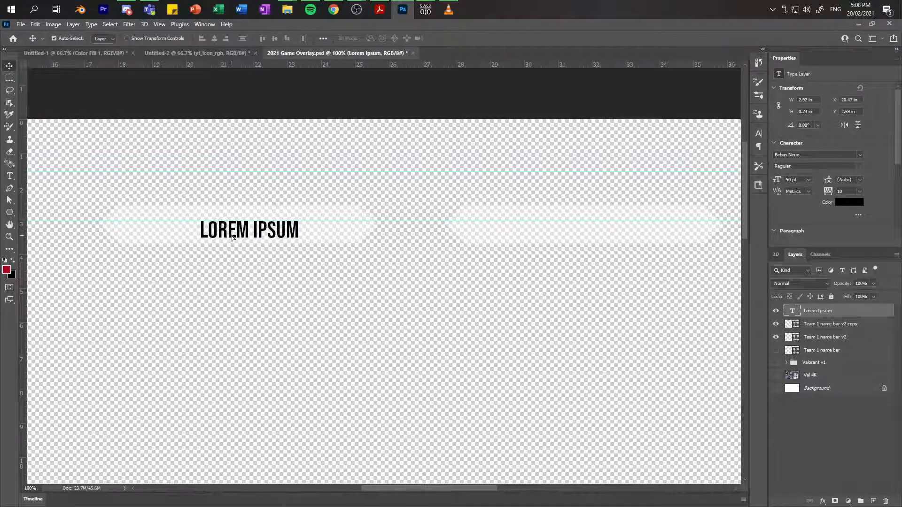
double_click(232, 238)
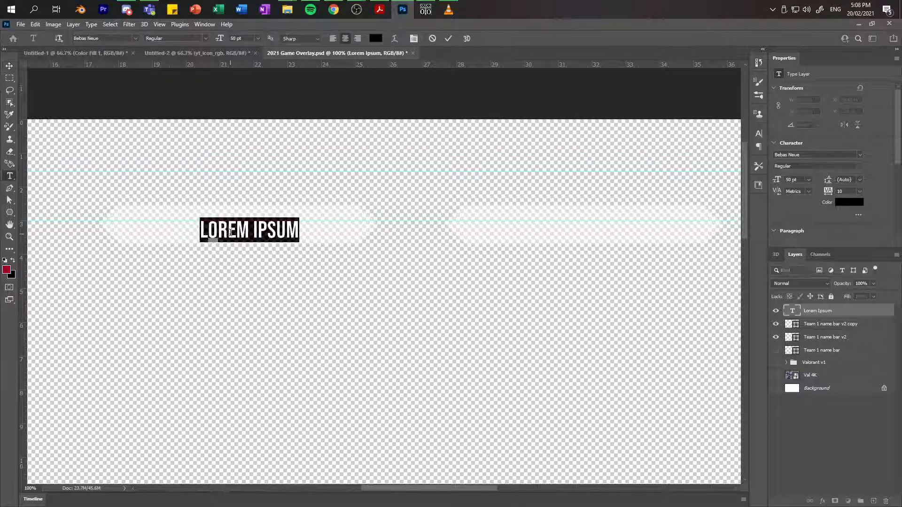
click(233, 38)
key(BackSpace)
text(6)
key(Return)
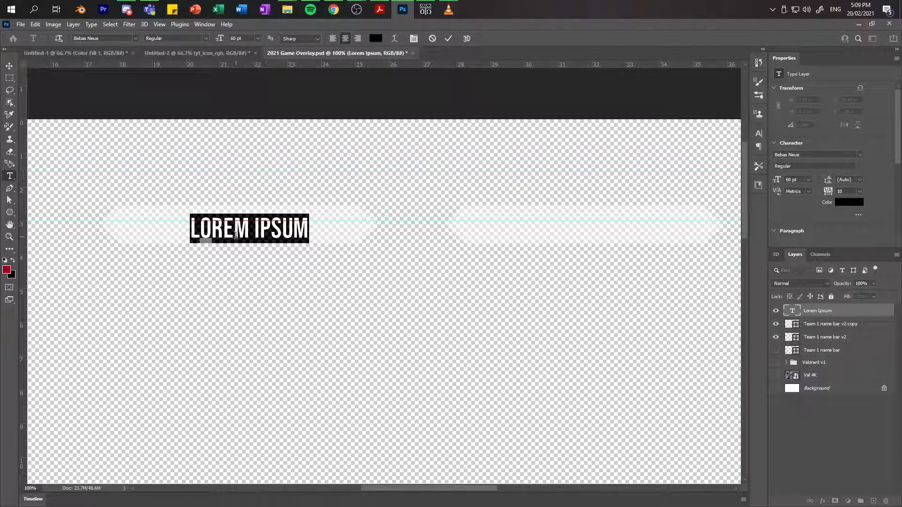
Step: Centre the Lorem Ipsum text in the first name bar at about X 19.83 in, Y 2.69 in, showing the Val 4K layer as reference
drag(271, 266, 260, 261)
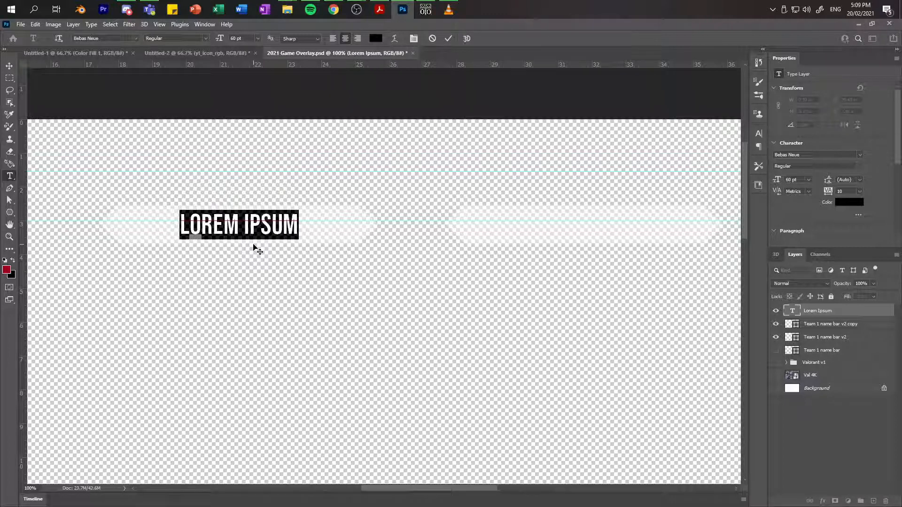
click(9, 66)
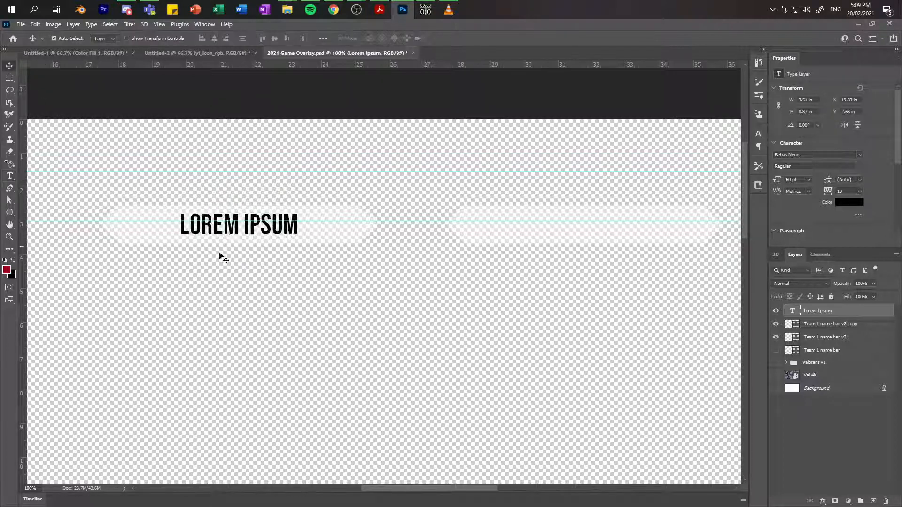
mouse_move(220, 235)
mouse_down()
mouse_move(234, 230)
mouse_move(216, 230)
mouse_up()
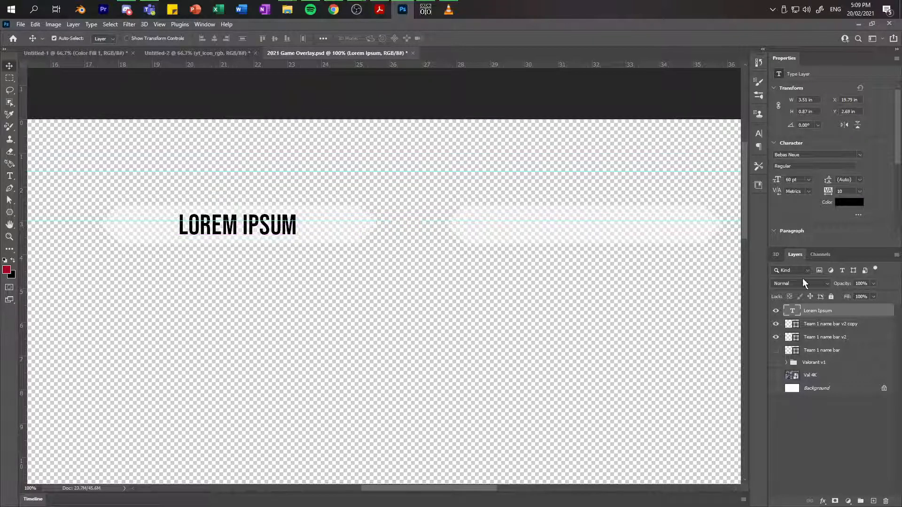
click(817, 324)
click(856, 337)
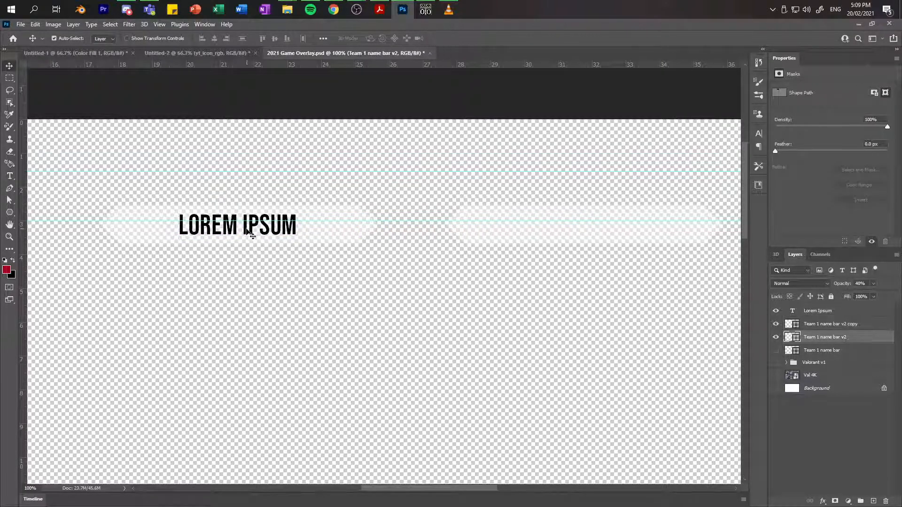
drag(232, 234, 236, 234)
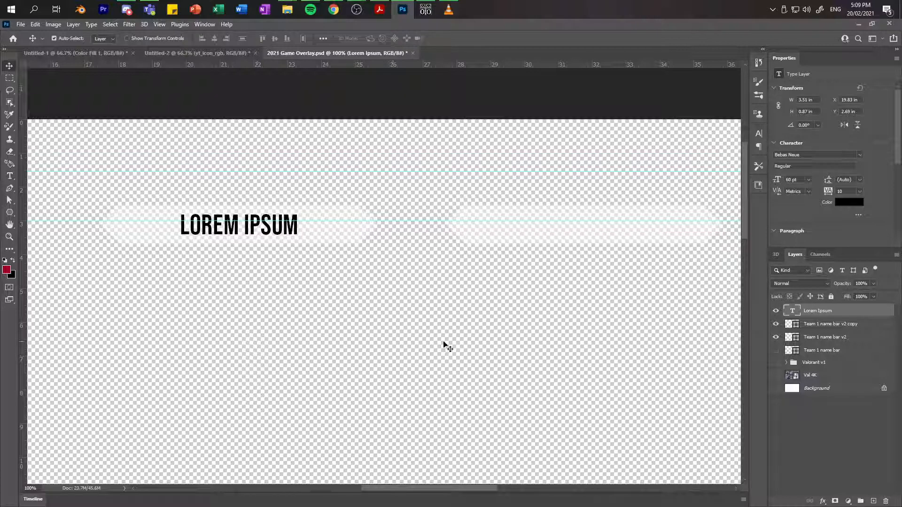
click(776, 374)
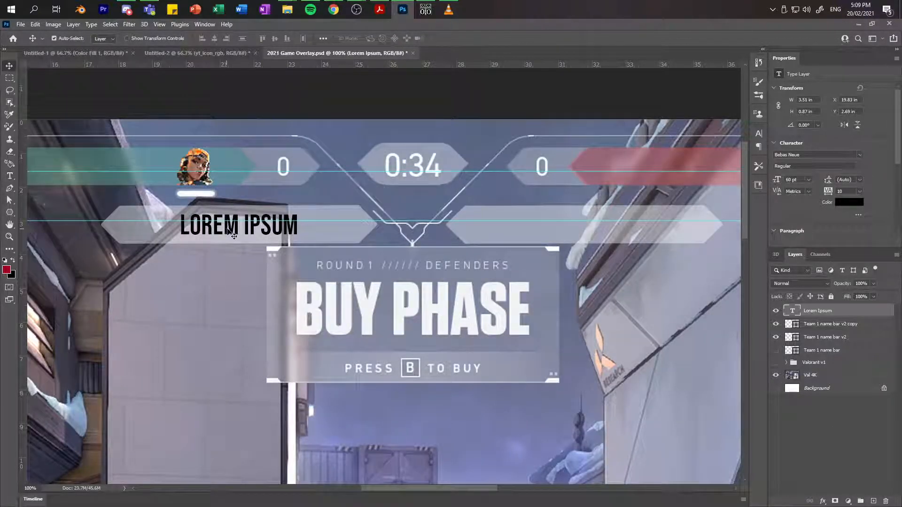
drag(229, 229, 230, 229)
Step: Set the opacity of both Team 1 name bar v2 layers to 30% and save the document
click(828, 324)
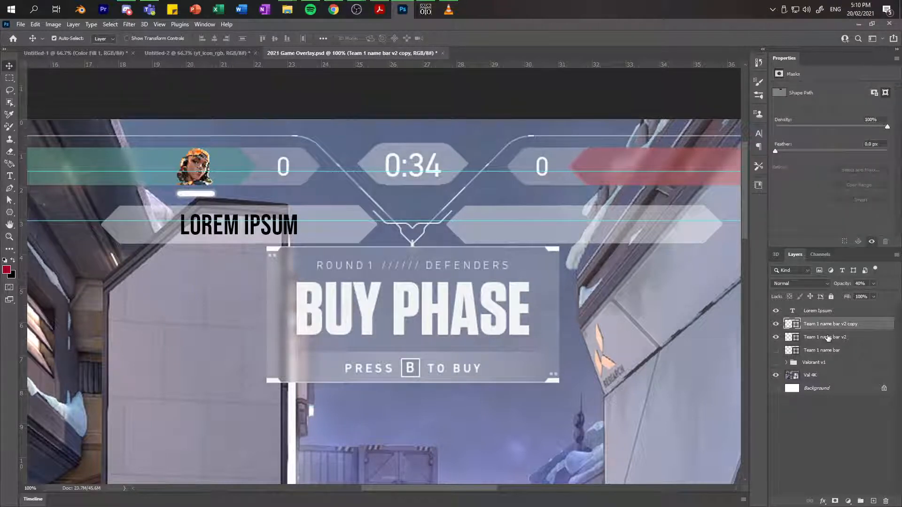
shift+click(826, 336)
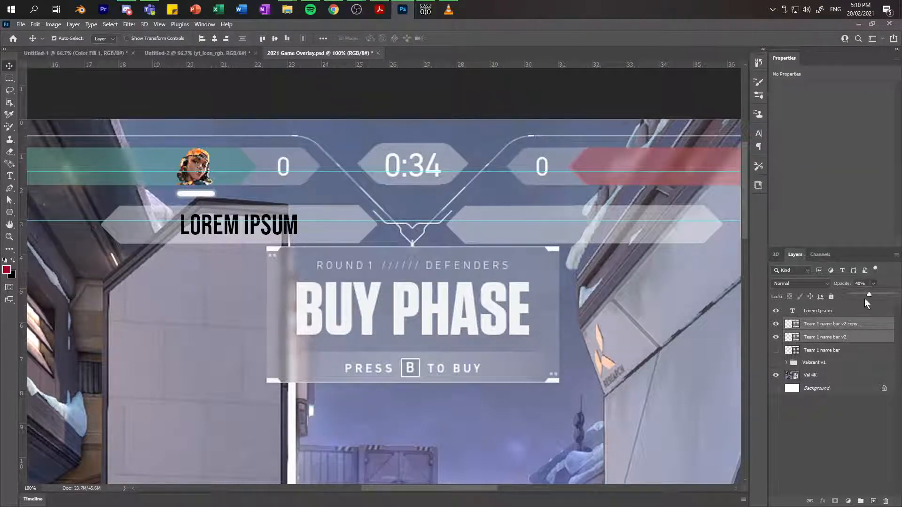
click(847, 284)
text(35)
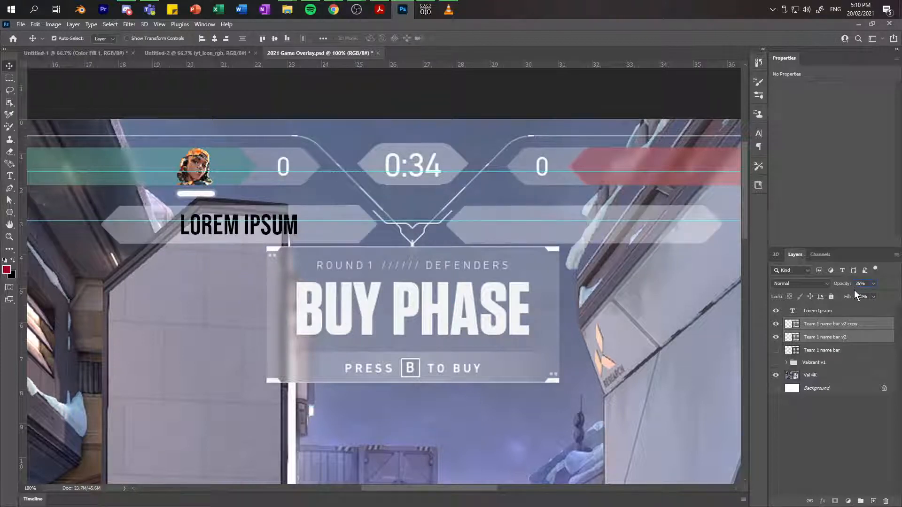
text(30)
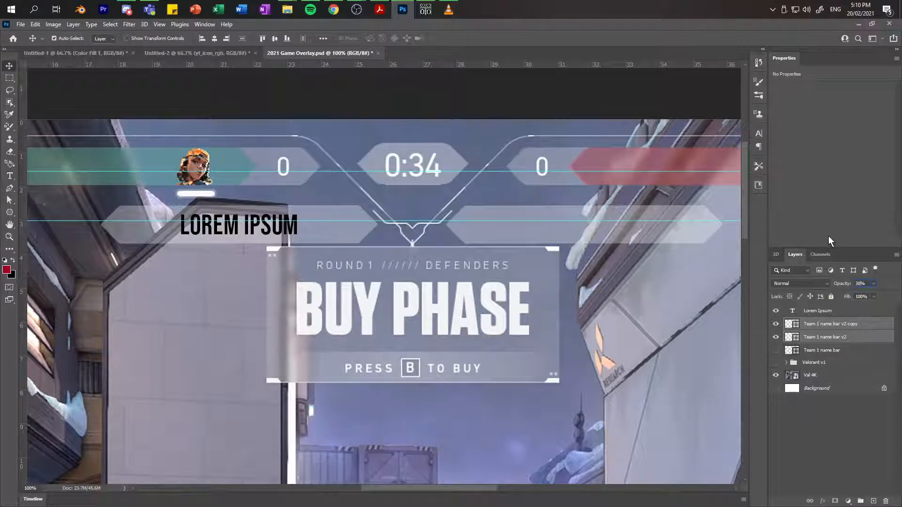
key(Return)
key(ctrl+s)
Step: Duplicate the Lorem Ipsum text into the second name bar and position it at about X 30.08 in, Y 2.71 in, against the Val 4K layer
click(776, 375)
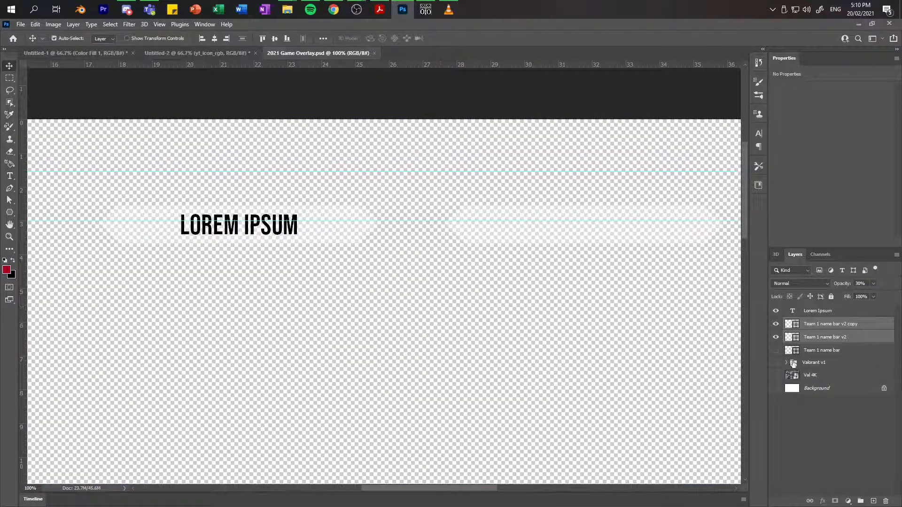
click(241, 239)
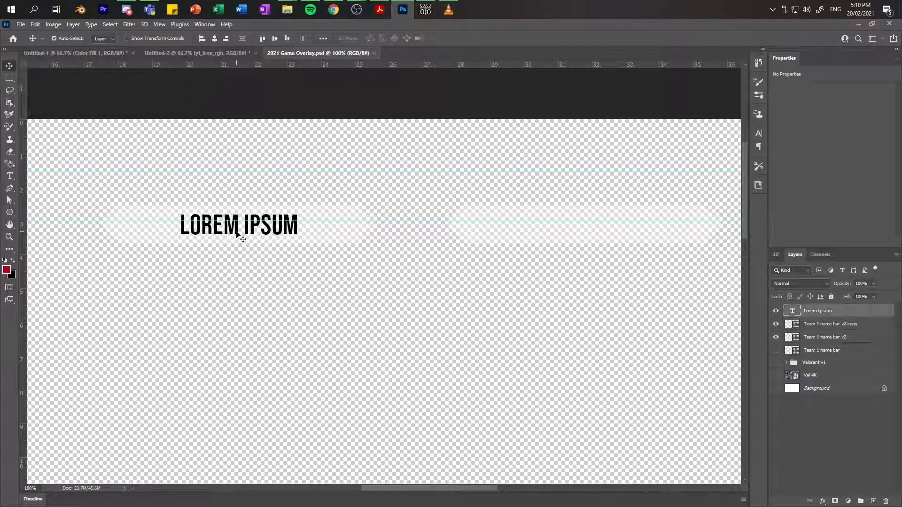
drag(236, 231, 616, 226)
click(775, 389)
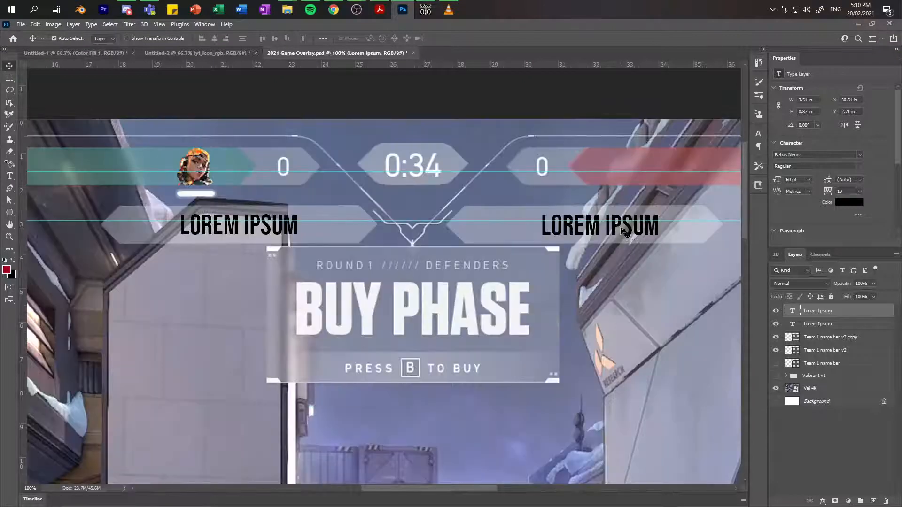
drag(612, 228, 603, 228)
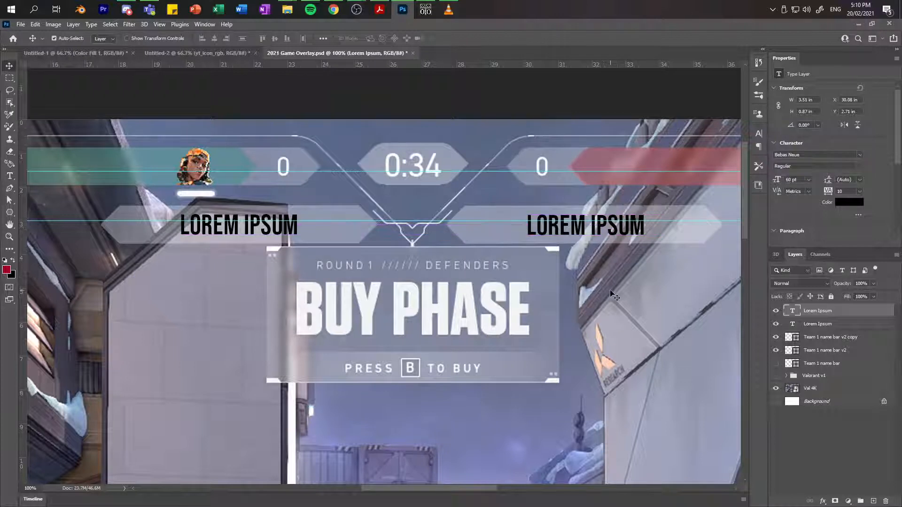
Step: Hide the Val 4K reference layer, save the overlay document and switch to OBS to check the updated overlay
click(775, 387)
key(ctrl+s)
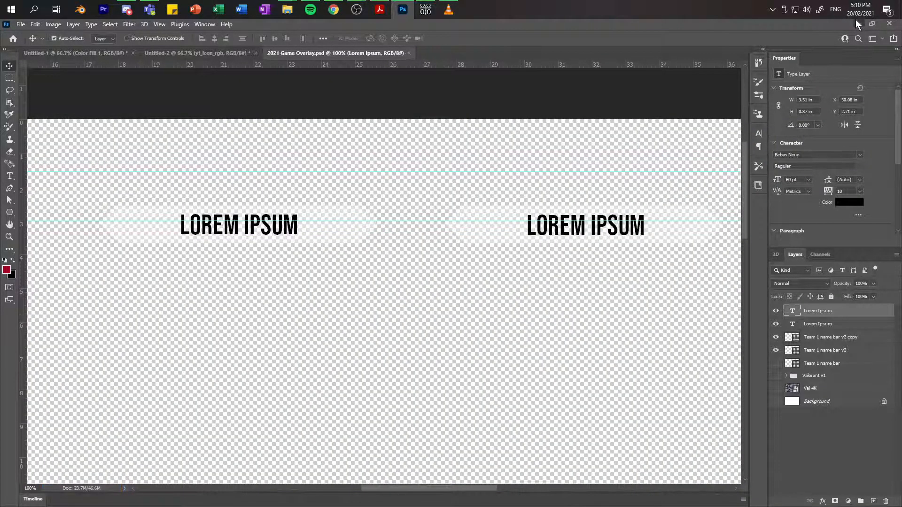
click(855, 23)
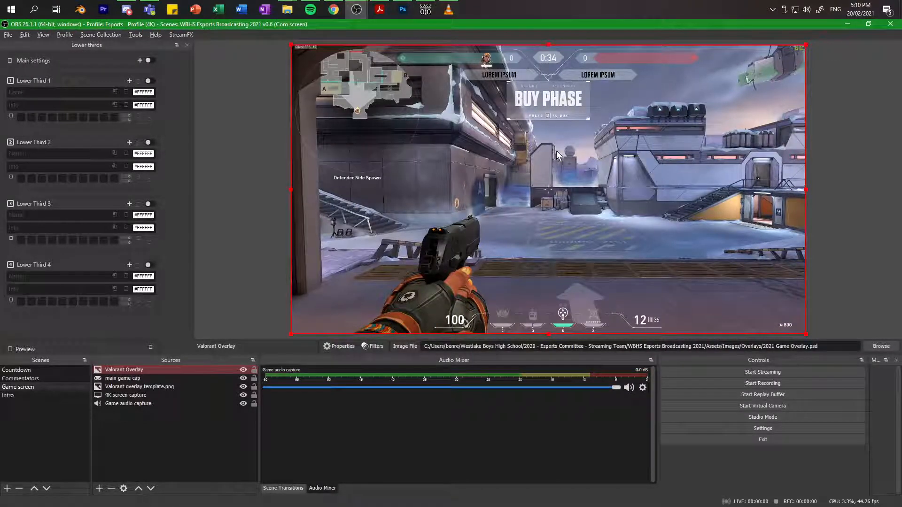
click(815, 208)
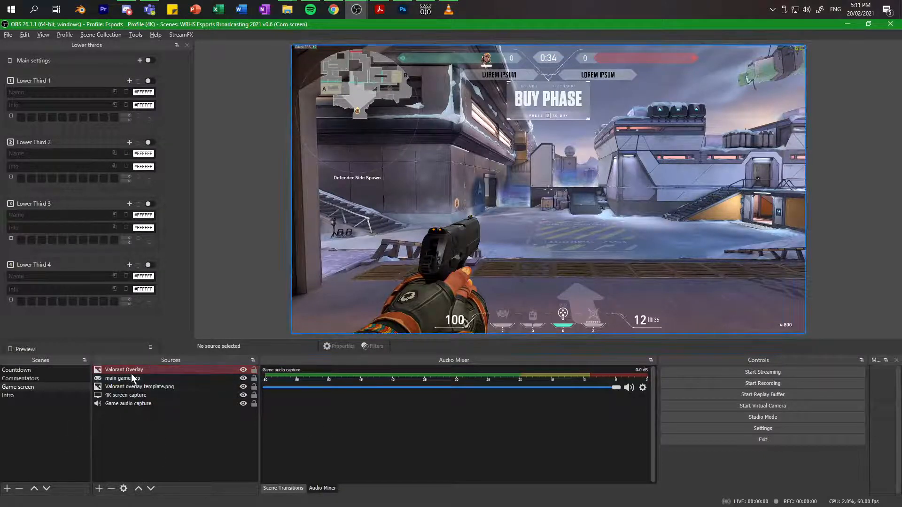
Step: Add a new Text (GDI+) source named "Game val T1" to the Game screen scene
click(99, 488)
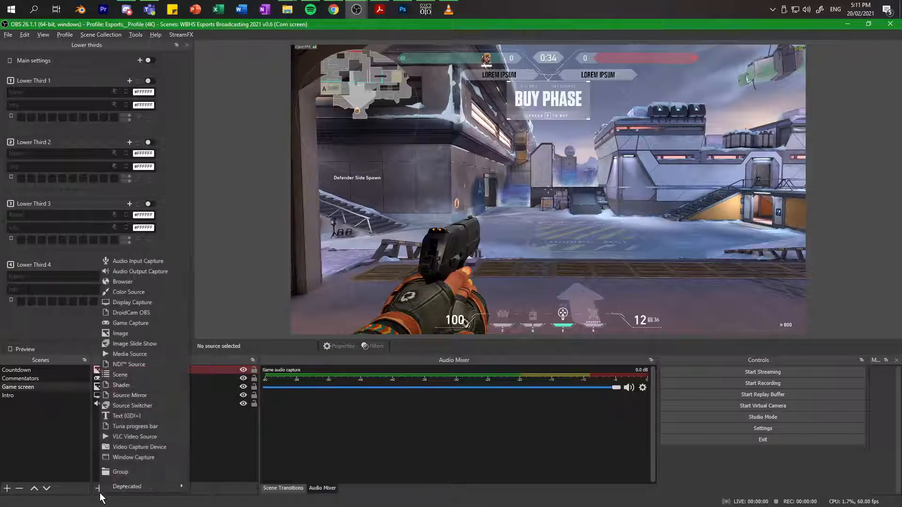
click(123, 416)
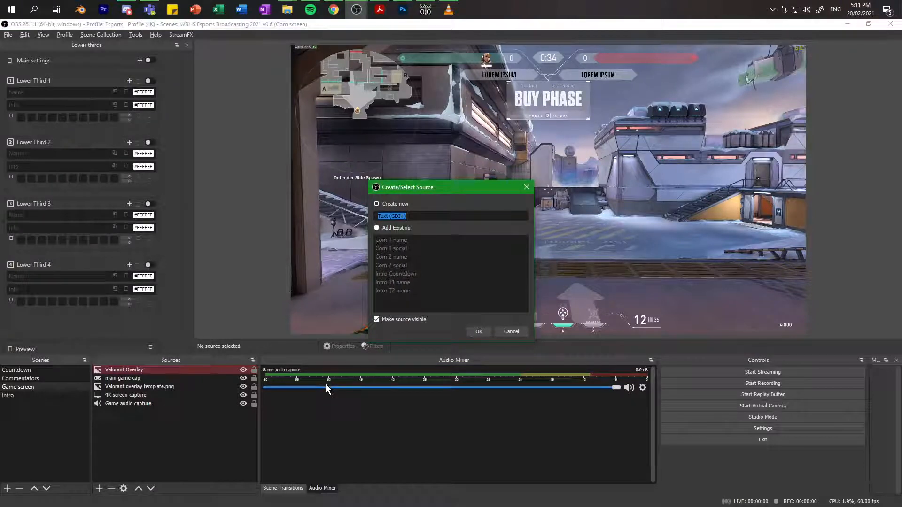
text(Game val)
text(T1)
click(478, 332)
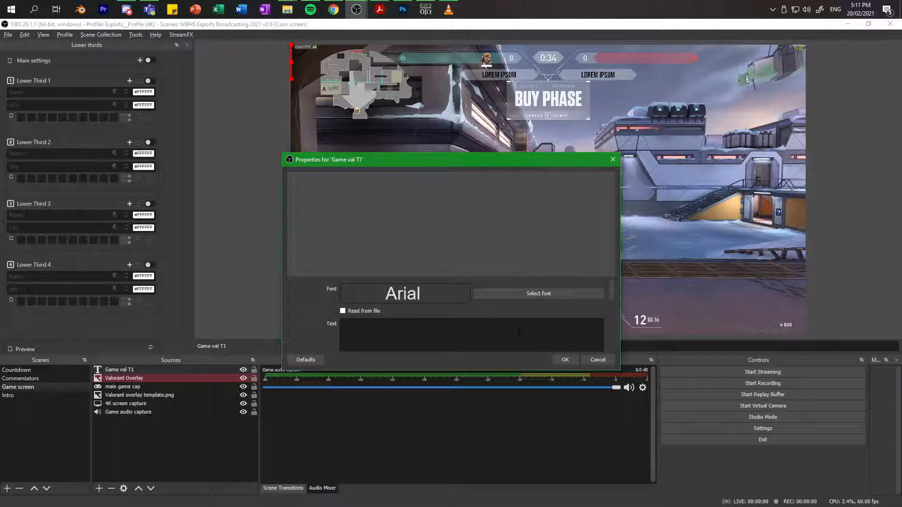
Step: Set the Game val T1 text font to Bebas Neue Regular at size 70
click(508, 296)
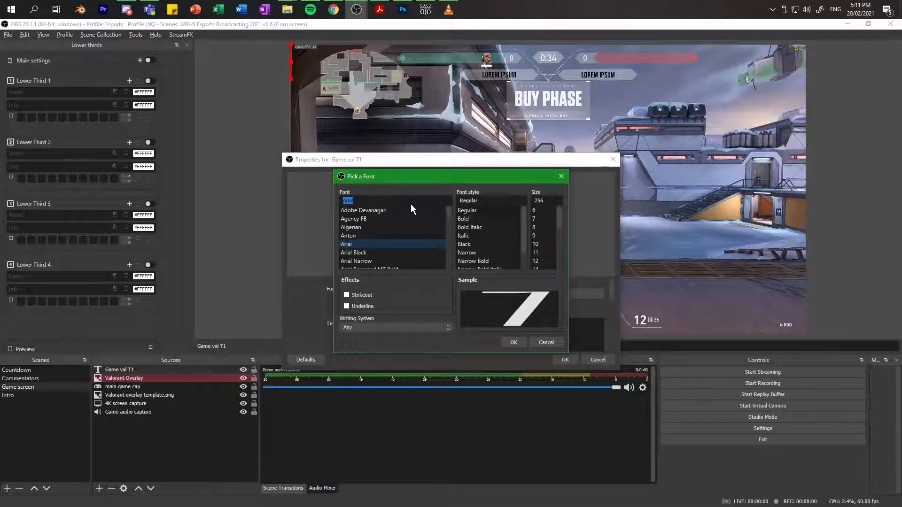
key(b)
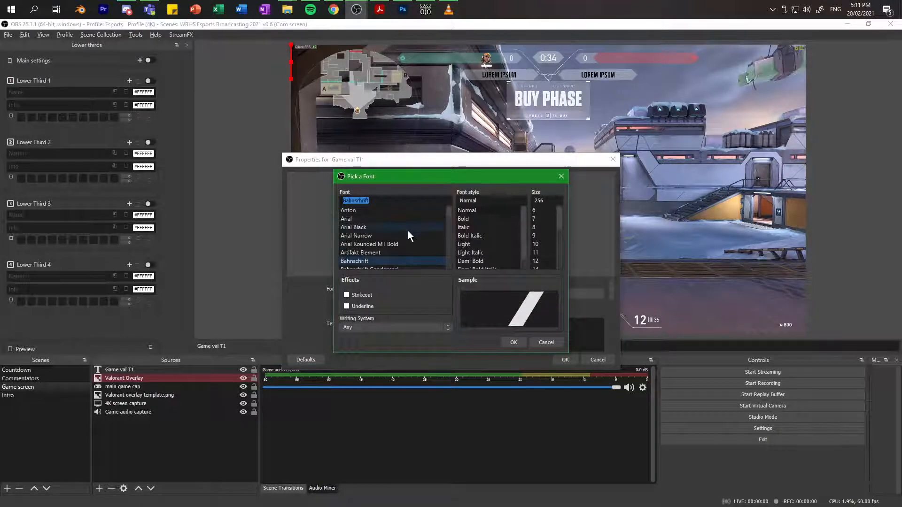
scroll(407, 230, down, 5)
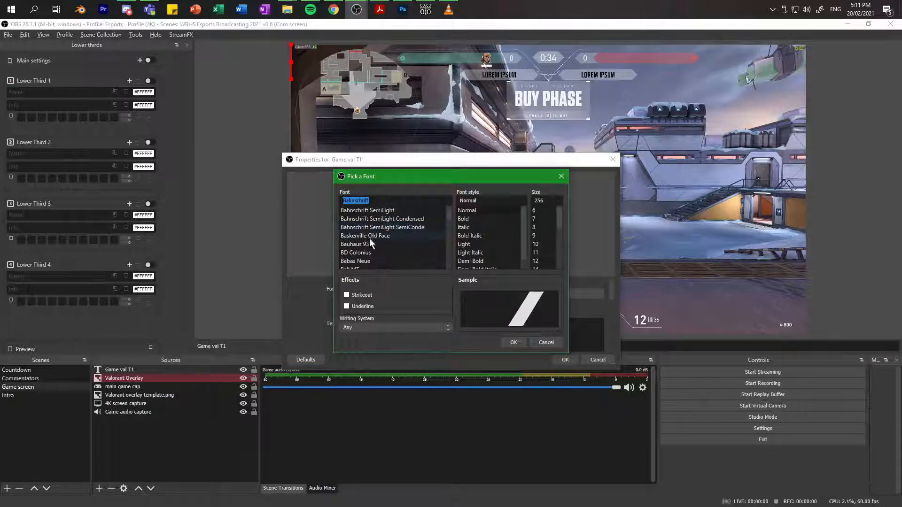
click(363, 260)
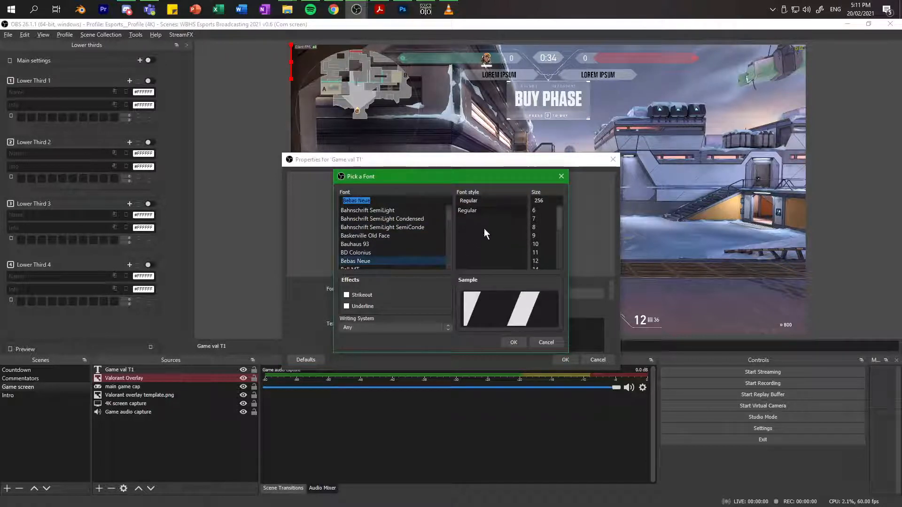
drag(546, 200, 519, 199)
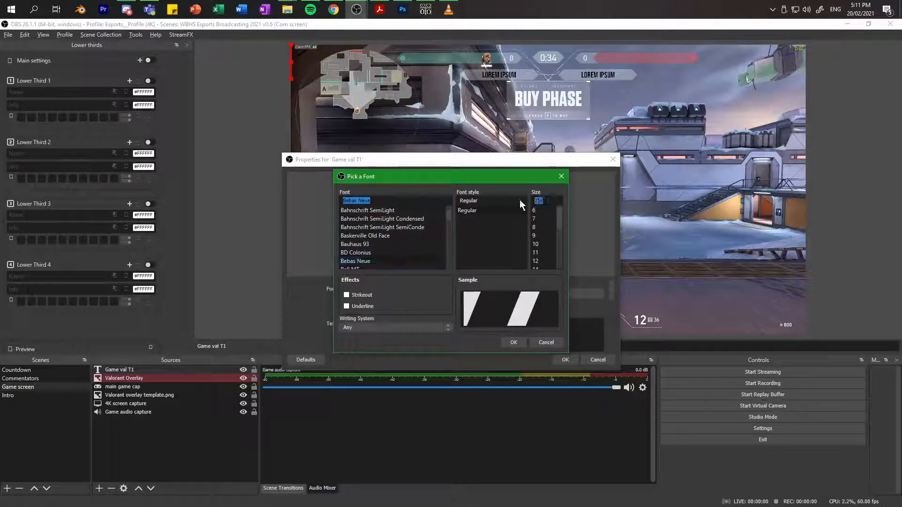
text(70)
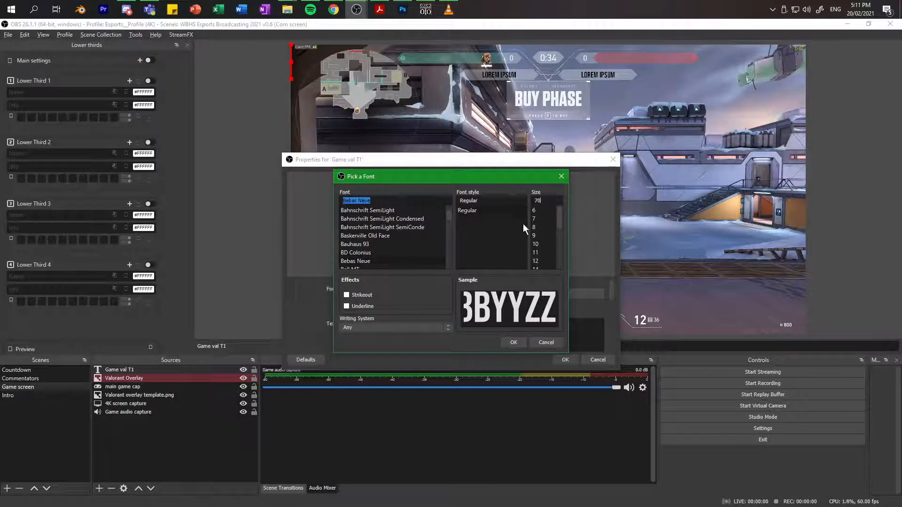
key(Return)
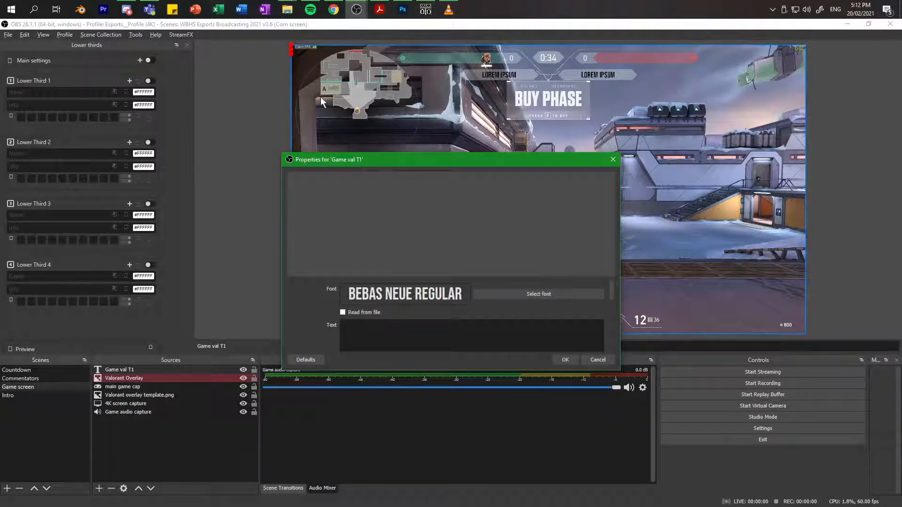
Step: Start editing the text content of the Game val T1 source
click(391, 325)
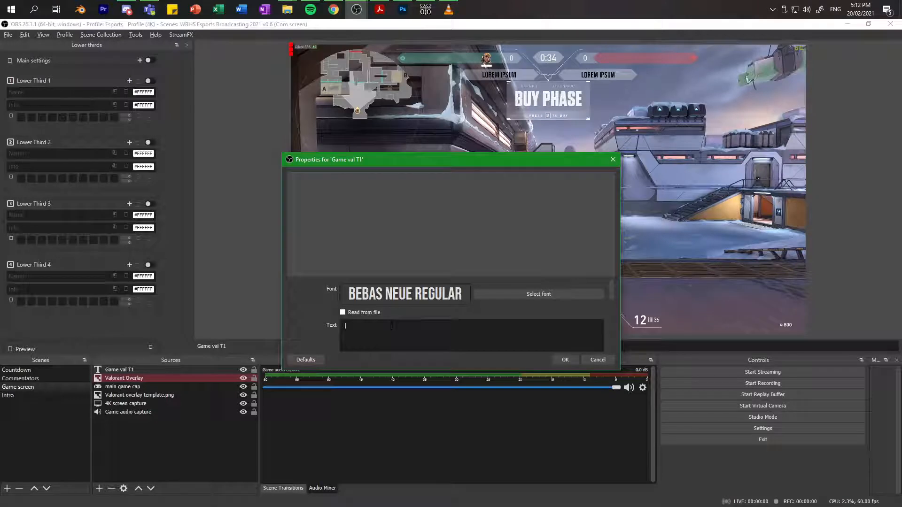
Step: Enter "lorem ipsum" as the text of Game val T1 and move it over the first team's name bar in the preview
text(lo)
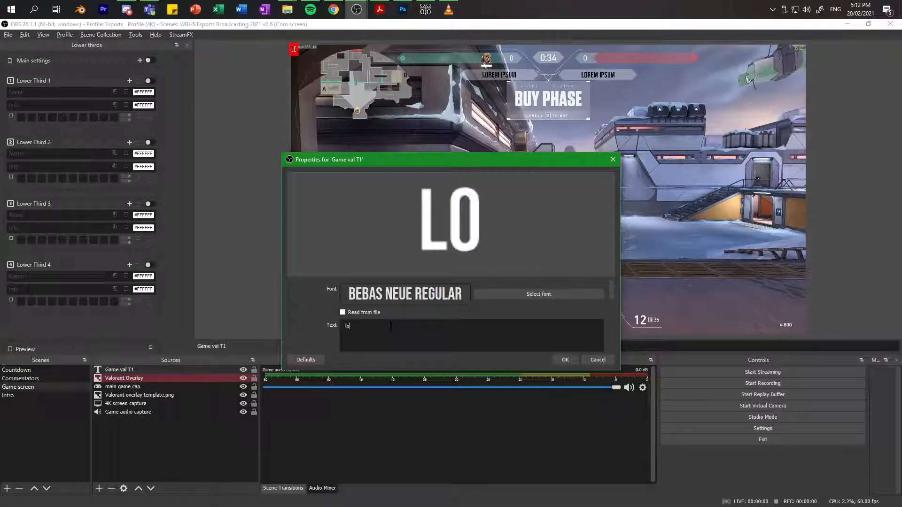
text(rem)
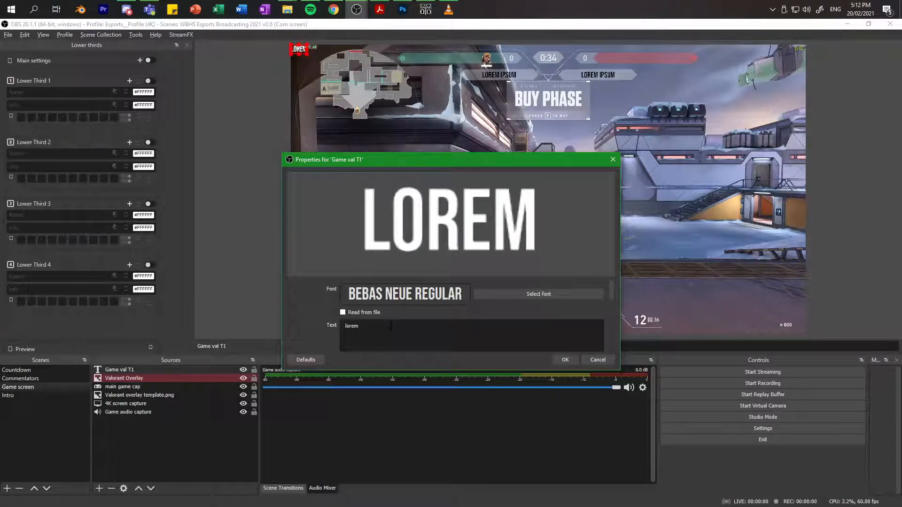
text( ip)
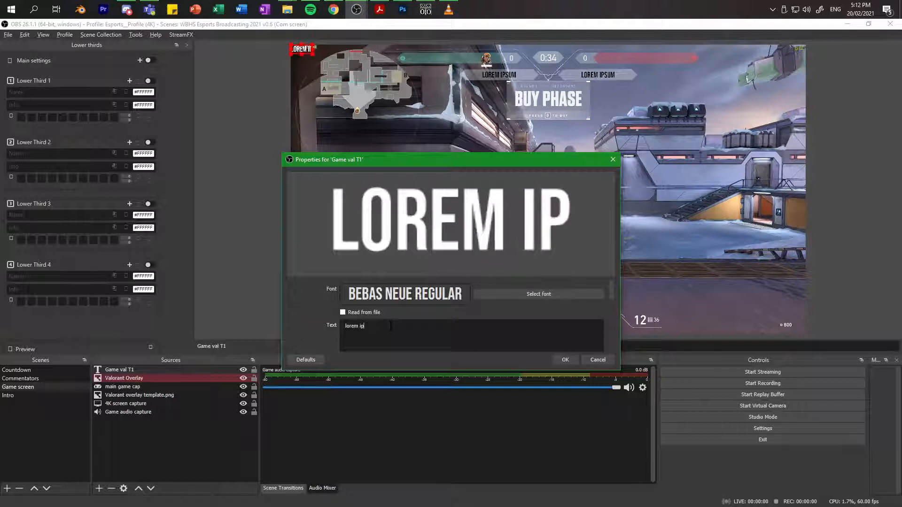
text(su)
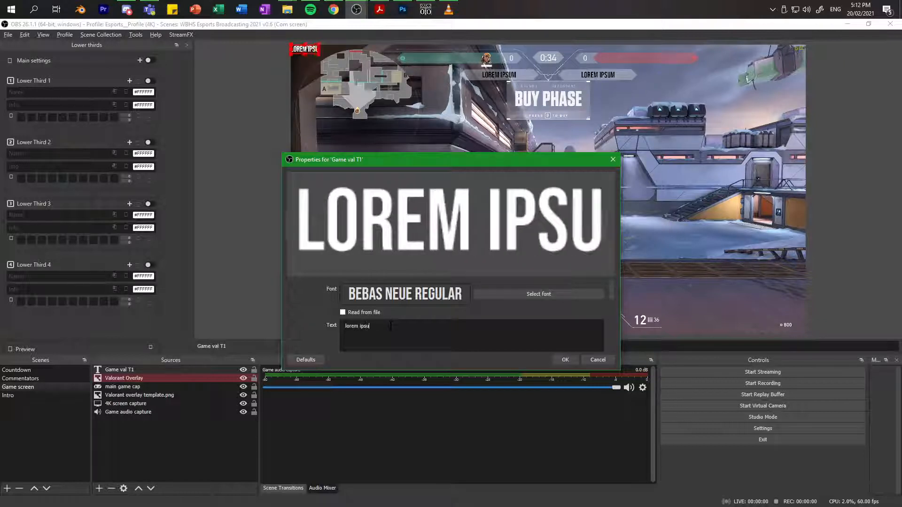
text(m)
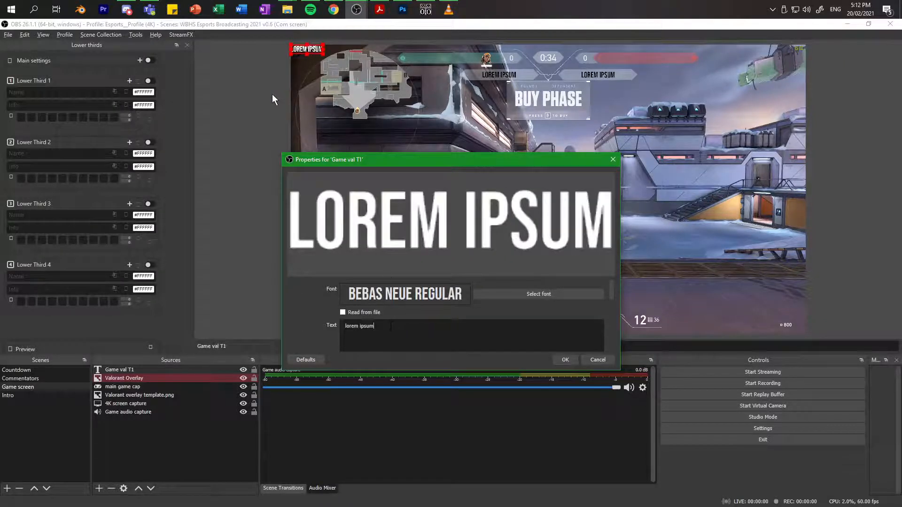
drag(309, 49, 507, 75)
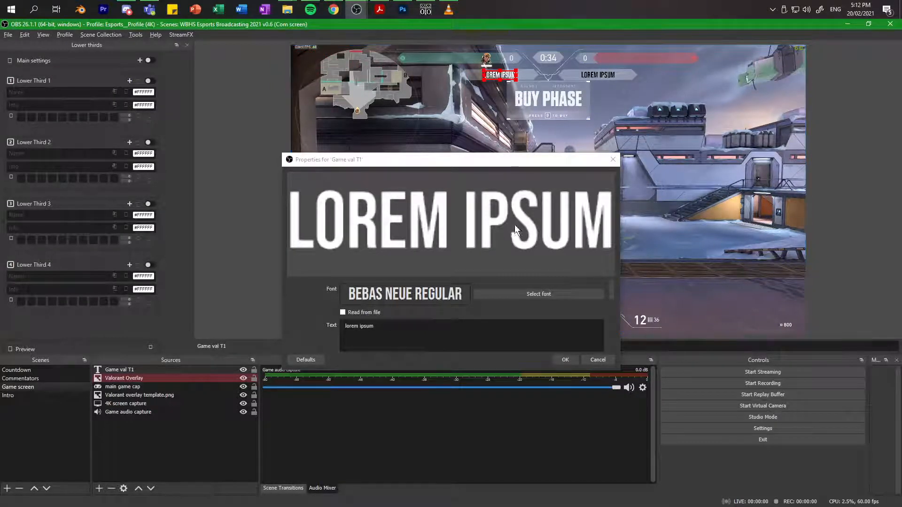
Step: Switch to Photoshop and check the font size of the first team's Lorem Ipsum text in 2021 Game Overlay.psd
click(557, 294)
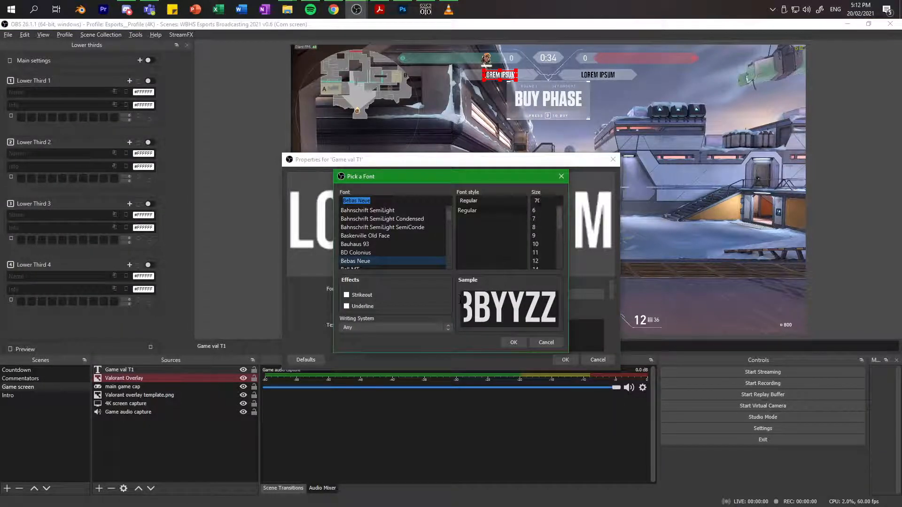
key(super+Tab)
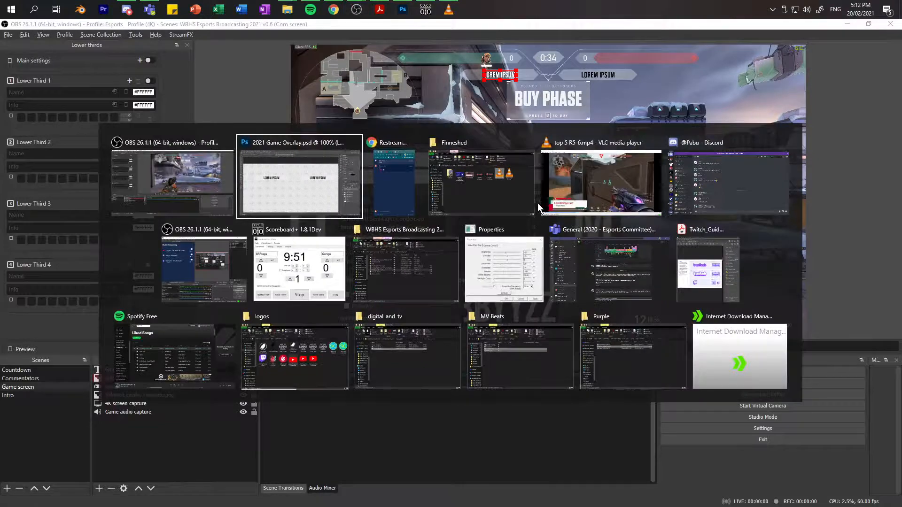
click(537, 202)
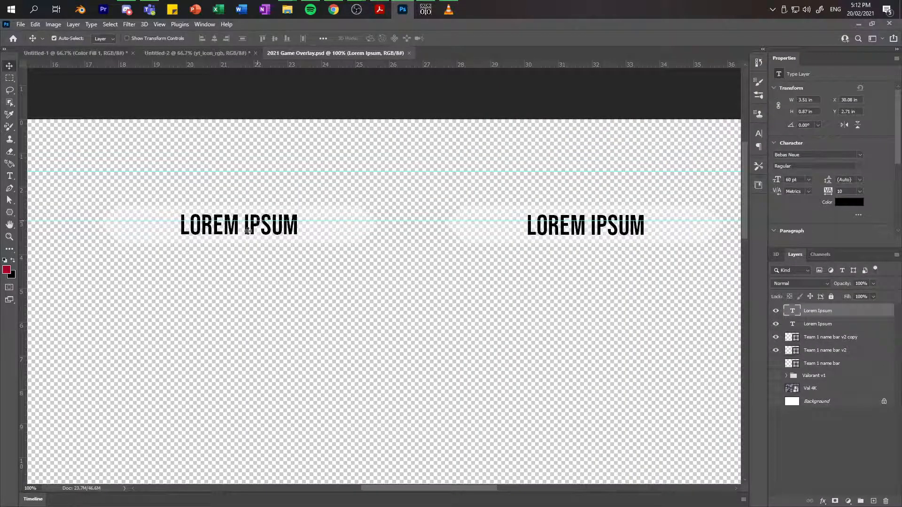
key(i)
key(ctrl+k)
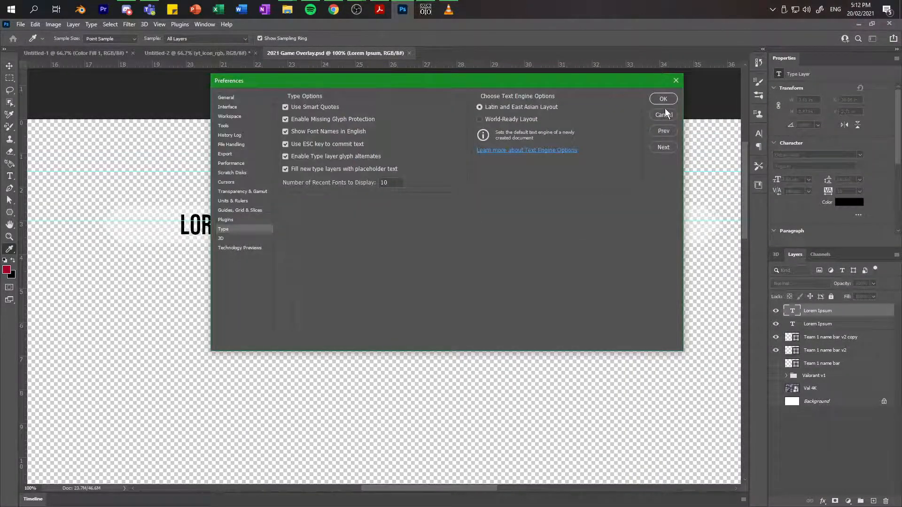
click(664, 109)
key(v)
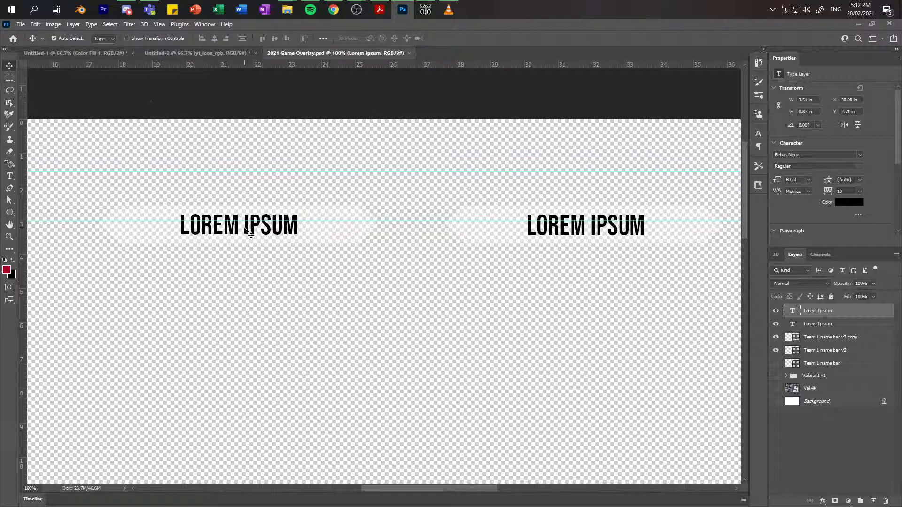
double_click(250, 234)
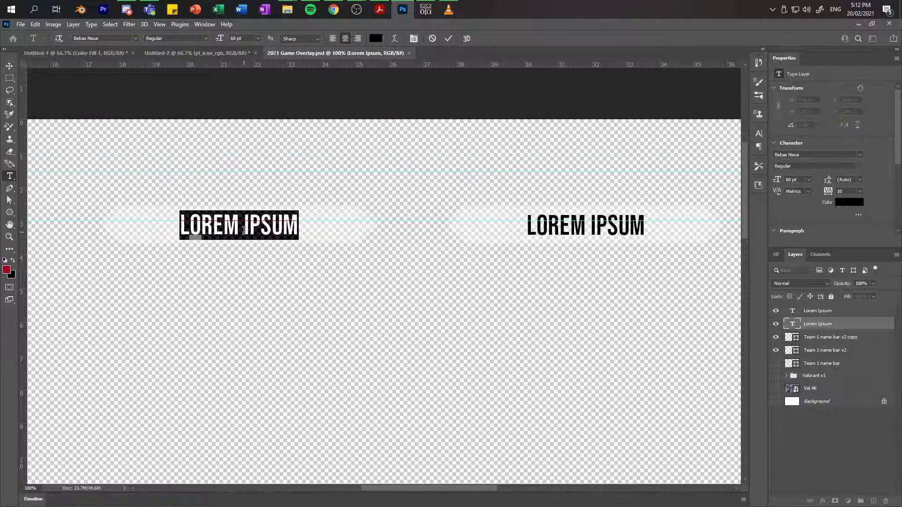
Step: Switch back to OBS, set the Game val T1 font size to 60 and apply the source properties
key(alt+Tab)
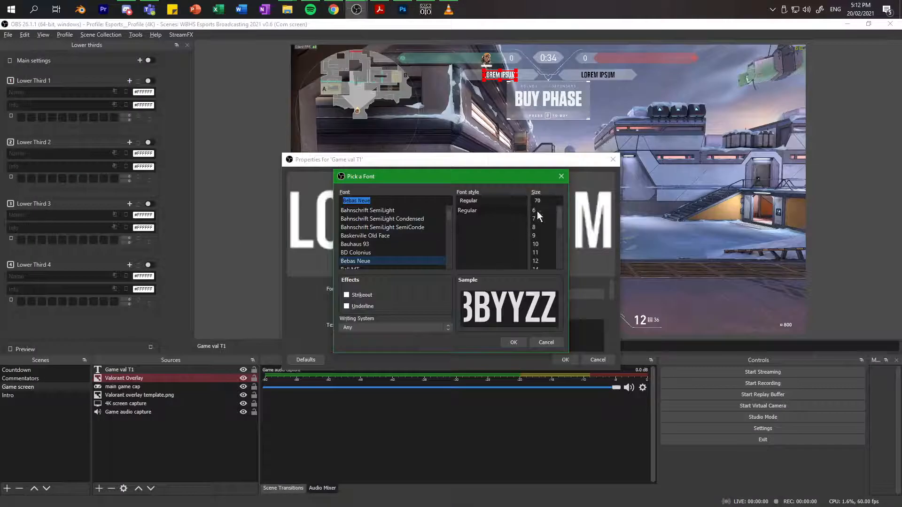
double_click(537, 201)
text(60)
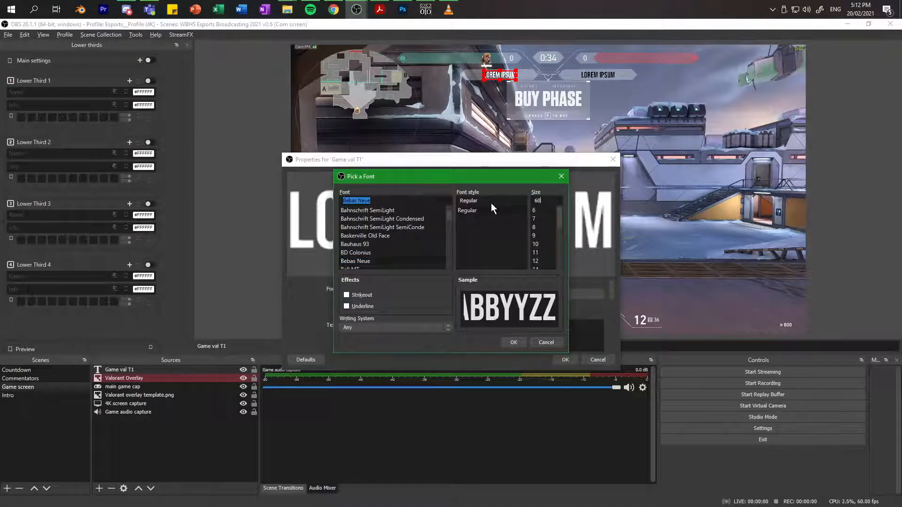
click(514, 343)
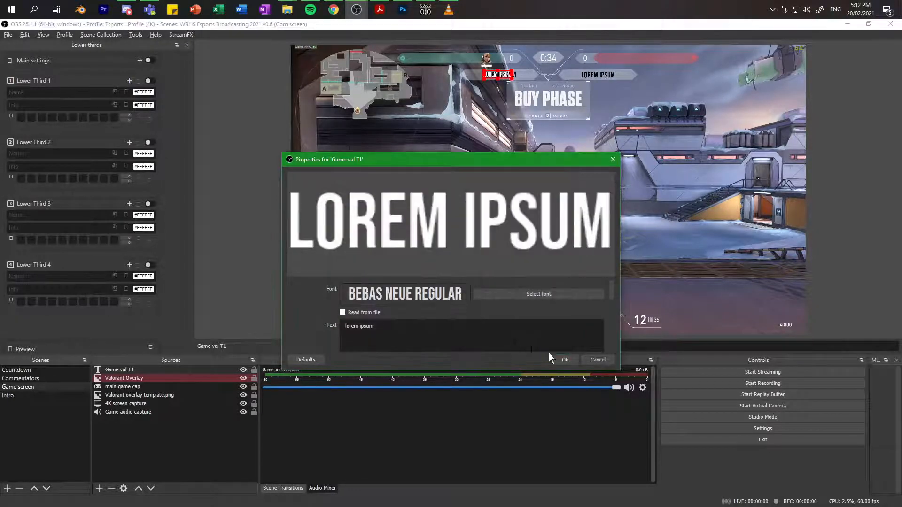
click(565, 359)
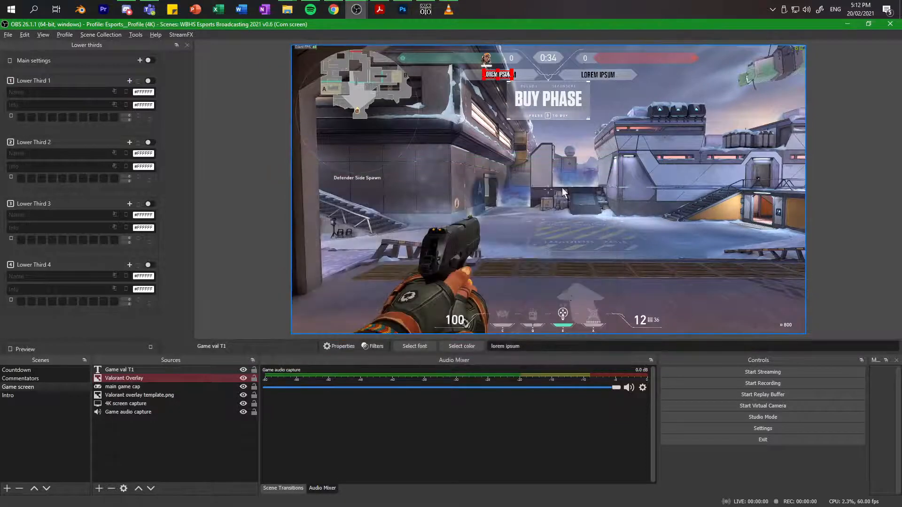
Step: Open the transform settings of the Game val T1 text and set its positional alignment to Center
drag(492, 78, 493, 77)
key(ctrl+e)
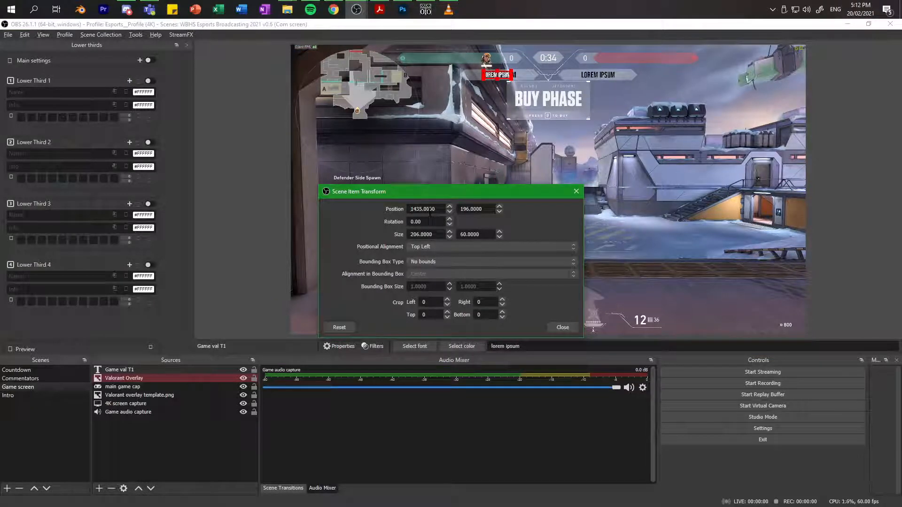
click(435, 246)
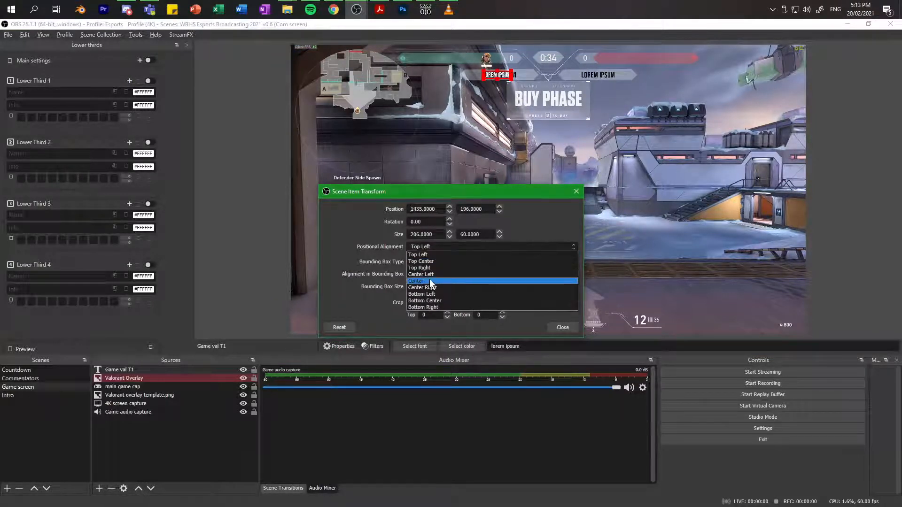
click(455, 268)
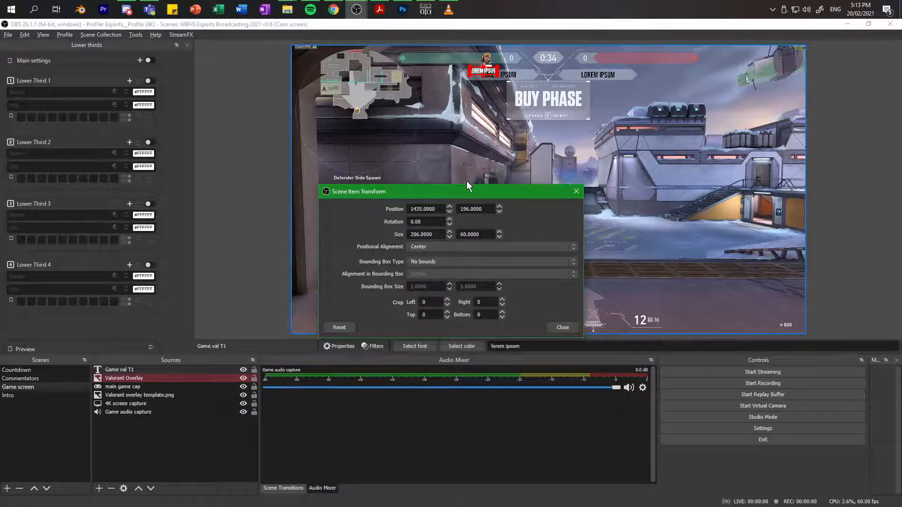
Step: Switch to Photoshop and use Free Transform to set the first team's Lorem Ipsum text to X 1554 px and Y 225 px
key(alt+Tab)
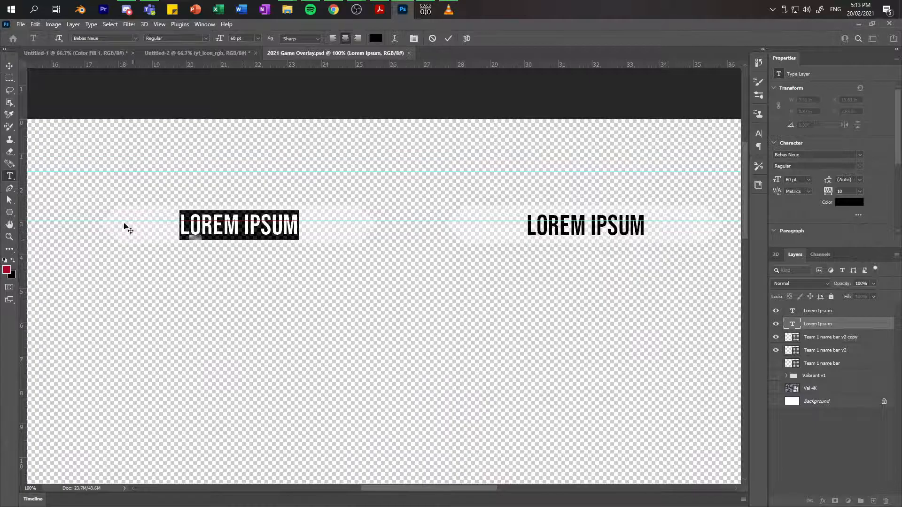
click(9, 66)
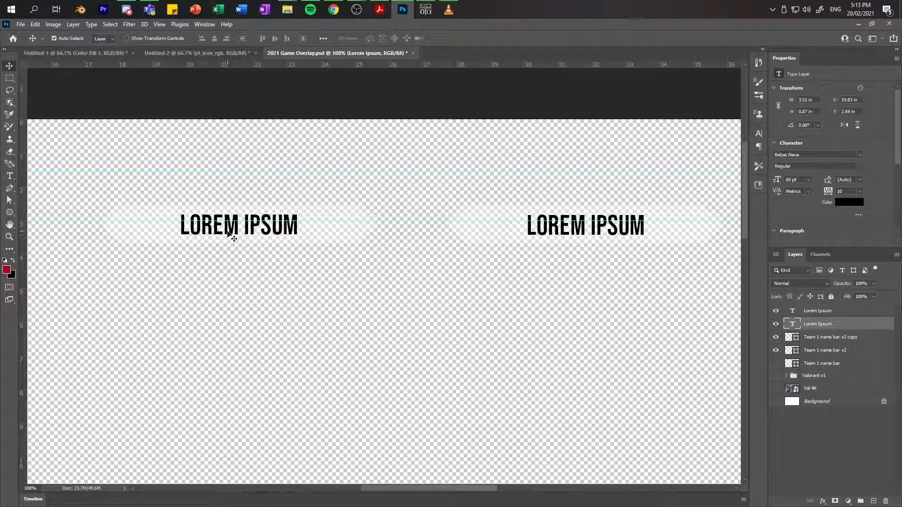
key(ctrl+t)
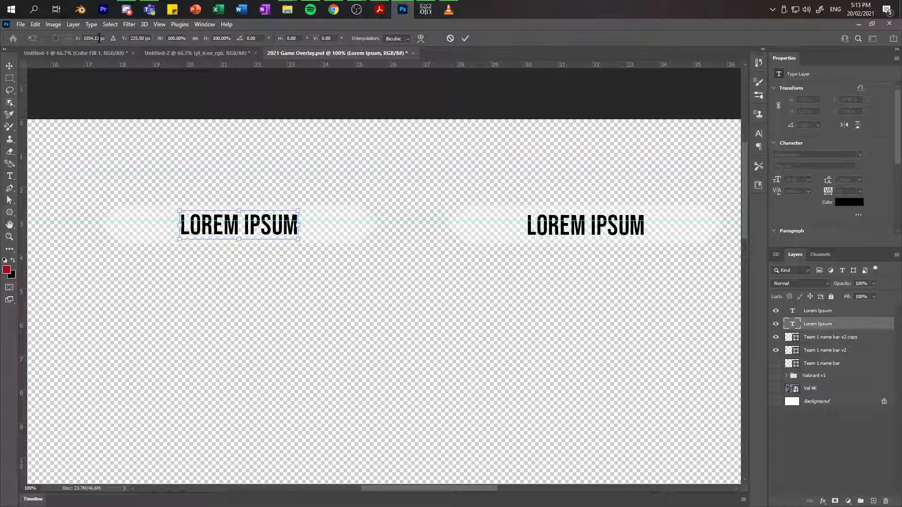
key(BackSpace)
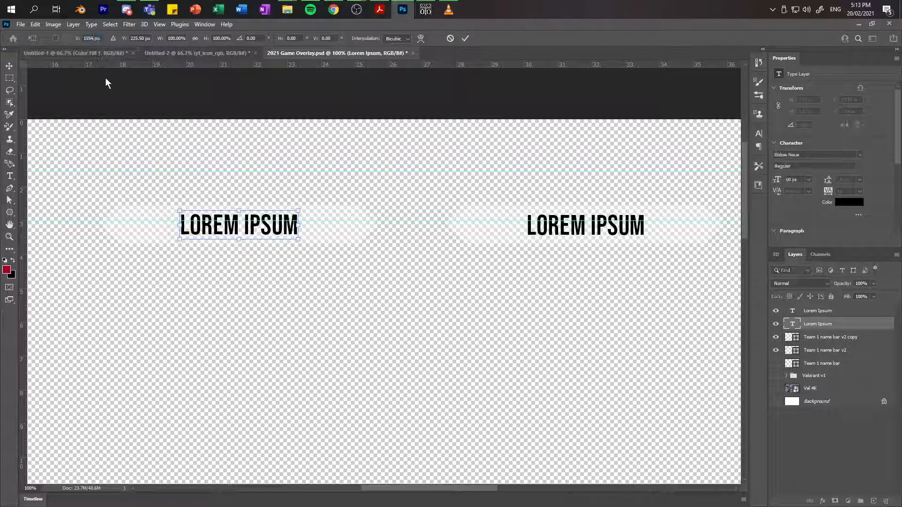
click(146, 40)
drag(144, 39, 138, 39)
key(Return)
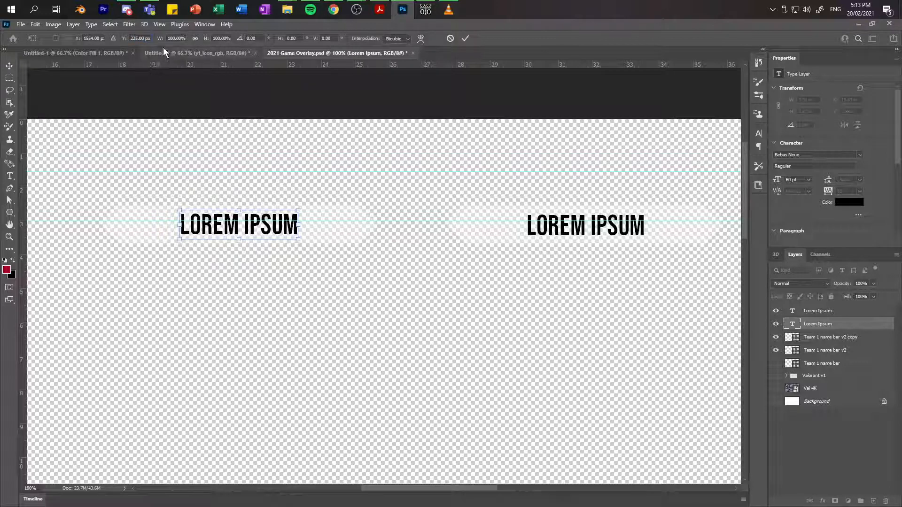
Step: Take the layer's X value from Photoshop and set the Game val T1 text's horizontal position to 1554 in OBS
double_click(89, 38)
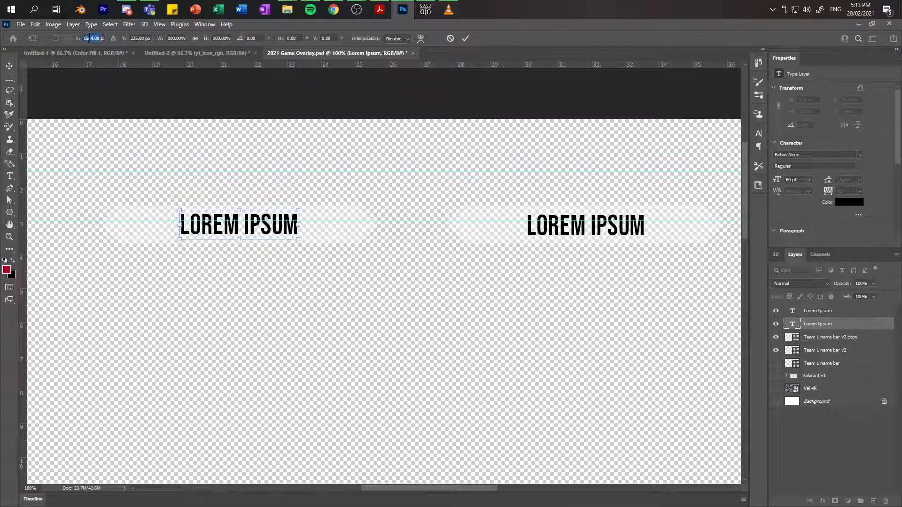
key(alt+Tab)
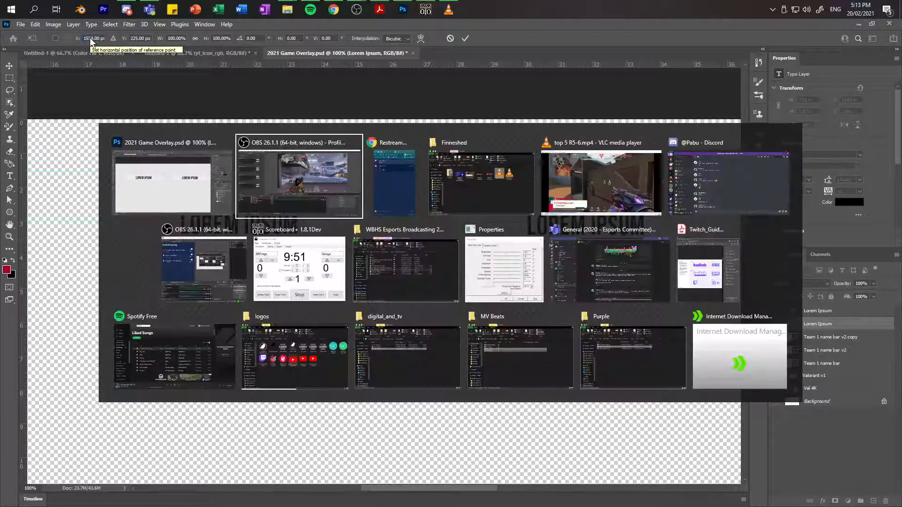
double_click(412, 209)
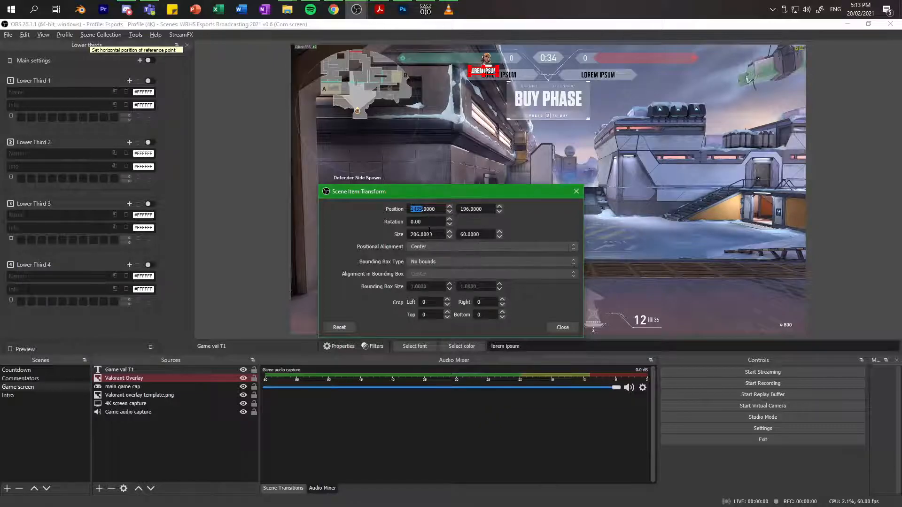
key(alt+Tab)
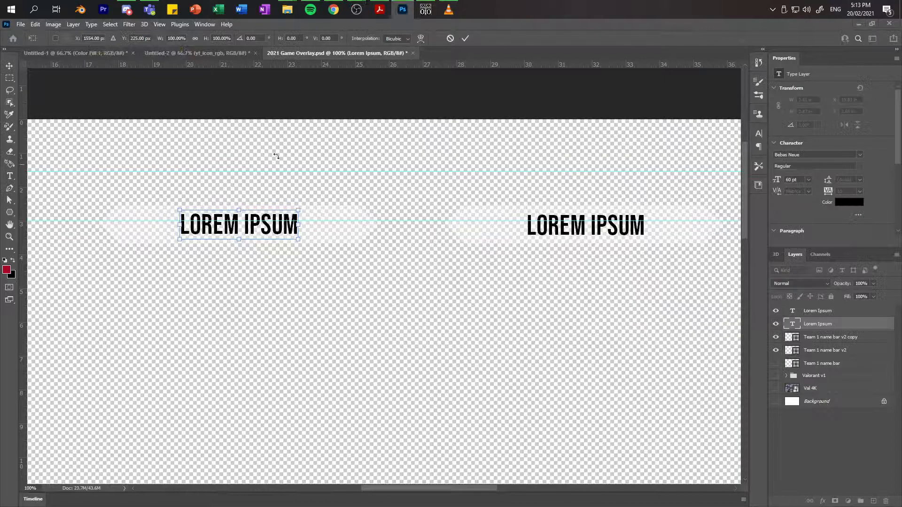
click(90, 38)
key(alt+Tab)
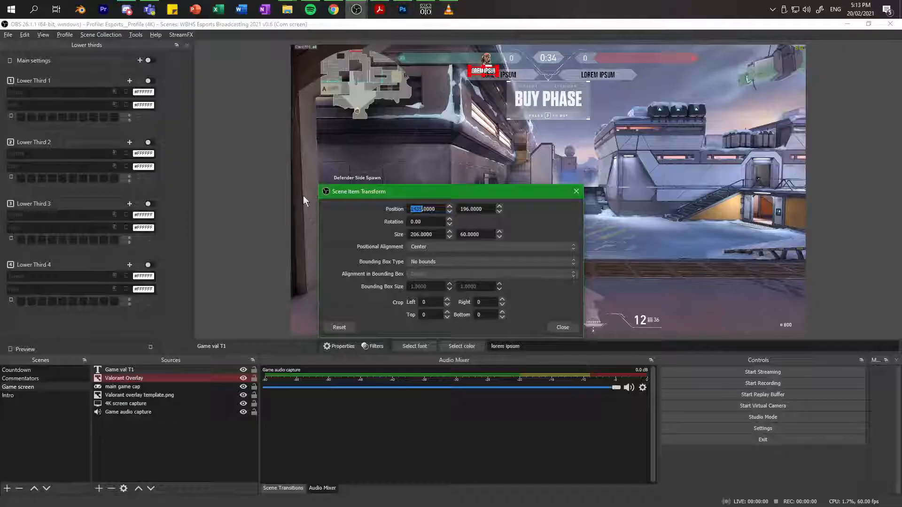
text(1554)
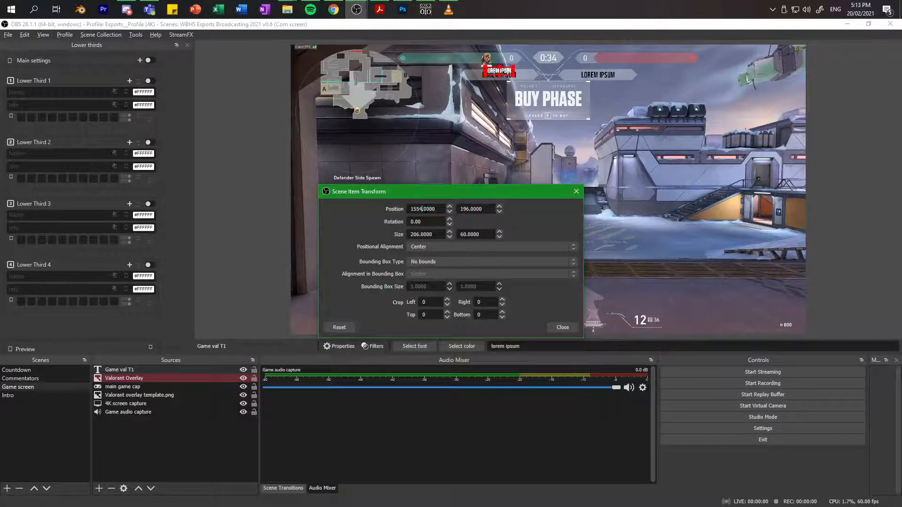
Step: Recheck the layer's Y value in Photoshop, set Game val T1's vertical position to 225 in OBS, and select that source
key(alt+Tab)
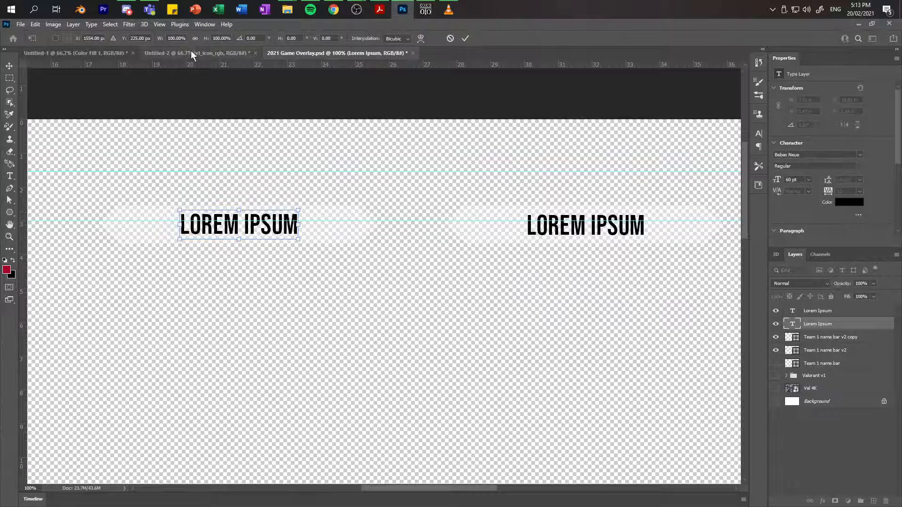
double_click(134, 38)
drag(139, 38, 130, 39)
key(alt+Tab)
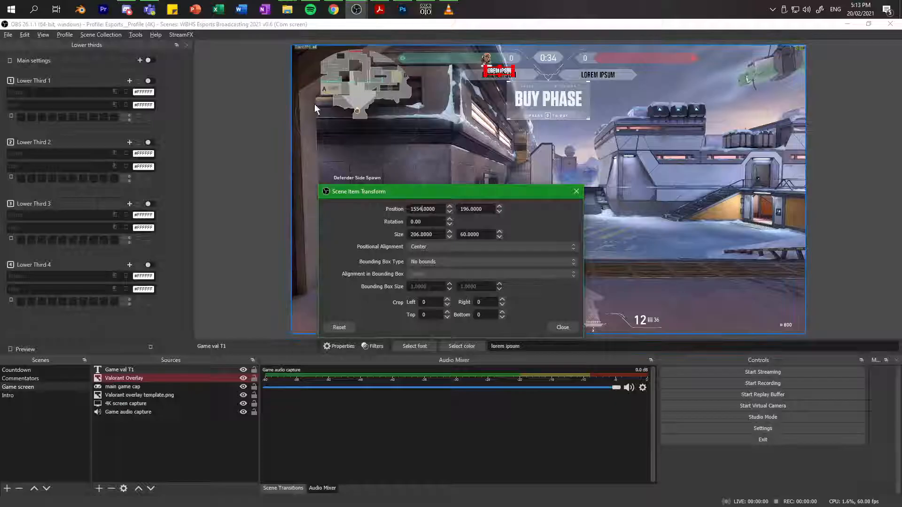
drag(469, 209, 459, 209)
text(225)
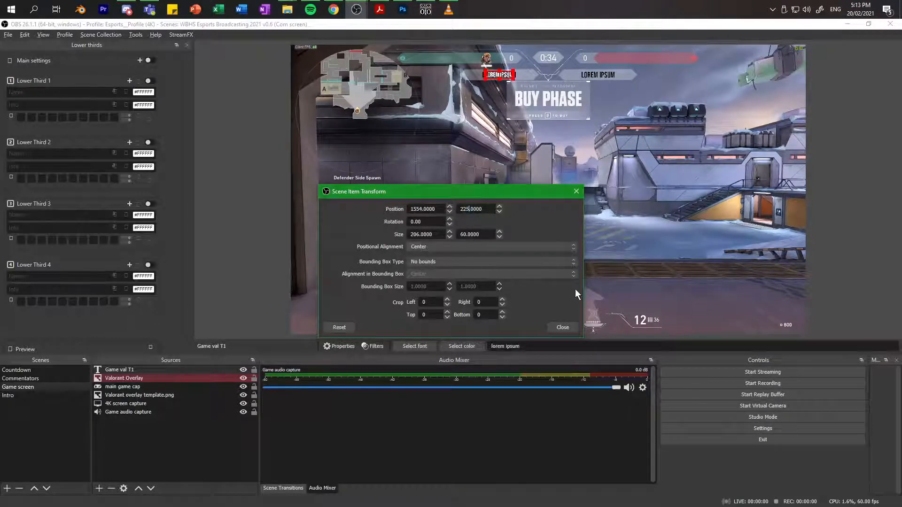
click(562, 327)
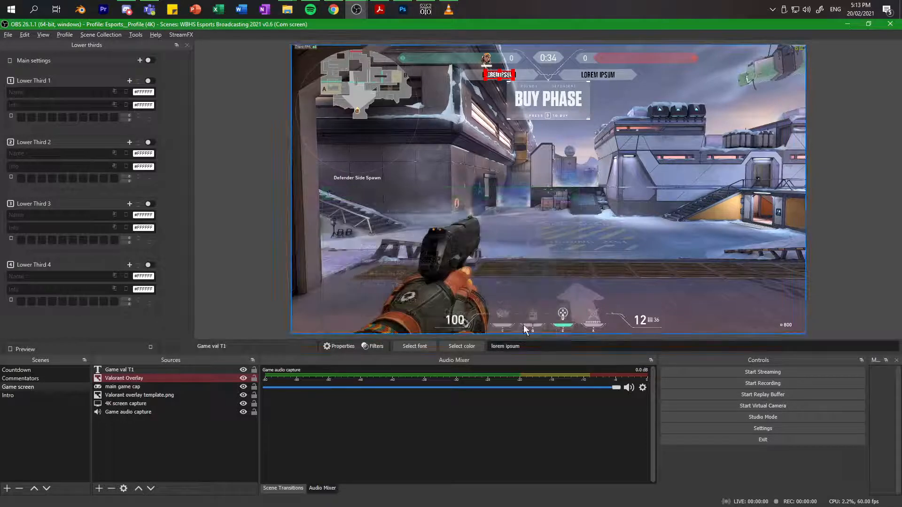
click(181, 370)
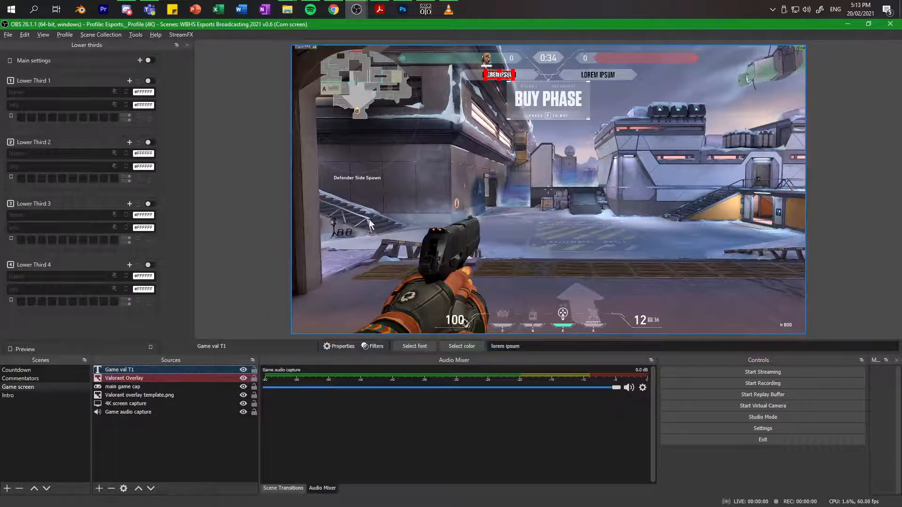
Step: Set the colour label of the Game val T1 source to blue
right_click(152, 370)
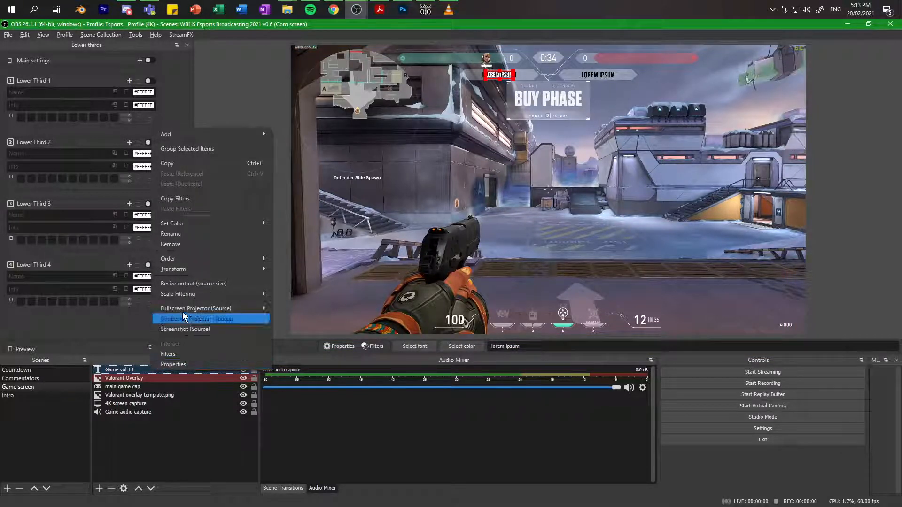
mouse_move(205, 227)
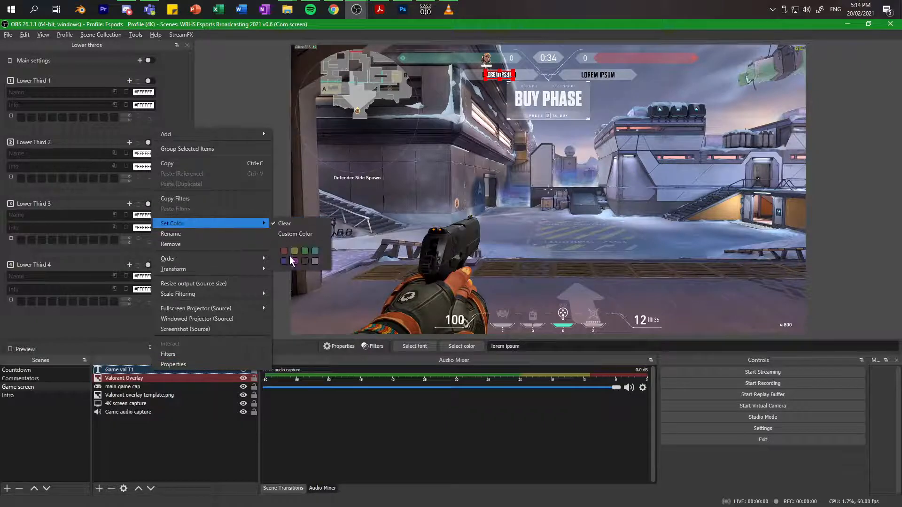
click(125, 371)
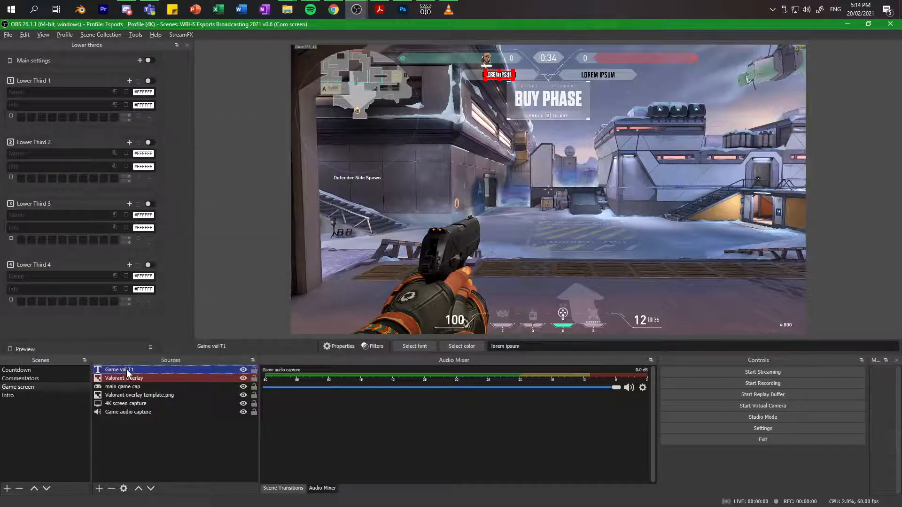
Step: Set the font size of the Game val T1 text to 68 in its properties and accept the change
right_click(126, 370)
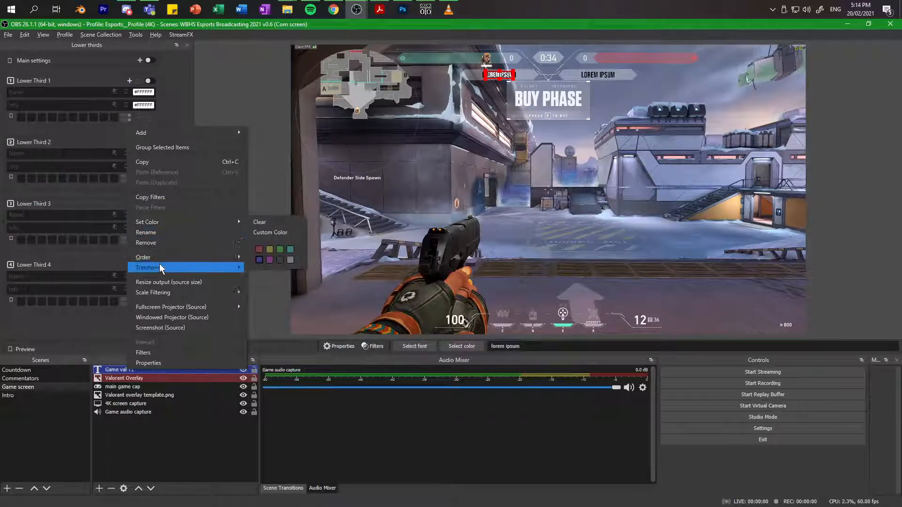
click(148, 363)
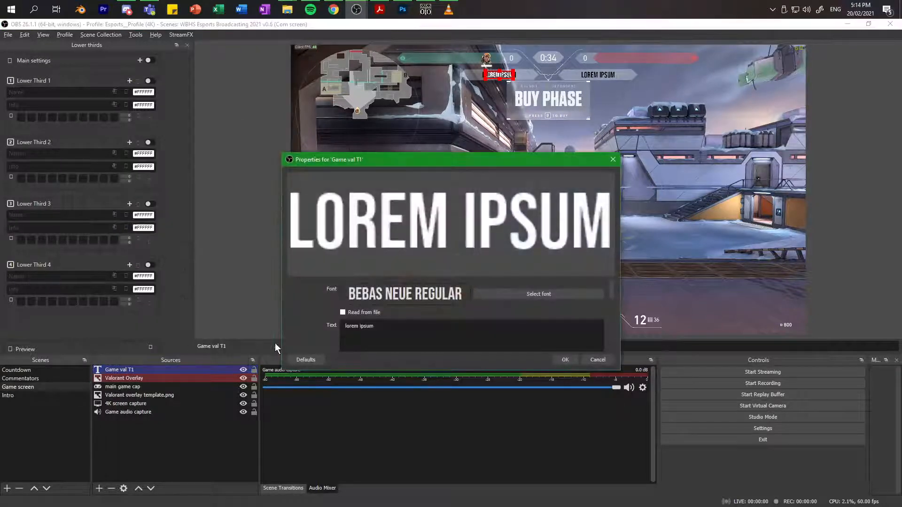
click(505, 295)
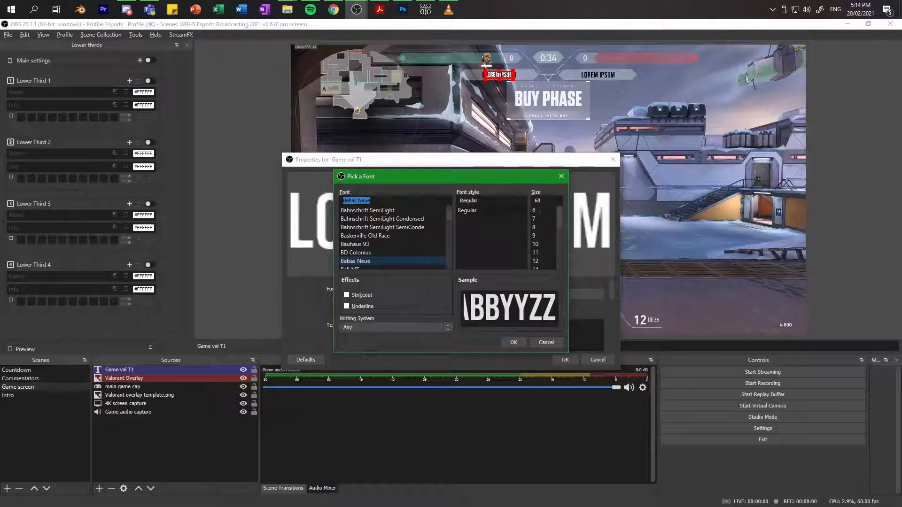
double_click(537, 200)
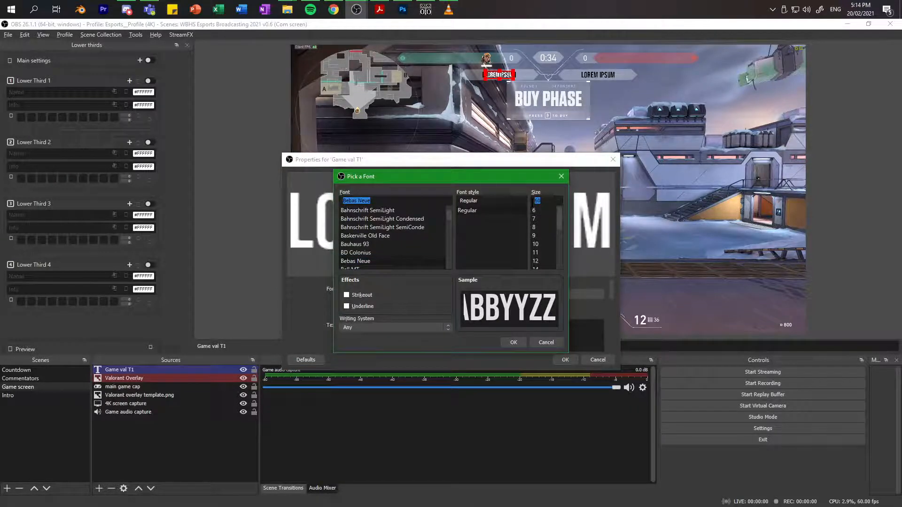
text(67)
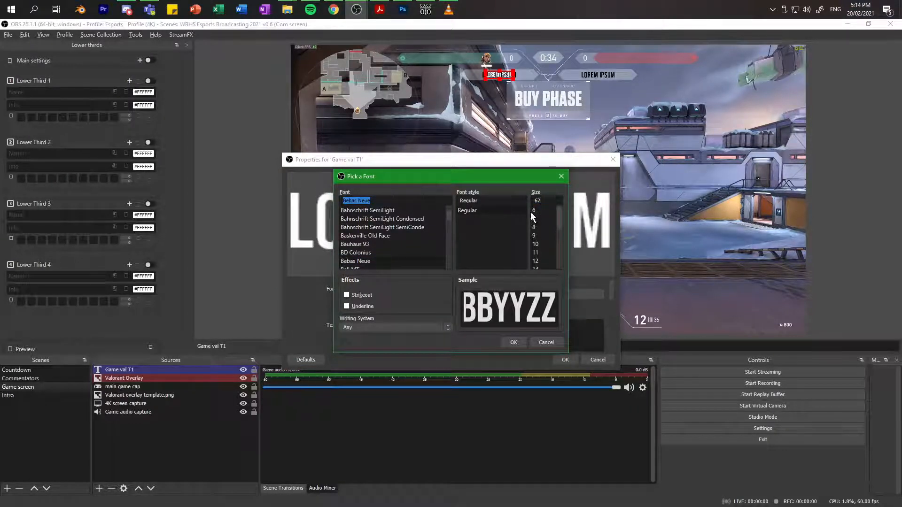
key(BackSpace)
text(8)
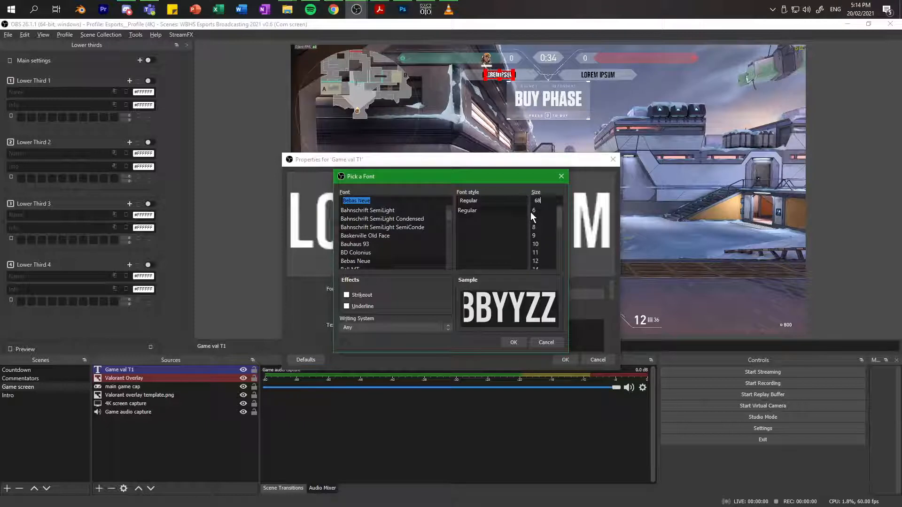
click(520, 340)
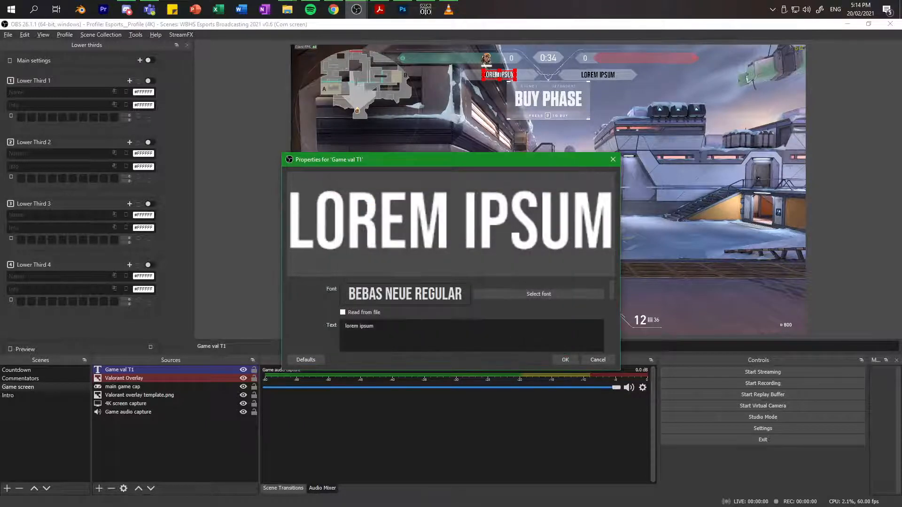
click(567, 361)
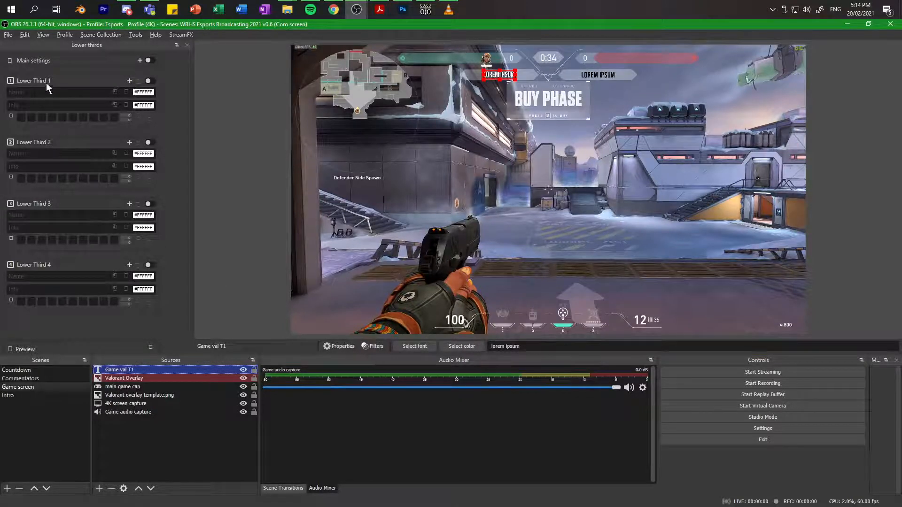
Step: Switch to the Pro settings profile and set the Game val T1 text's font size to 70
click(63, 39)
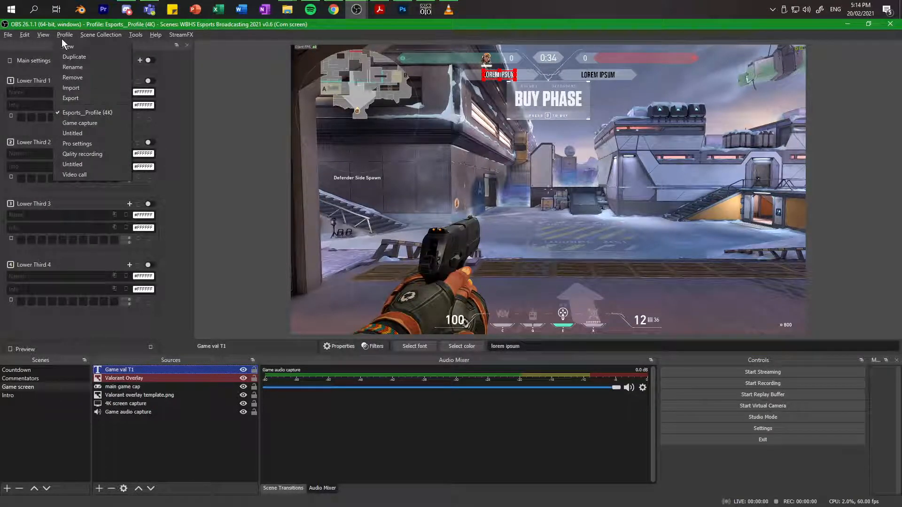
click(97, 144)
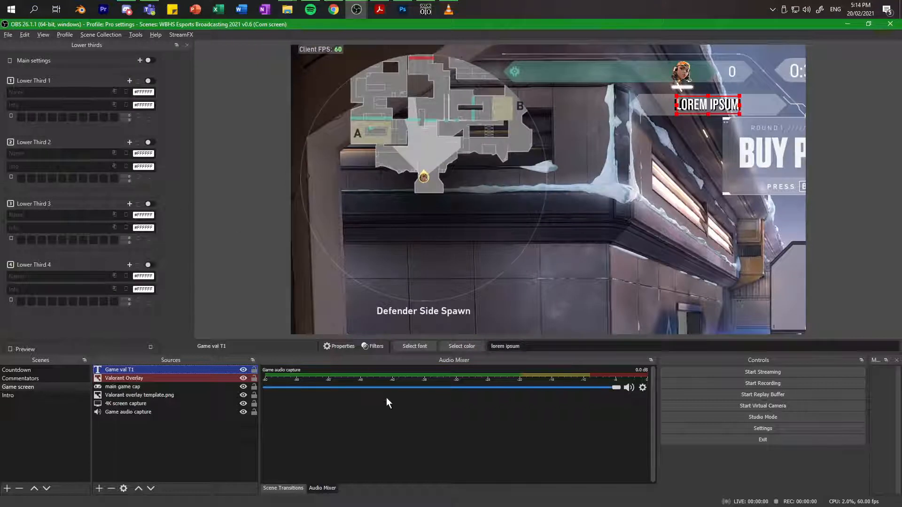
click(415, 346)
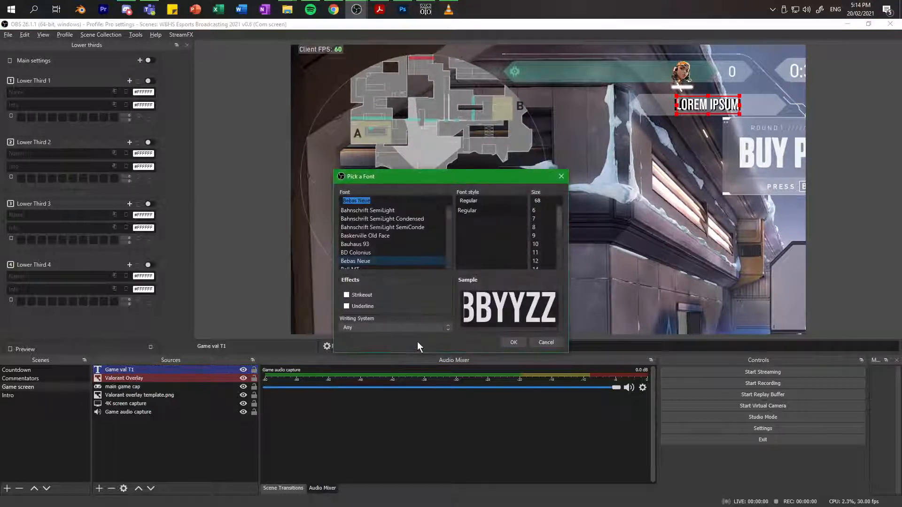
double_click(536, 200)
text(59)
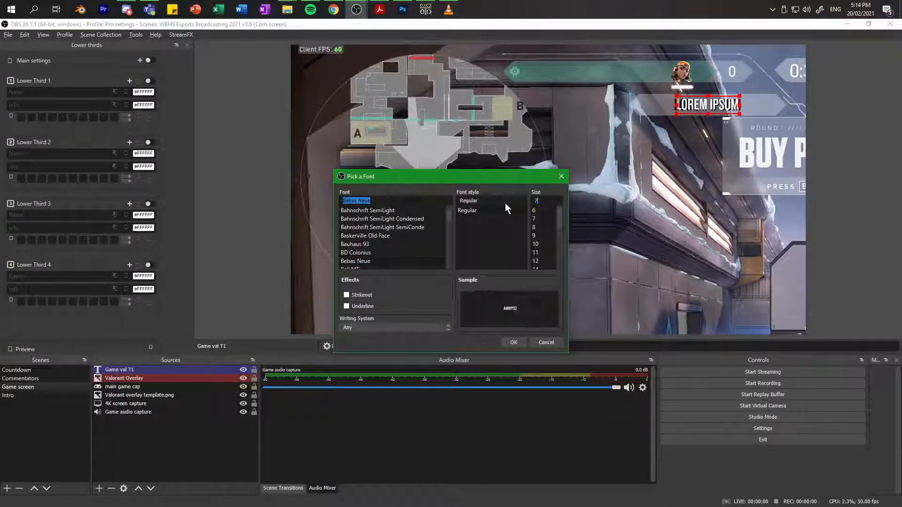
key(Return)
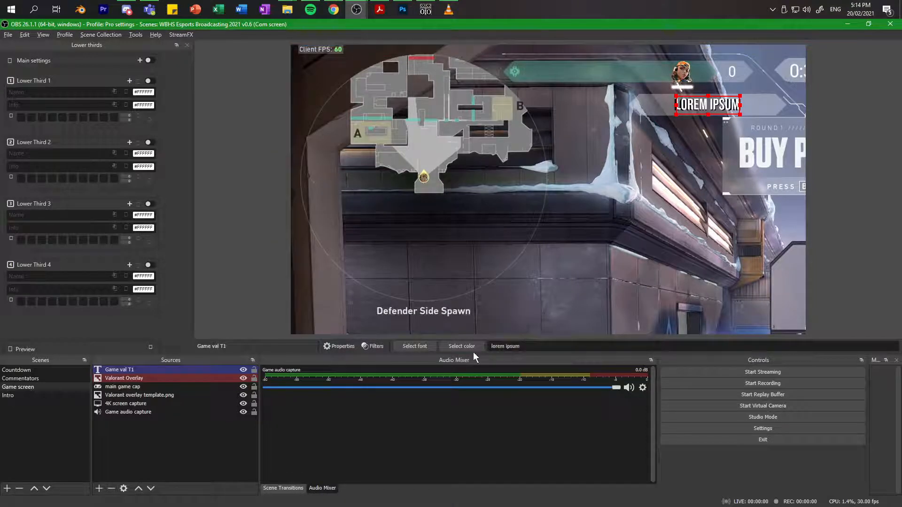
Step: Set the Game val T1 text's font size to 72
click(422, 346)
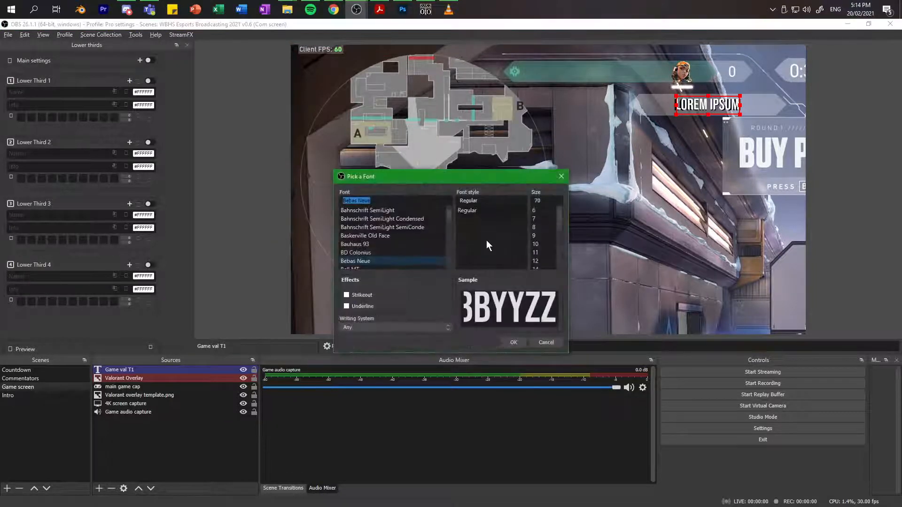
double_click(538, 201)
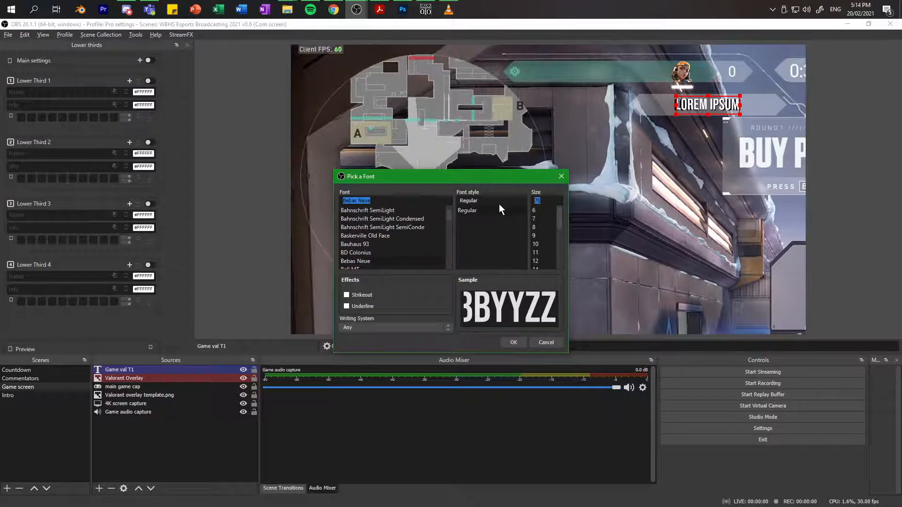
text(7)
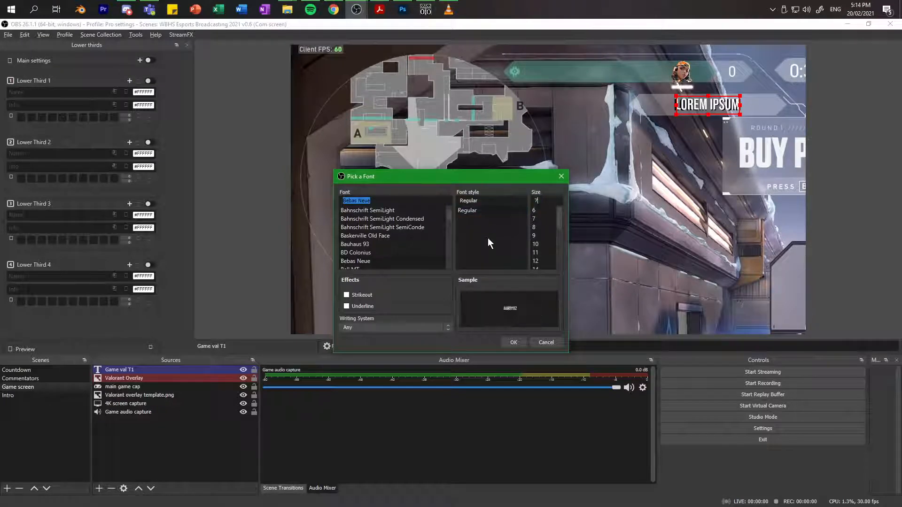
text(2)
key(Return)
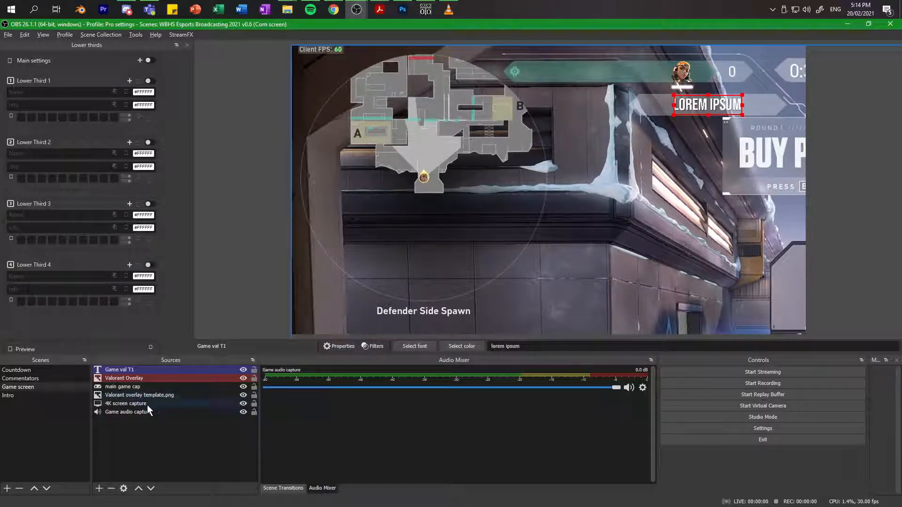
Step: Change the Game val T1 text's colour to black (#000000) in its properties
double_click(153, 371)
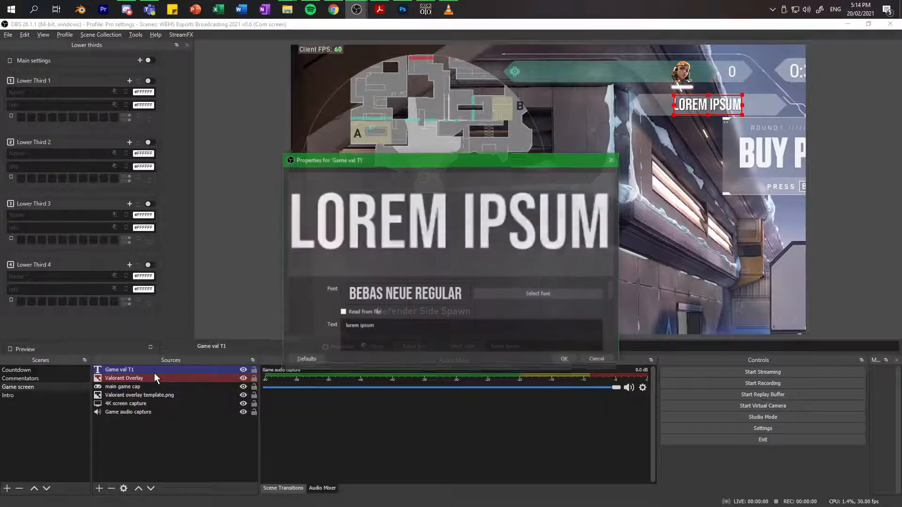
scroll(347, 324, down, 3)
click(538, 348)
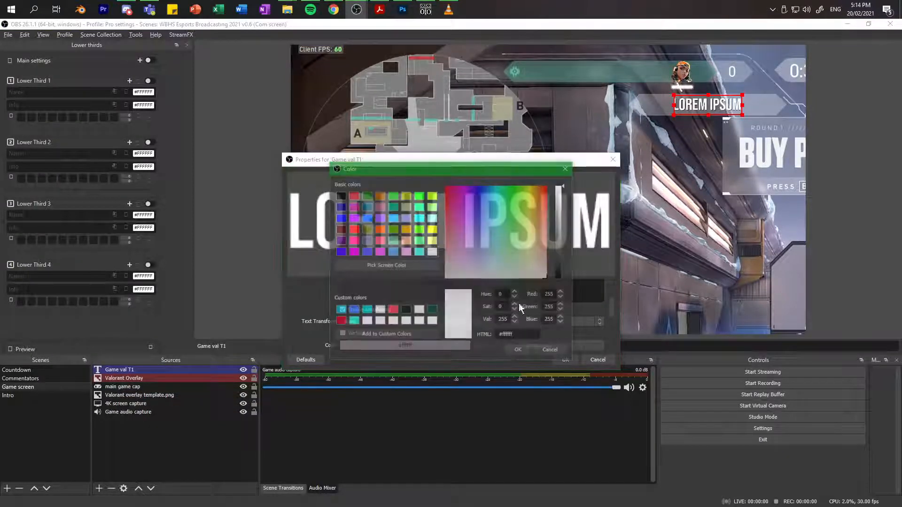
drag(560, 249, 537, 365)
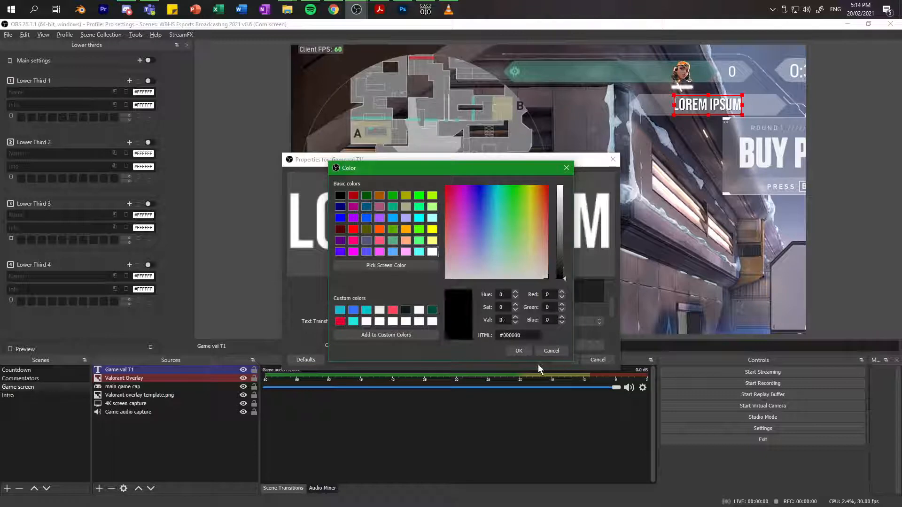
click(528, 350)
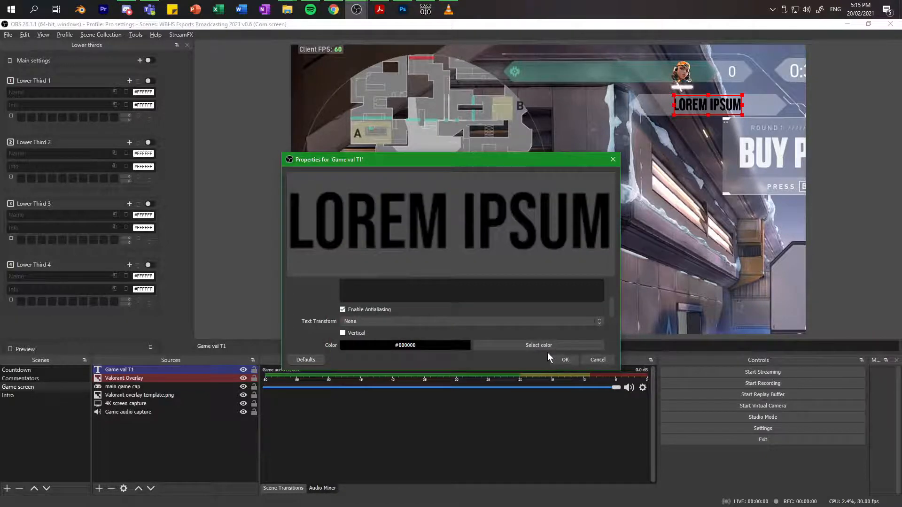
click(562, 362)
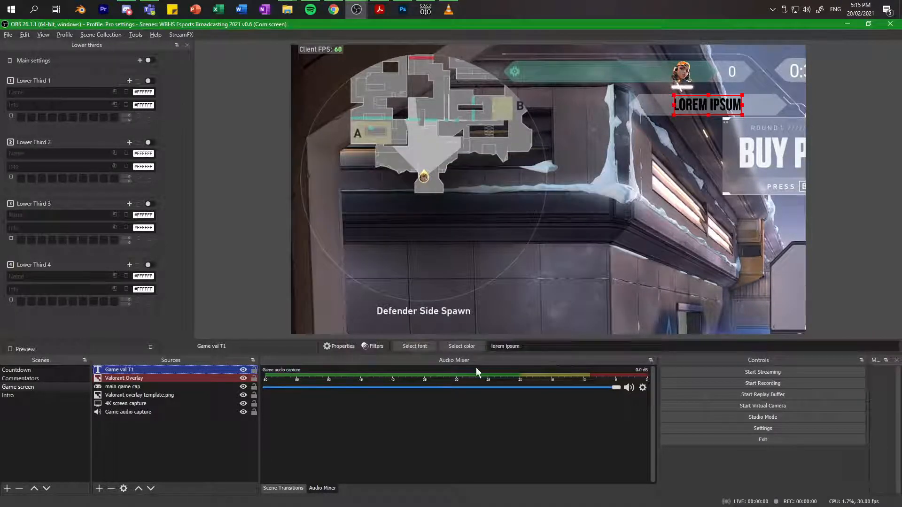
Step: Switch to Photoshop, hide the first team's Lorem Ipsum text layer, and return to OBS
key(alt+Tab)
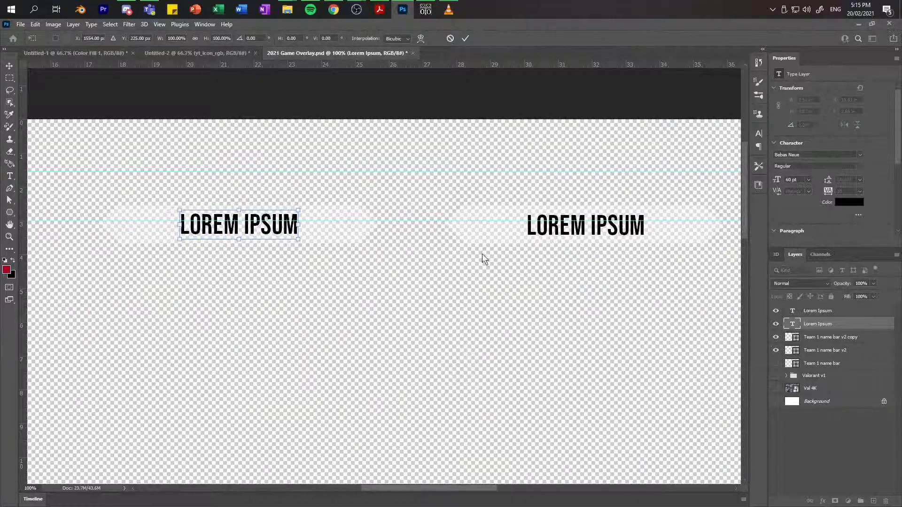
click(775, 323)
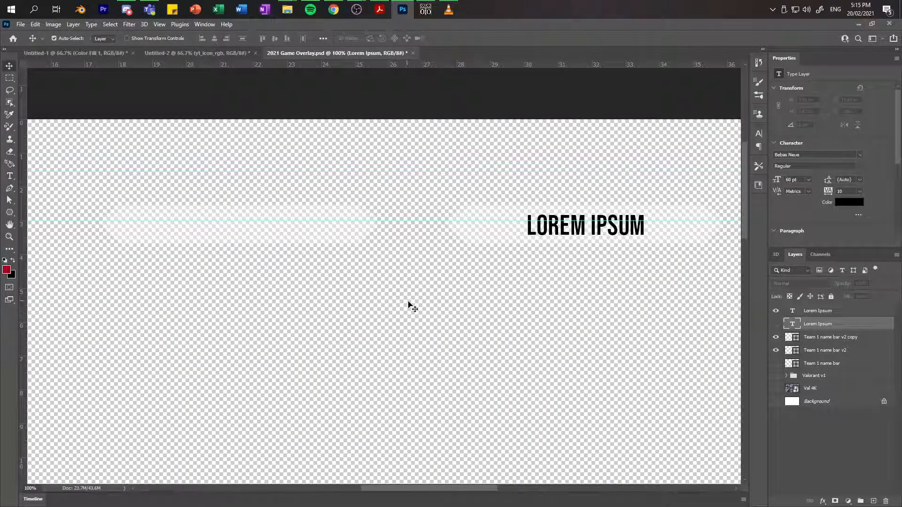
key(alt+Tab)
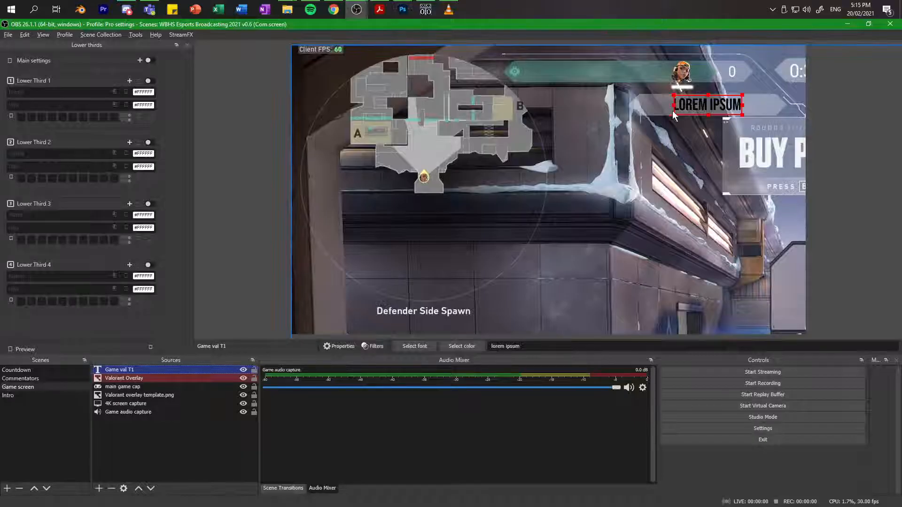
Step: Deselect the Game val T1 text and switch back to the Esports__Profile (4K) profile
click(213, 128)
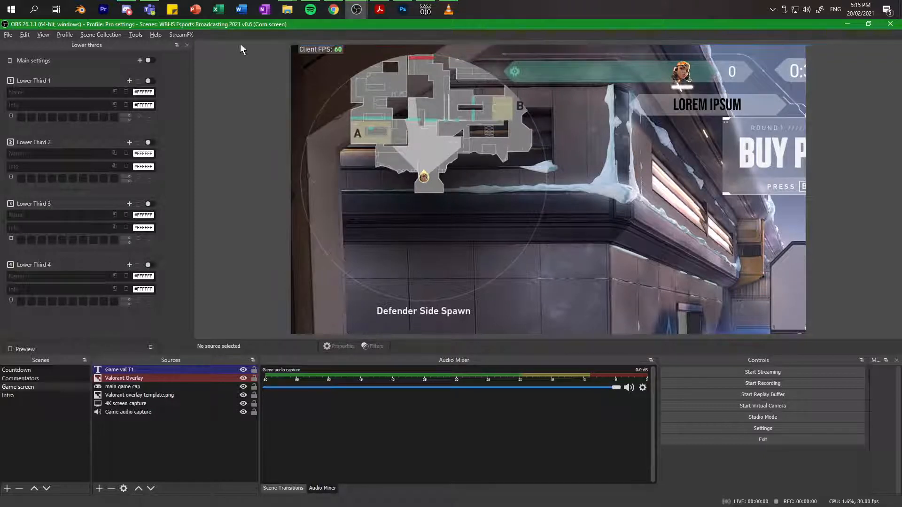
click(101, 35)
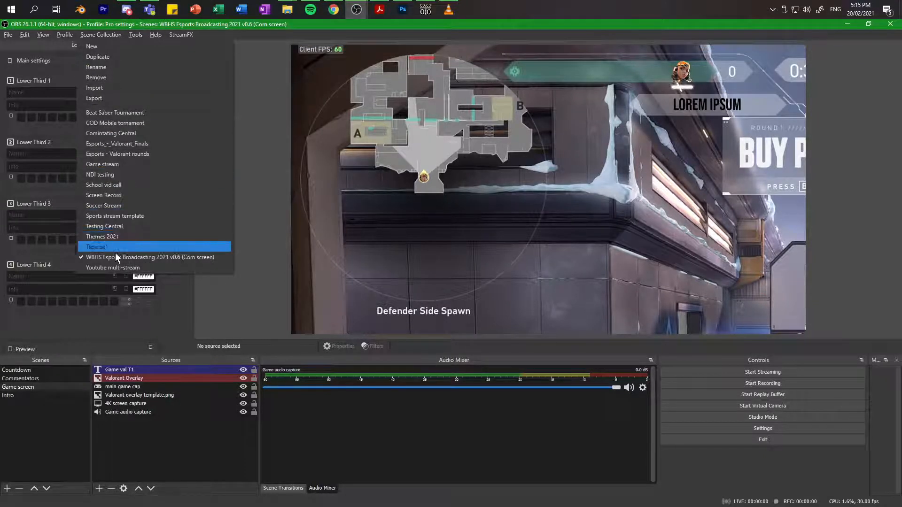
click(65, 34)
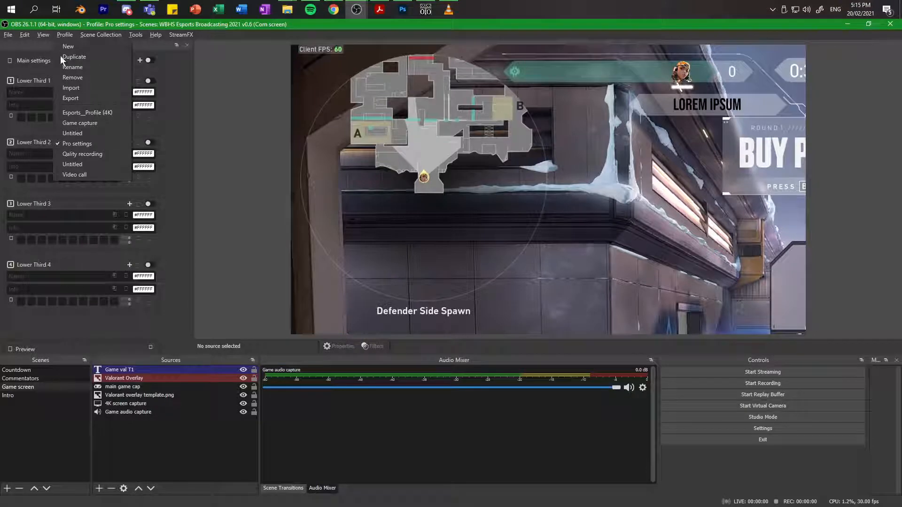
click(68, 113)
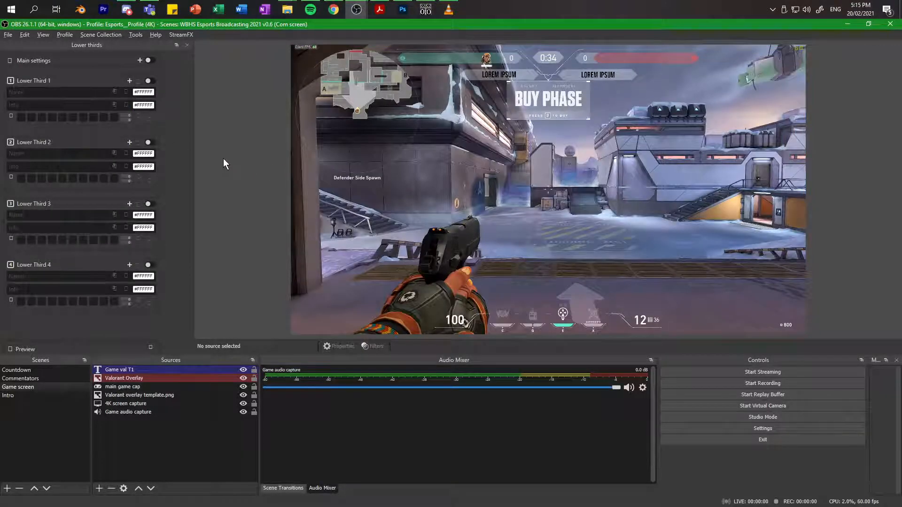
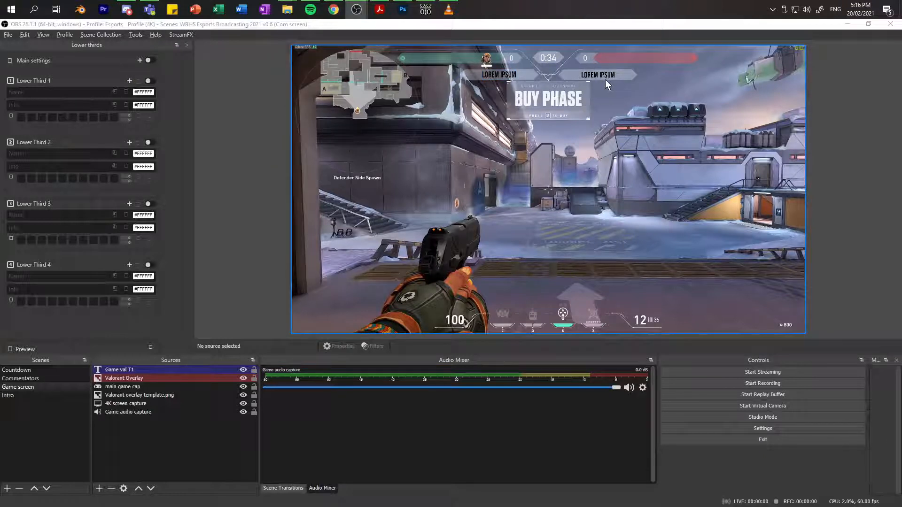
Step: Duplicate the Game val T1 text source and rename the copy Game val T2
right_click(174, 373)
click(202, 165)
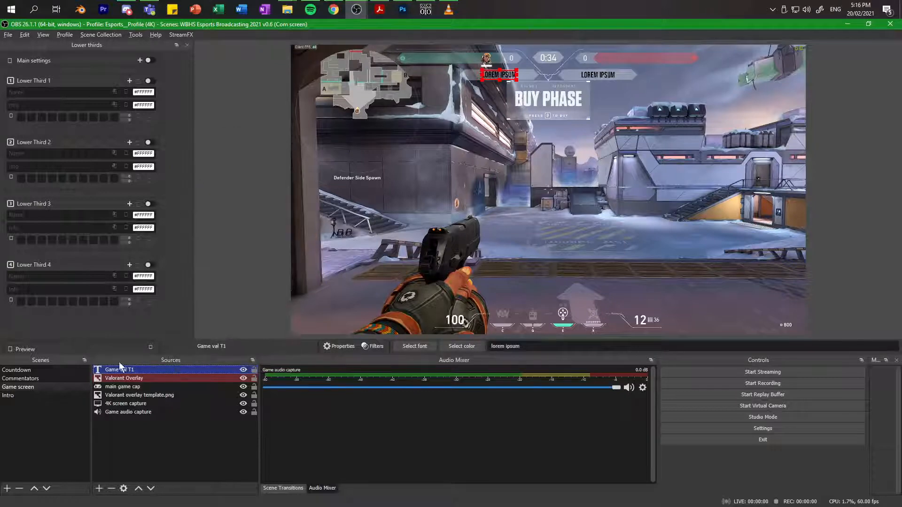
right_click(155, 438)
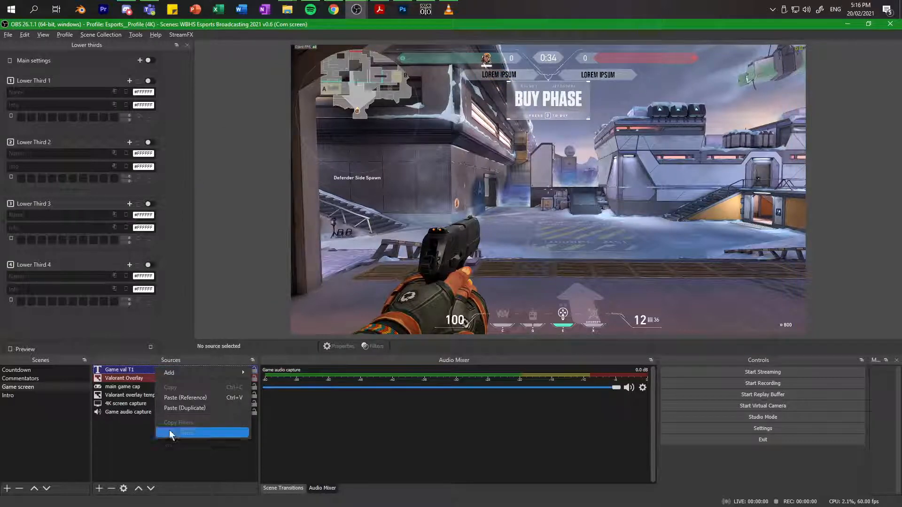
click(193, 407)
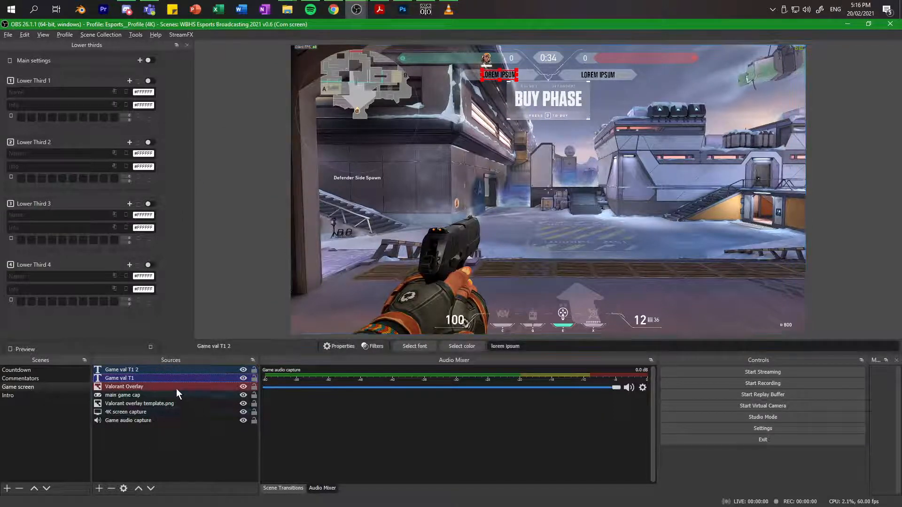
click(149, 370)
key(Return)
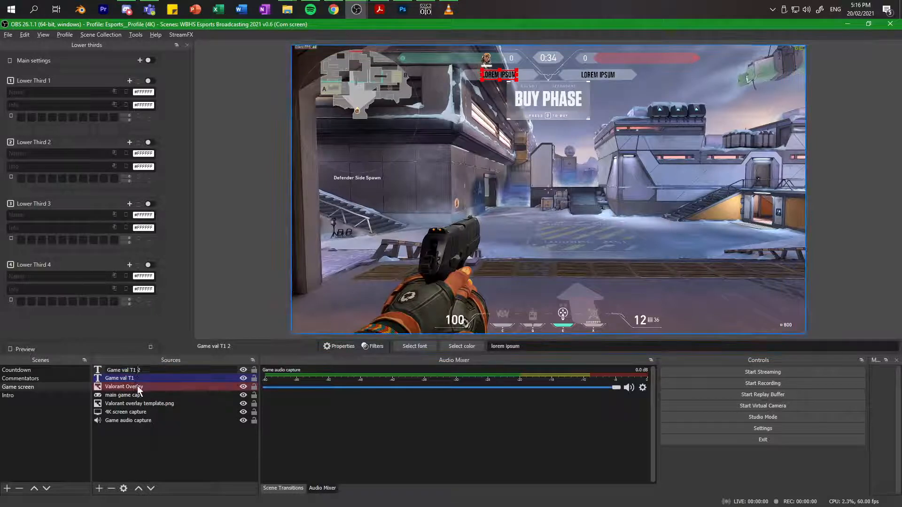
key(Return)
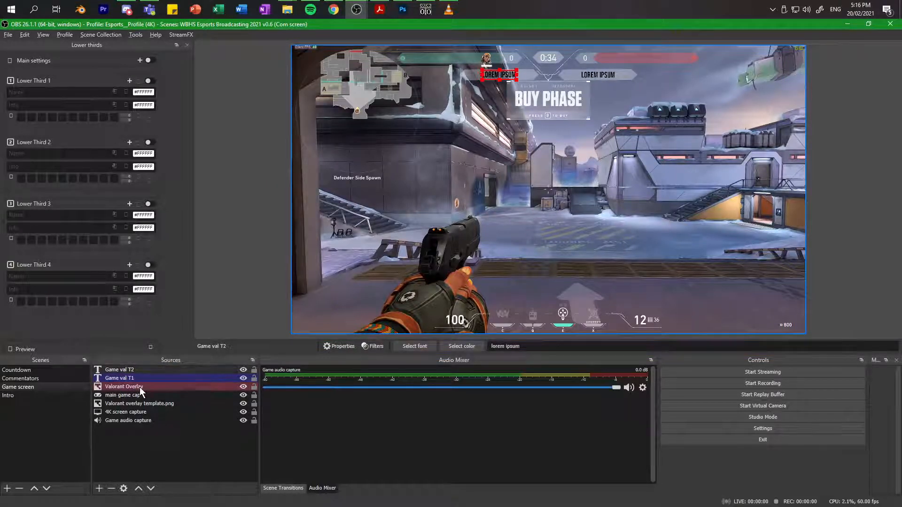
Step: Set the Game val T2 source's list colour to the red preset
right_click(140, 371)
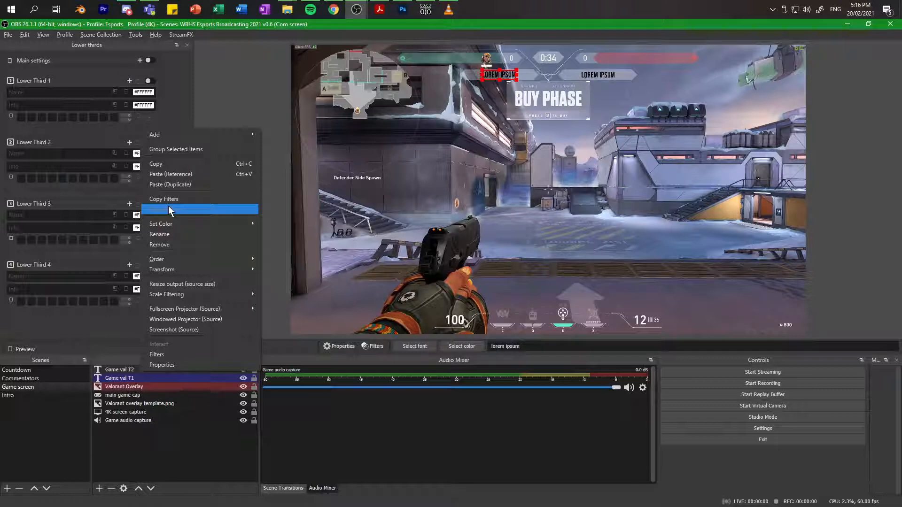
mouse_move(176, 226)
click(274, 250)
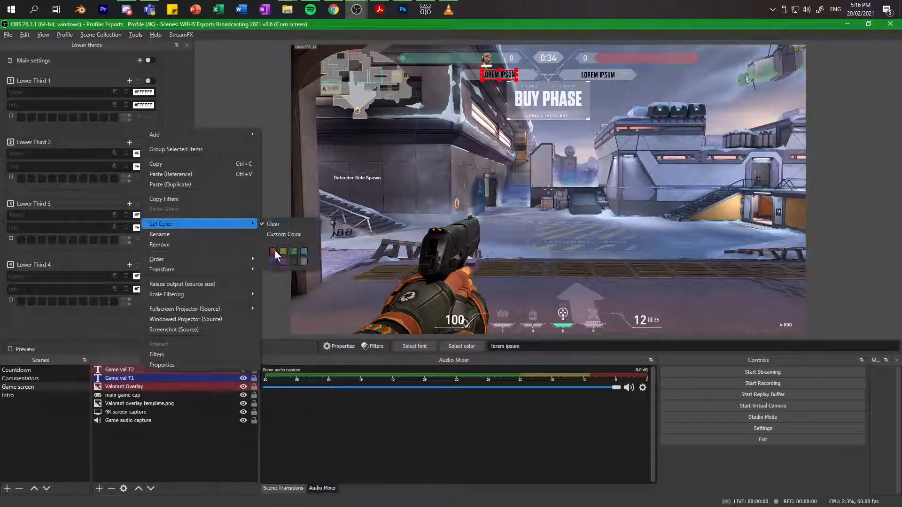
Step: Change the Valorant Overlay source's list colour to the green preset and deselect it
click(139, 387)
right_click(139, 388)
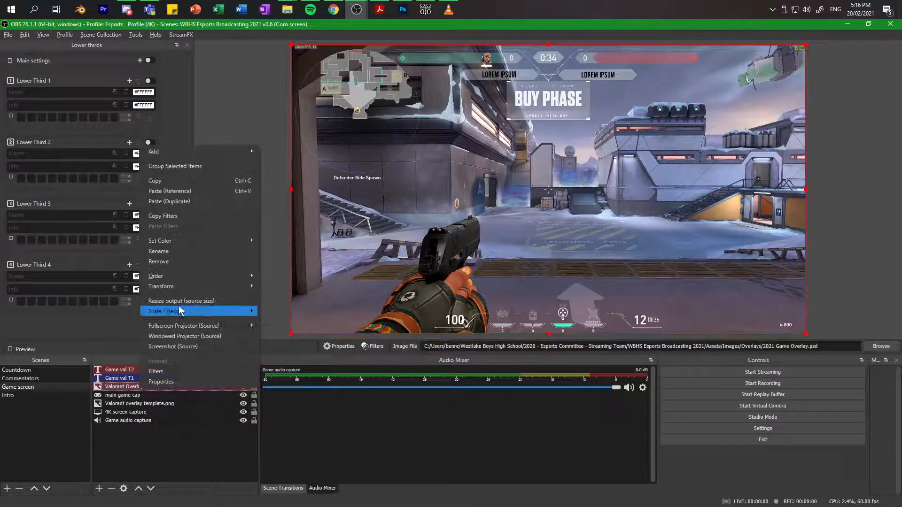
mouse_move(194, 240)
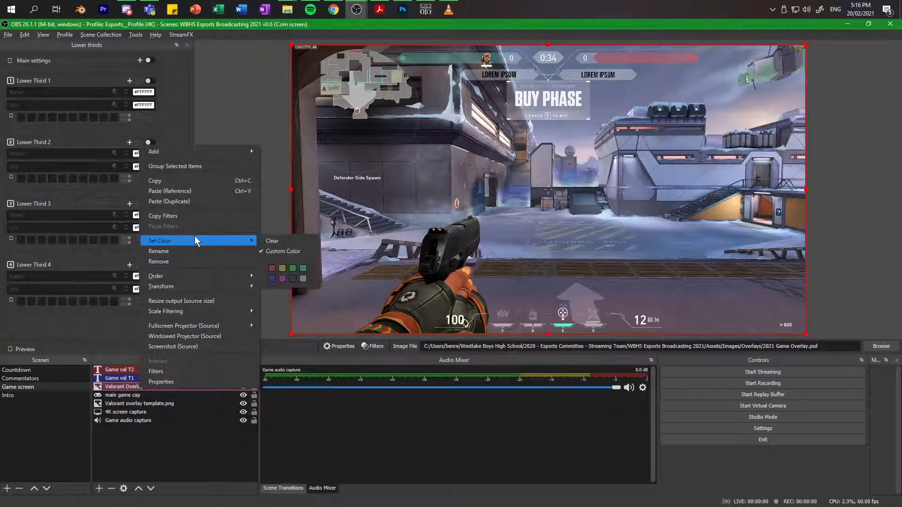
click(285, 260)
click(148, 430)
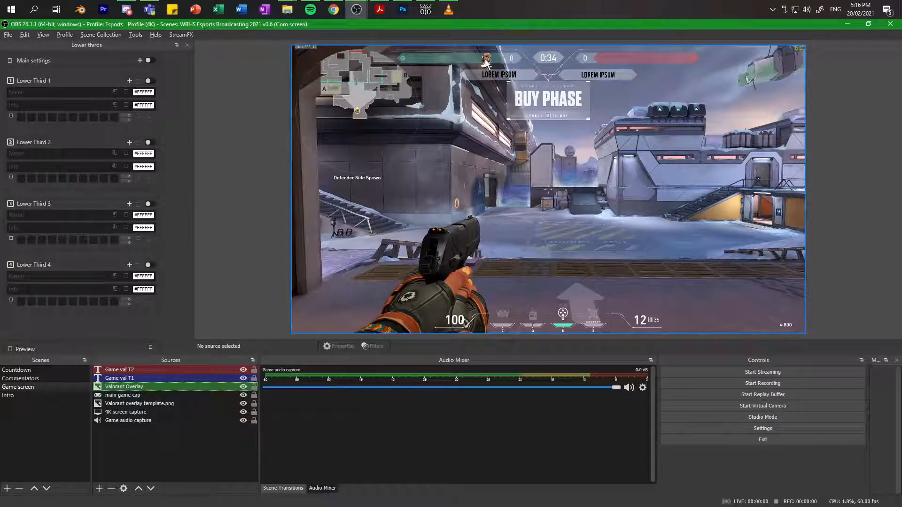
Step: Switch to Photoshop, set the second team's Lorem Ipsum text to X 2292 px with Free Transform, and return to OBS
click(399, 10)
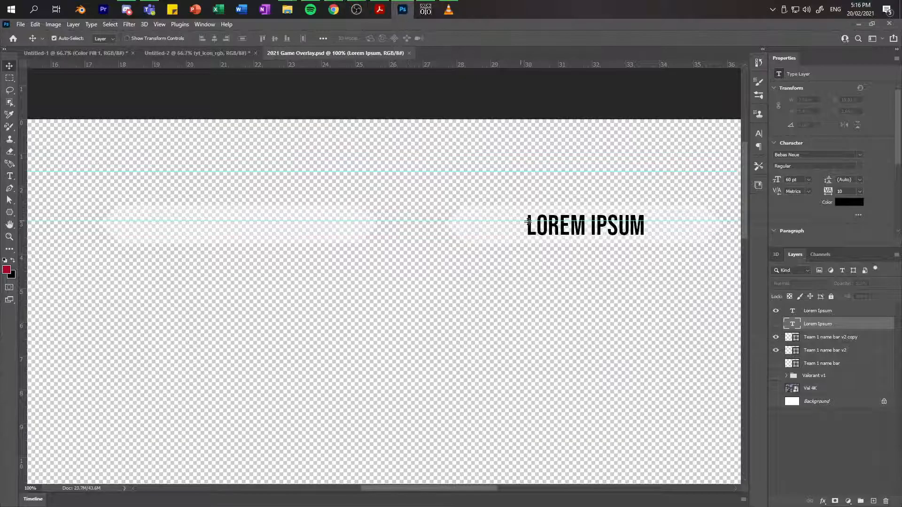
click(556, 233)
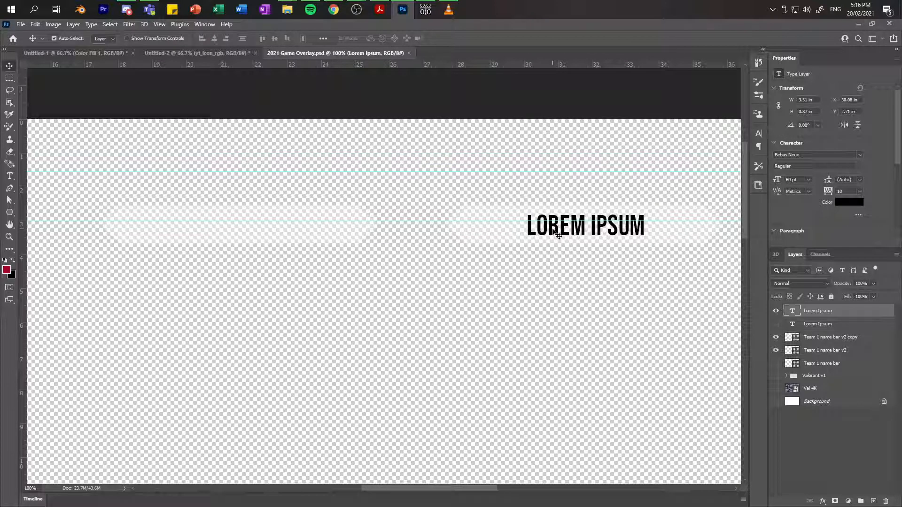
key(ctrl+t)
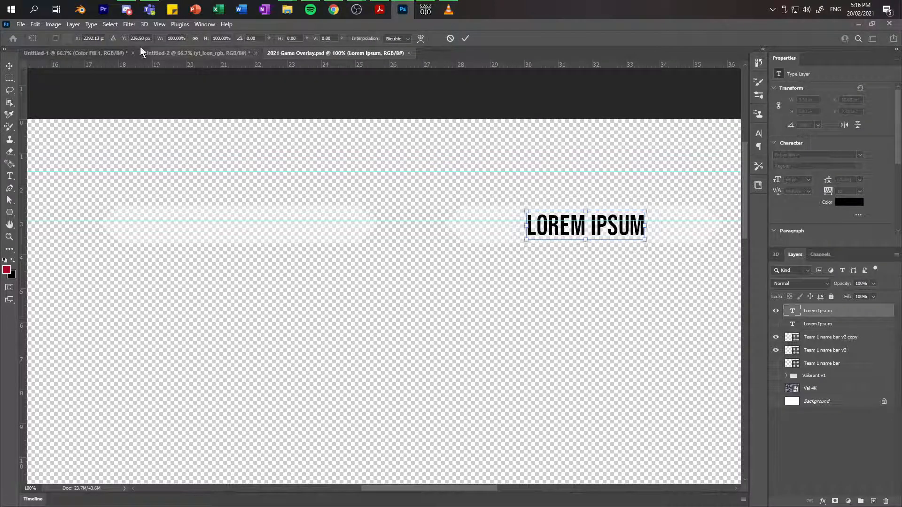
click(98, 39)
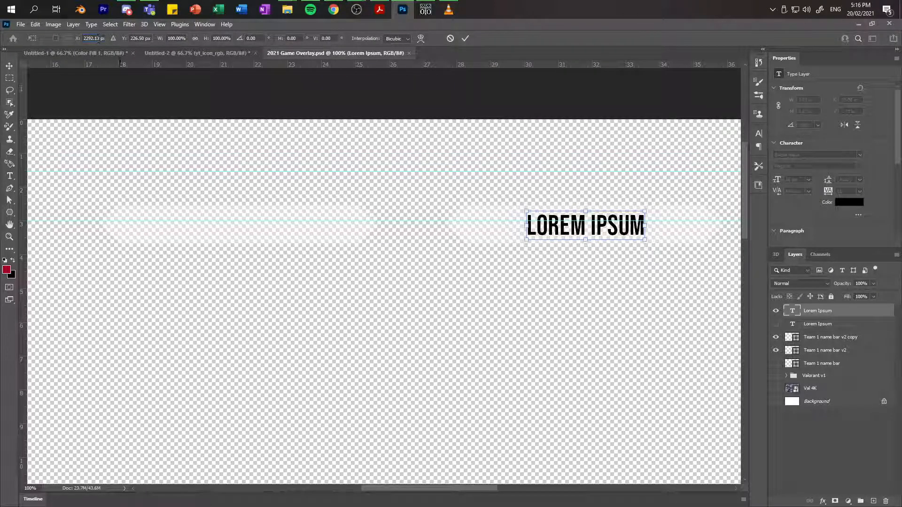
key(BackSpace)
key(BackSpace)
key(BackSpace)
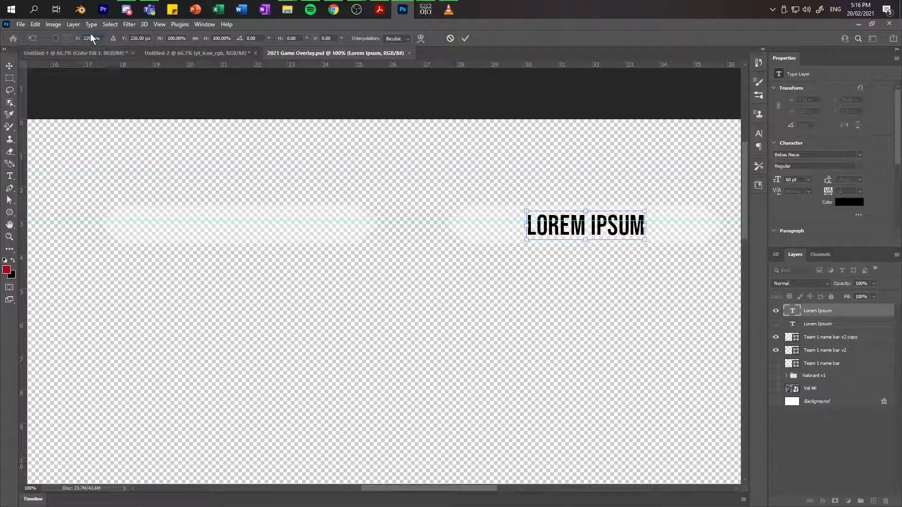
drag(93, 38, 68, 39)
click(853, 24)
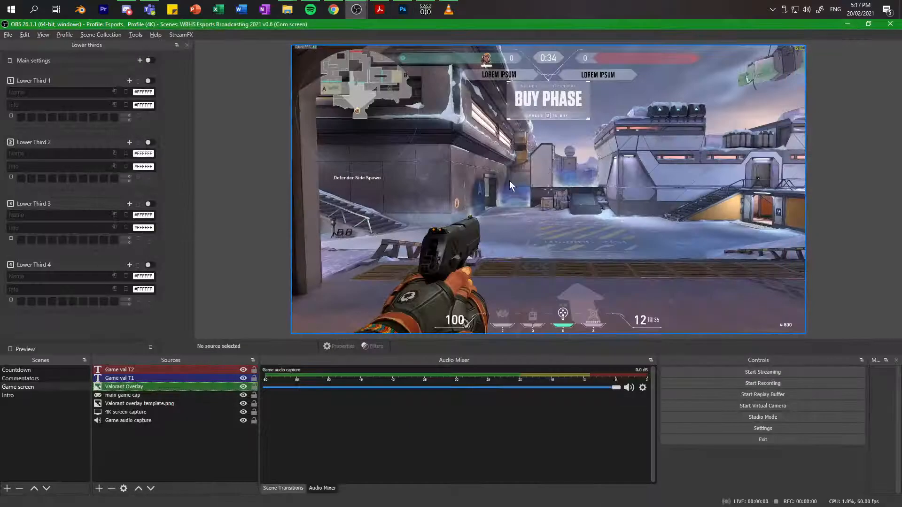
Step: Set the Game val T2 text's horizontal position to 2292 in its scene item transform
click(160, 370)
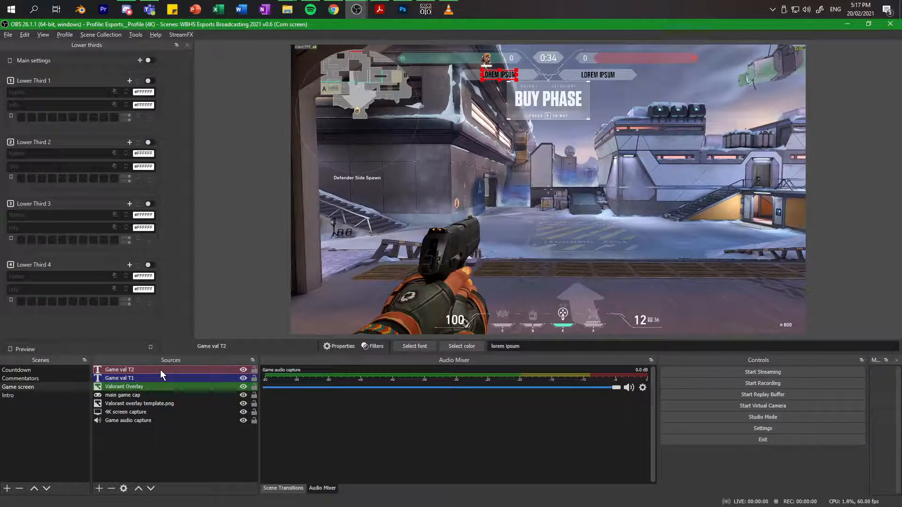
key(ctrl+e)
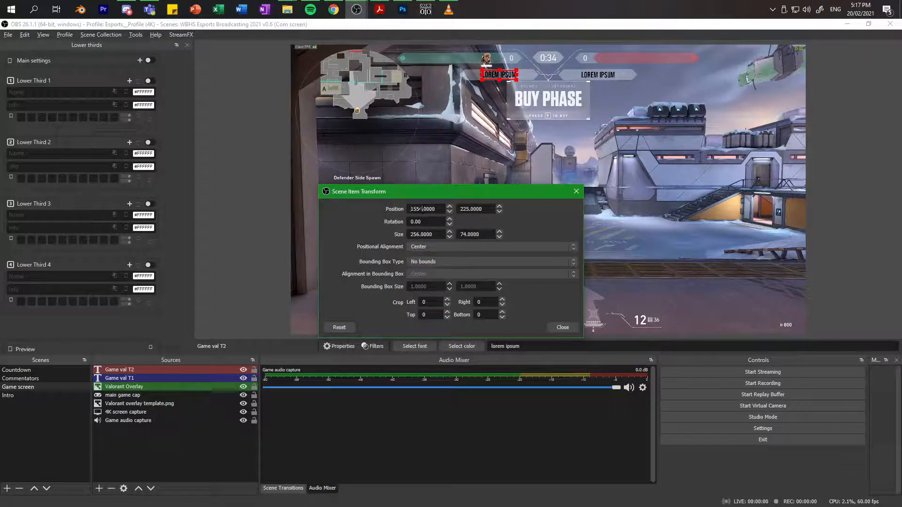
drag(422, 208, 408, 208)
text(2292)
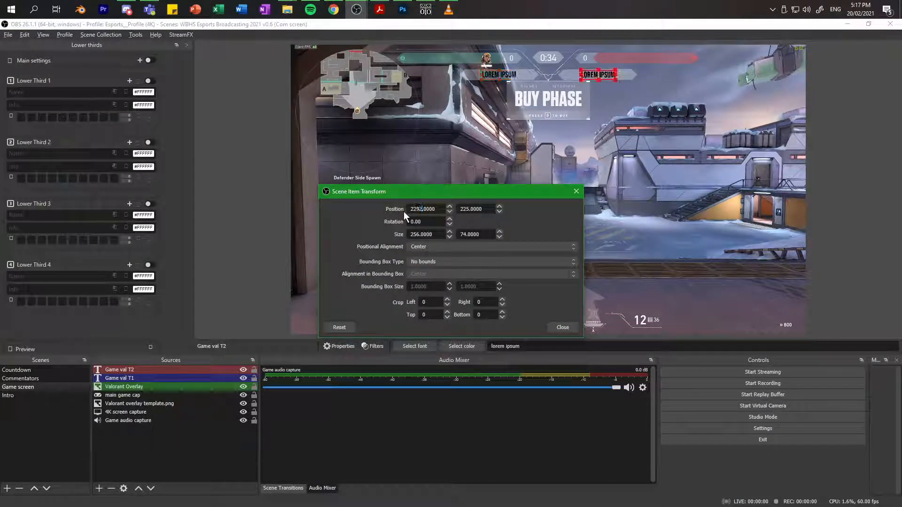
click(564, 327)
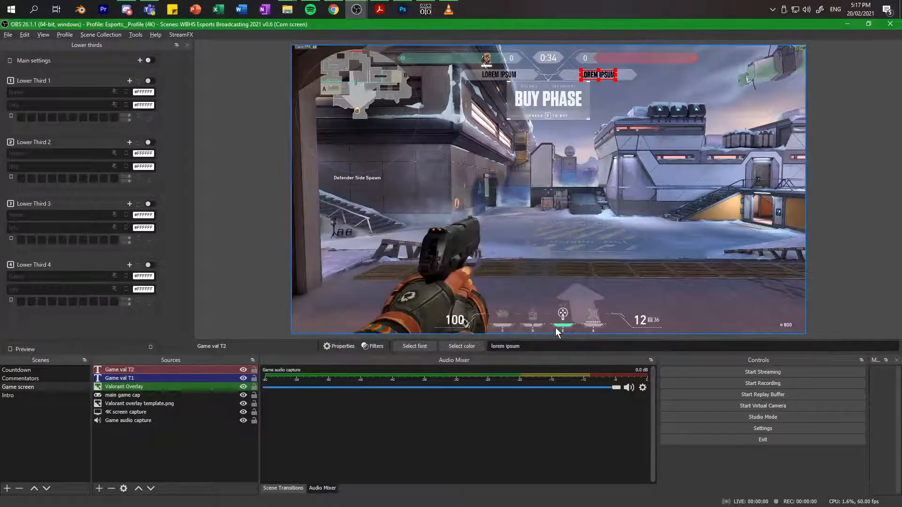
Step: Switch to Photoshop, hide the second team's Lorem Ipsum text layer, save the overlay file, and return to OBS
key(alt+Tab)
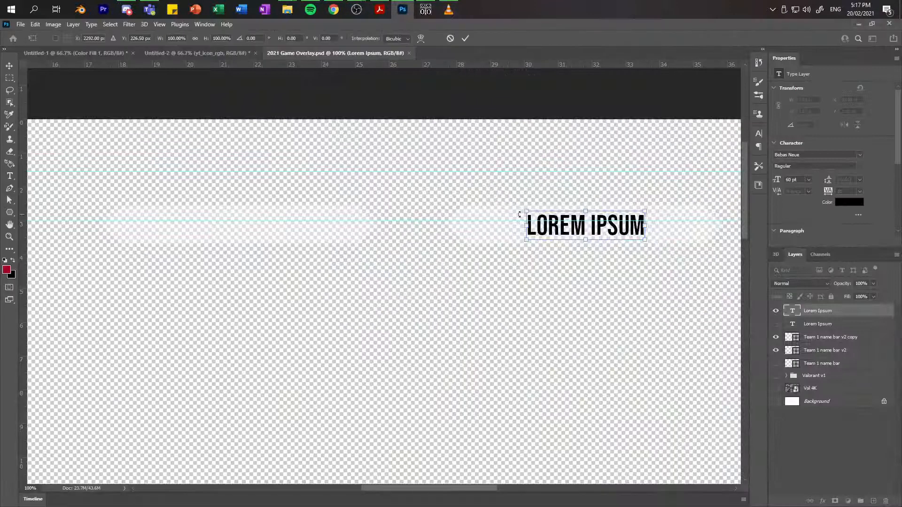
click(775, 310)
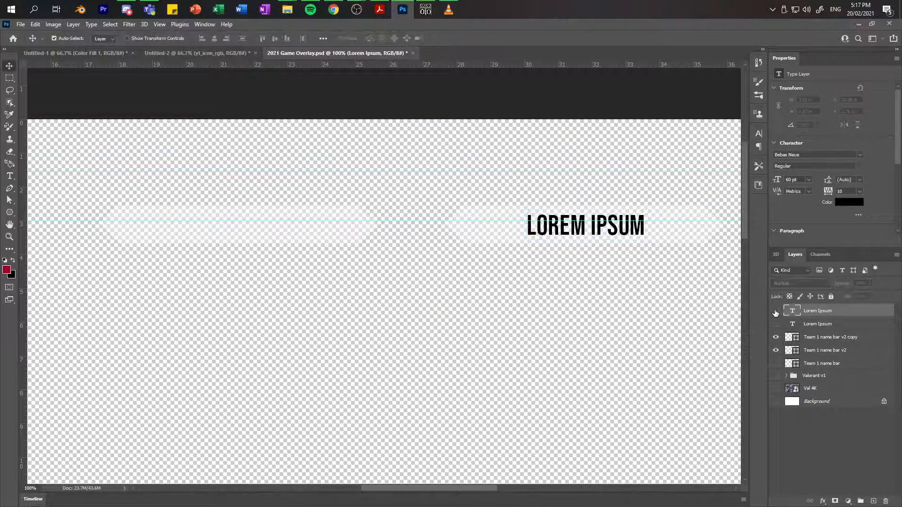
key(ctrl+s)
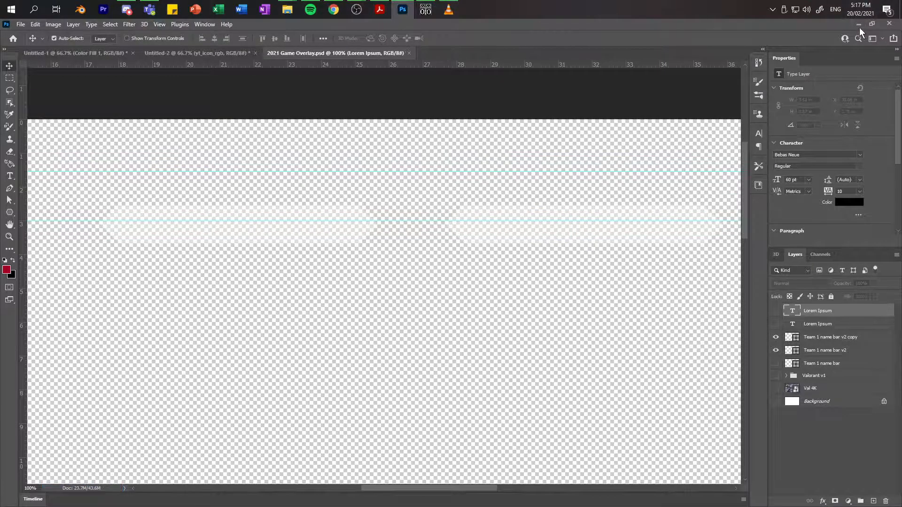
click(858, 25)
click(874, 160)
Step: Check both team names in a fullscreen projector of the preview, and close the projector
right_click(722, 159)
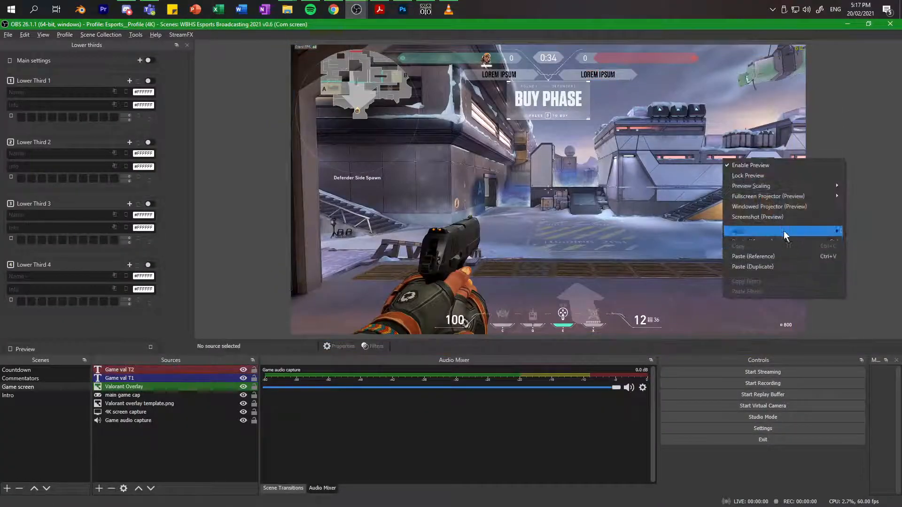
mouse_move(816, 197)
click(677, 196)
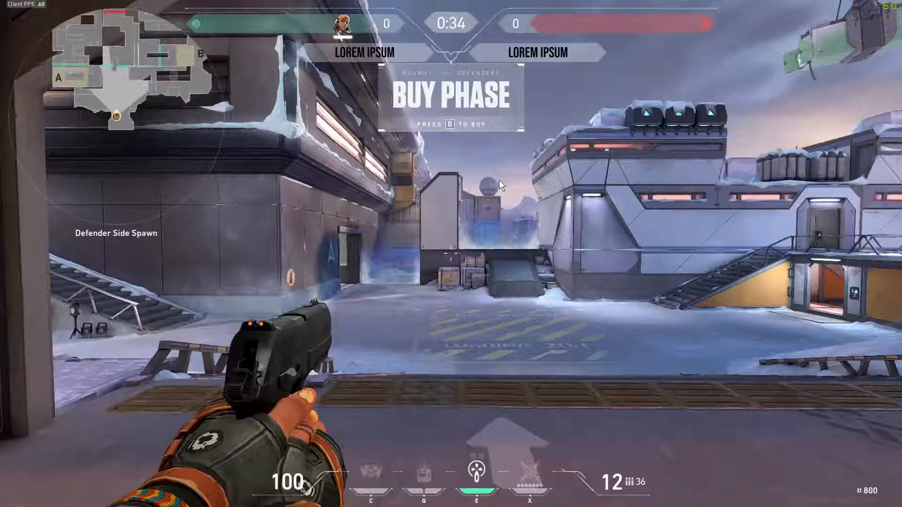
key(Escape)
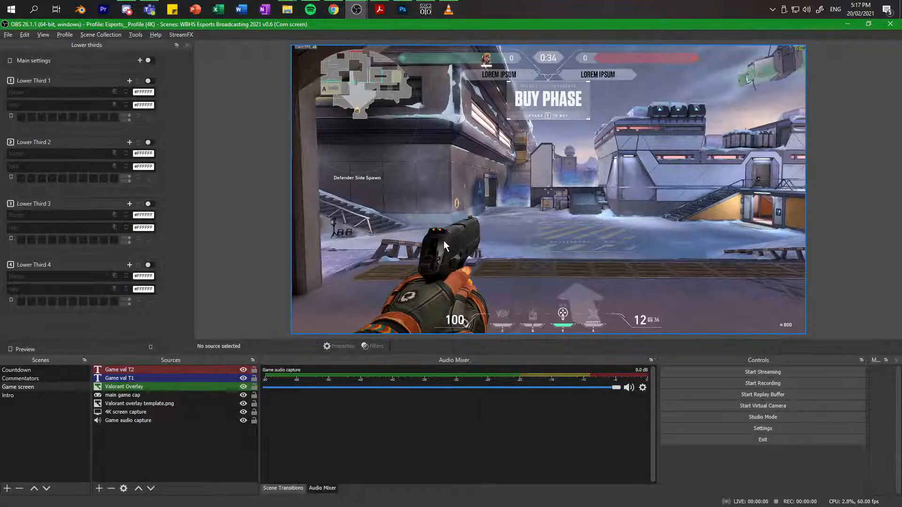
Step: Enable reading from a file in the Game val T1 text source's properties
double_click(148, 377)
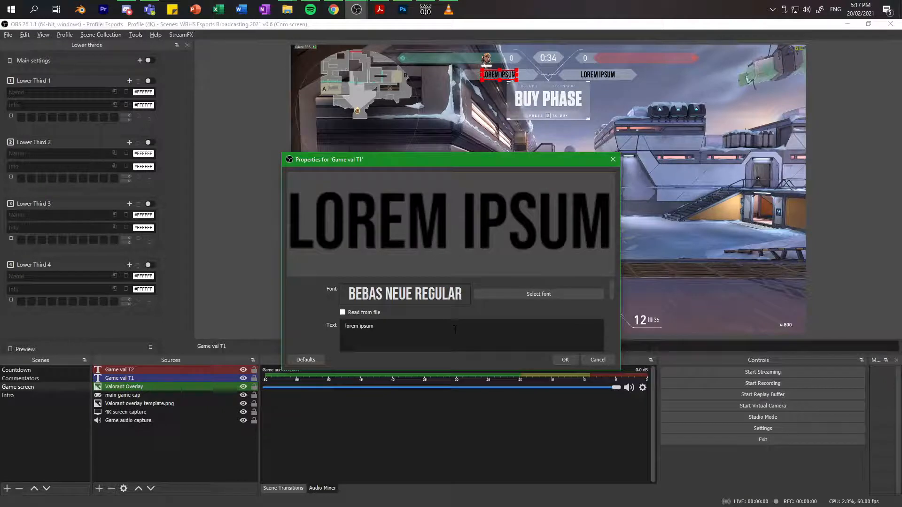
scroll(455, 330, down, 2)
click(350, 284)
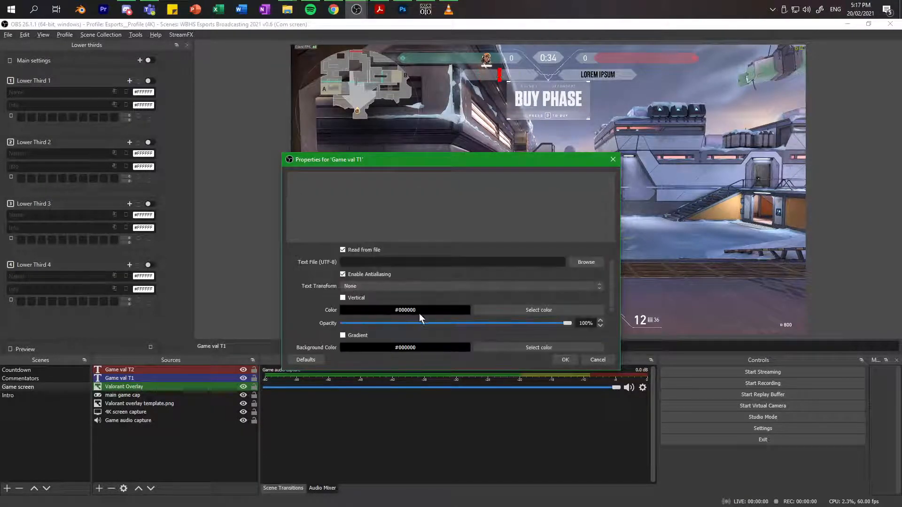
Step: Set Home_Name.txt from the Scoreboard+(16) Output folder as the Game val T1 text file and apply the properties
click(584, 265)
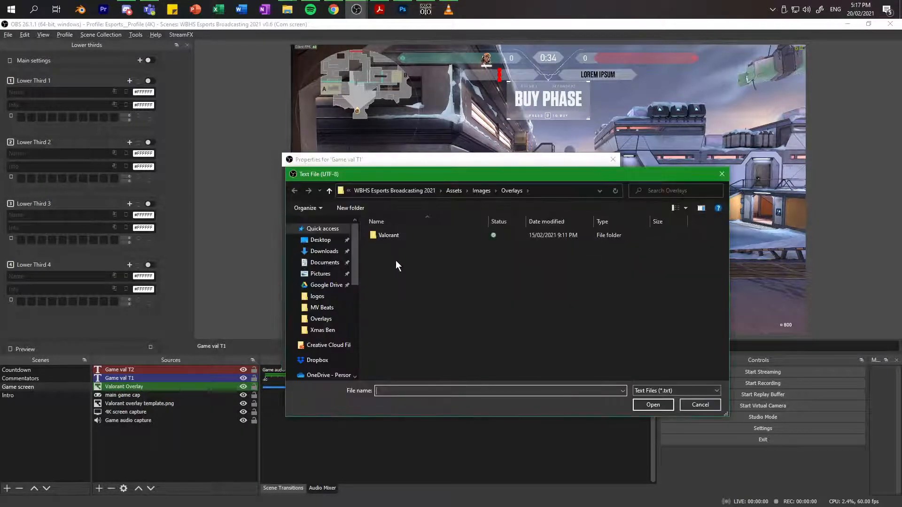
scroll(317, 301, down, 1)
scroll(317, 304, up, 2)
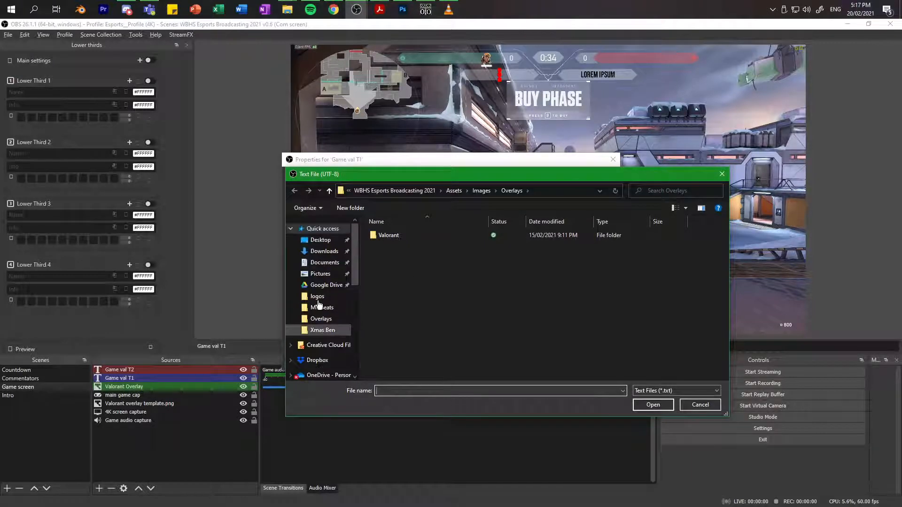
click(405, 187)
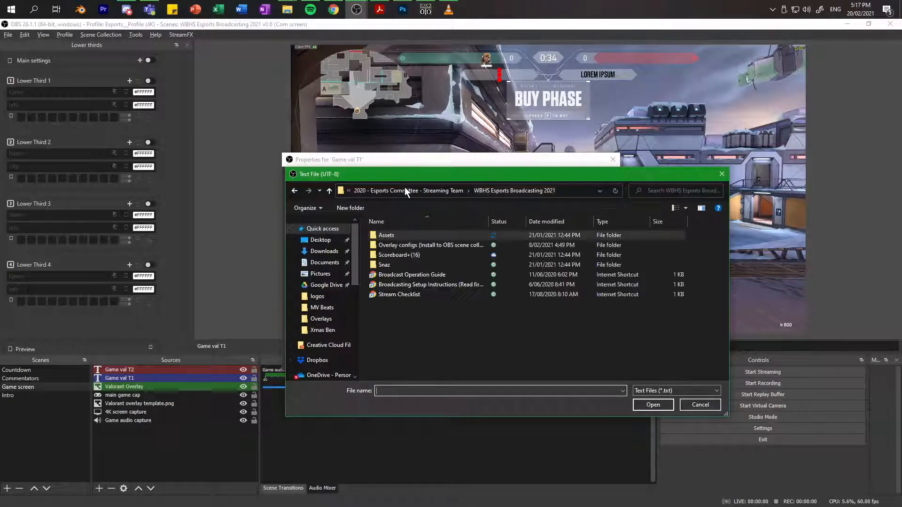
click(402, 235)
double_click(408, 256)
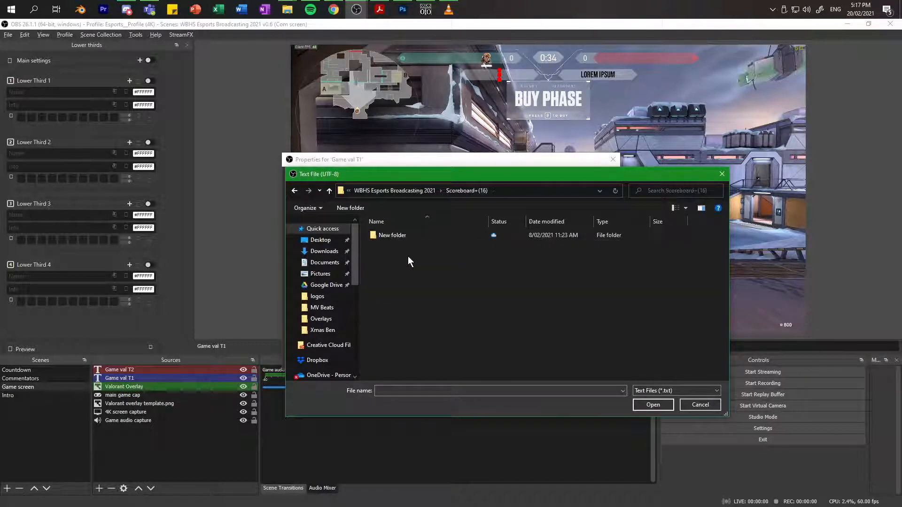
double_click(401, 237)
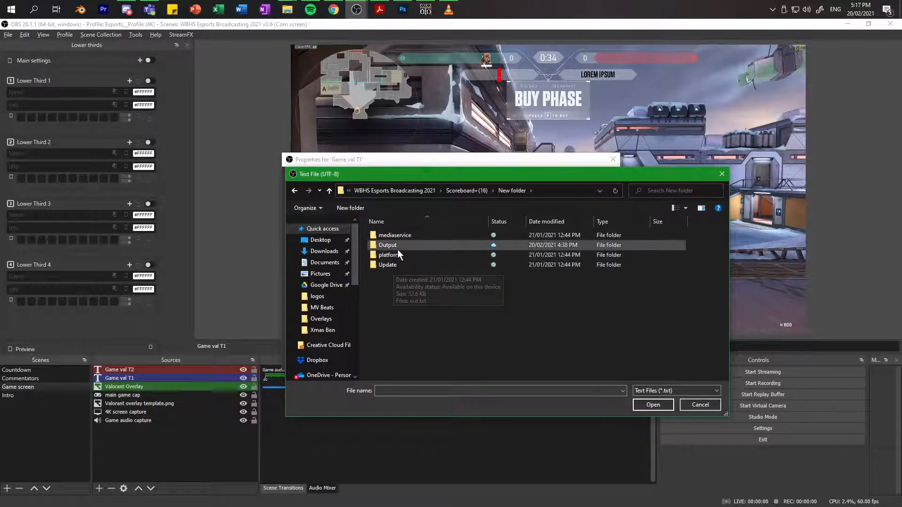
double_click(398, 248)
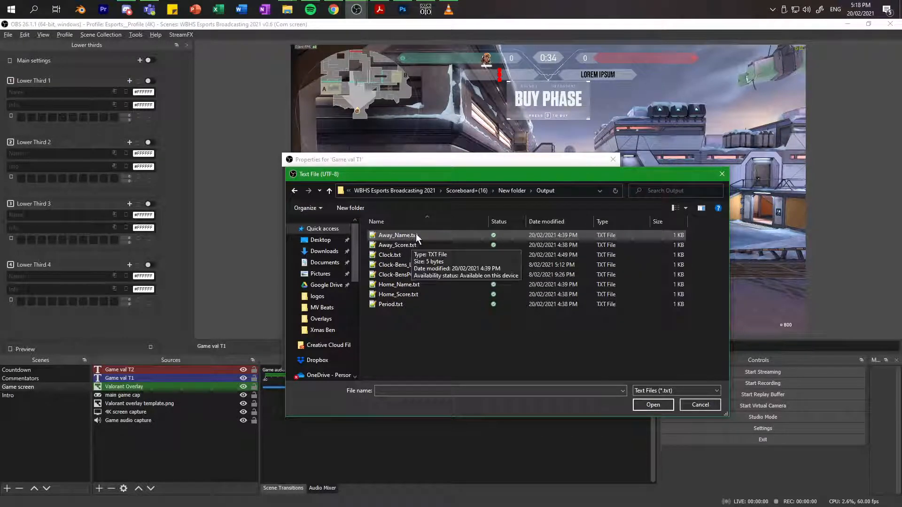
click(414, 287)
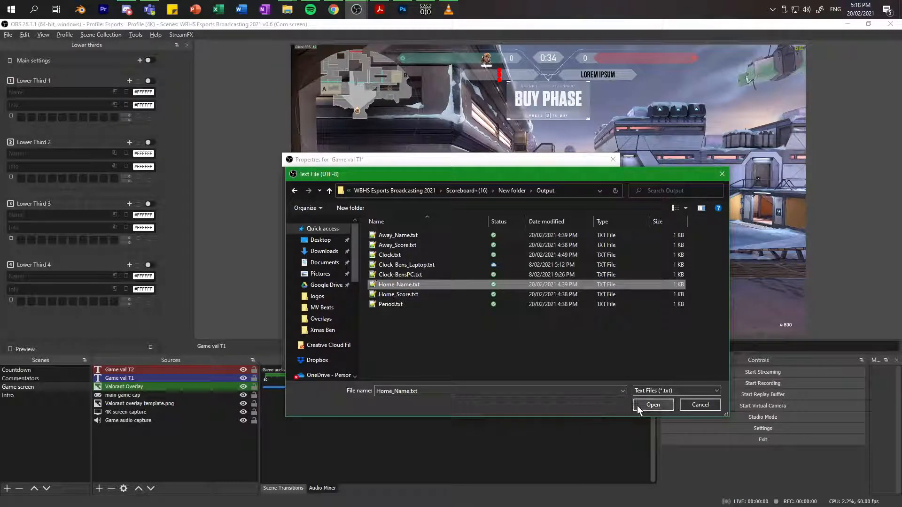
click(652, 405)
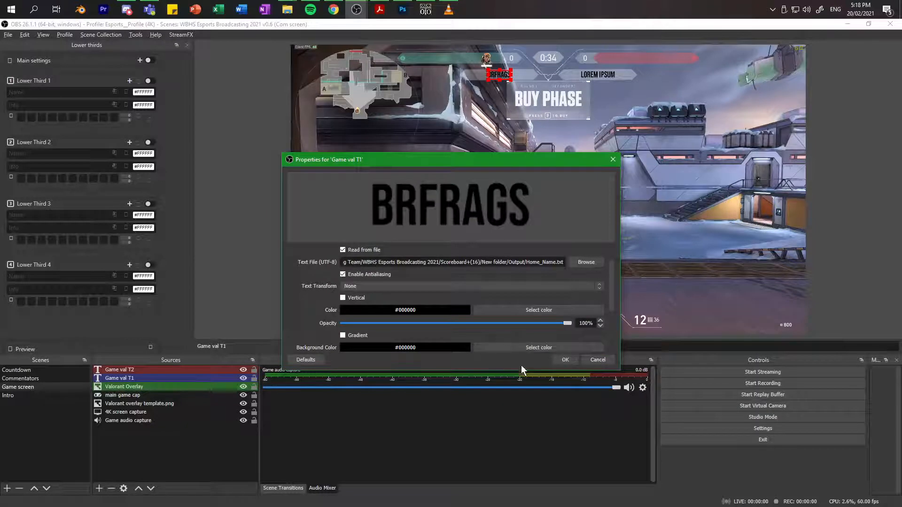
click(565, 359)
Step: Make the Game val T2 text source read from Away_Name.txt in the same Output folder and apply the properties
double_click(164, 369)
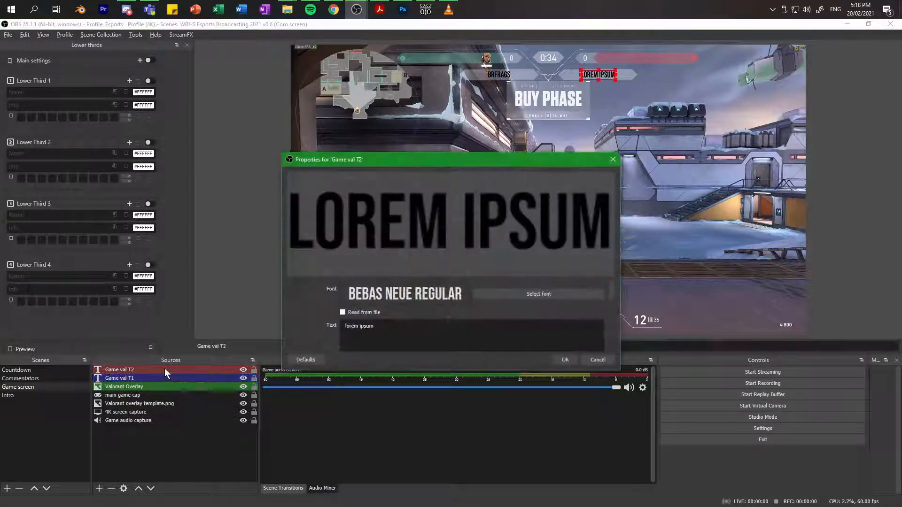
click(342, 312)
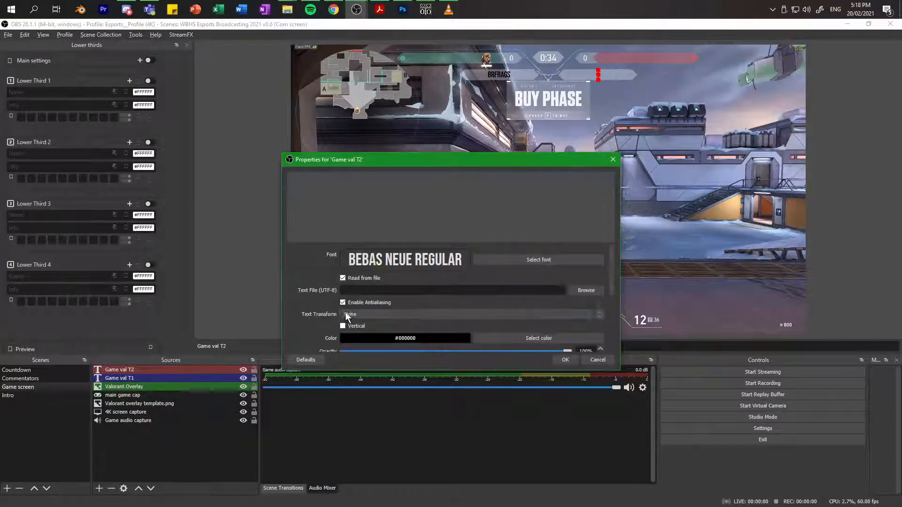
click(593, 291)
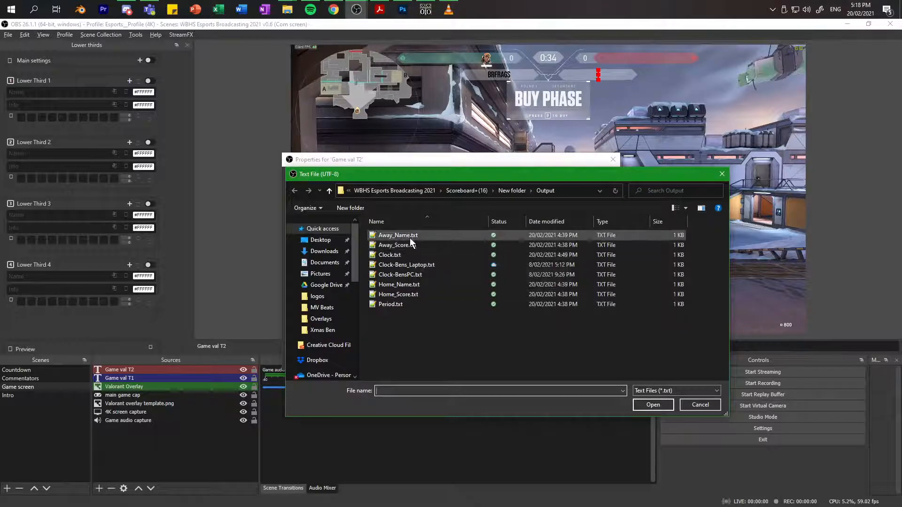
click(409, 236)
click(652, 404)
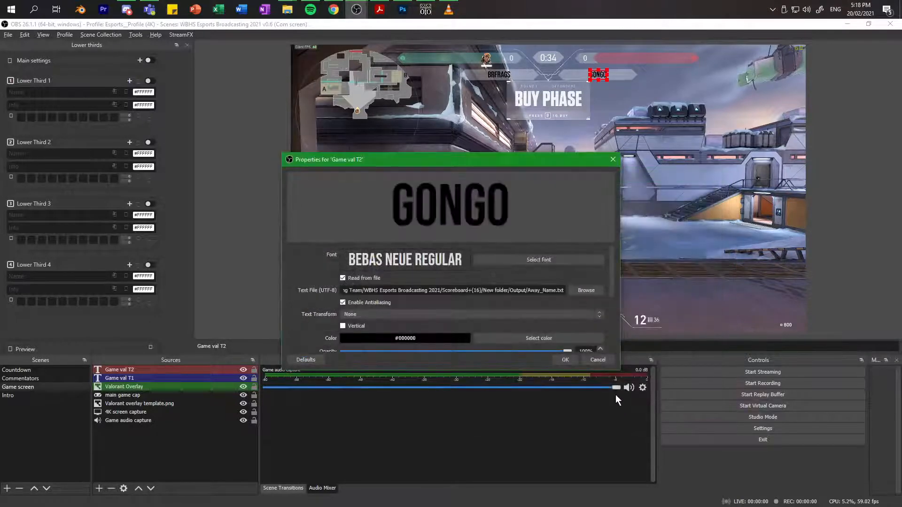
click(564, 363)
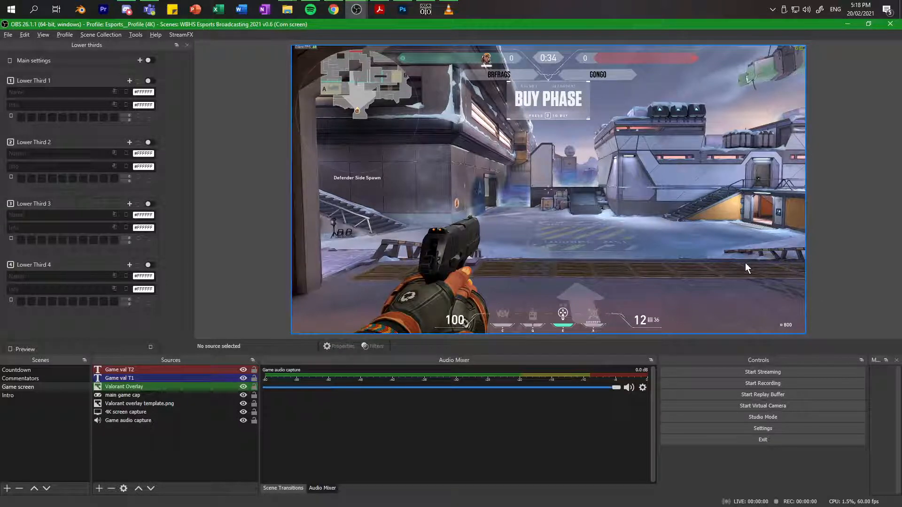
Step: Lock the Game val T2 and Game val T1 sources
click(598, 77)
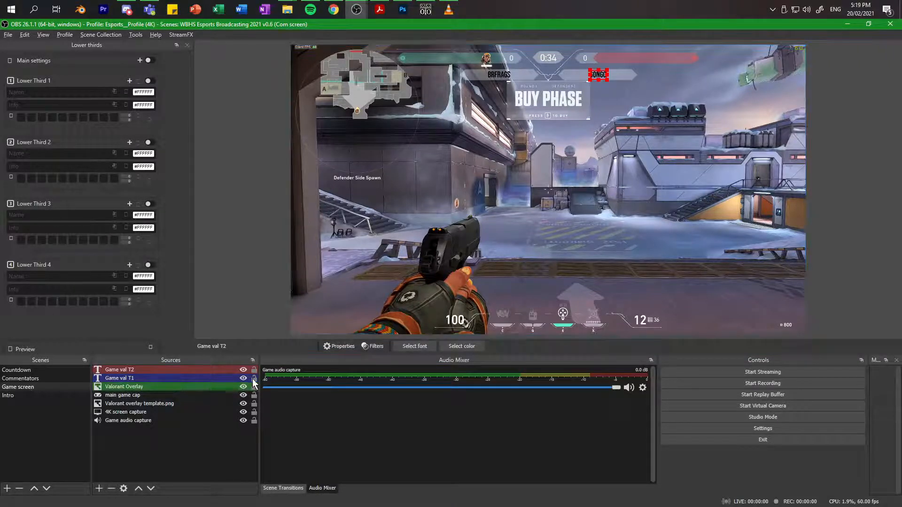
click(254, 370)
click(254, 378)
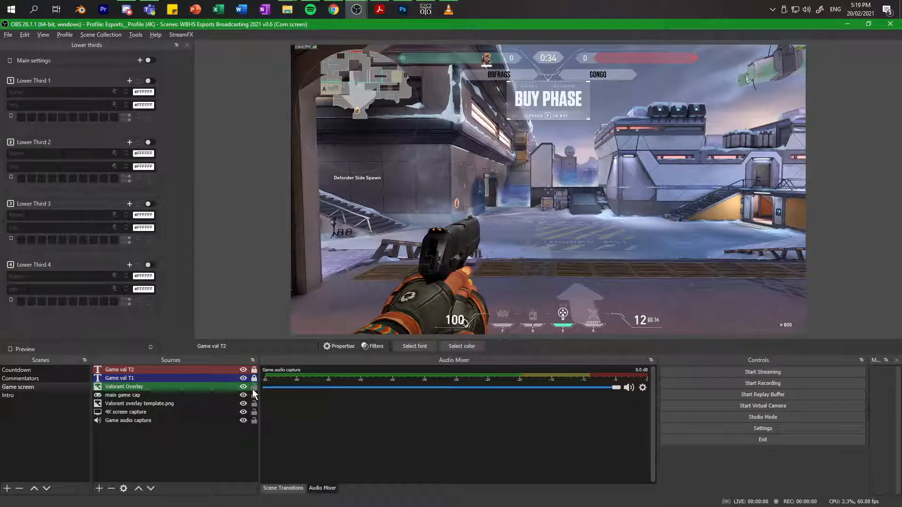
Step: Change the Game val T2 text color to white (#ffffff) in its properties
double_click(175, 370)
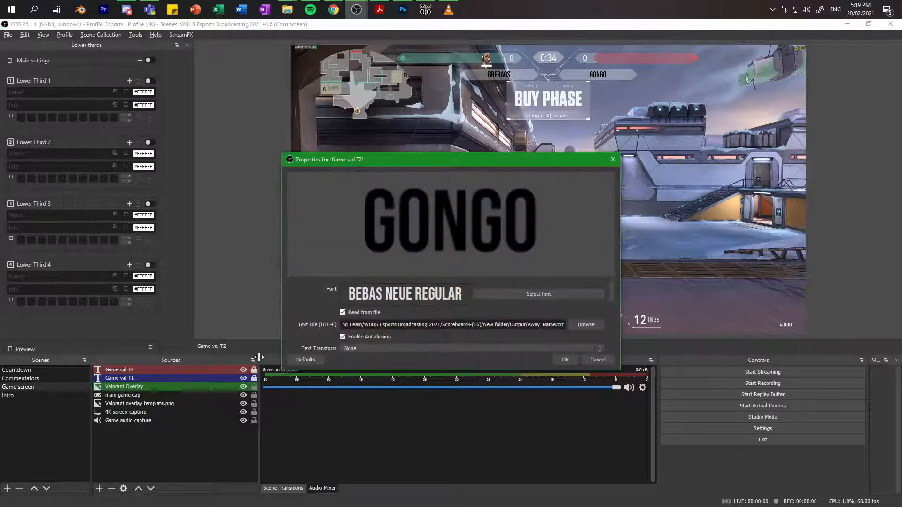
scroll(498, 303, down, 3)
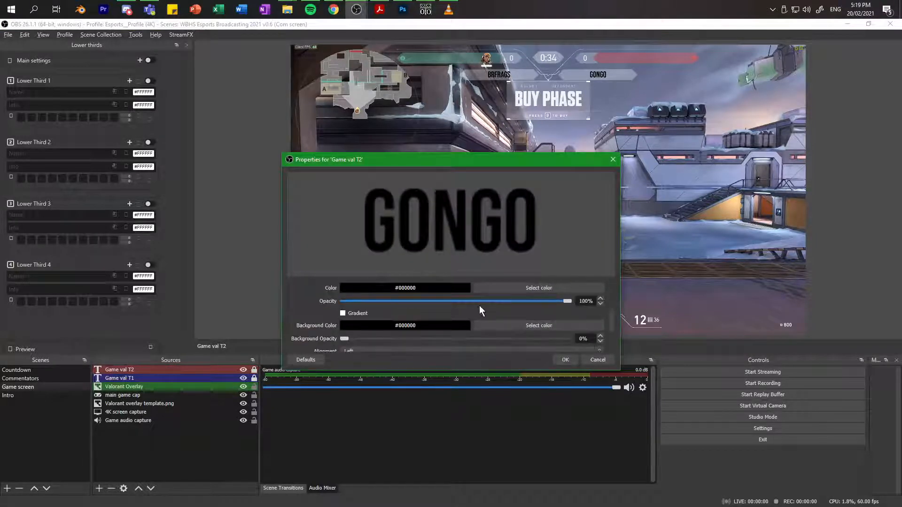
click(511, 293)
drag(556, 201, 558, 184)
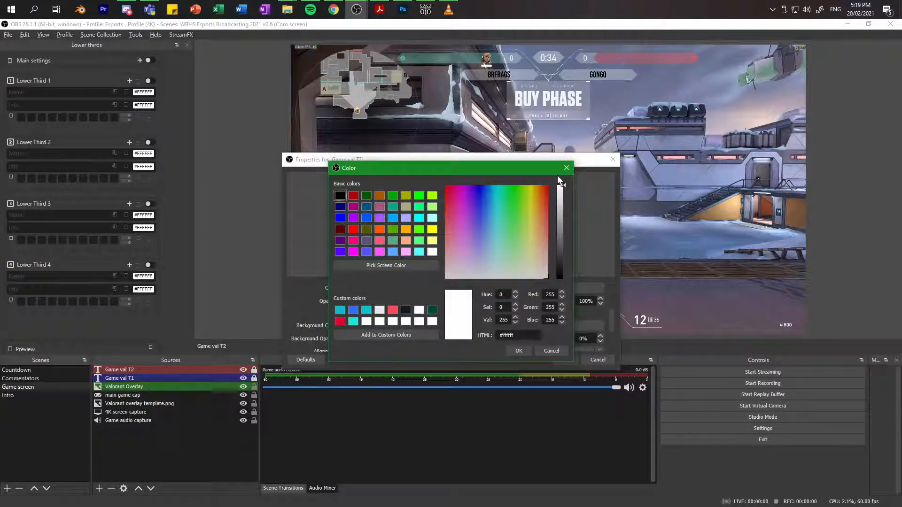
click(518, 351)
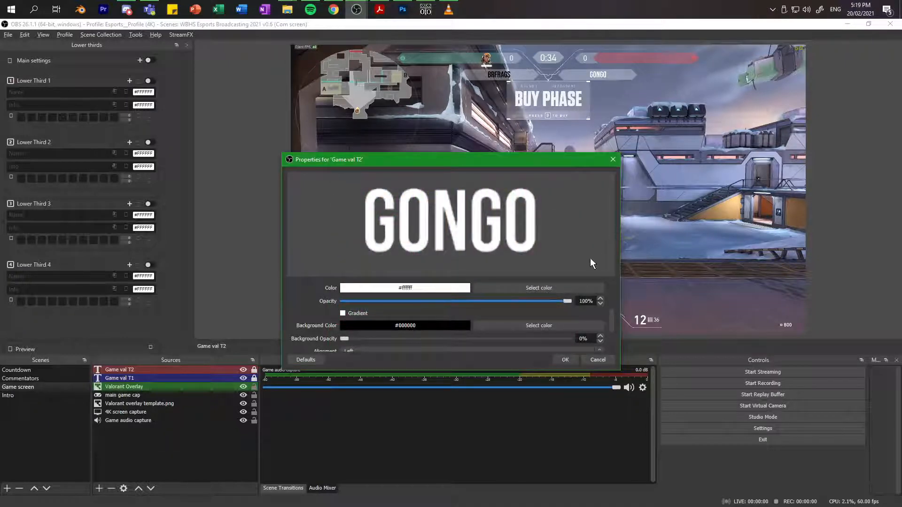
click(565, 359)
Step: Change the Game val T1 text color to white (#ffffff) in its properties, leaving its font as it is
double_click(190, 378)
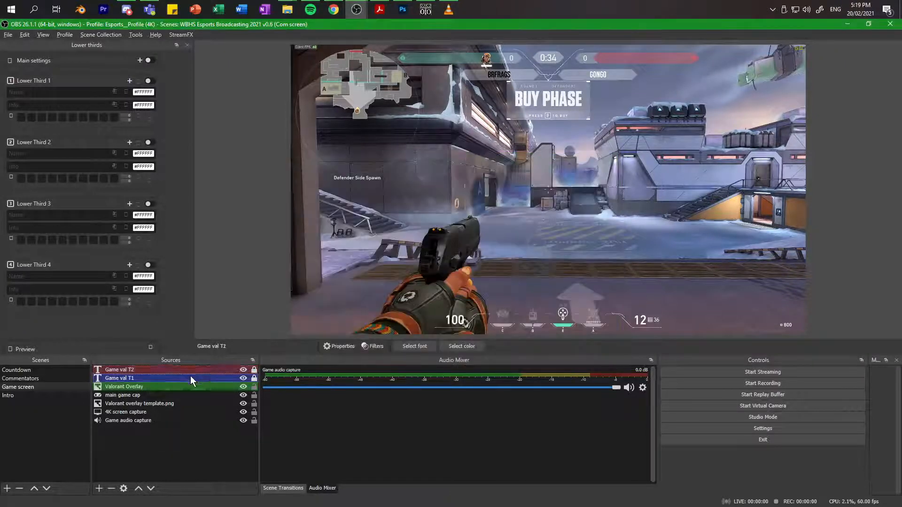
click(539, 296)
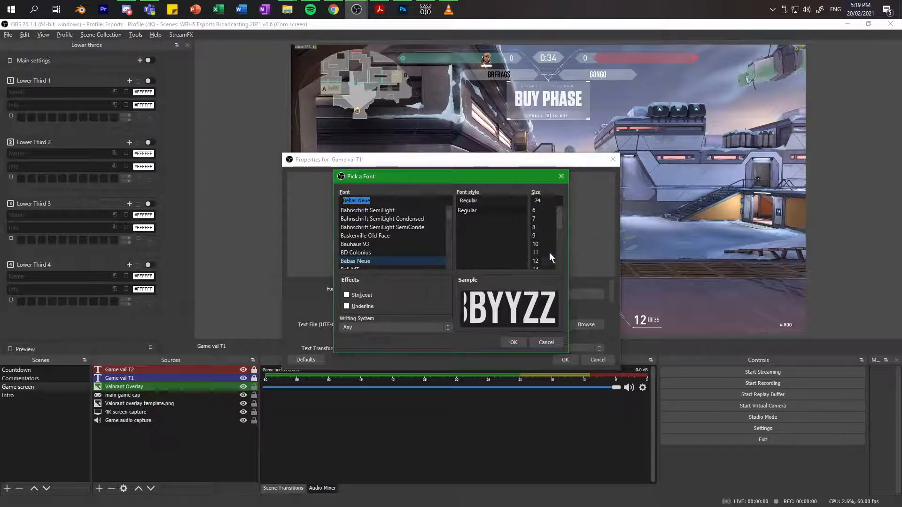
click(538, 346)
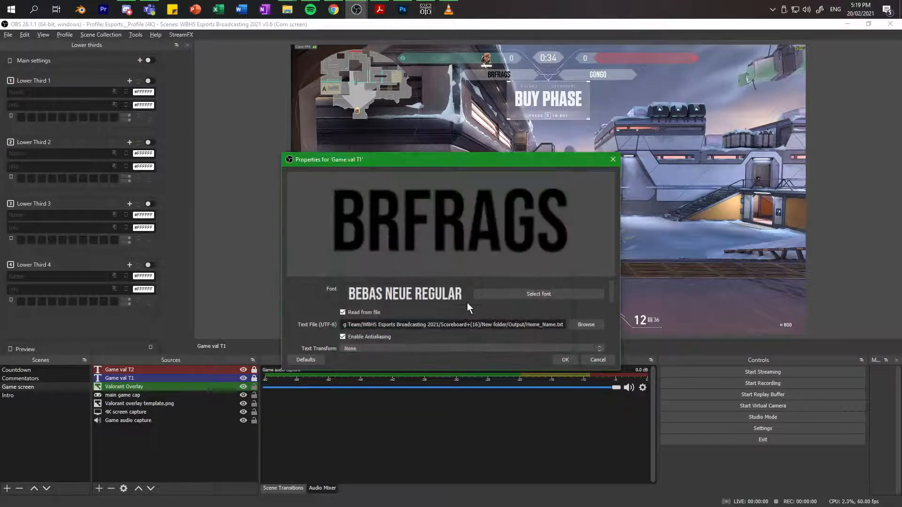
scroll(511, 333, down, 3)
scroll(515, 329, up, 3)
scroll(515, 328, down, 3)
click(533, 314)
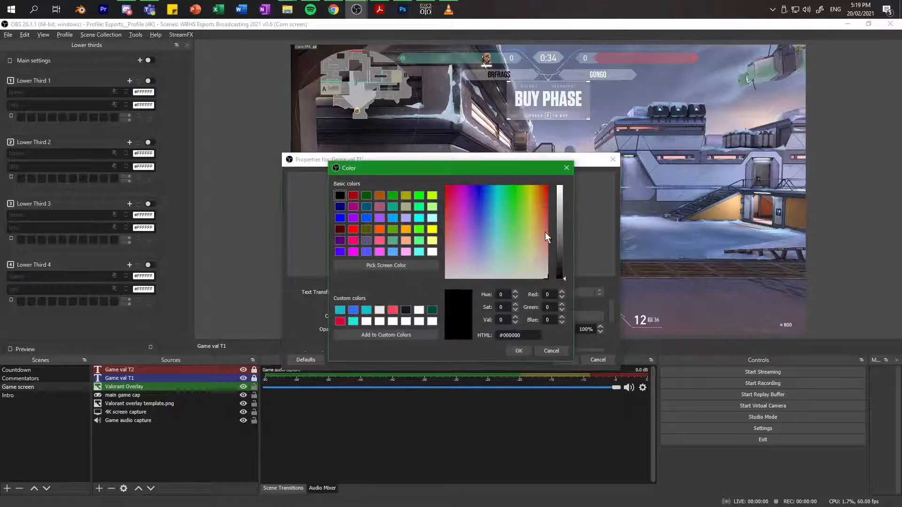
drag(558, 231, 556, 186)
click(517, 351)
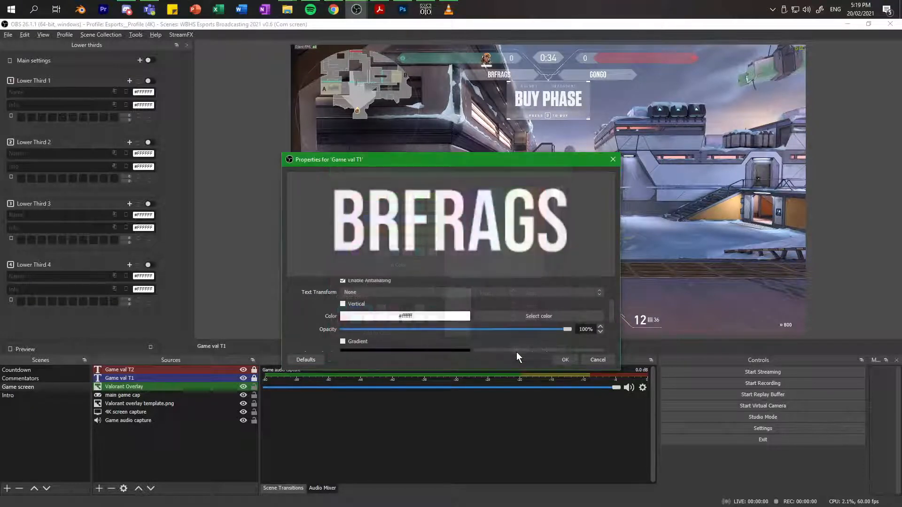
click(556, 359)
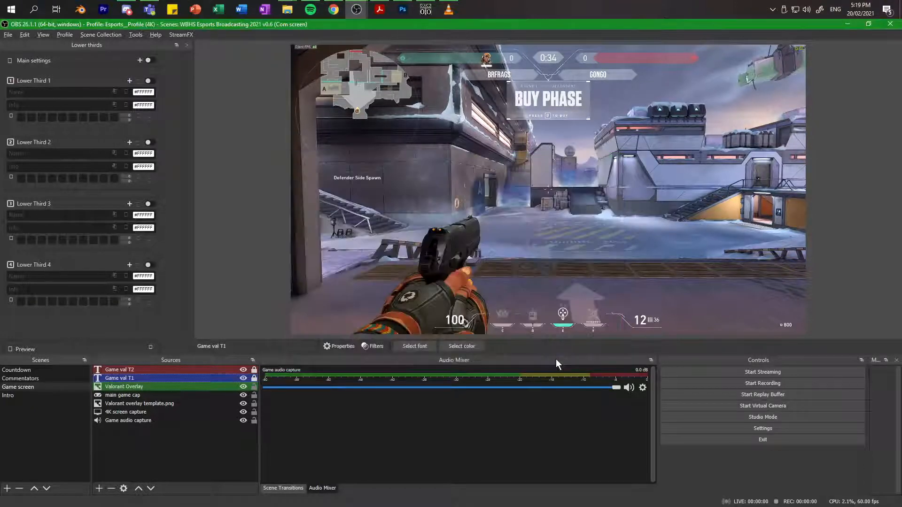
Step: Check the Game val T1 source and the full game picture with both team names in fullscreen projectors, closing each one
right_click(527, 262)
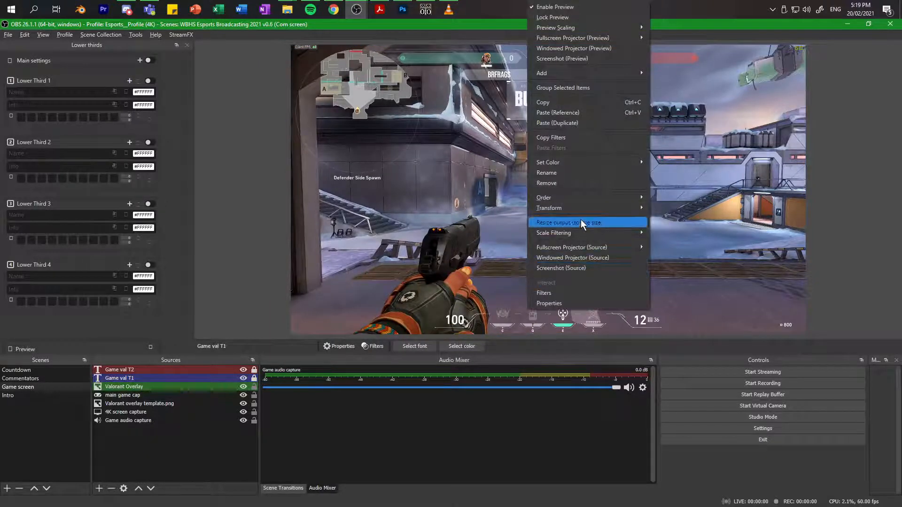
mouse_move(588, 246)
click(655, 245)
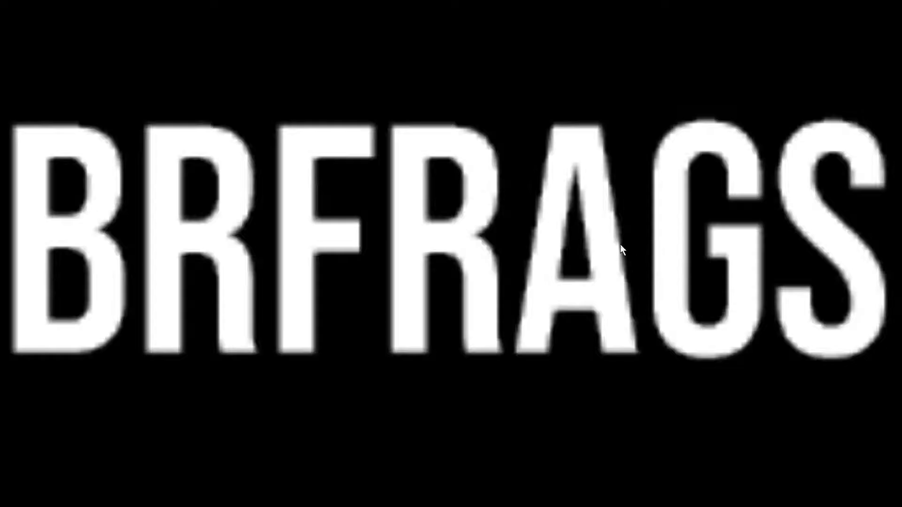
key(Escape)
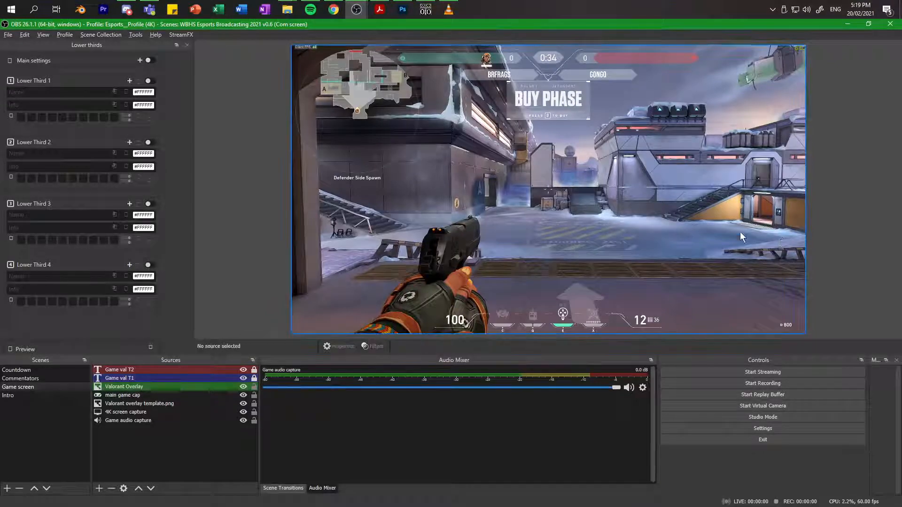
right_click(740, 232)
mouse_move(793, 269)
click(672, 269)
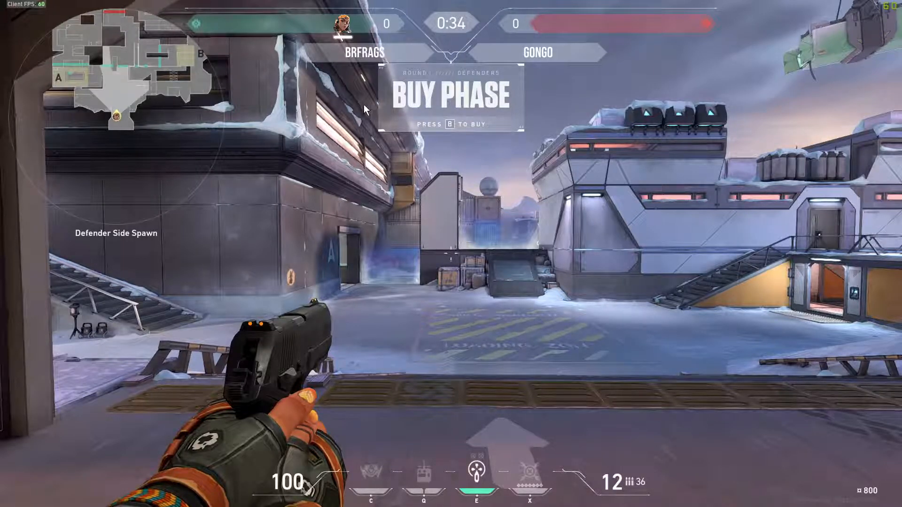
key(Escape)
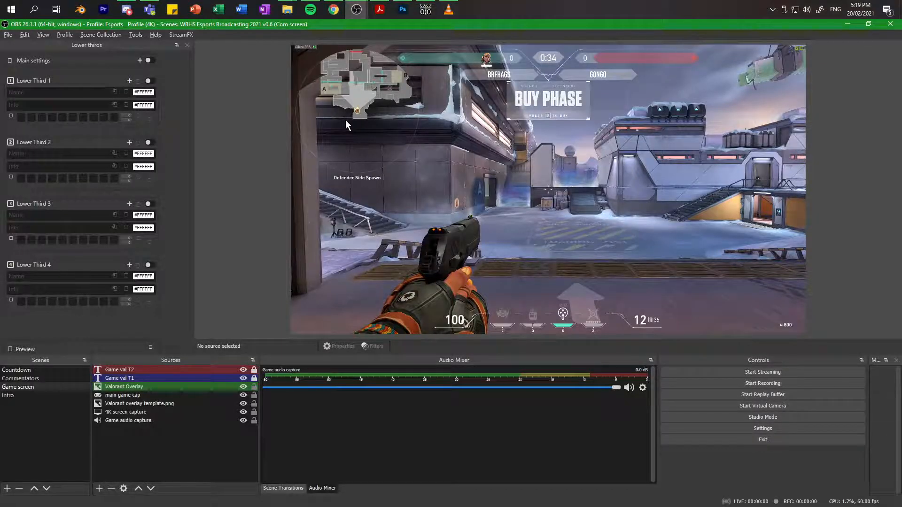
Step: Rename the Game screen scene to "Valorant game" and switch to the Intro scene
click(30, 387)
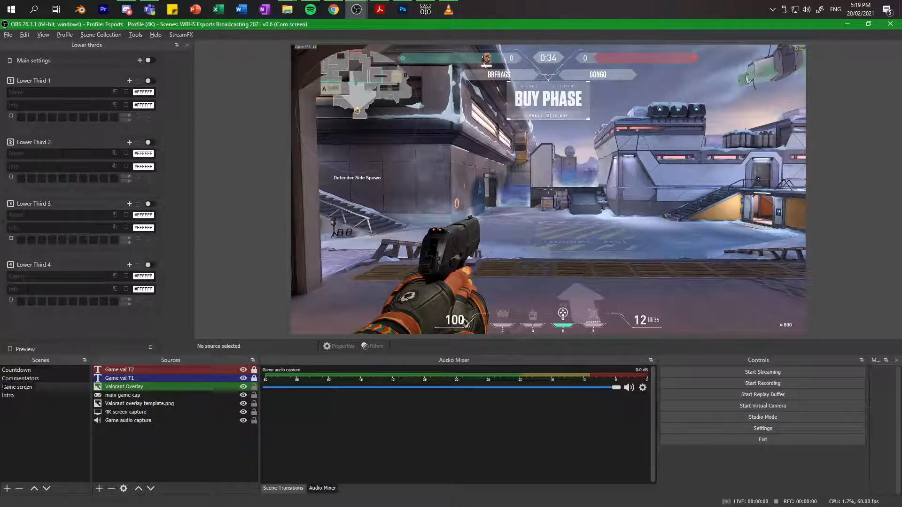
text(Valorant)
key(End)
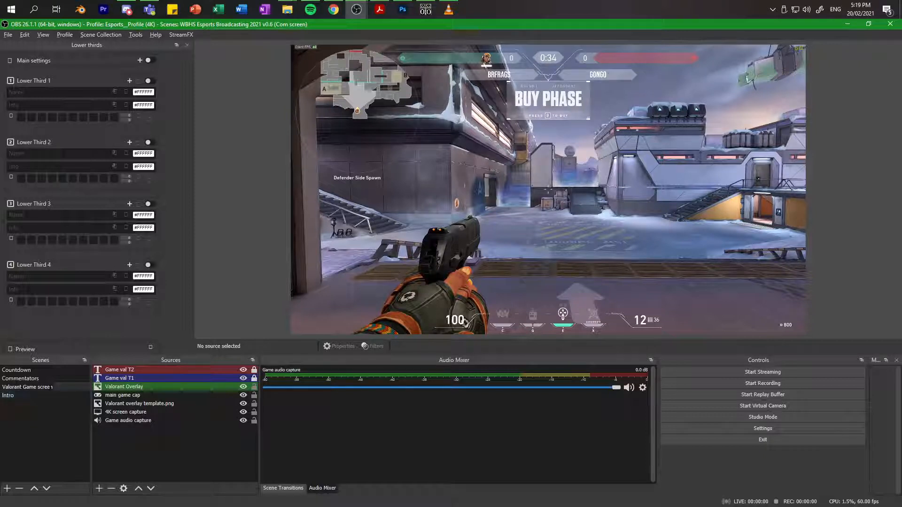
drag(52, 387, 33, 387)
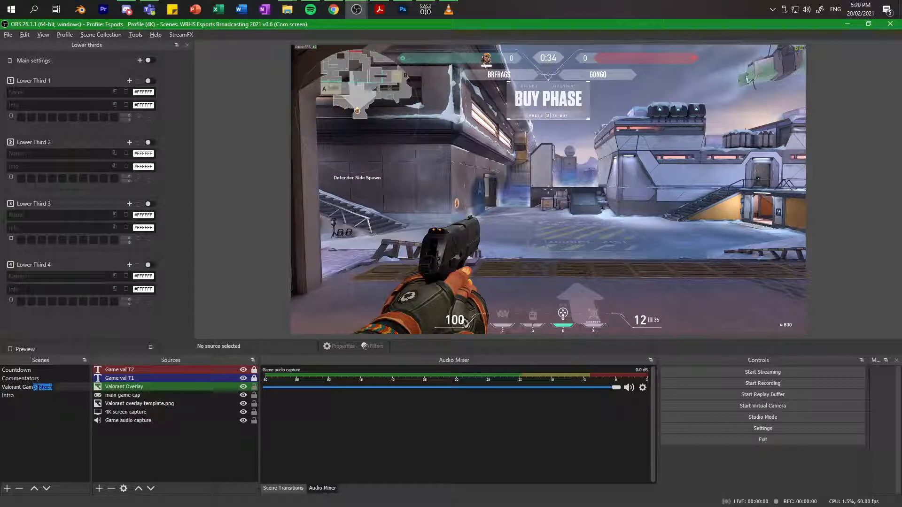
text(e)
click(31, 390)
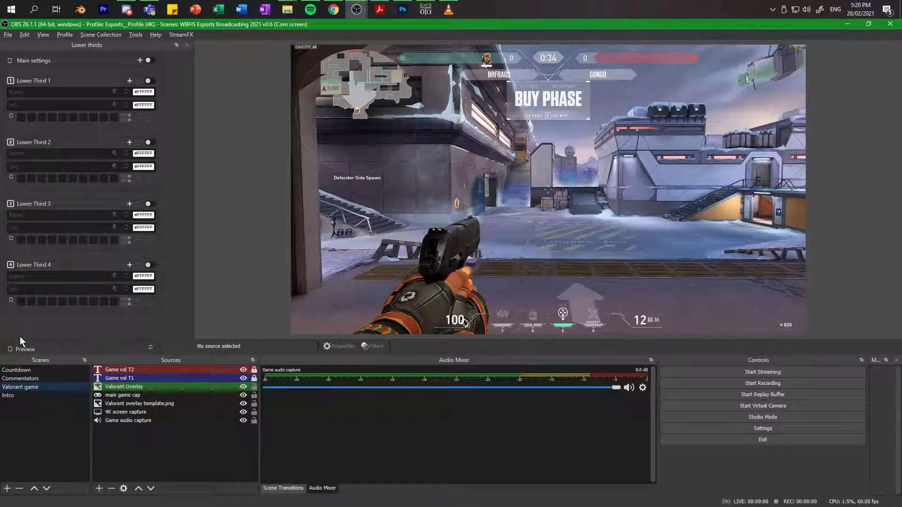
click(25, 395)
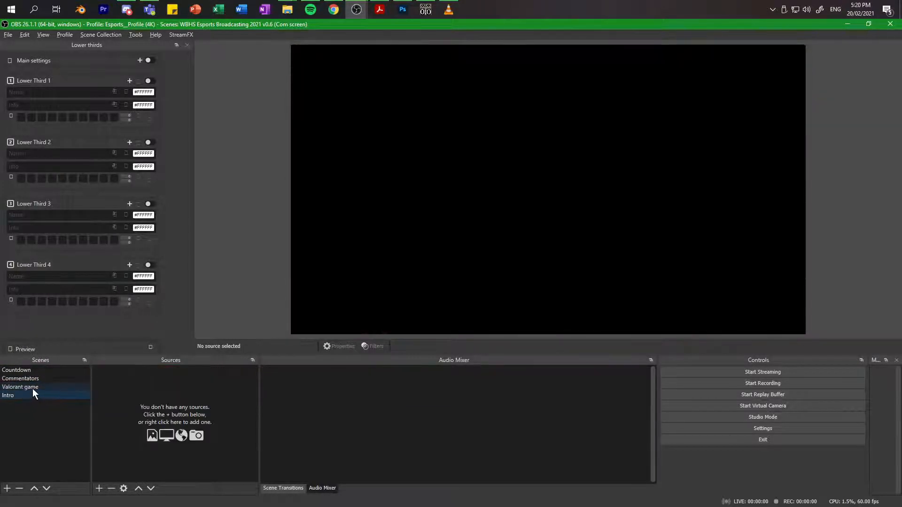
Step: Remove the empty Intro scene from the scene list after checking the Valorant game scene
click(33, 388)
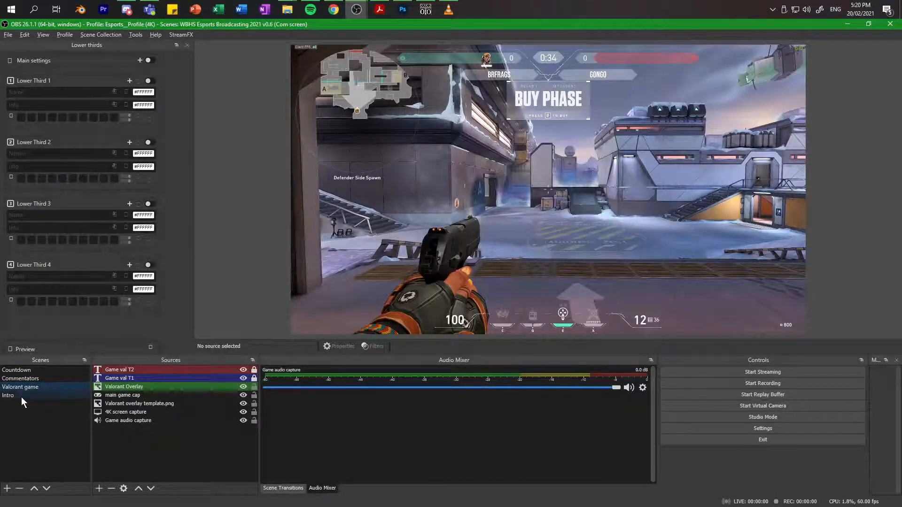
click(20, 396)
right_click(21, 396)
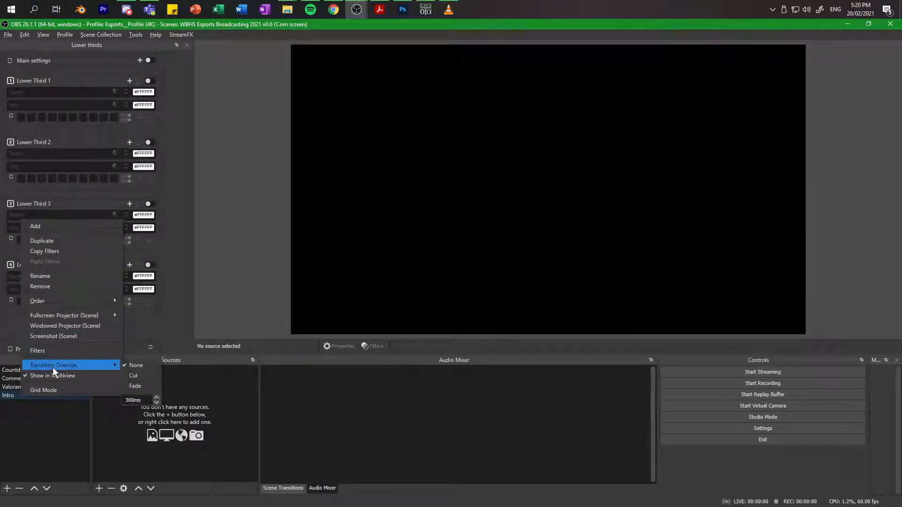
click(59, 286)
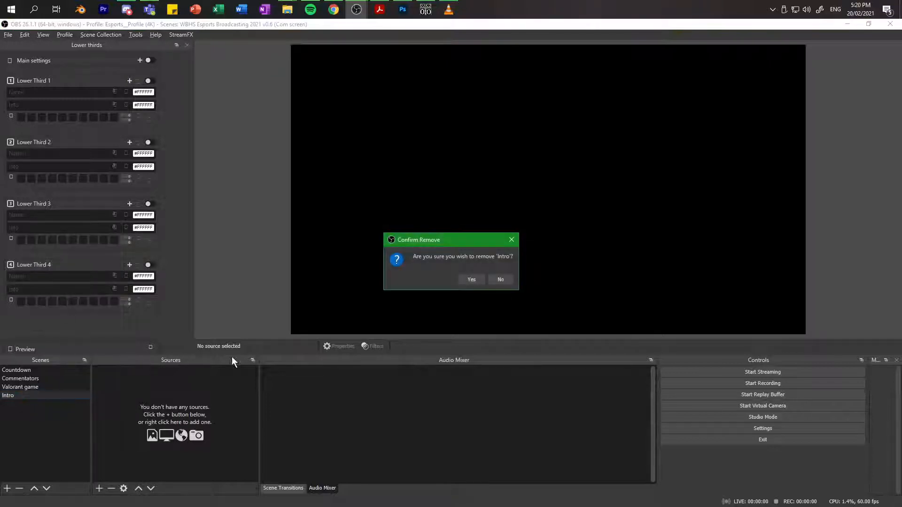
click(471, 280)
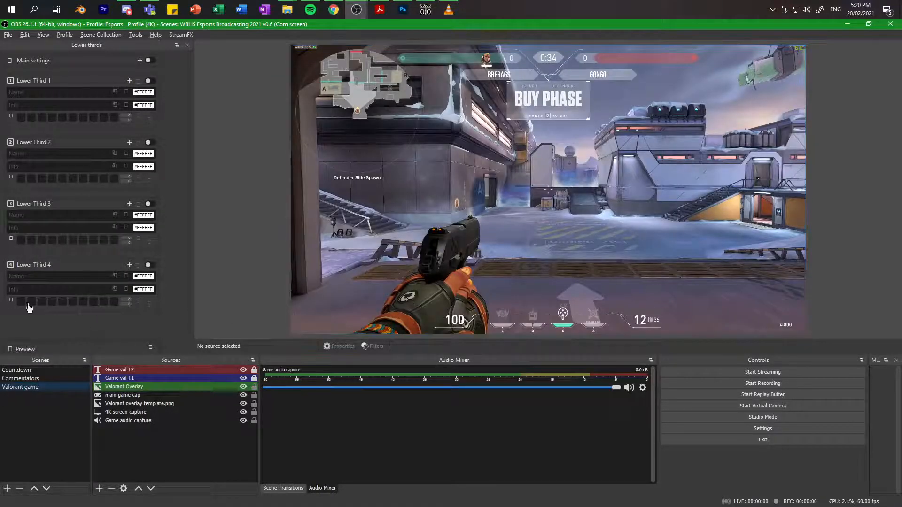
Step: Show the Countdown scene, then review the Scoreboard+ scoreboard and remote connection pages and minimize that window
click(6, 368)
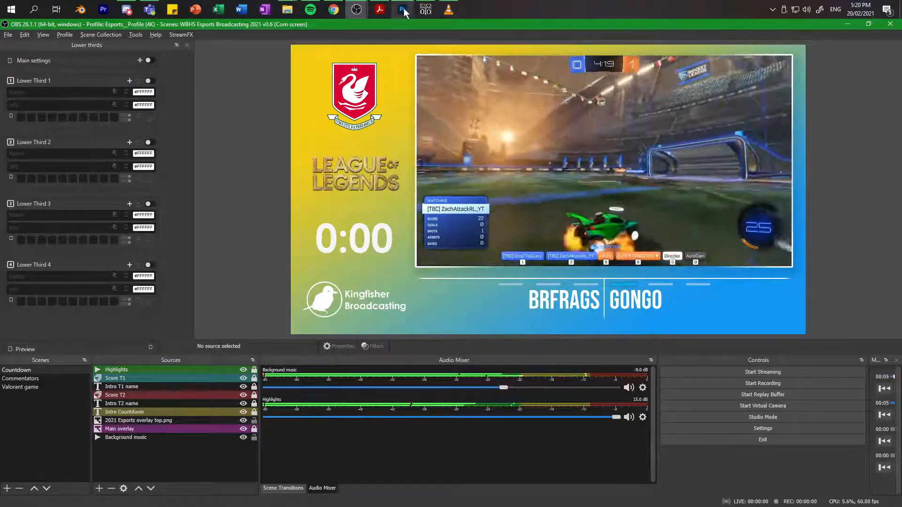
click(423, 8)
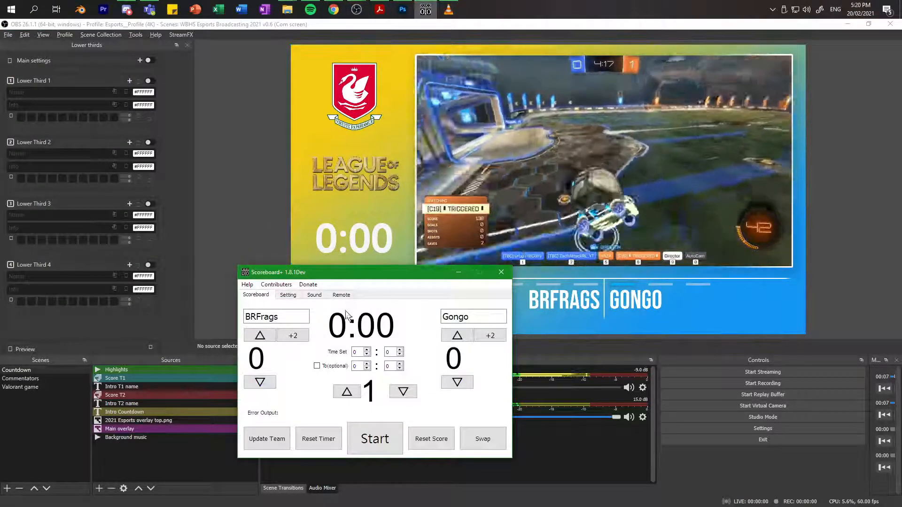
click(341, 295)
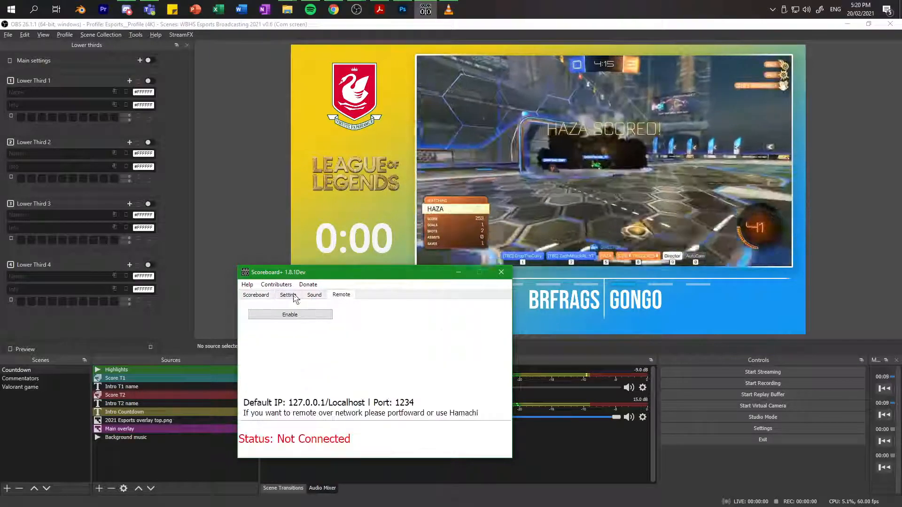
click(253, 295)
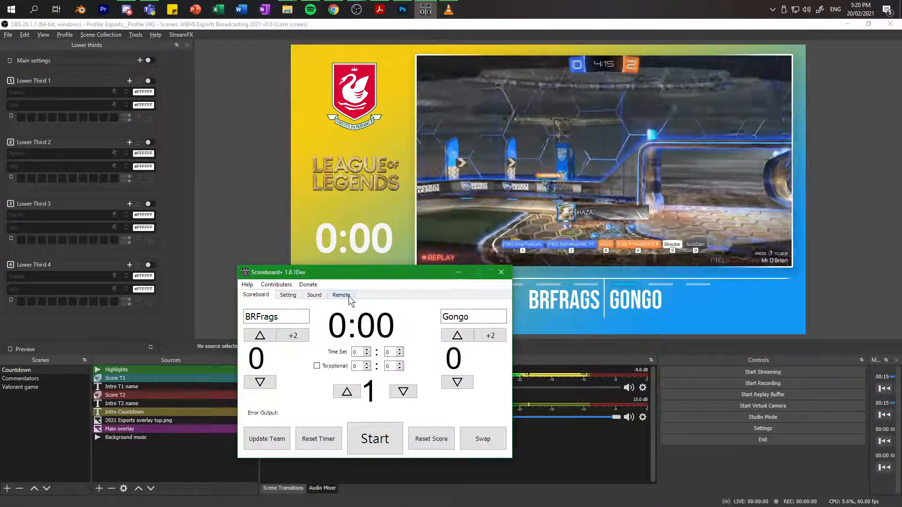
click(349, 296)
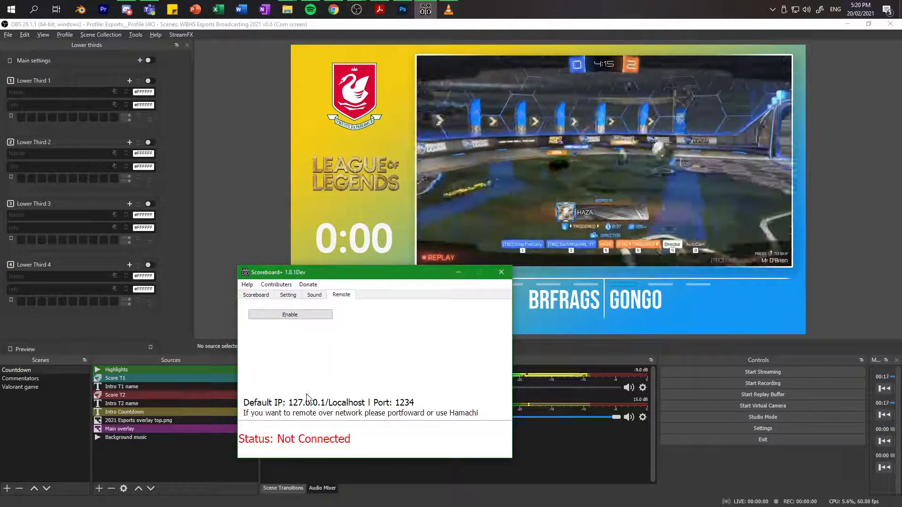
click(255, 295)
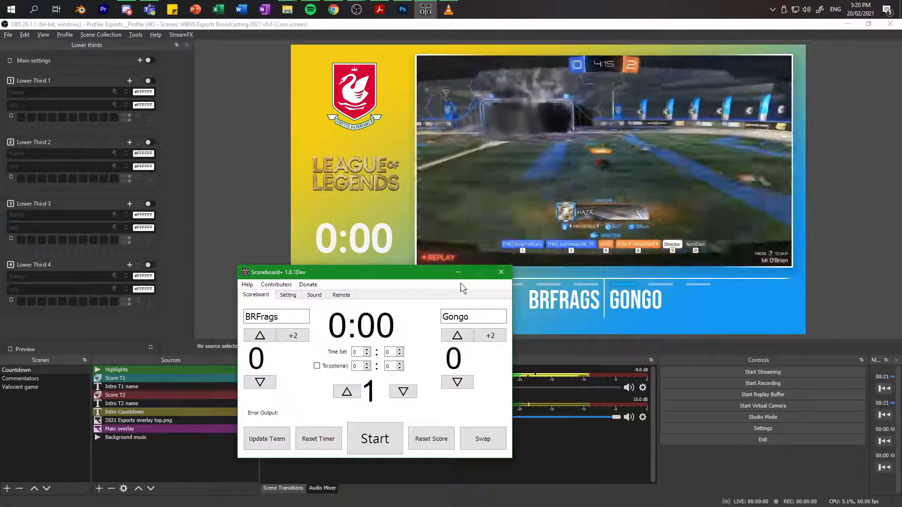
click(459, 275)
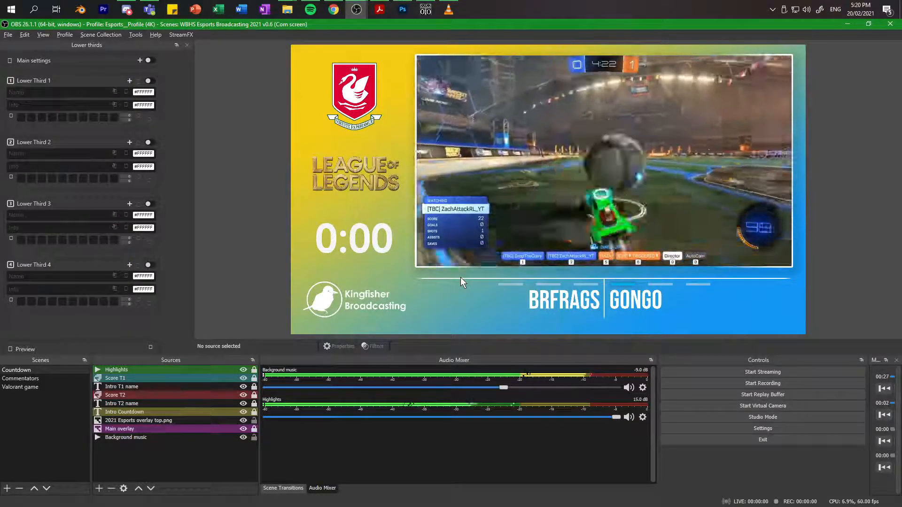
Step: Switch to Photoshop and open the recent file 2021 Esports overlay.psdc
key(alt+Tab)
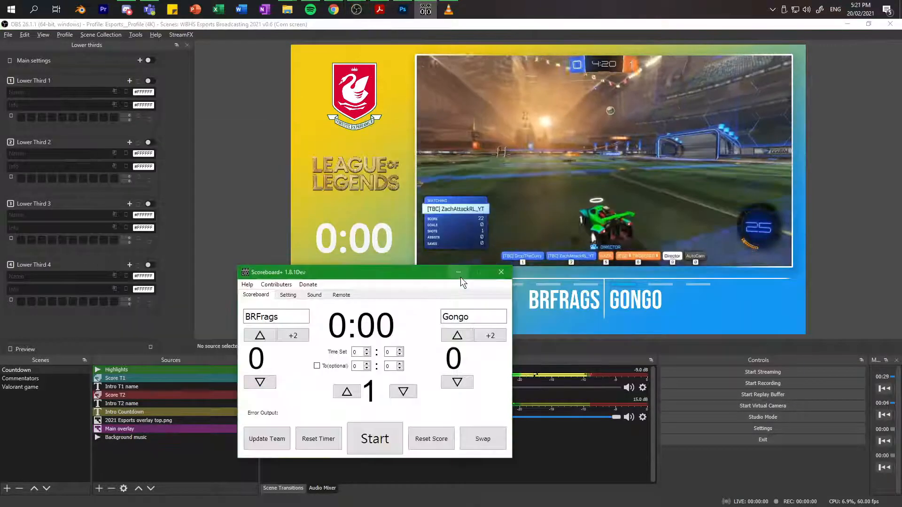
key(alt+Tab)
key(alt+Tab)
key(alt+Tab)
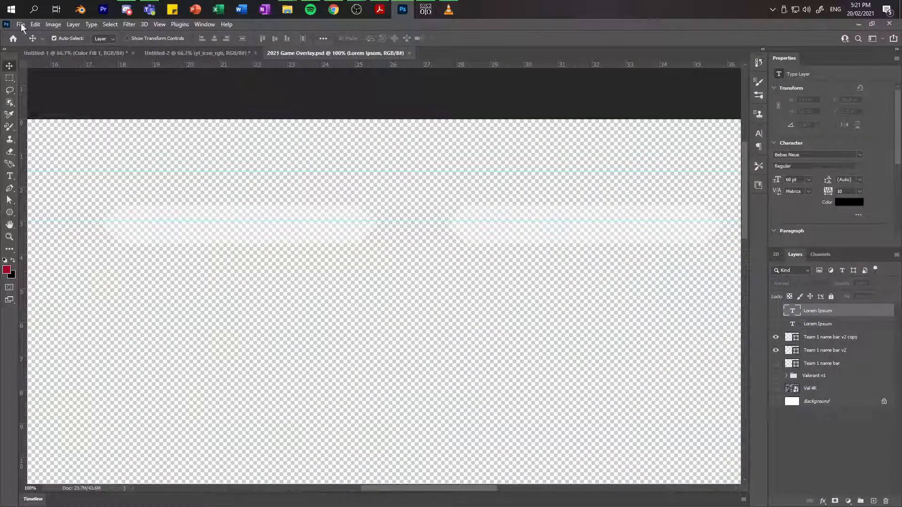
click(20, 24)
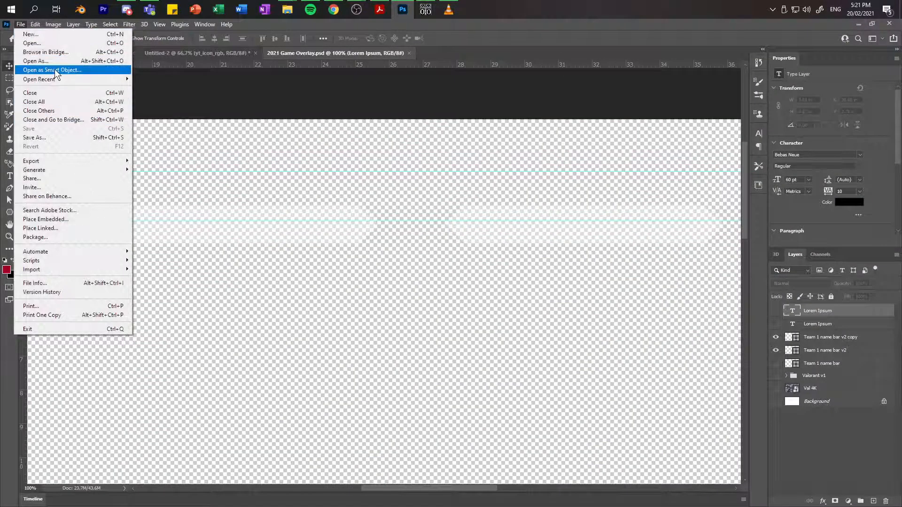
mouse_move(55, 79)
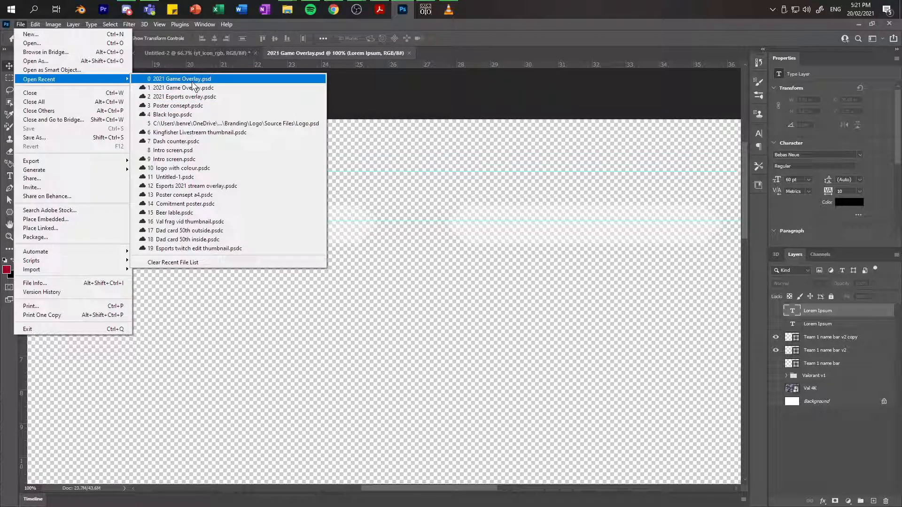
click(196, 100)
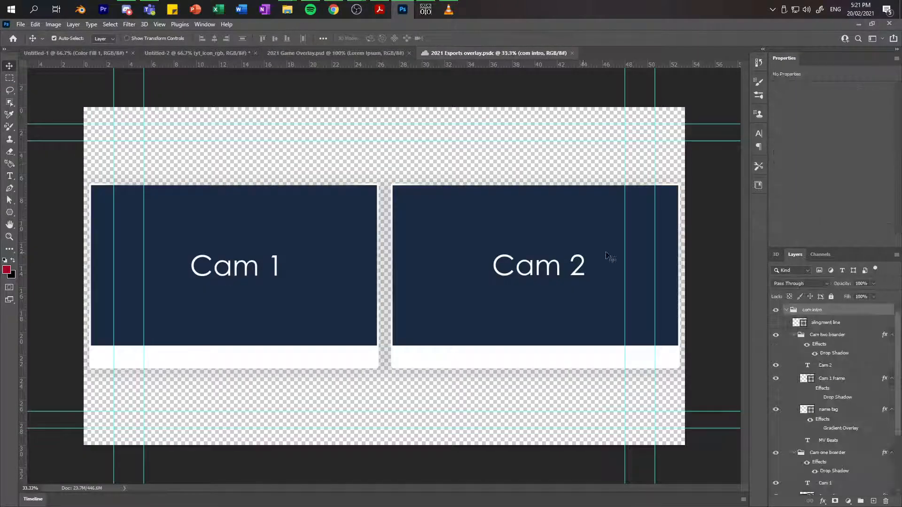
Step: Collapse and hide the com intro layer group, and make the Intro group visible
click(788, 309)
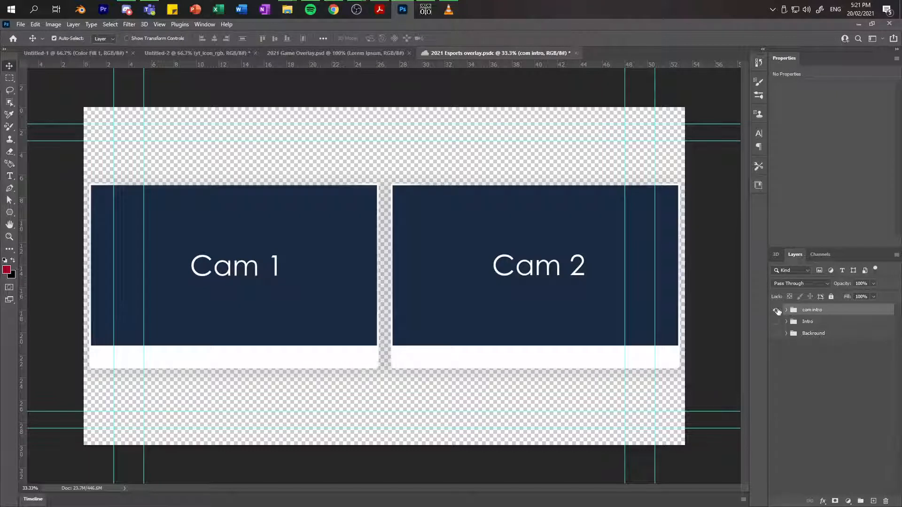
click(774, 310)
click(775, 310)
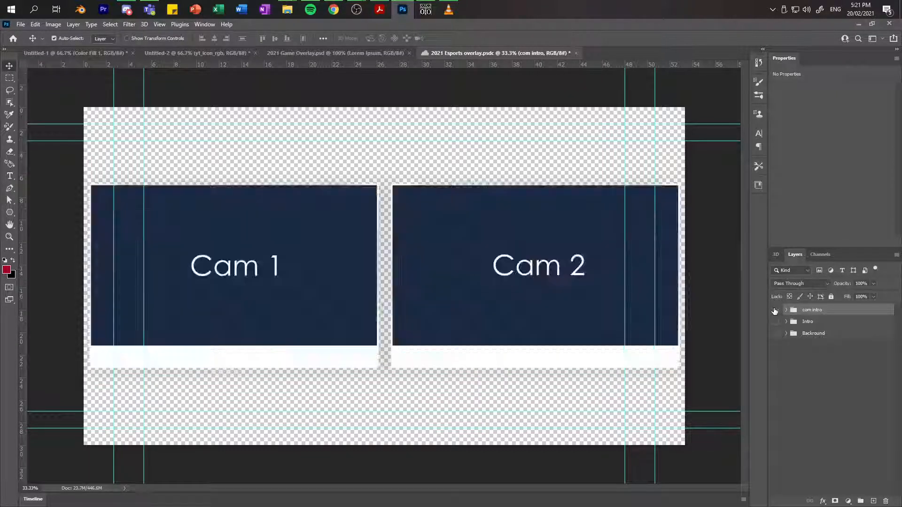
click(775, 311)
click(776, 321)
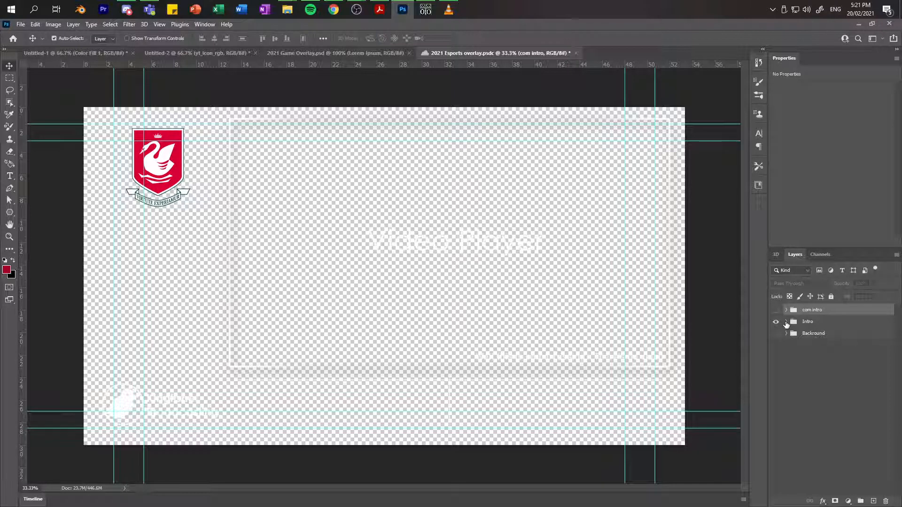
Step: Expand the Intro and Backround groups, show the background, and preview the LOL gradient and League of Legends logo, leaving both hidden
click(787, 322)
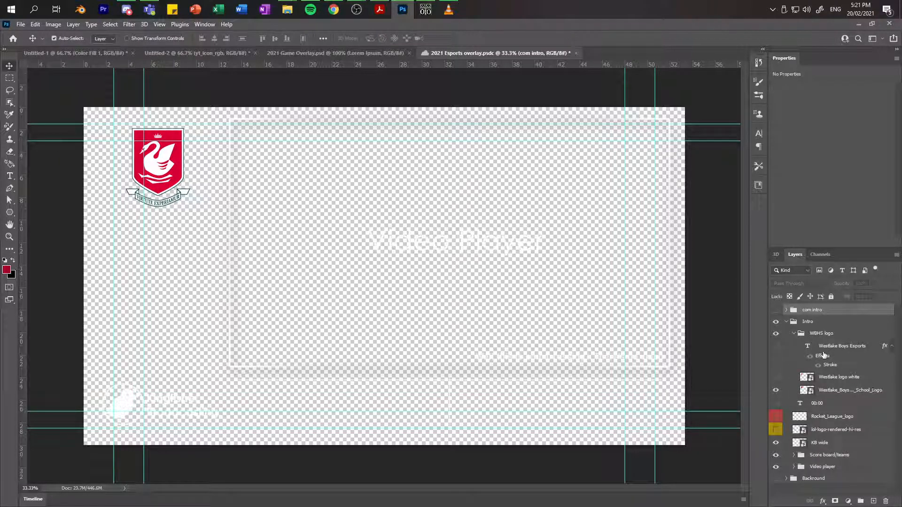
click(786, 479)
scroll(786, 465, down, 5)
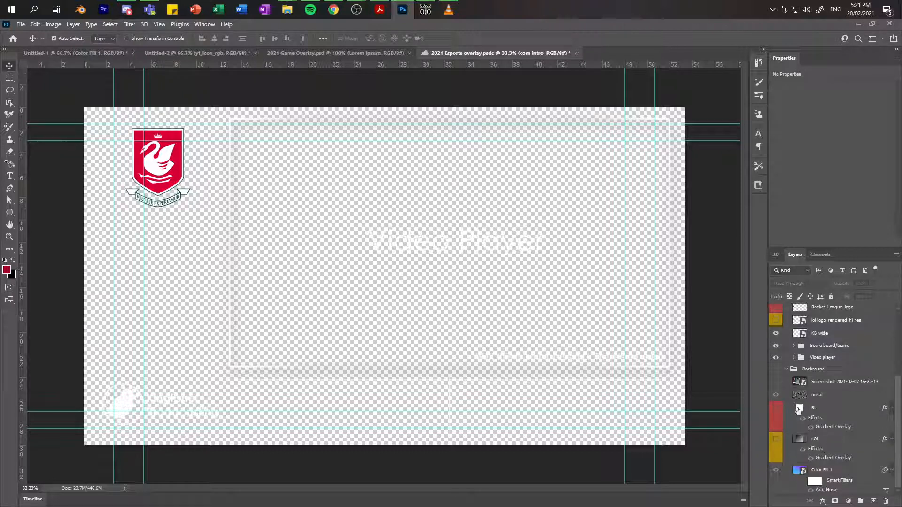
click(776, 441)
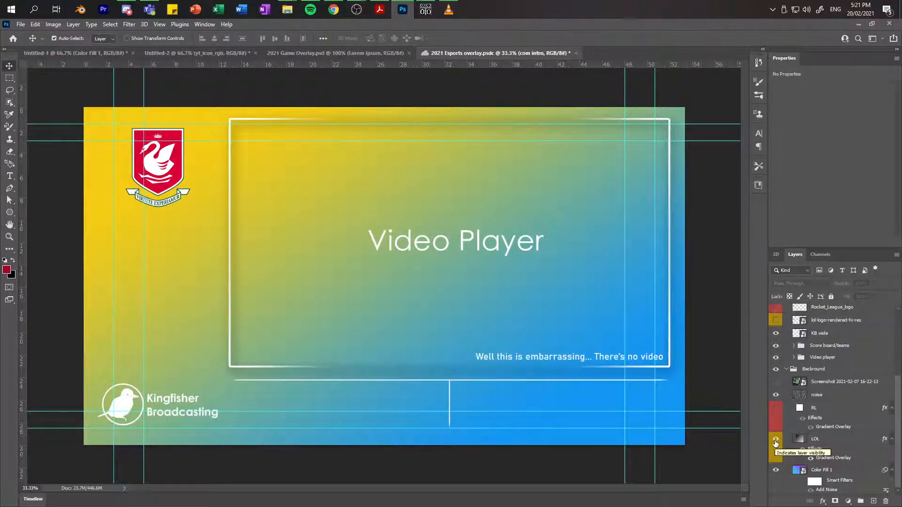
click(775, 408)
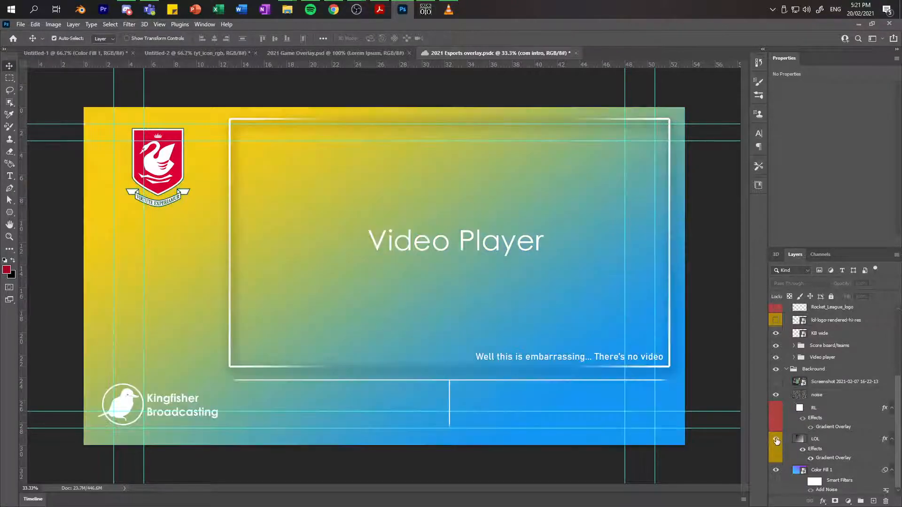
click(776, 438)
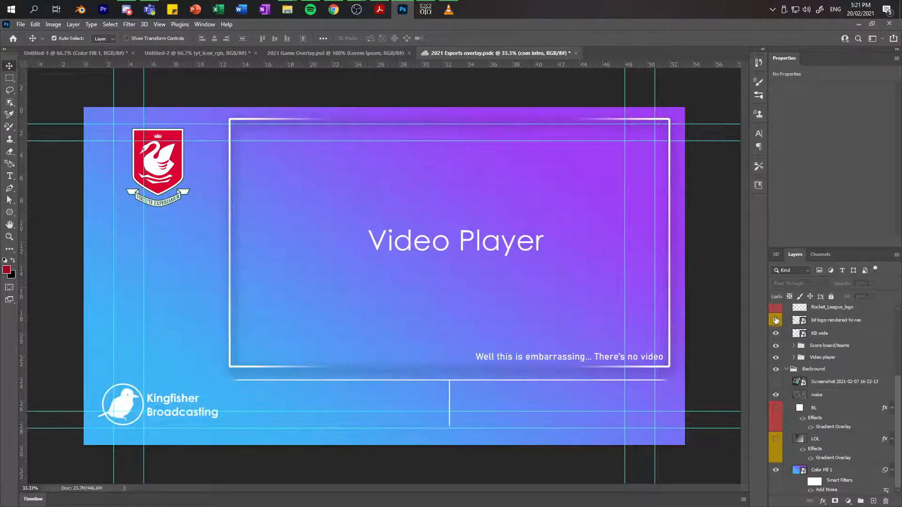
click(775, 320)
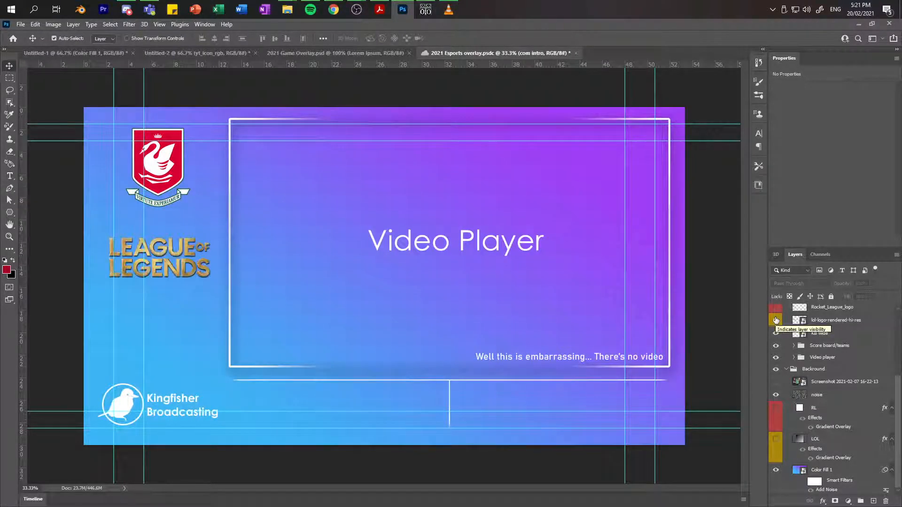
click(775, 320)
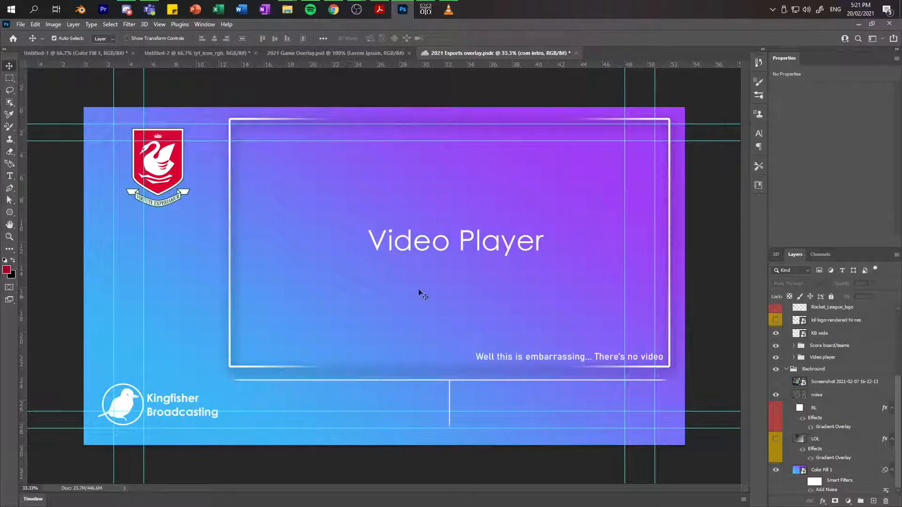
Step: Create a solid color fill layer named Val with the near-white color #fbfbfb
click(20, 24)
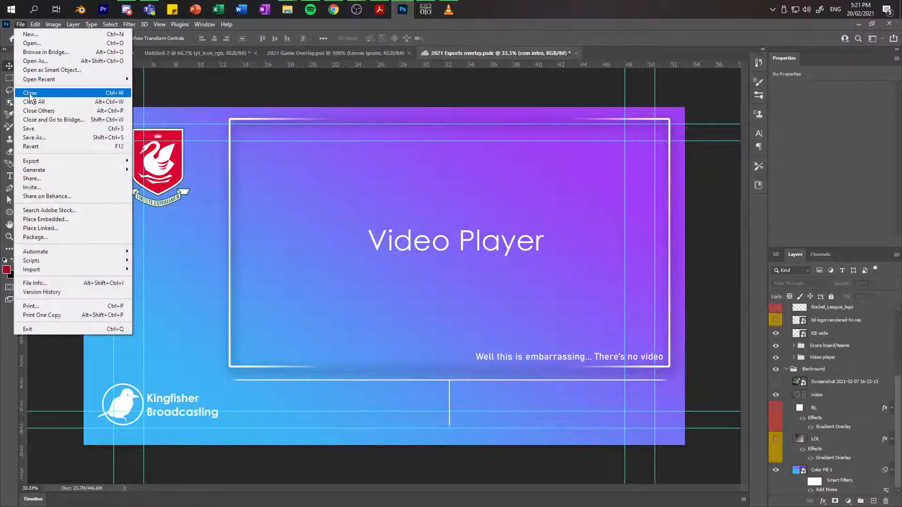
click(73, 24)
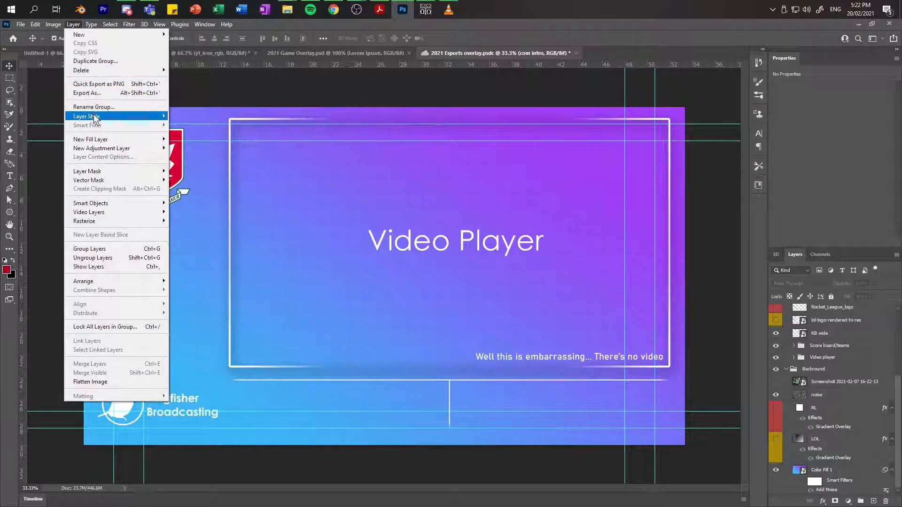
mouse_move(101, 141)
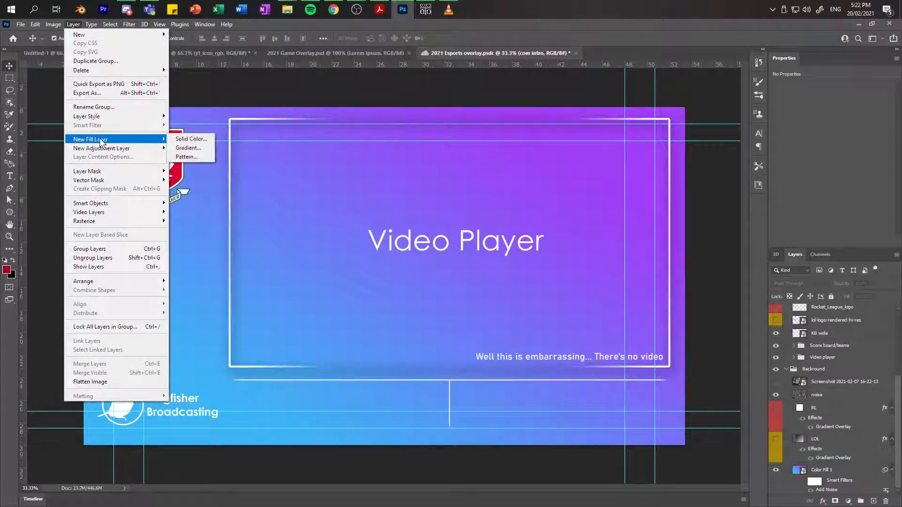
click(191, 140)
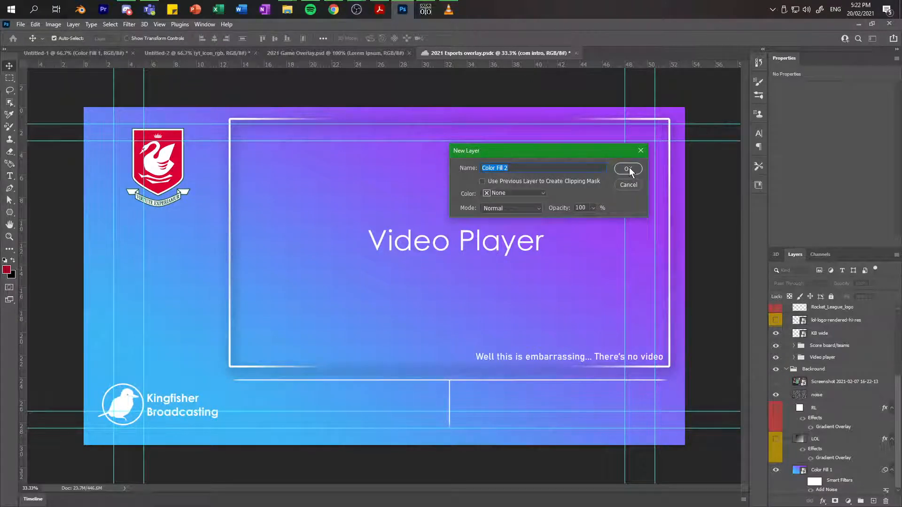
text(Val)
click(628, 168)
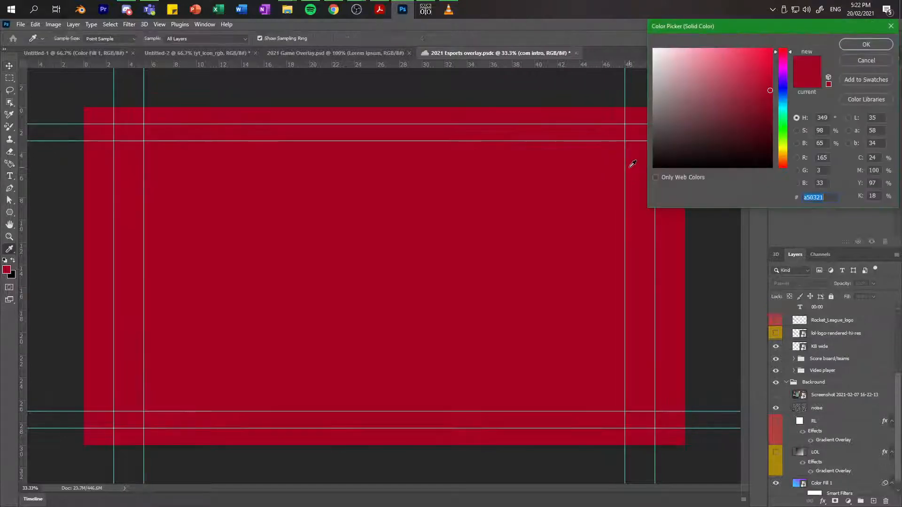
drag(750, 95, 653, 48)
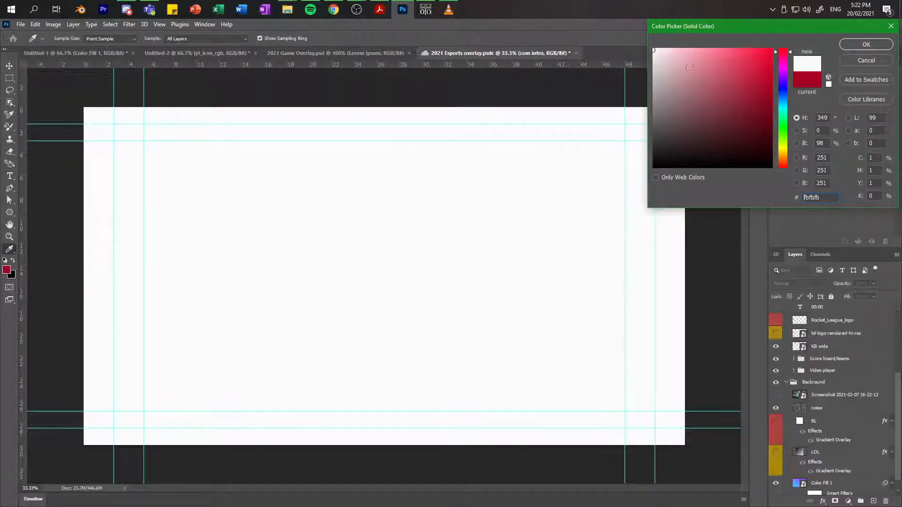
click(865, 44)
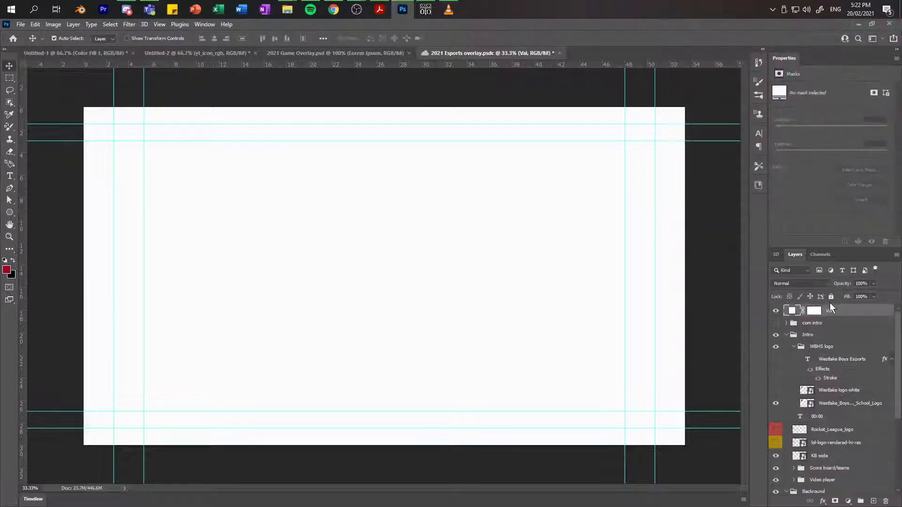
Step: Move the Val fill layer into the Backround group, between the RL and LOL layers
drag(830, 307, 853, 473)
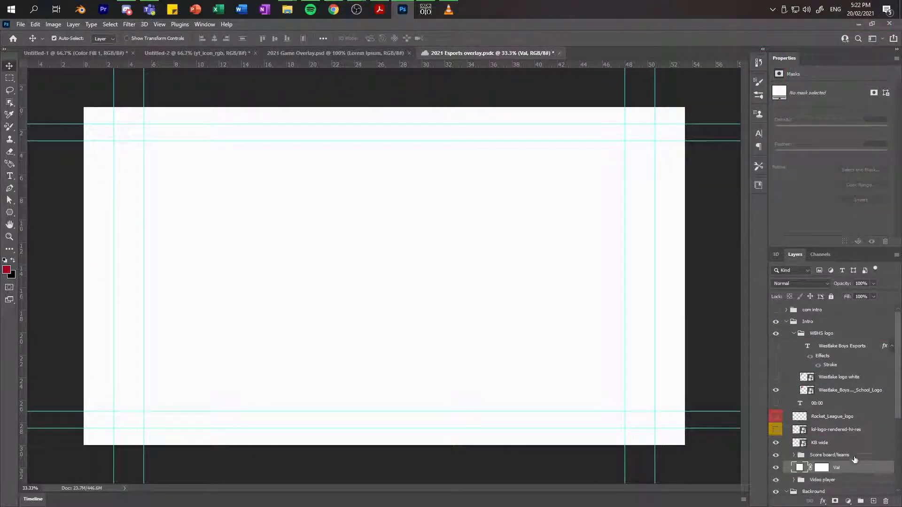
scroll(845, 422, down, 3)
drag(844, 346, 844, 437)
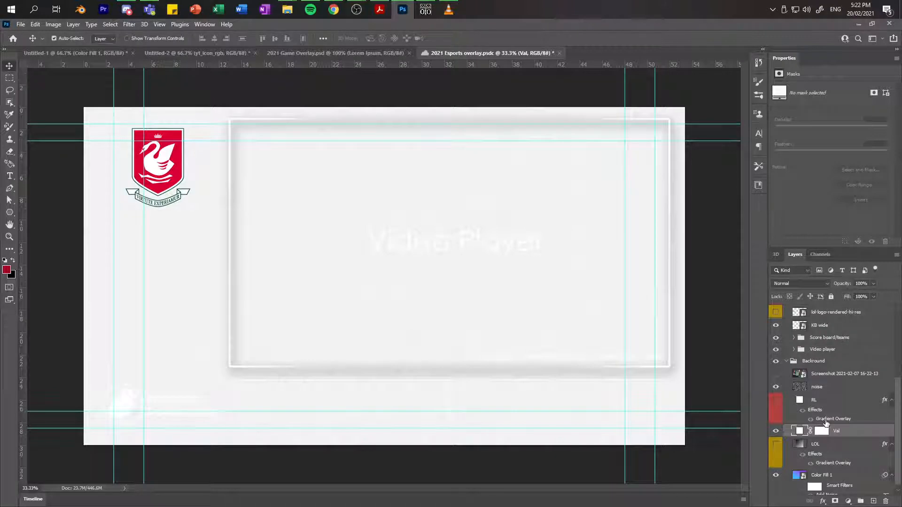
Step: Add a Gradient Overlay effect to the Val layer through its blending options
right_click(832, 428)
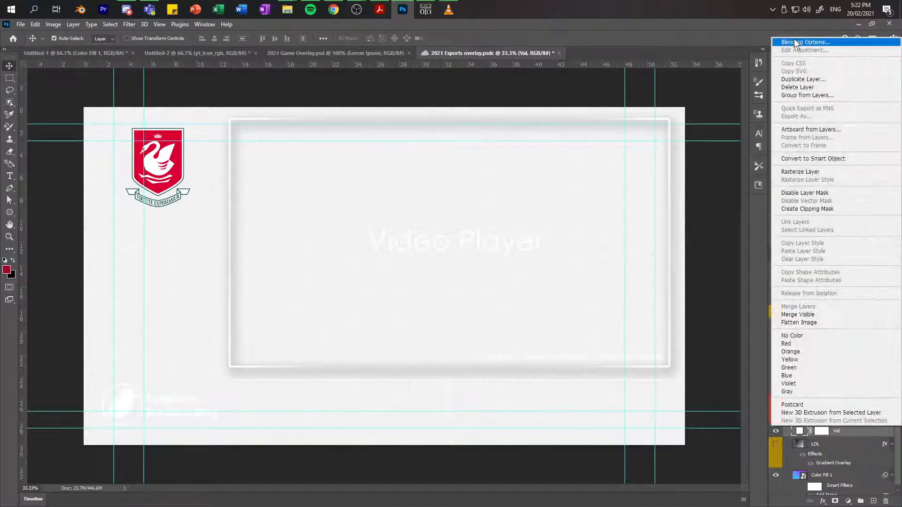
click(643, 157)
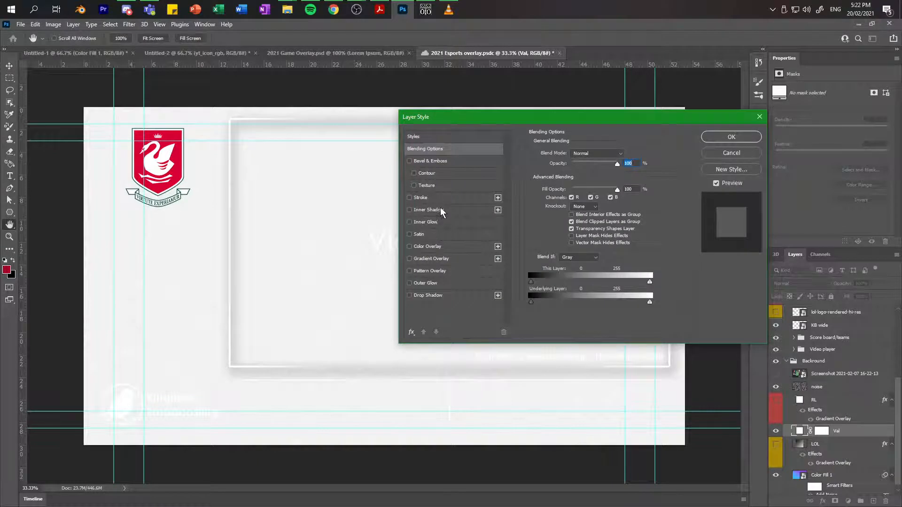
click(439, 258)
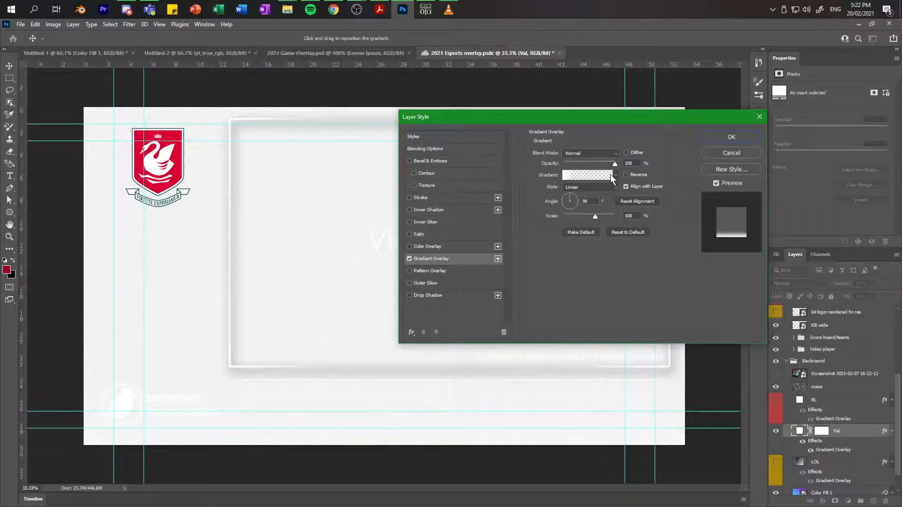
Step: Edit the overlay's gradient so the transparent opacity stop at 21% becomes fully opaque
click(610, 174)
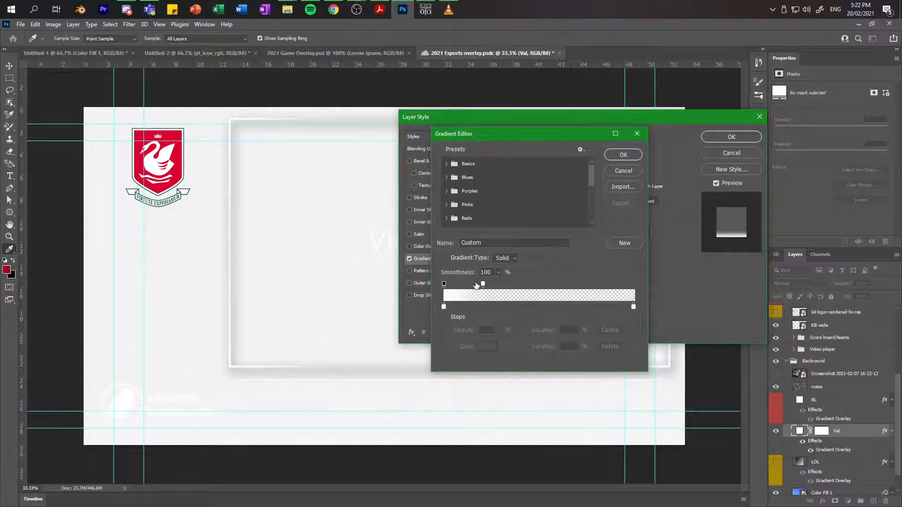
click(443, 307)
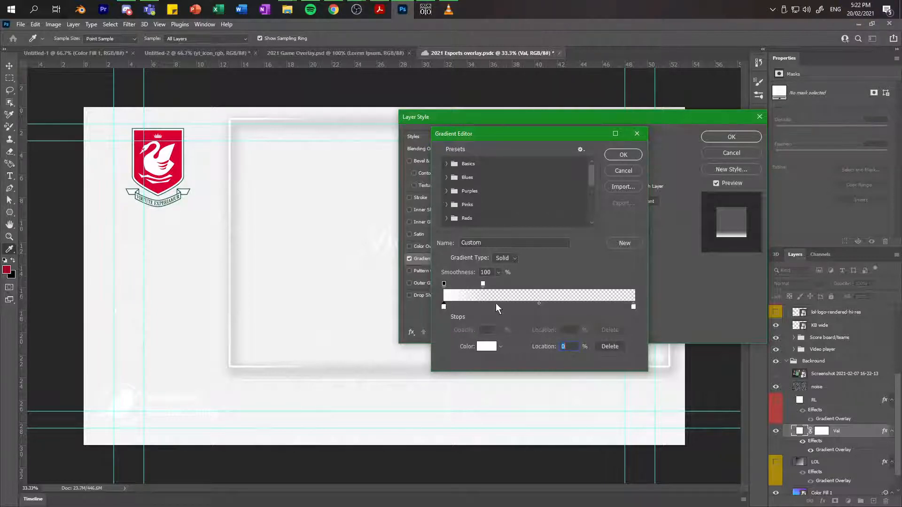
click(483, 284)
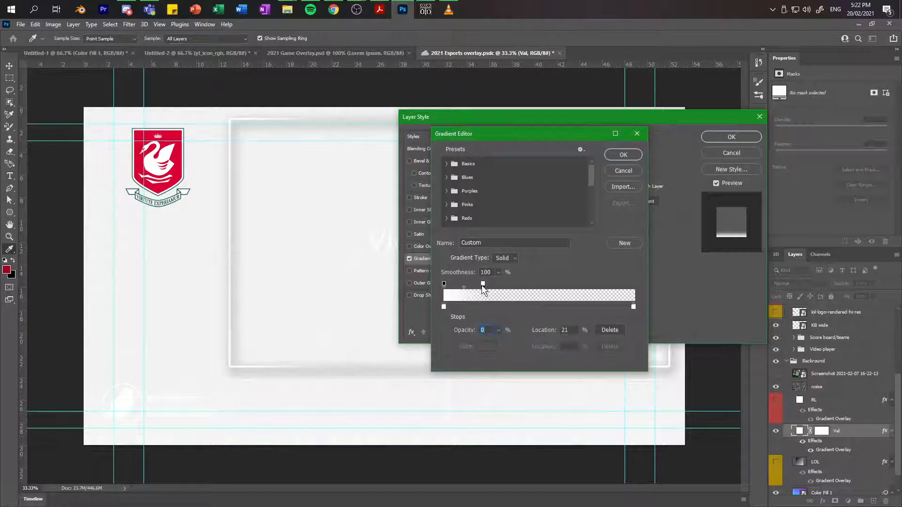
text(1)
key(Return)
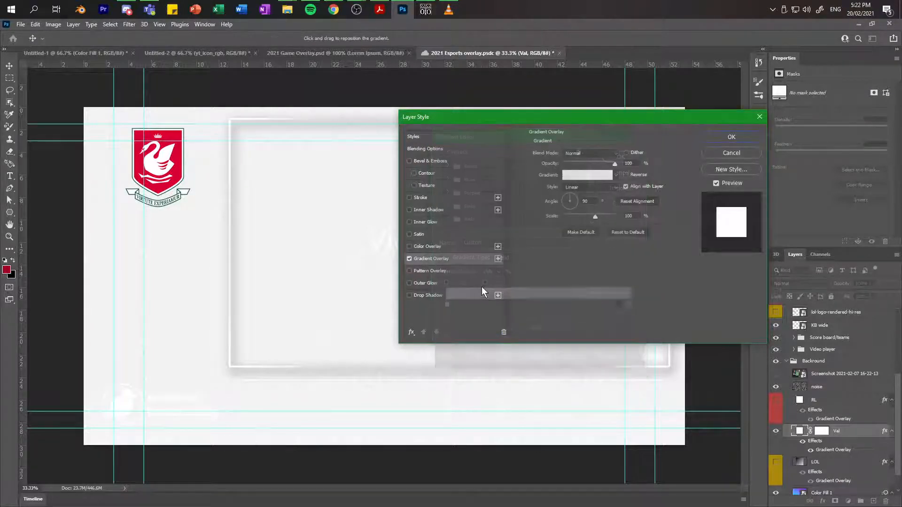
Step: Set the gradient's starting color stop at 0% to the Val theme red #ff4655, copied from the Sticky Notes color list
click(599, 176)
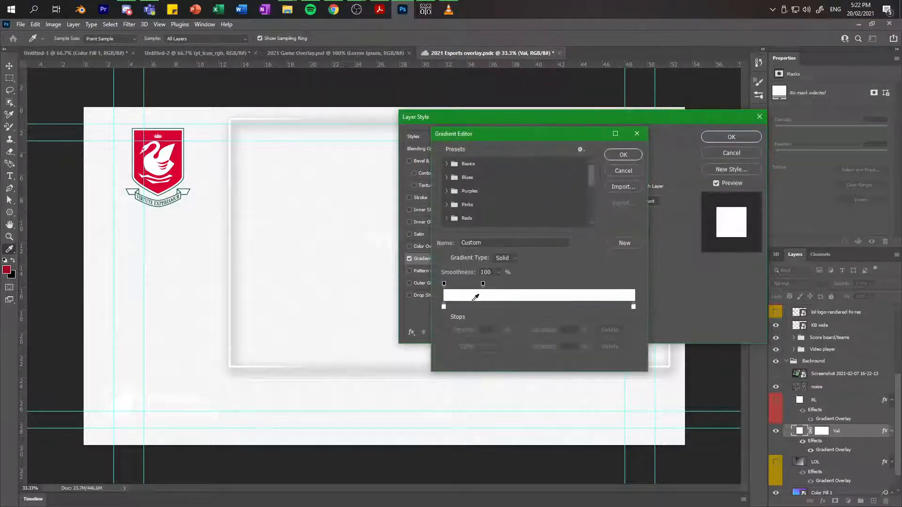
click(444, 306)
click(483, 345)
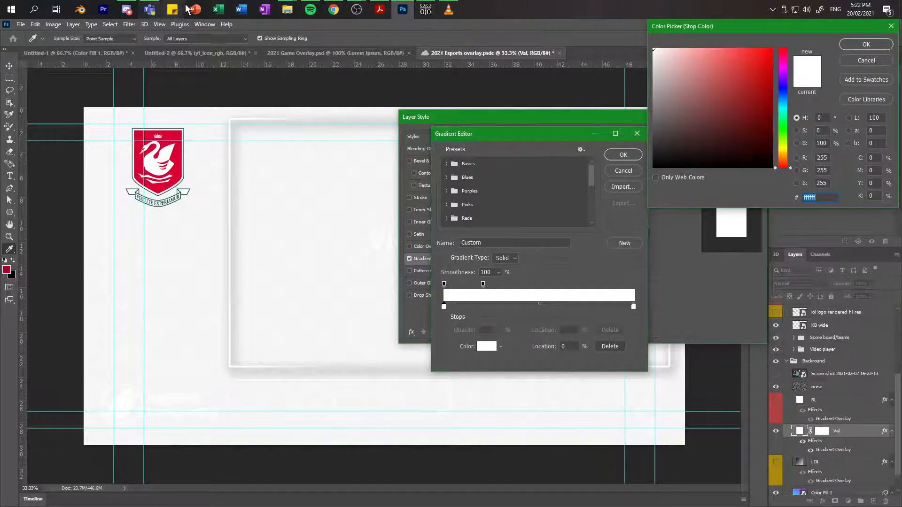
click(172, 9)
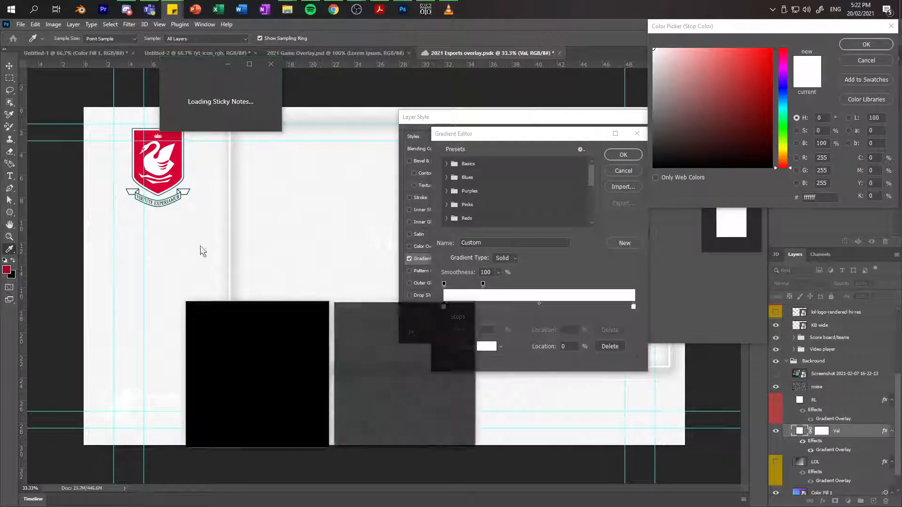
click(468, 309)
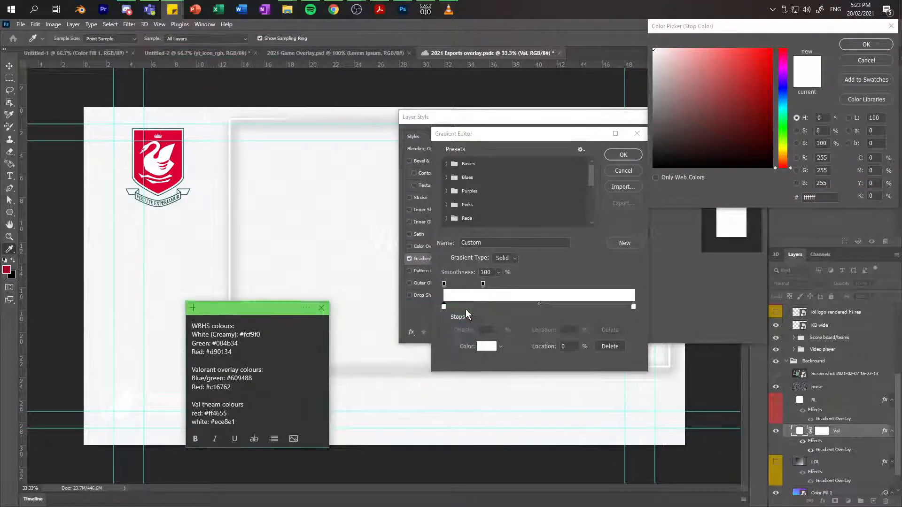
text(Navy: #0f1923)
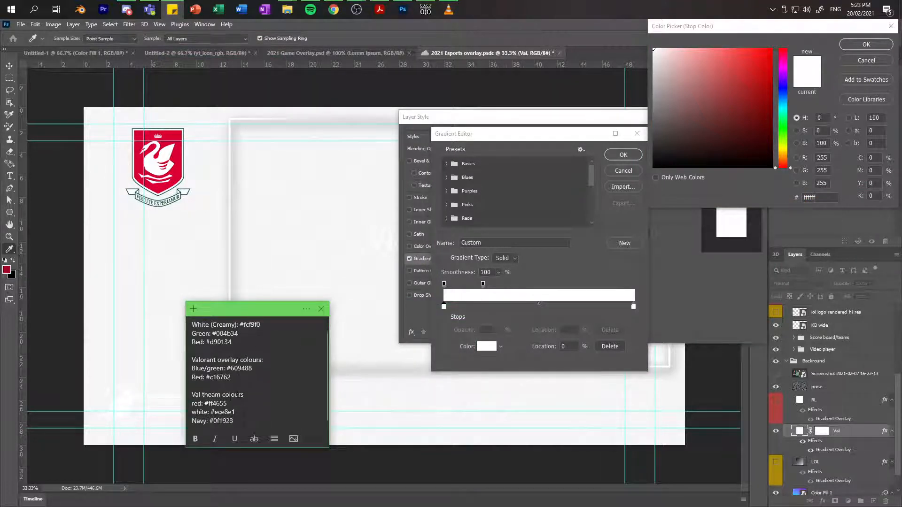
drag(226, 403, 208, 403)
key(ctrl+c)
click(491, 348)
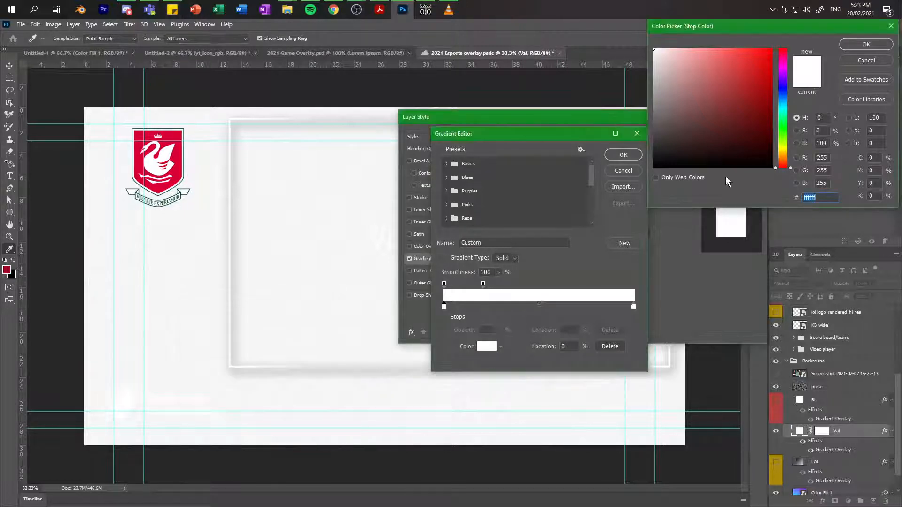
key(ctrl+v)
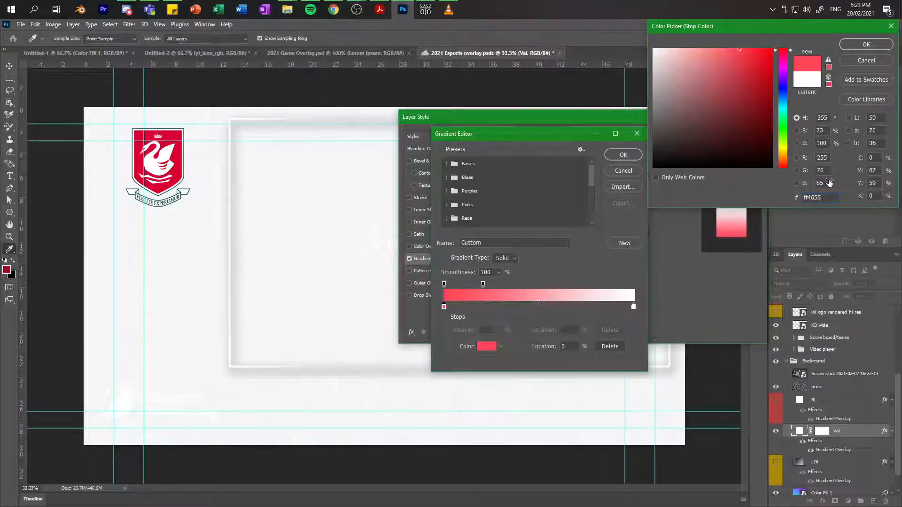
click(865, 45)
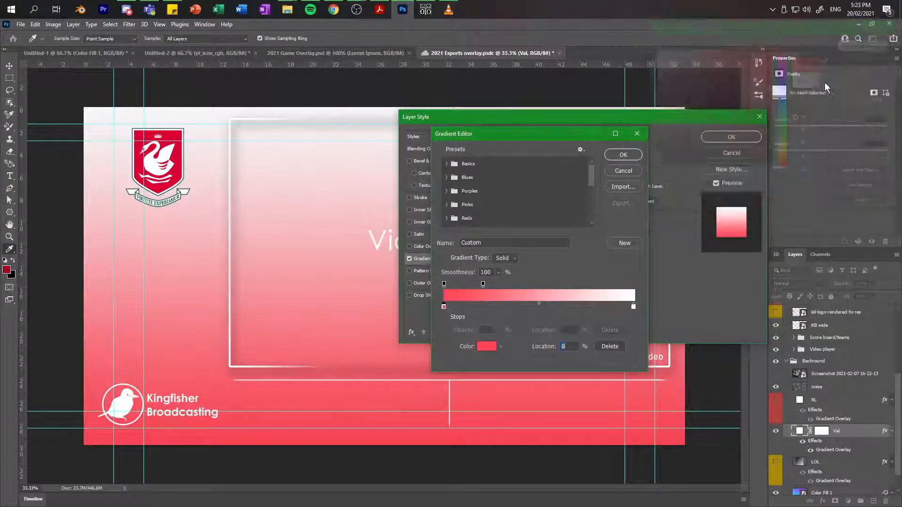
Step: Copy the navy code from the Sticky Notes color list and set the gradient's end stop at 100% to #0f1923
key(alt+Tab)
scroll(221, 402, down, 1)
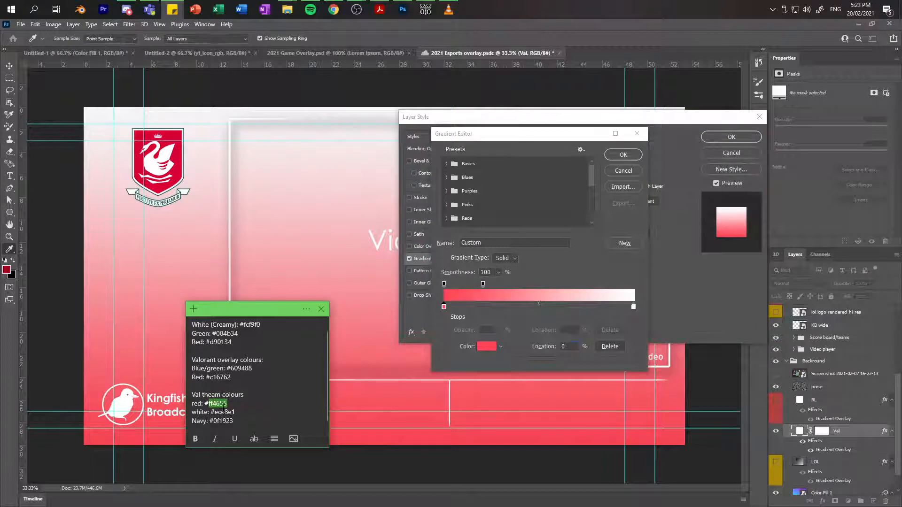
drag(233, 420, 212, 420)
key(ctrl+c)
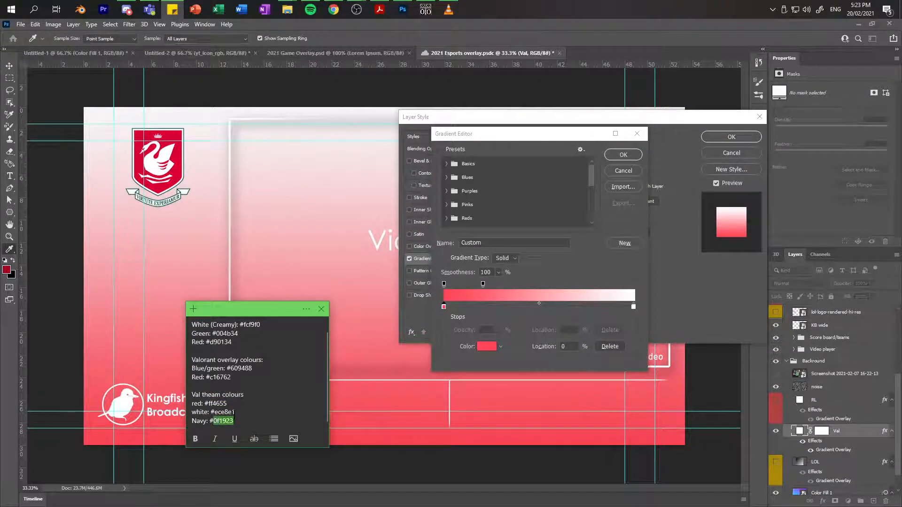
click(633, 306)
click(633, 306)
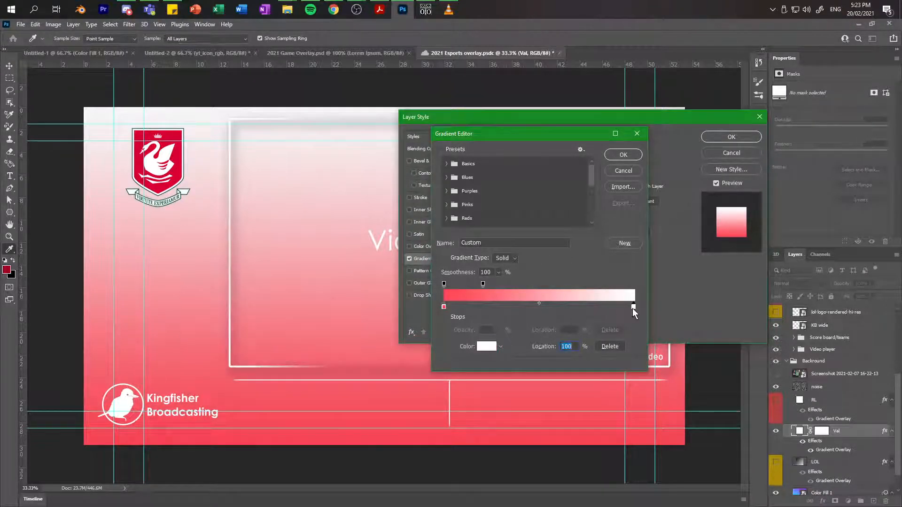
click(487, 348)
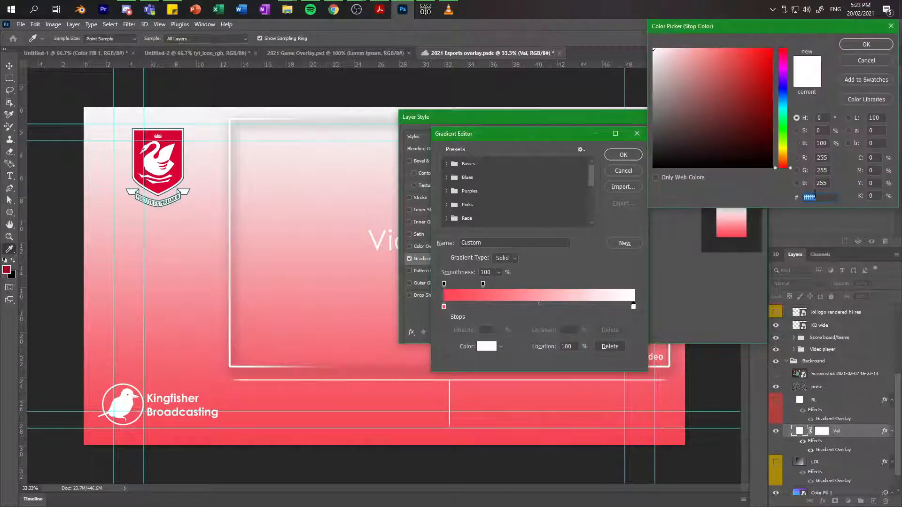
key(ctrl+v)
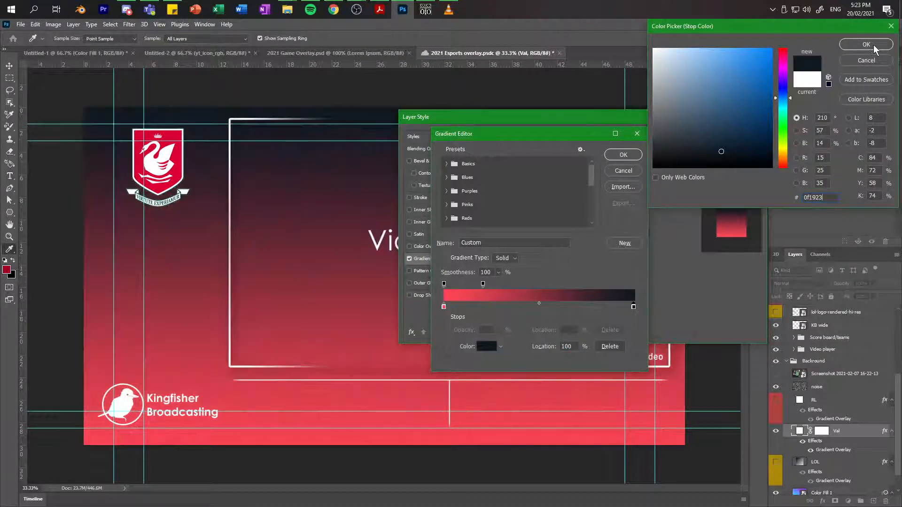
click(865, 45)
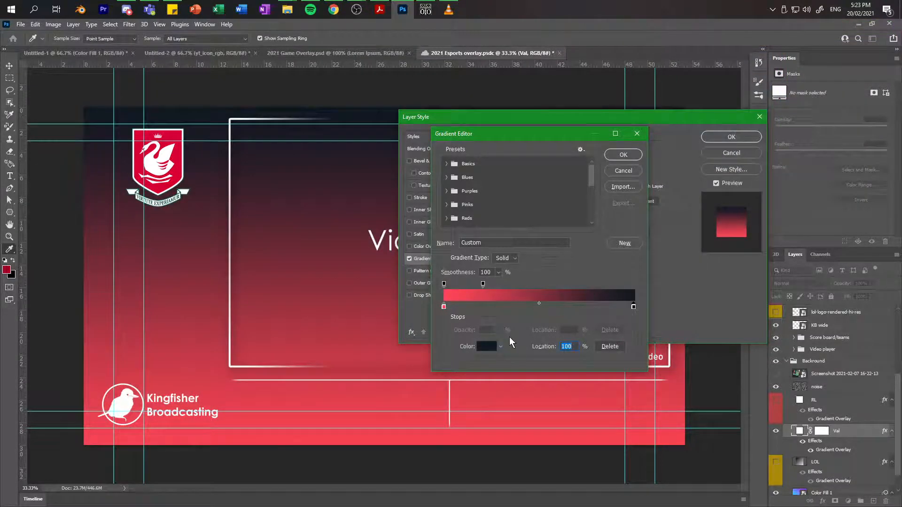
Step: Add a middle color stop at 49% and set it to the Val theme white #ece8e1, copied from the Sticky Notes list
click(536, 307)
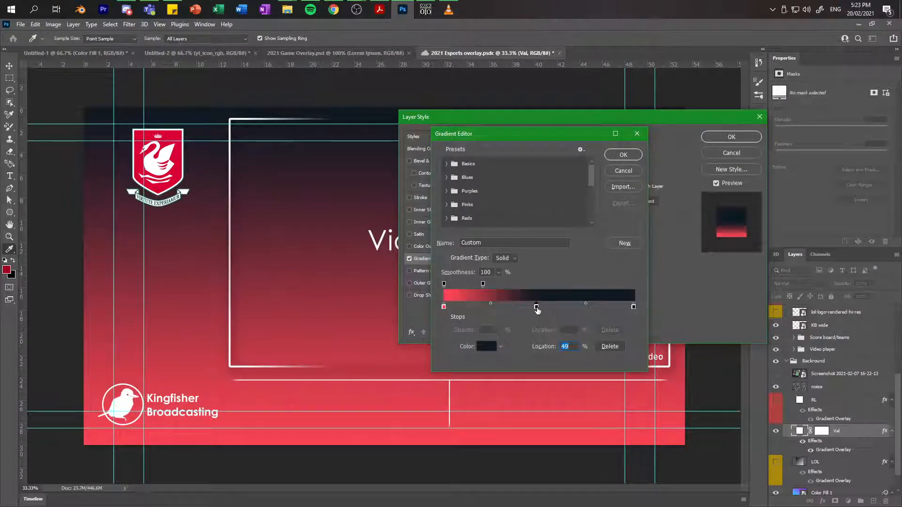
click(485, 347)
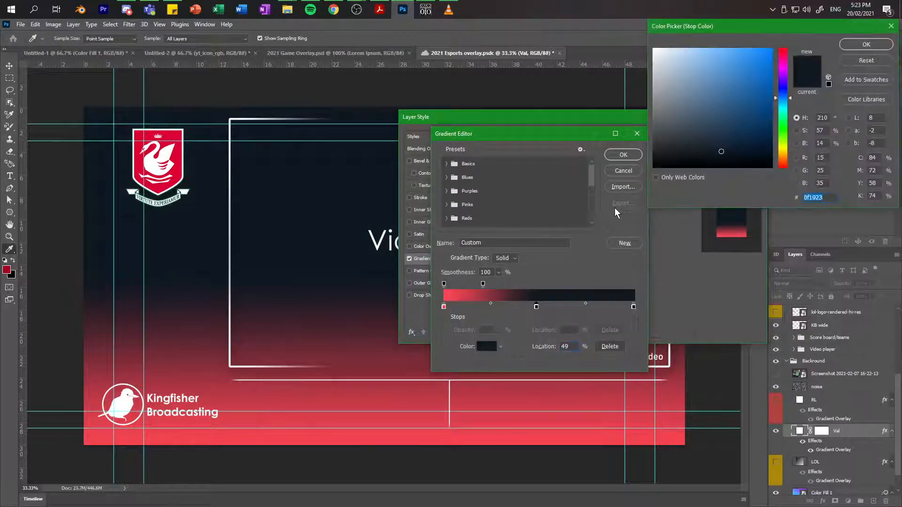
key(alt+Tab)
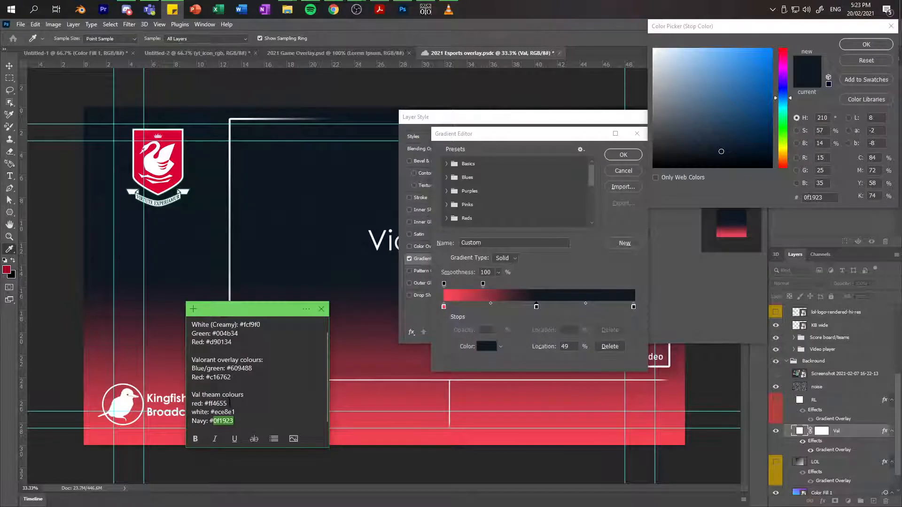
double_click(223, 411)
key(ctrl+c)
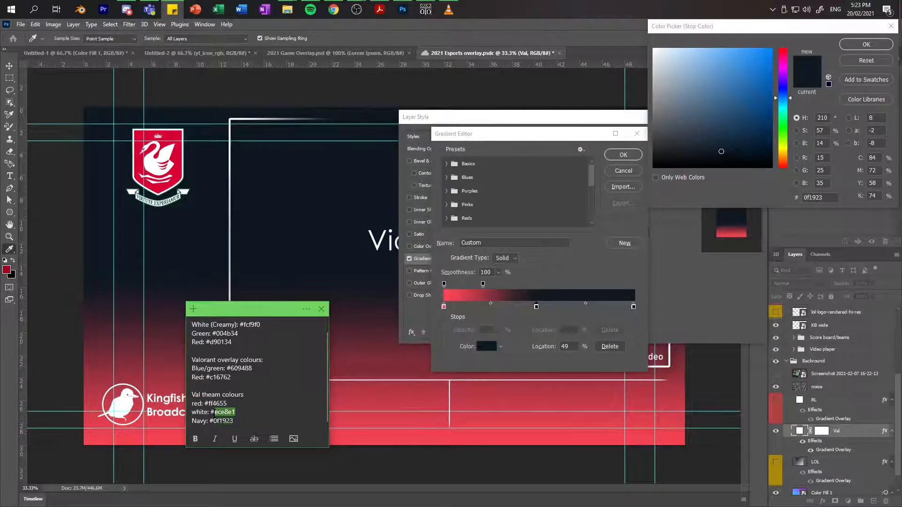
click(520, 318)
click(535, 308)
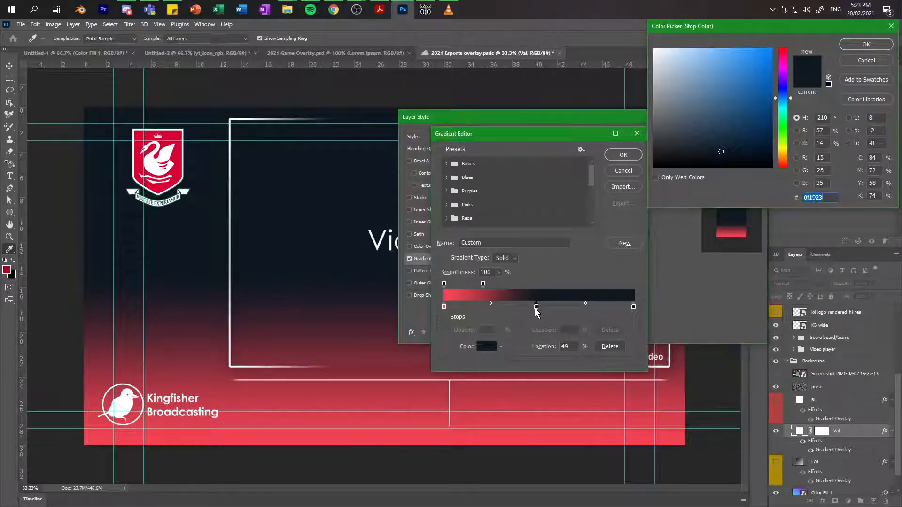
key(ctrl+v)
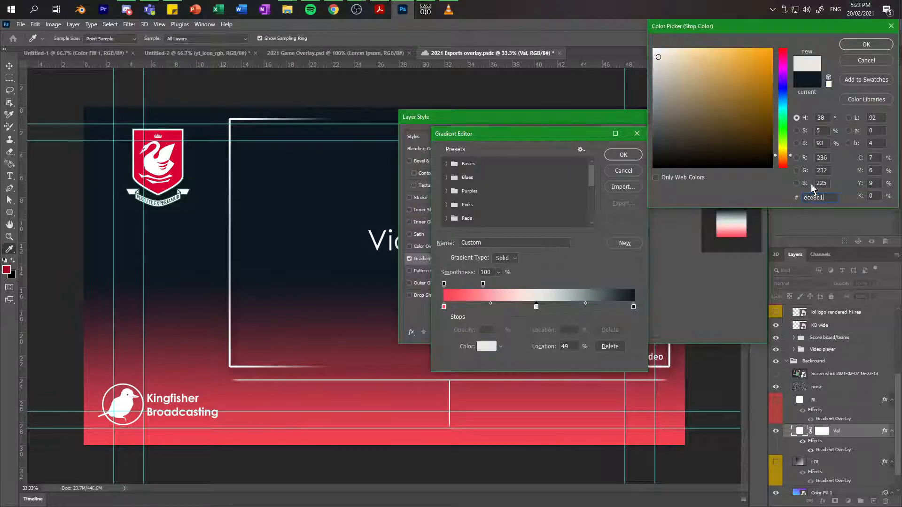
click(869, 45)
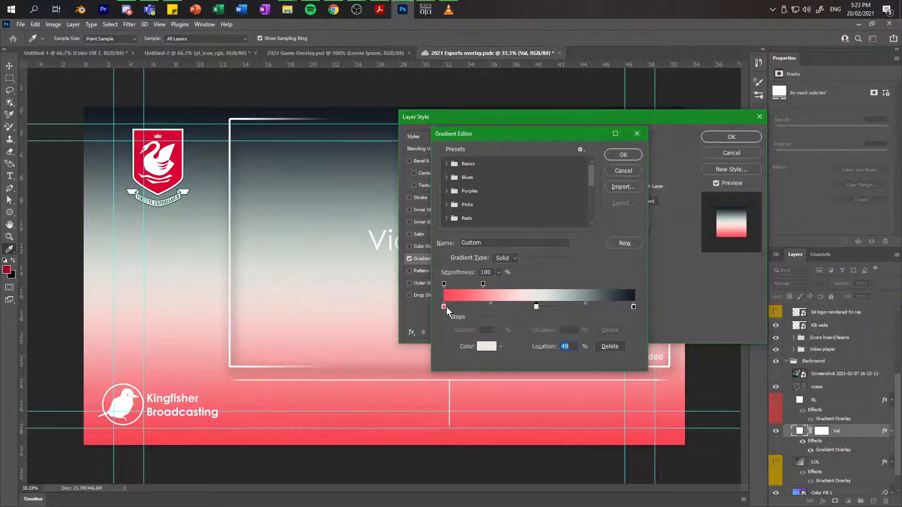
Step: Rearrange the color stops with off-white at 0%, red at 46% and navy at about 98%
mouse_move(443, 307)
mouse_down()
mouse_move(574, 307)
mouse_move(444, 307)
mouse_up()
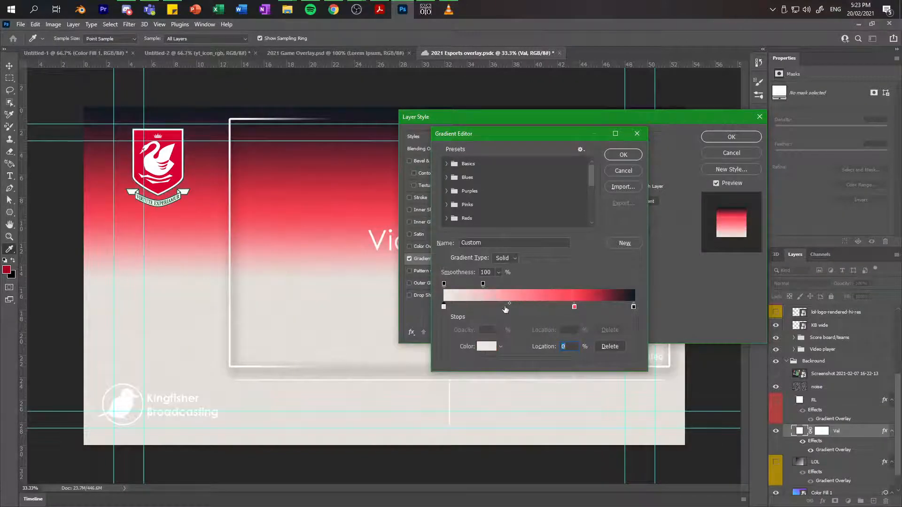
drag(574, 307, 531, 307)
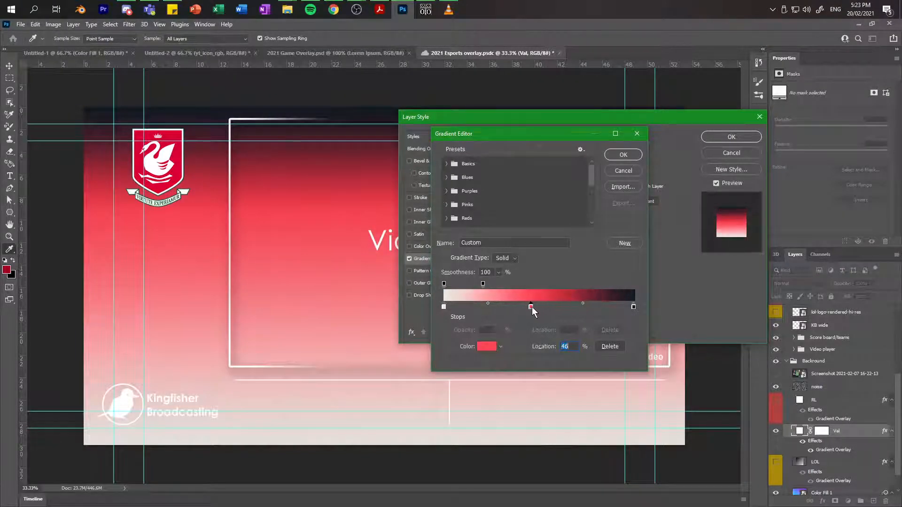
drag(633, 307, 614, 307)
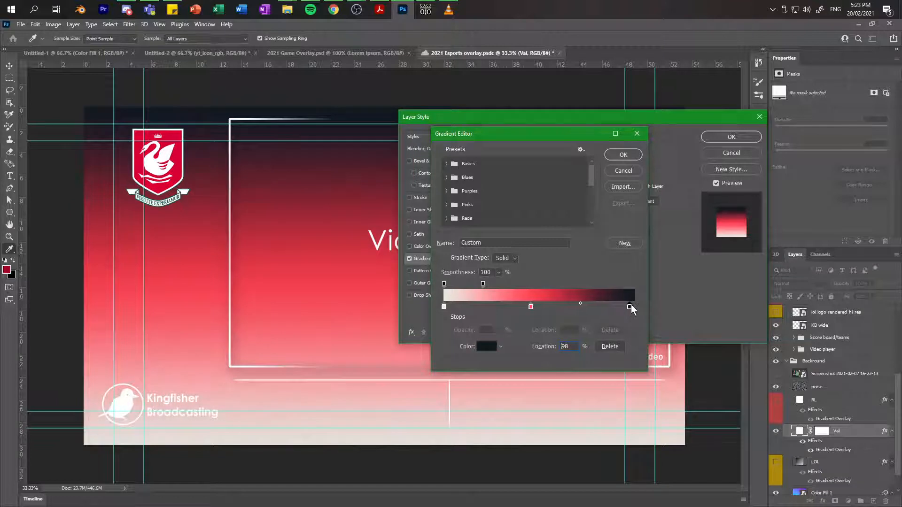
Step: Replace the red middle stop with a navy stop at 56%, keeping the navy end stop at 100%
click(529, 307)
drag(530, 307, 625, 313)
key(Up)
key(Up)
key(Up)
key(Up)
drag(531, 307, 550, 308)
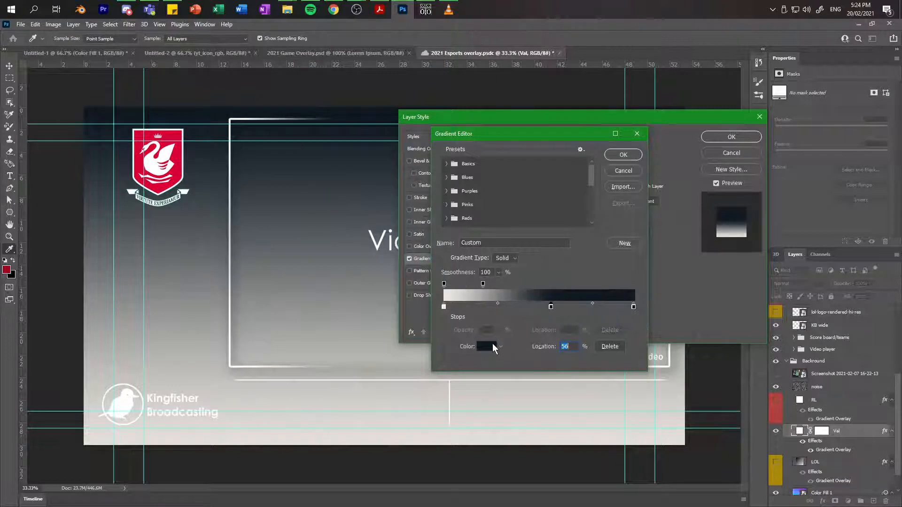
Step: Recolor the gradient's middle stop at 56% with the Val theme red #ff4655, copied from the Sticky Notes color list
click(492, 344)
key(alt+Tab)
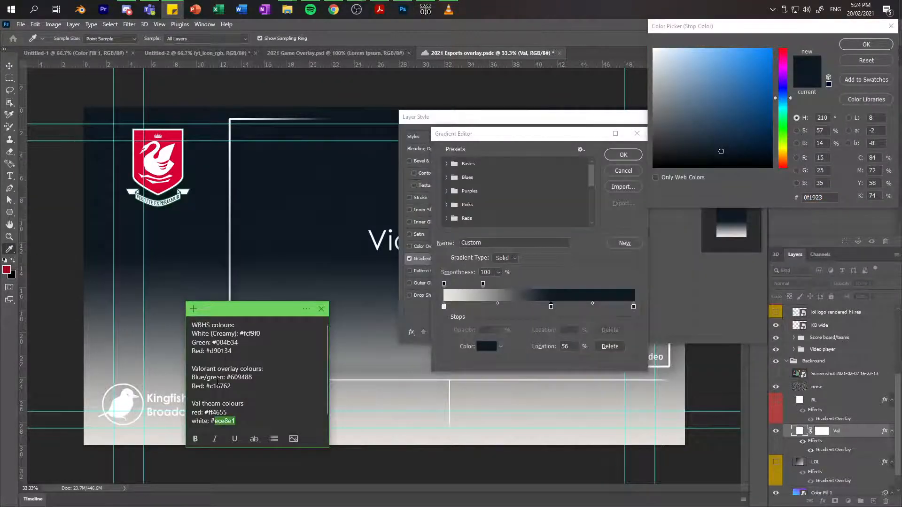
drag(228, 412, 210, 412)
key(ctrl+c)
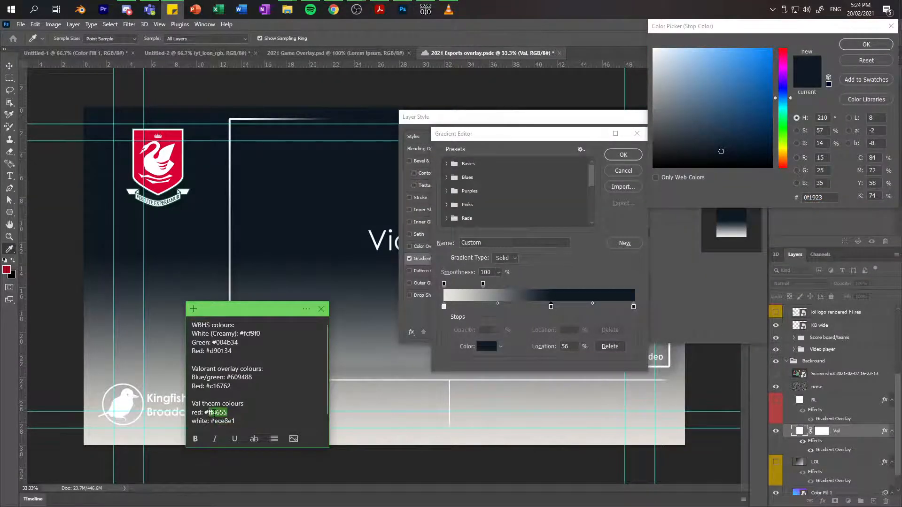
click(479, 345)
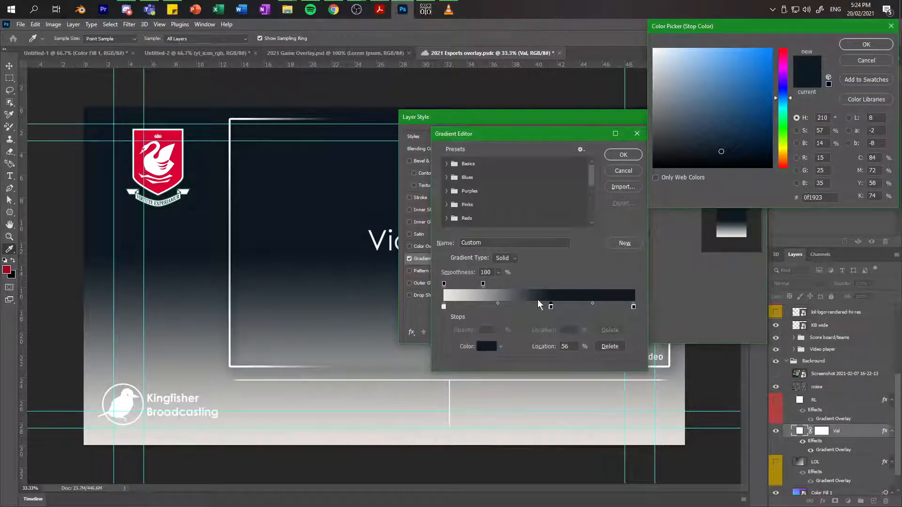
drag(822, 196, 752, 198)
key(ctrl+v)
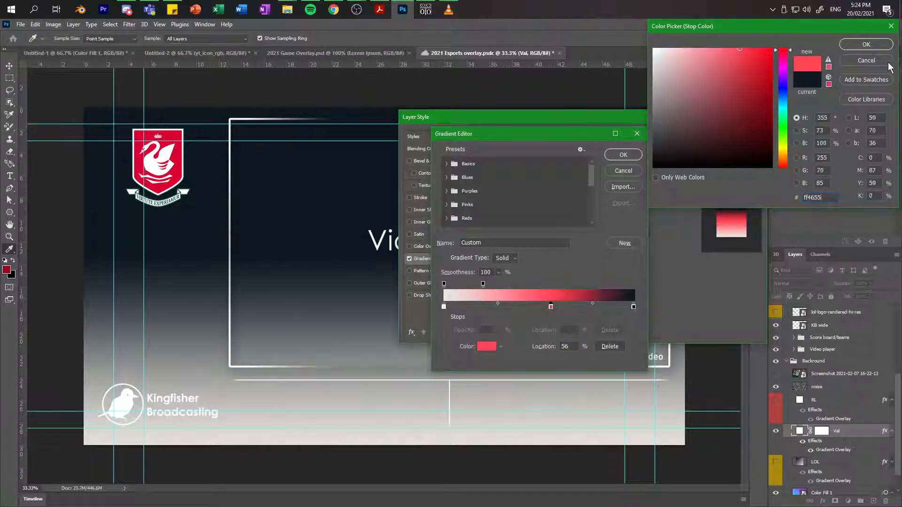
click(868, 44)
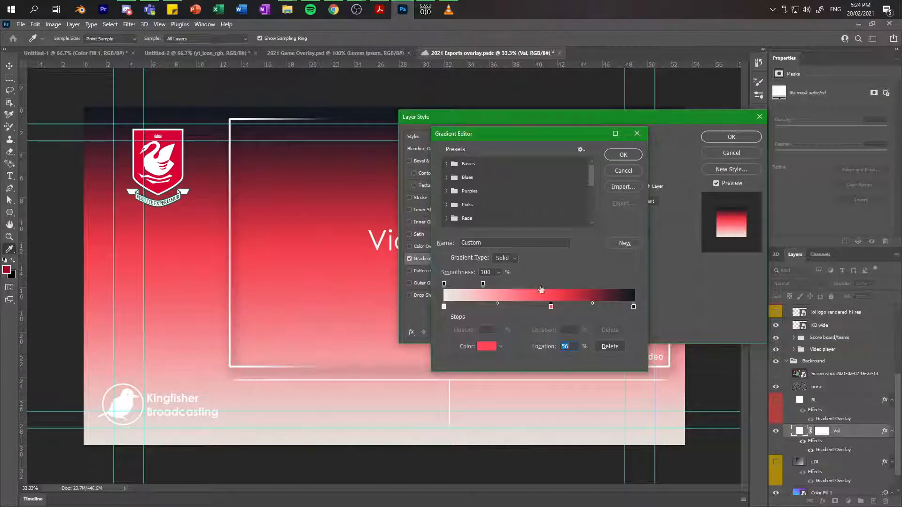
Step: Move the red stop to 42%, add a second red stop at 80%, and accept the gradient
drag(551, 306, 499, 307)
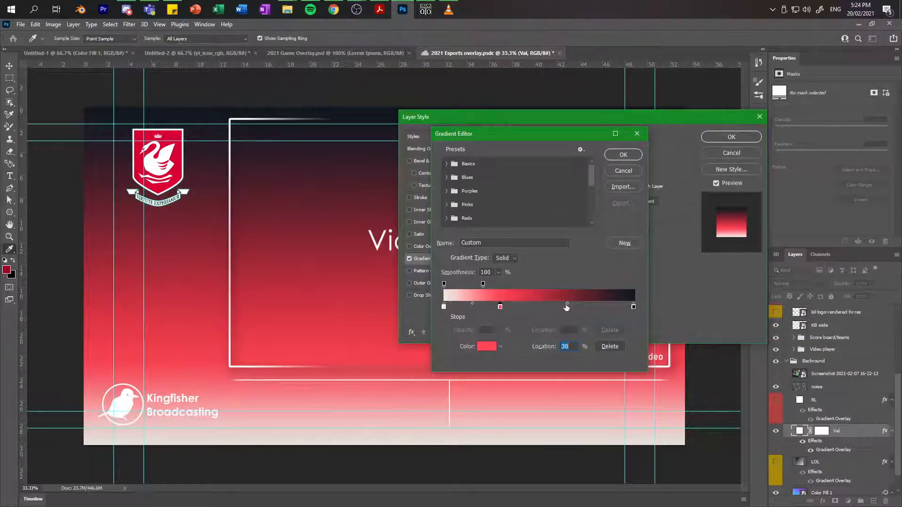
click(505, 306)
drag(506, 307, 588, 306)
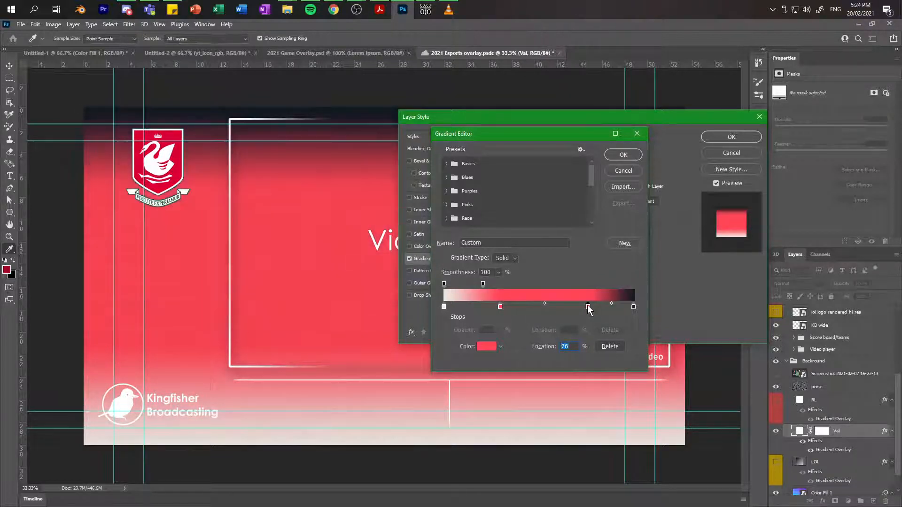
drag(588, 305, 583, 305)
drag(499, 308, 525, 312)
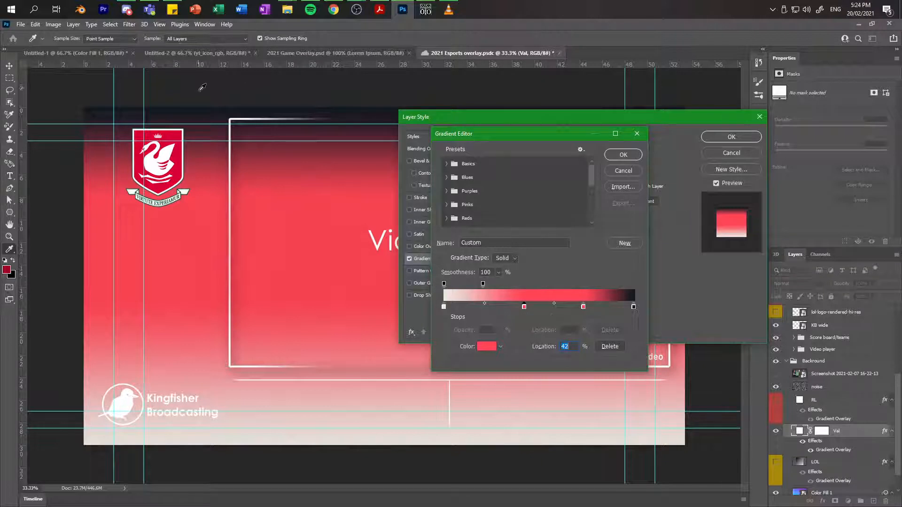
mouse_move(583, 307)
mouse_down()
mouse_move(573, 310)
mouse_move(597, 310)
mouse_up()
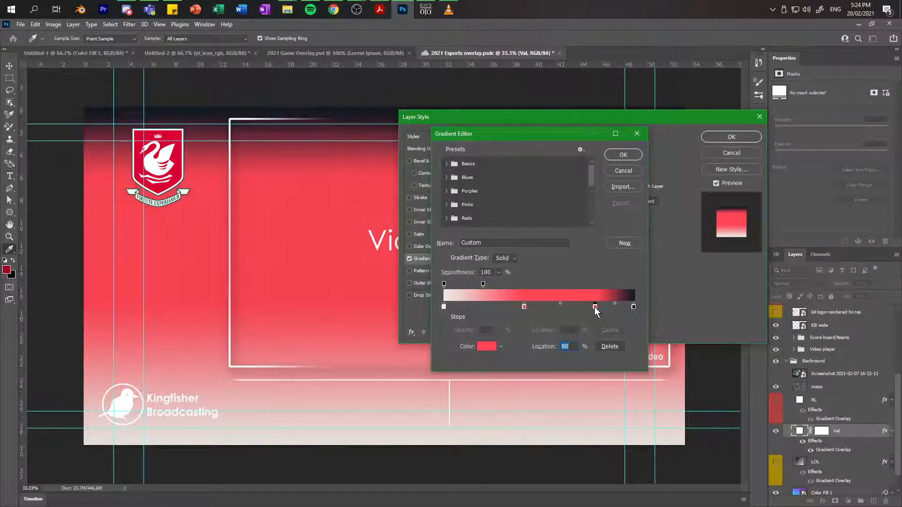
click(623, 154)
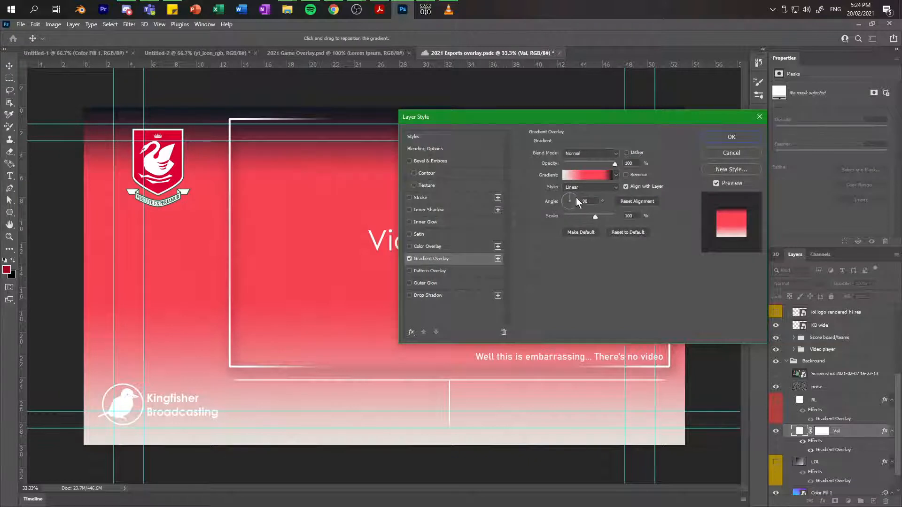
Step: Rotate the Val layer's gradient overlay to an angle of about 155° and apply the layer style
drag(575, 197, 537, 200)
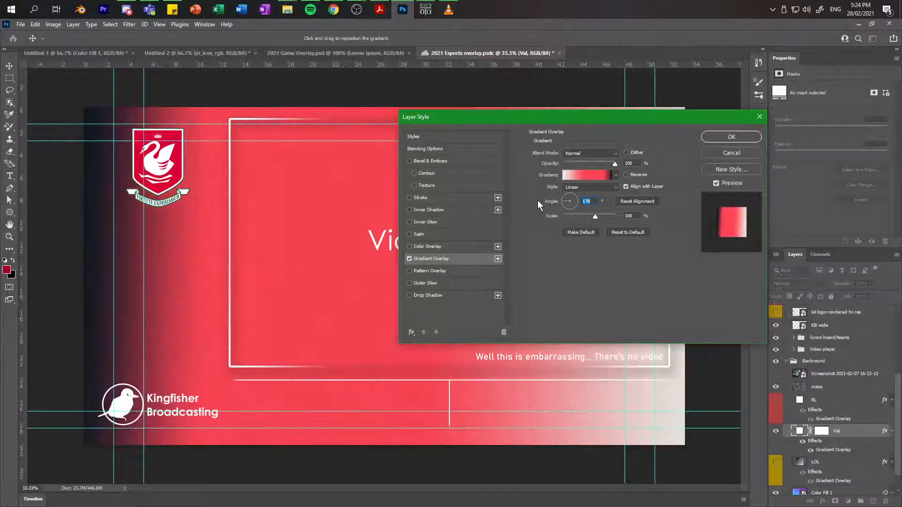
drag(564, 201, 562, 198)
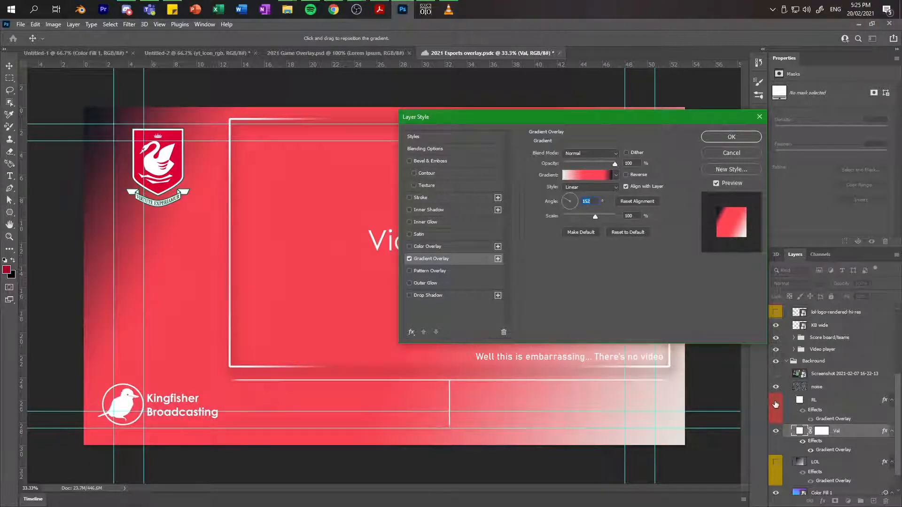
click(723, 136)
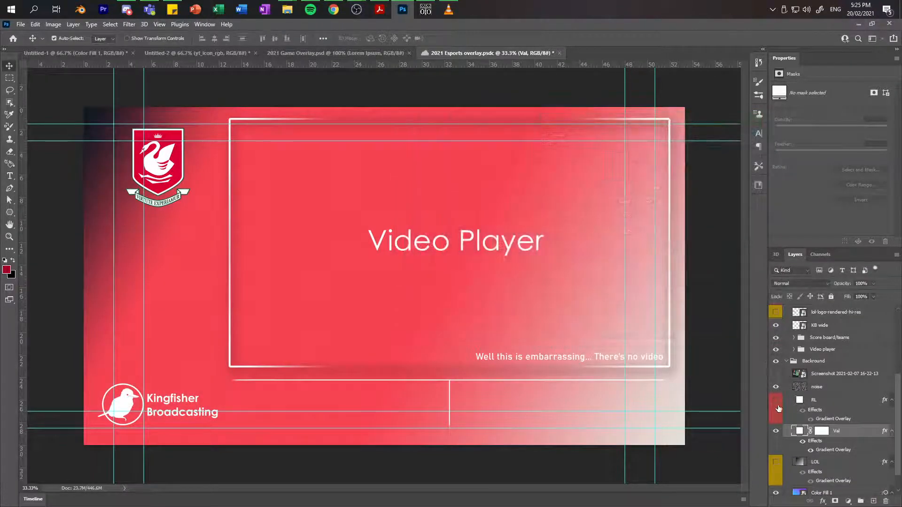
Step: Compare with the RL layer's background, then set the Val layer's gradient overlay angle to about -156°
click(775, 400)
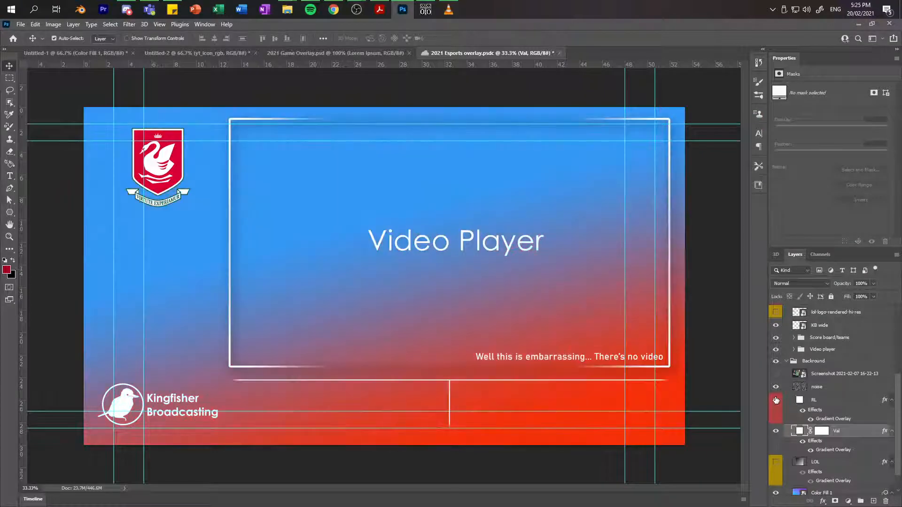
click(776, 400)
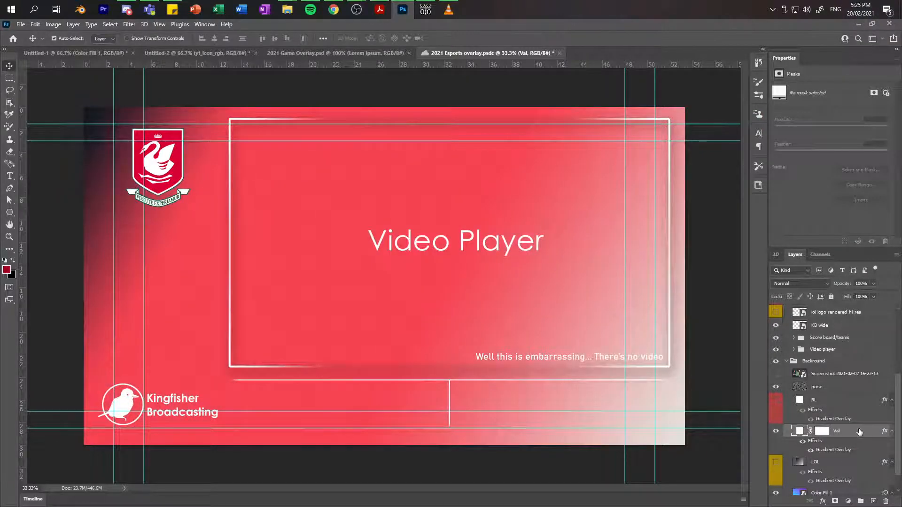
right_click(841, 431)
click(808, 44)
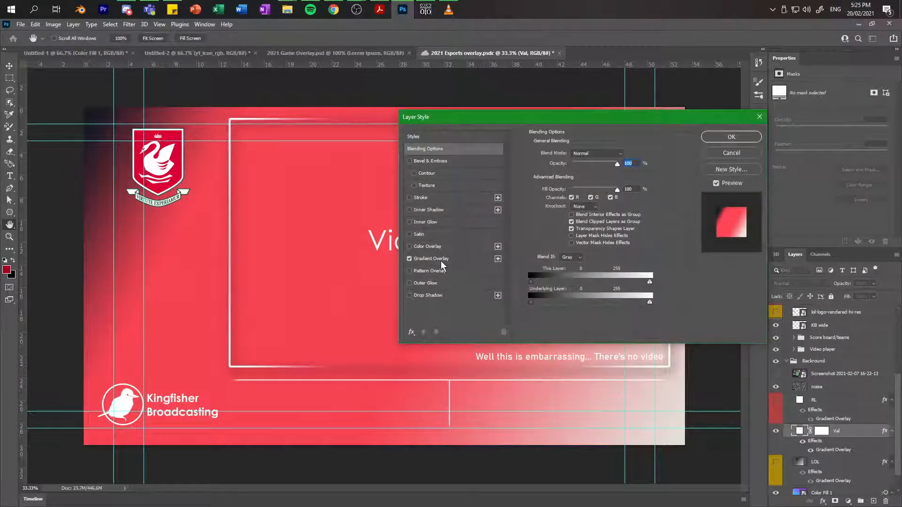
click(439, 260)
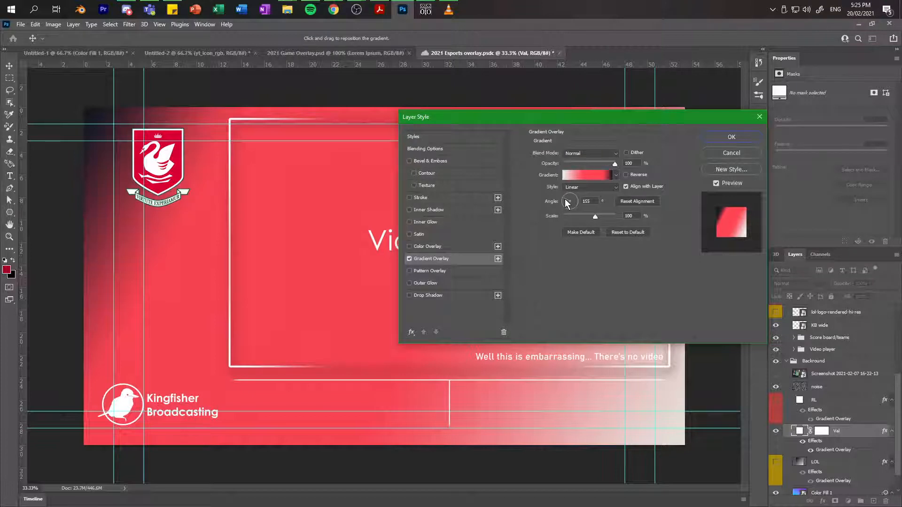
drag(564, 199, 563, 204)
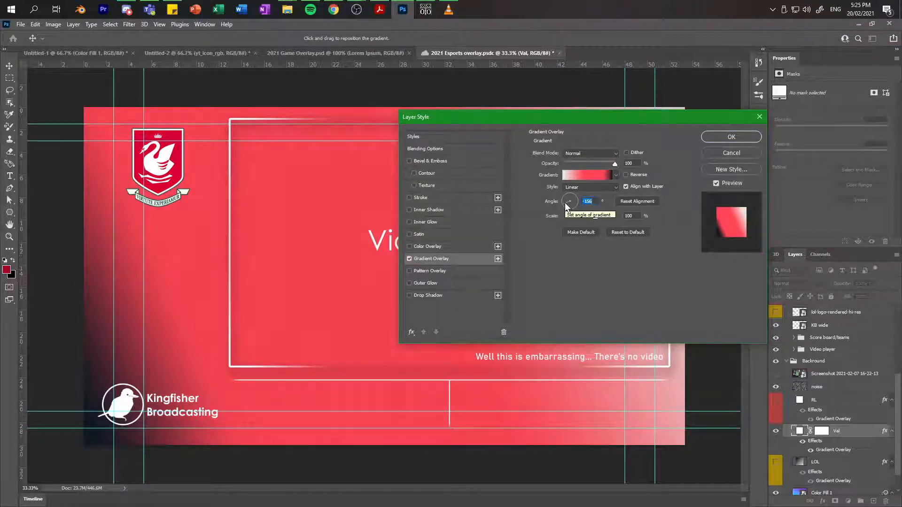
click(740, 136)
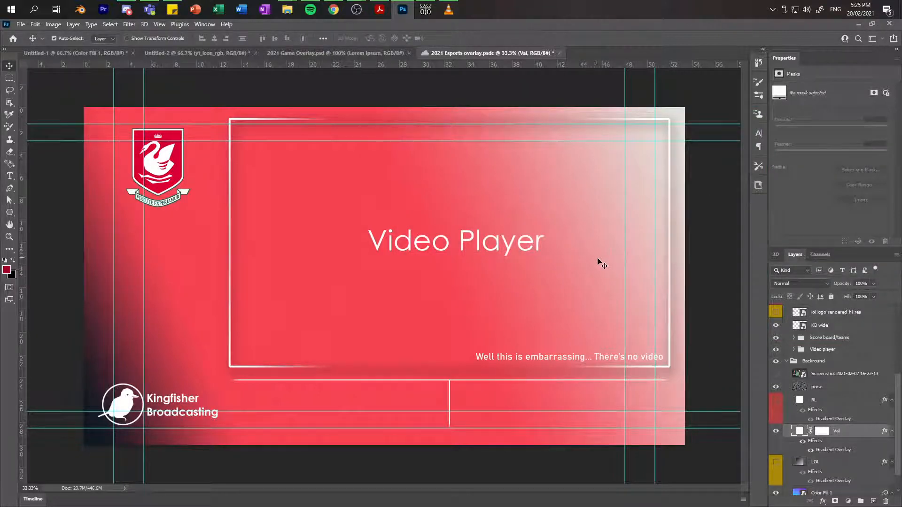
Step: Reopen the Val layer's gradient overlay, shift the navy end stop slightly inward and move the second red stop to 70%
click(826, 402)
right_click(838, 431)
click(800, 43)
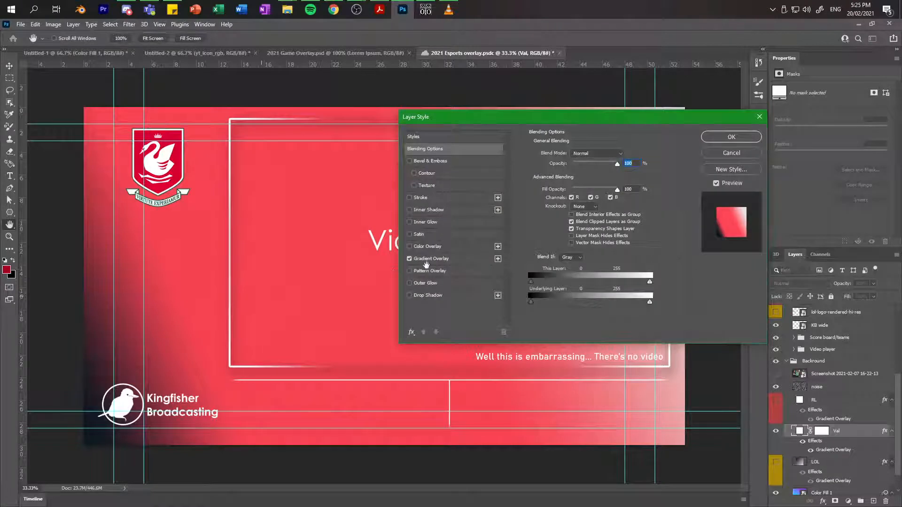
click(433, 261)
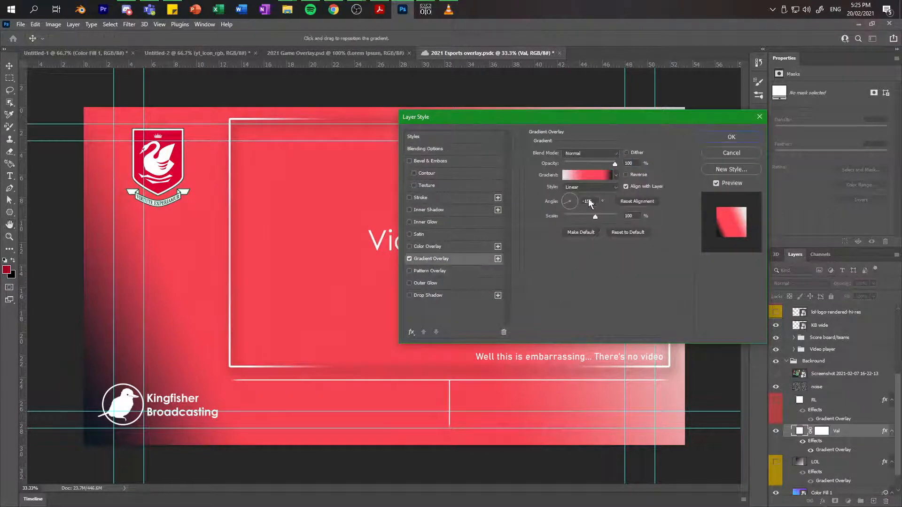
click(589, 175)
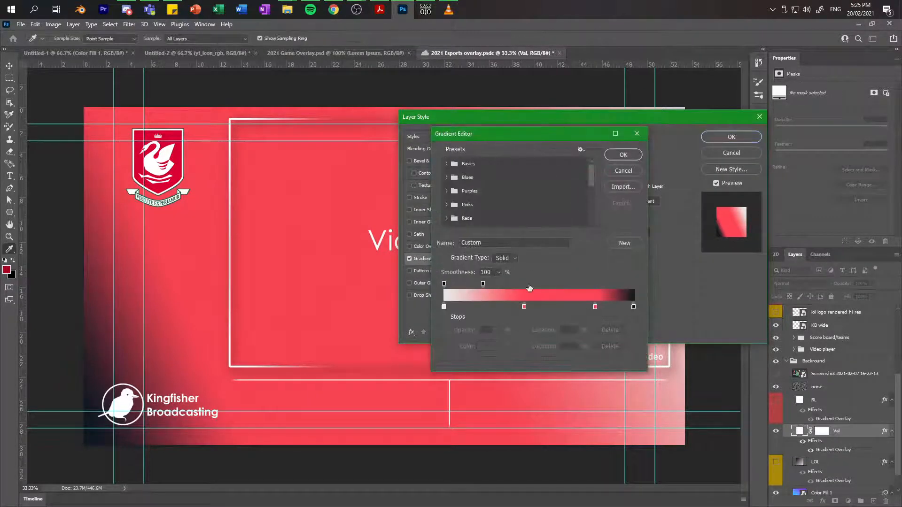
mouse_move(595, 306)
mouse_down()
mouse_move(582, 306)
mouse_move(631, 310)
mouse_move(568, 305)
mouse_move(583, 306)
mouse_up()
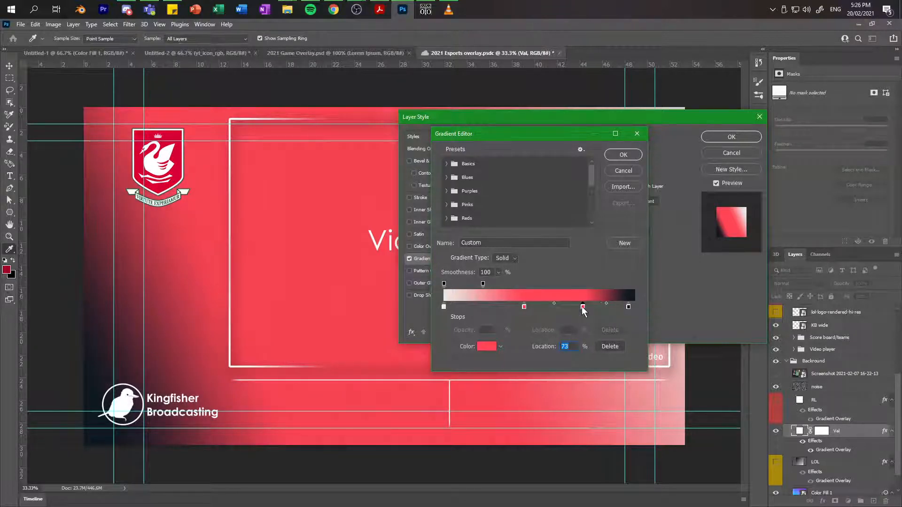
drag(582, 307, 577, 308)
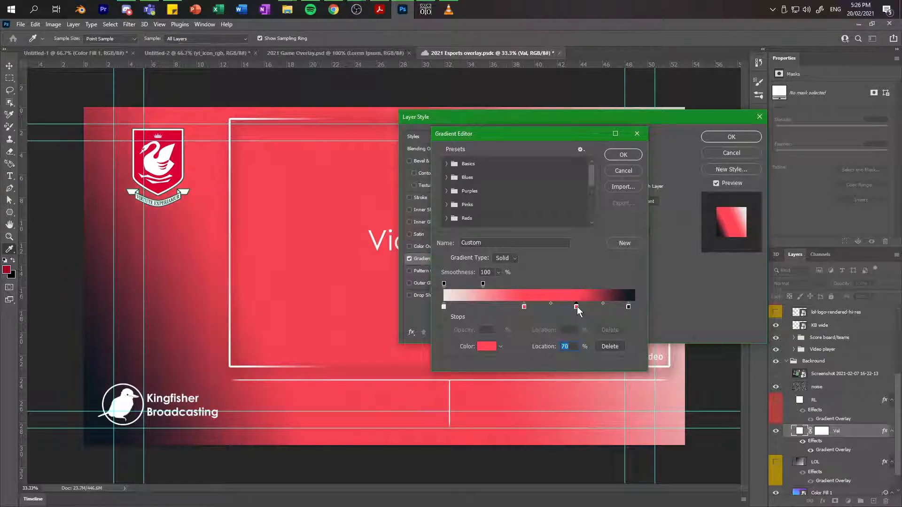
click(637, 155)
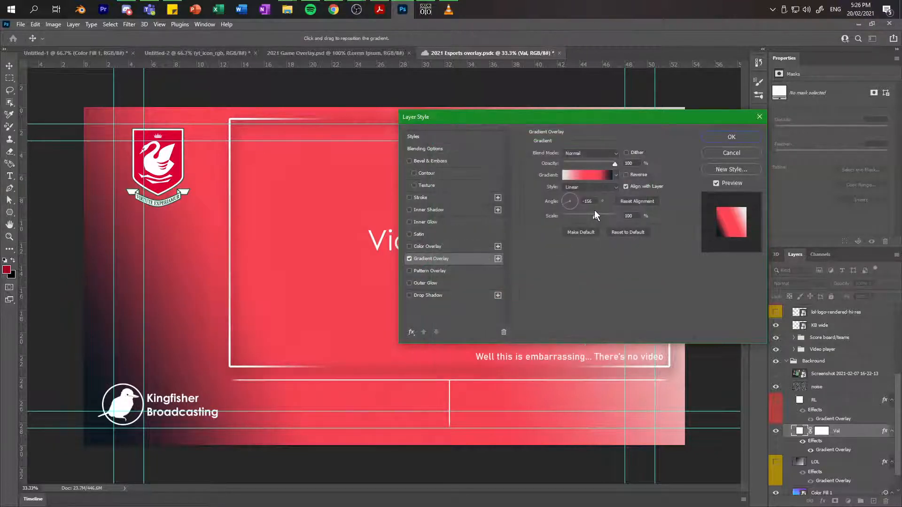
Step: Try different gradient angles with the dialog moved off the artwork, settling on about -144°
click(567, 205)
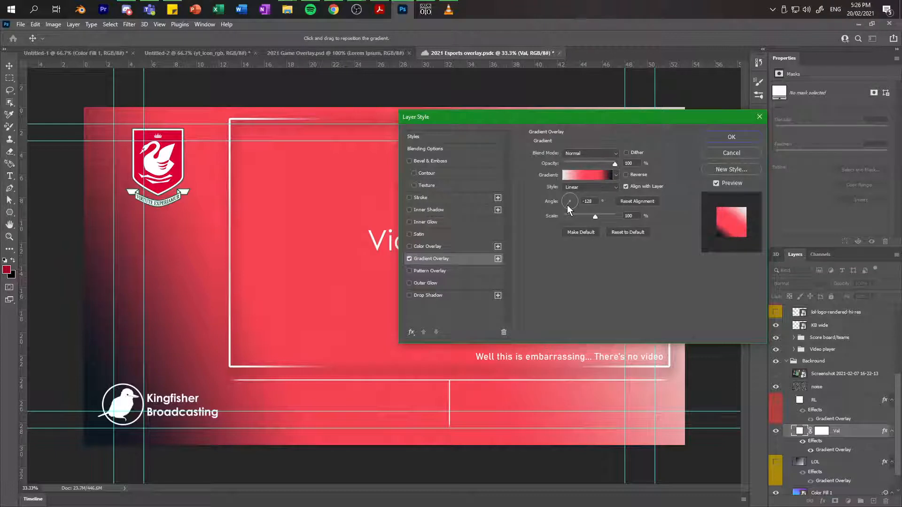
click(568, 204)
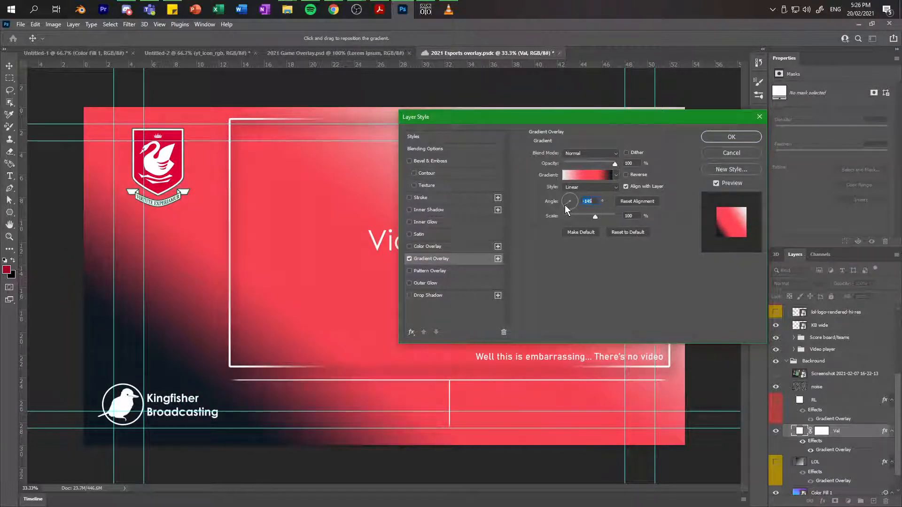
click(564, 205)
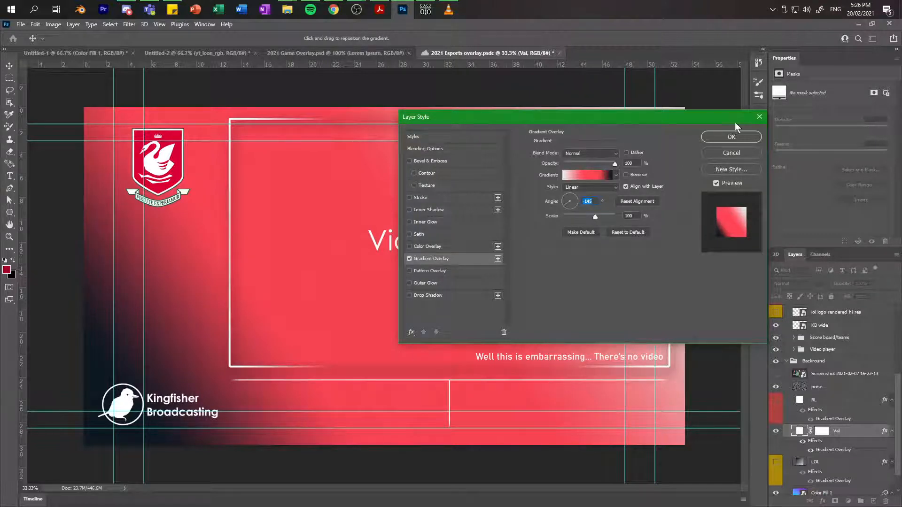
drag(648, 119, 617, 223)
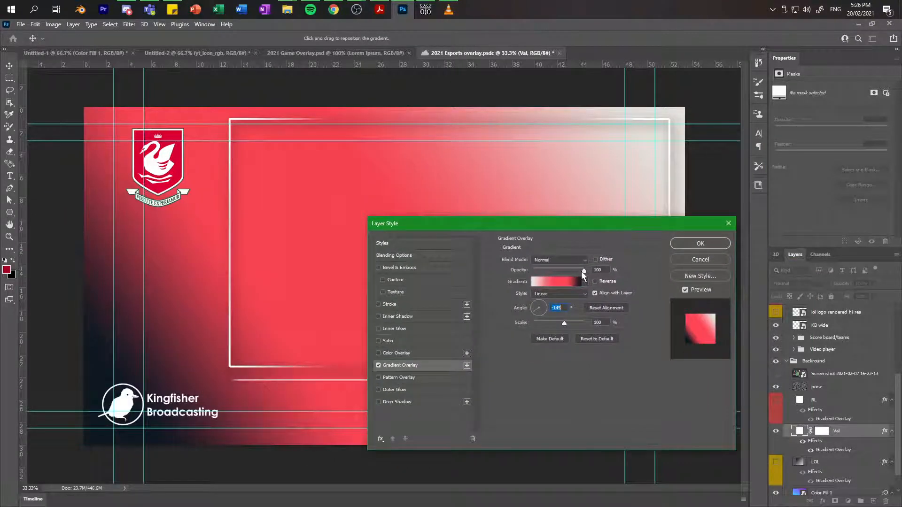
drag(535, 309, 547, 300)
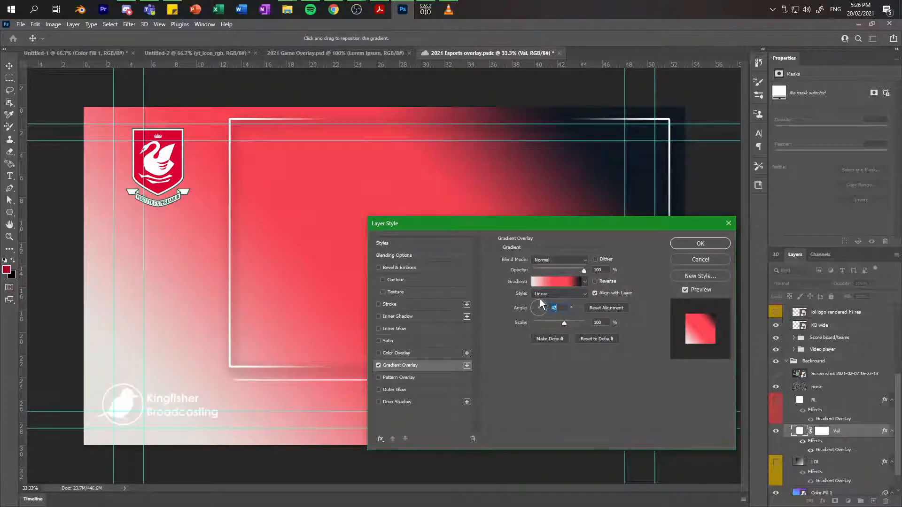
drag(542, 303, 526, 316)
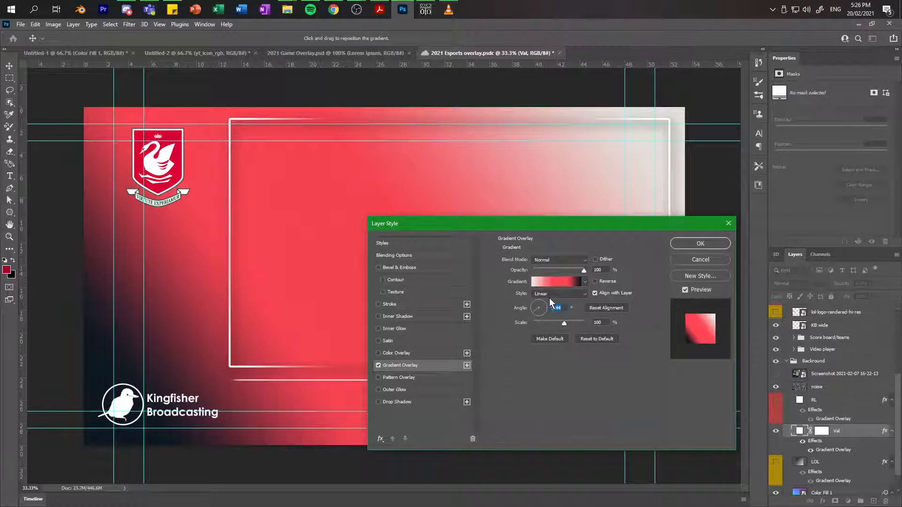
Step: Move the gradient's navy stop back to 100% and the second red stop to 76%, and accept the gradient
click(555, 282)
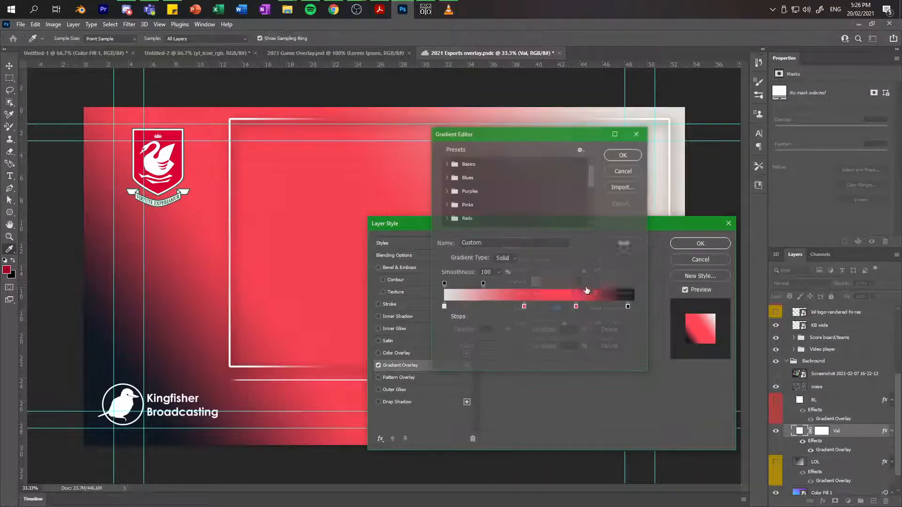
click(629, 307)
drag(577, 308, 590, 308)
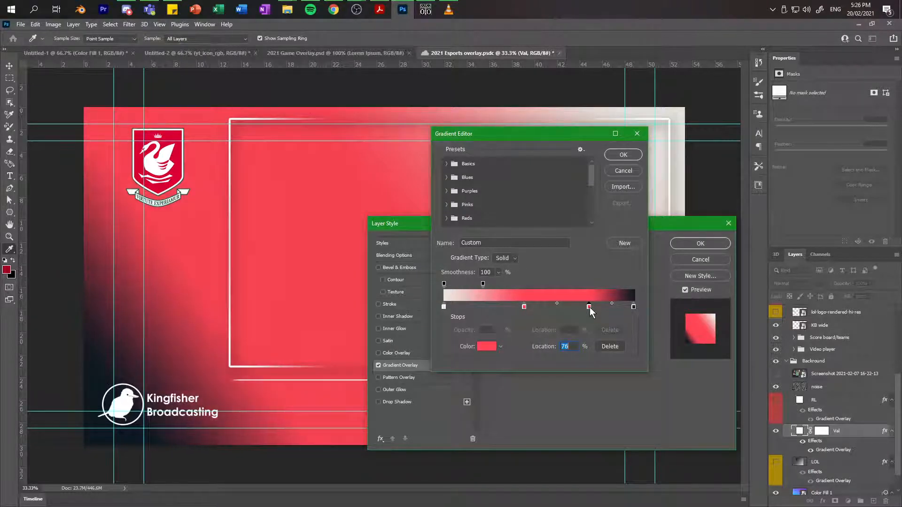
click(623, 155)
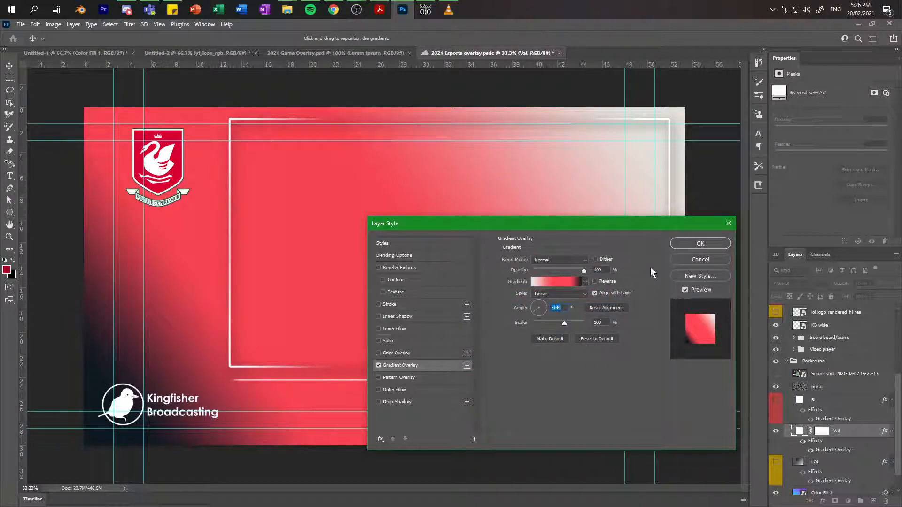
Step: Set the Val gradient overlay's angle to -153°, with its second red stop at 70% and navy stop slightly inward, and save the file
drag(537, 309, 531, 311)
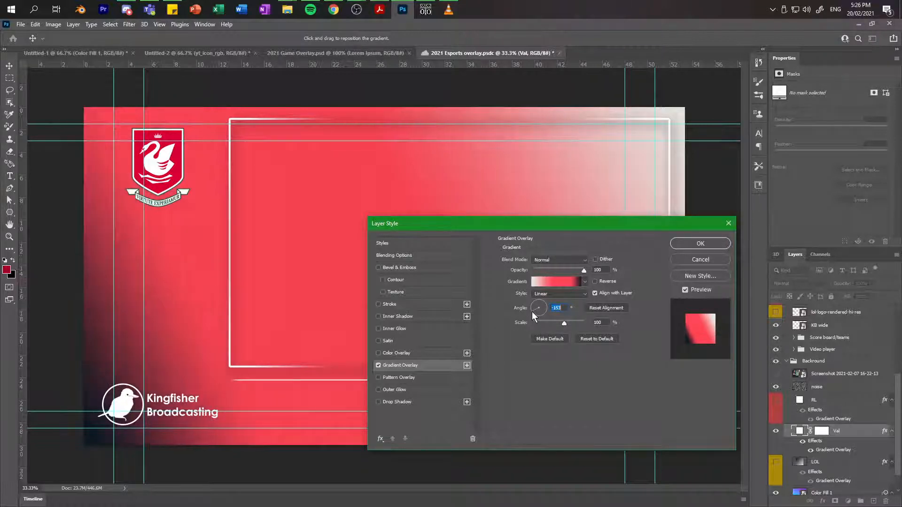
click(558, 280)
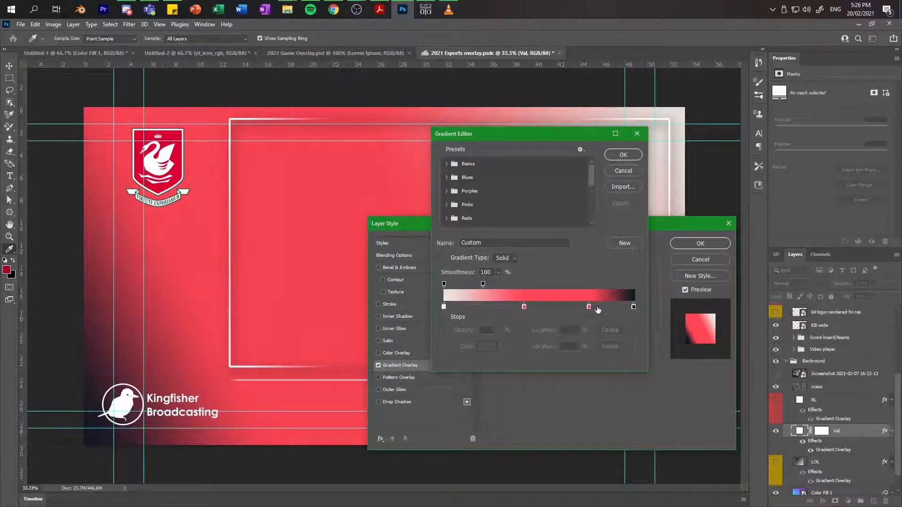
drag(589, 306, 583, 306)
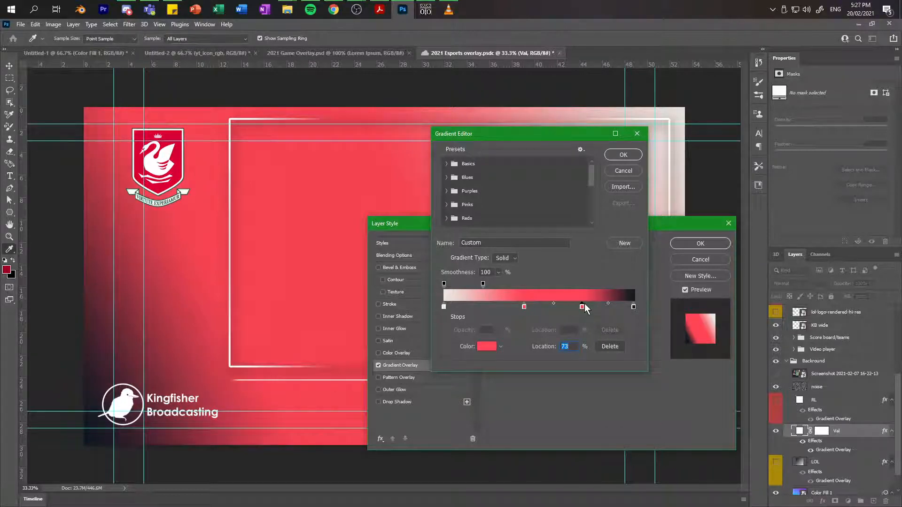
drag(585, 304, 579, 306)
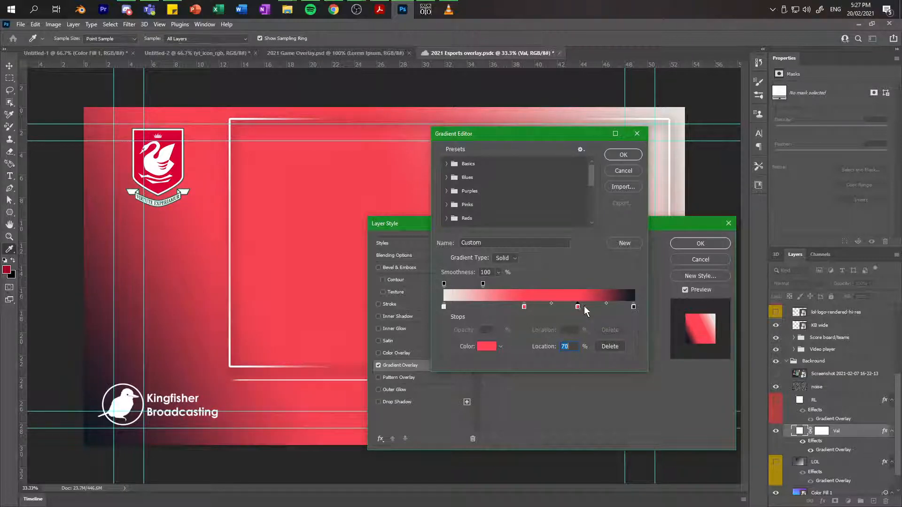
drag(633, 307, 630, 307)
key(Return)
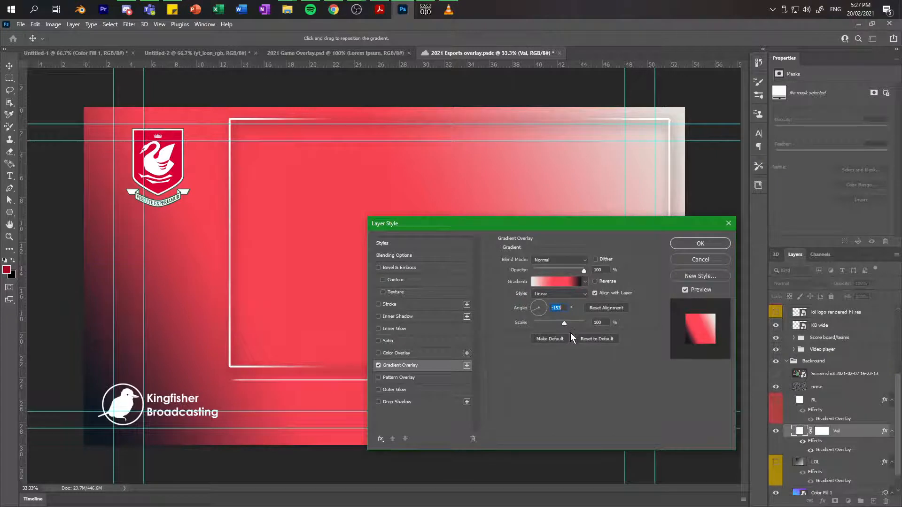
click(689, 240)
key(ctrl+s)
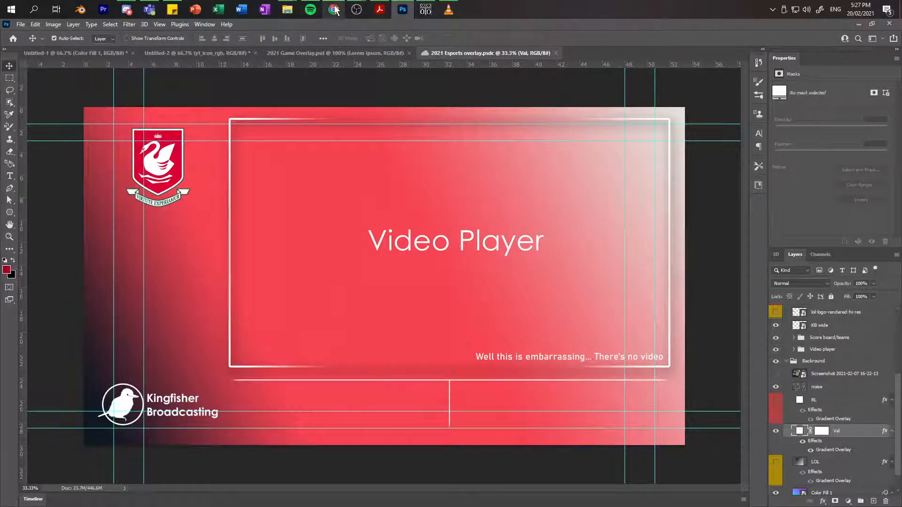
Step: Switch to File Explorer and open the Valorant folder inside Pictures
key(super+w)
key(super+e)
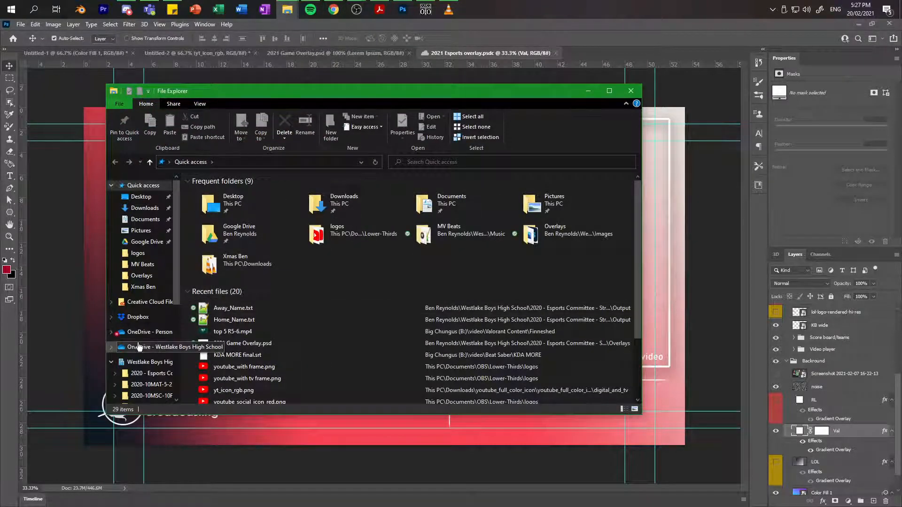
scroll(146, 266, down, 1)
scroll(145, 255, up, 1)
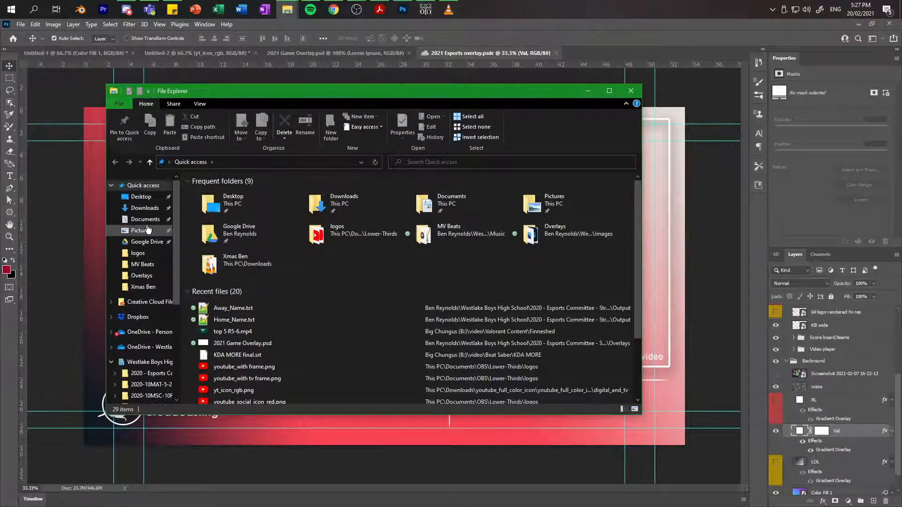
click(147, 229)
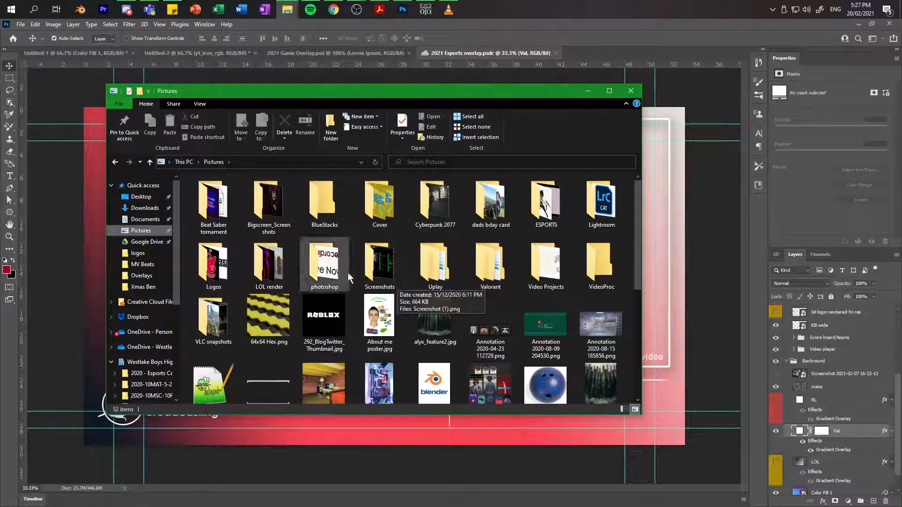
double_click(489, 265)
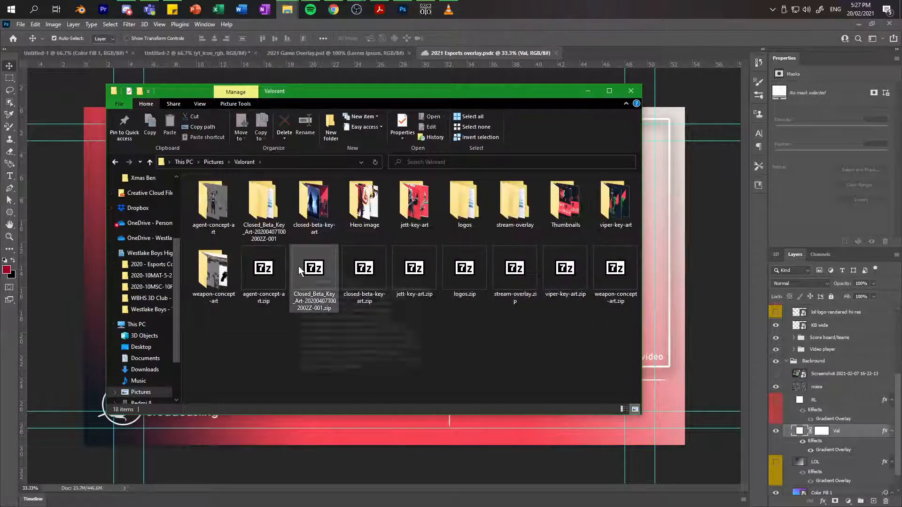
Step: Look through the Thumbnails folder's images and return to the Valorant folder
click(562, 219)
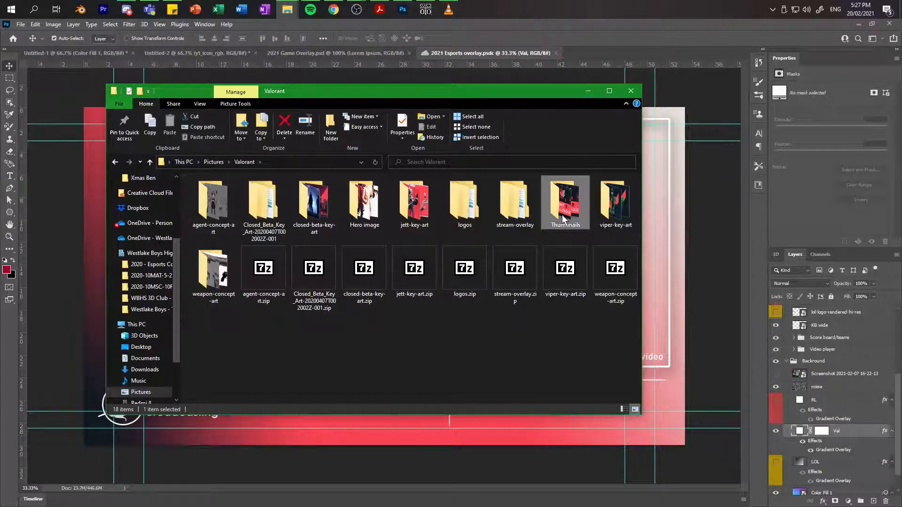
double_click(563, 219)
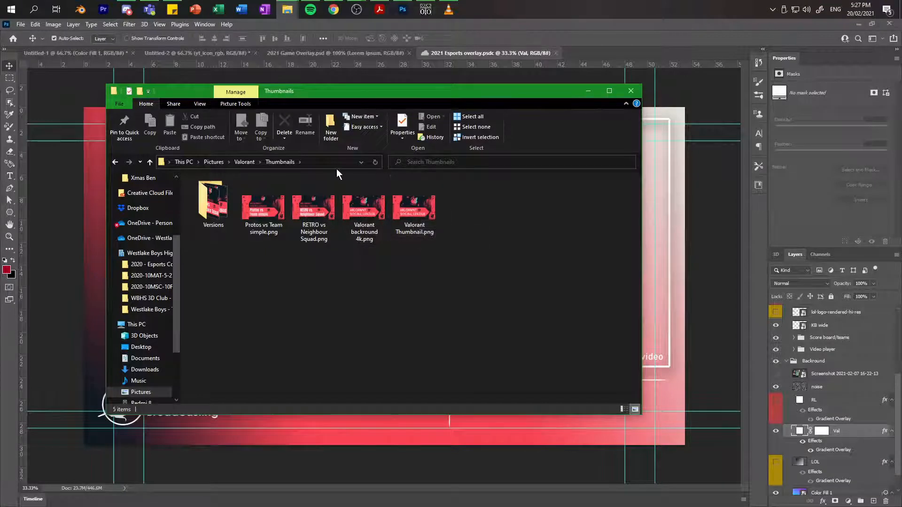
click(238, 164)
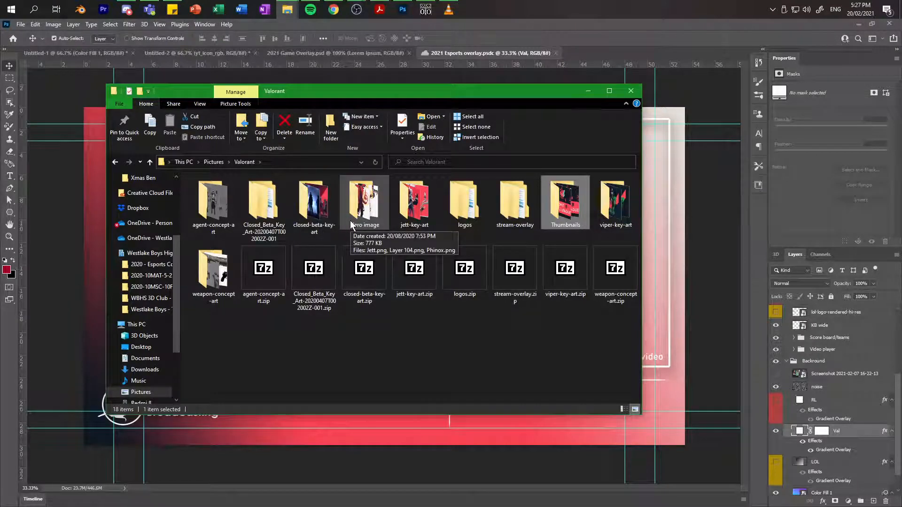
Step: Open the Type_Lockup folder under the full-color Valorant logos
click(503, 220)
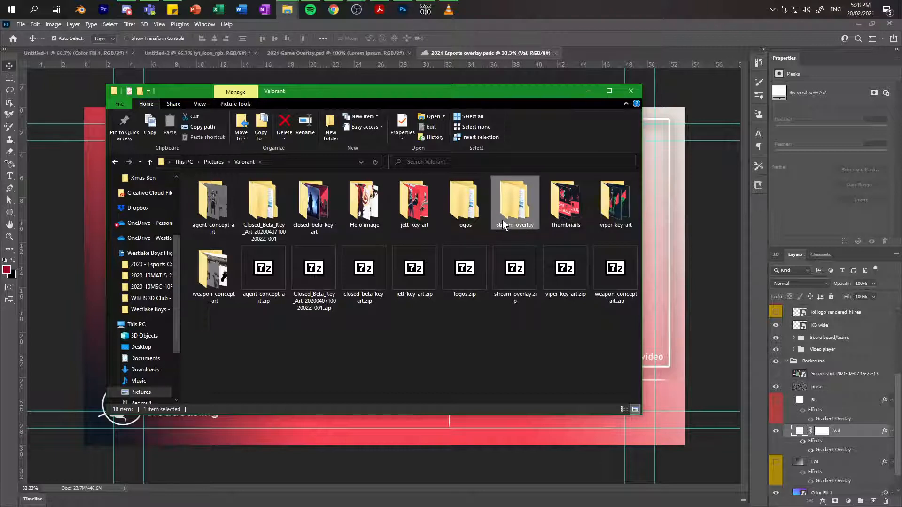
double_click(448, 224)
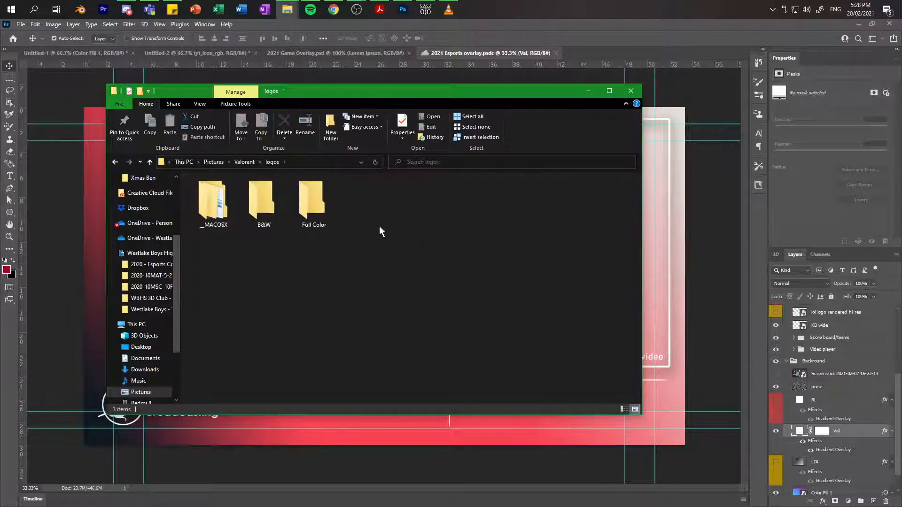
double_click(315, 221)
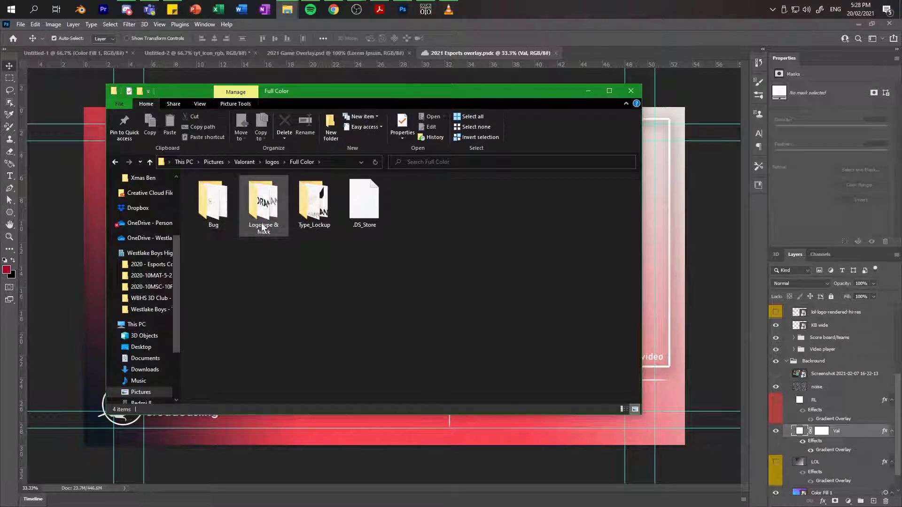
double_click(307, 221)
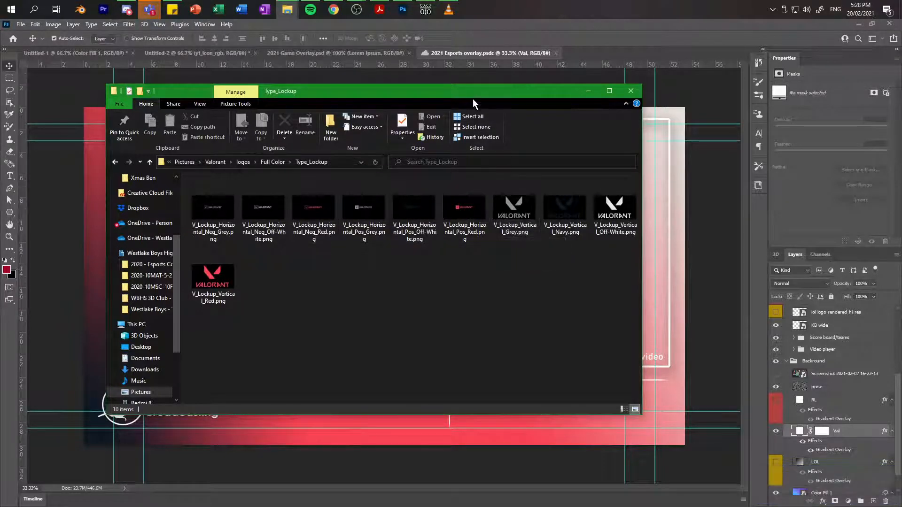
Step: Place V_Lockup_Vertical_Off-White.png from the folder into the 2021 Esports overlay document in Photoshop
drag(472, 93, 703, 128)
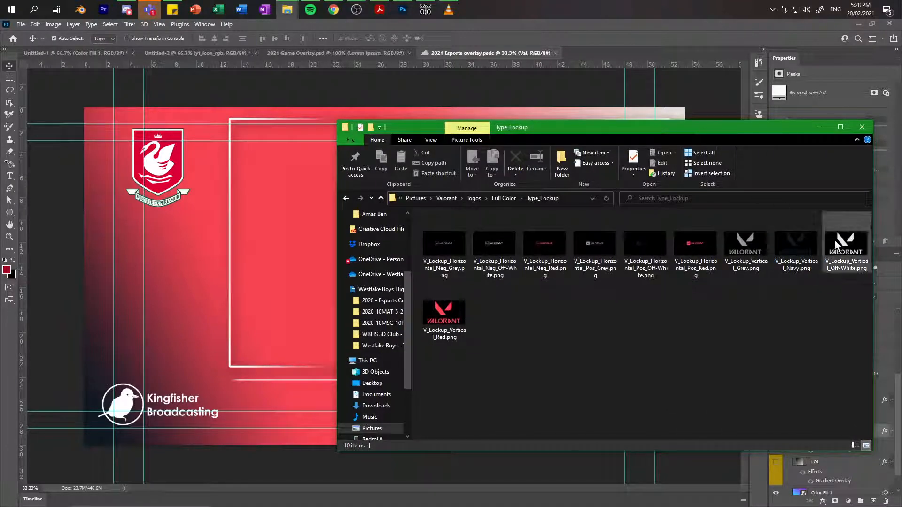
drag(843, 251, 257, 260)
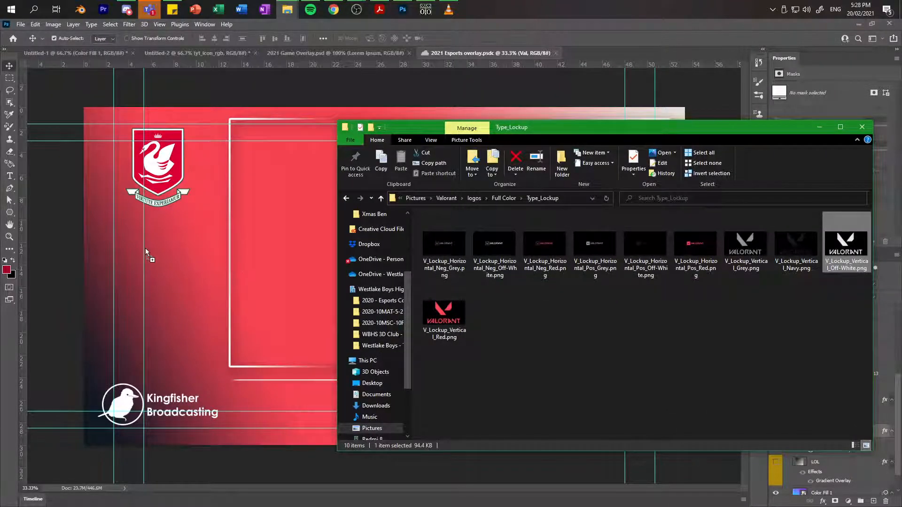
drag(145, 248, 145, 247)
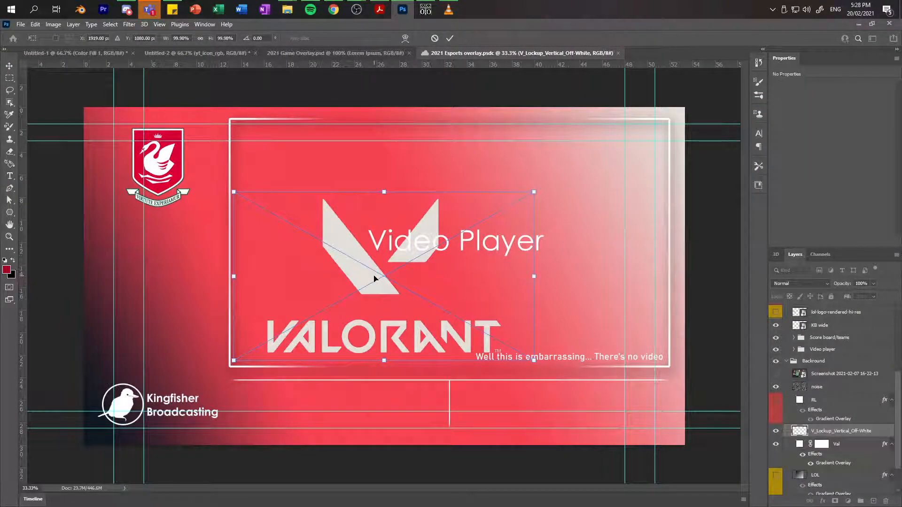
Step: Scale the off-white Valorant logo to about 35% below the swan crest and move its layer above KB wide
drag(374, 278, 219, 277)
drag(80, 192, 274, 300)
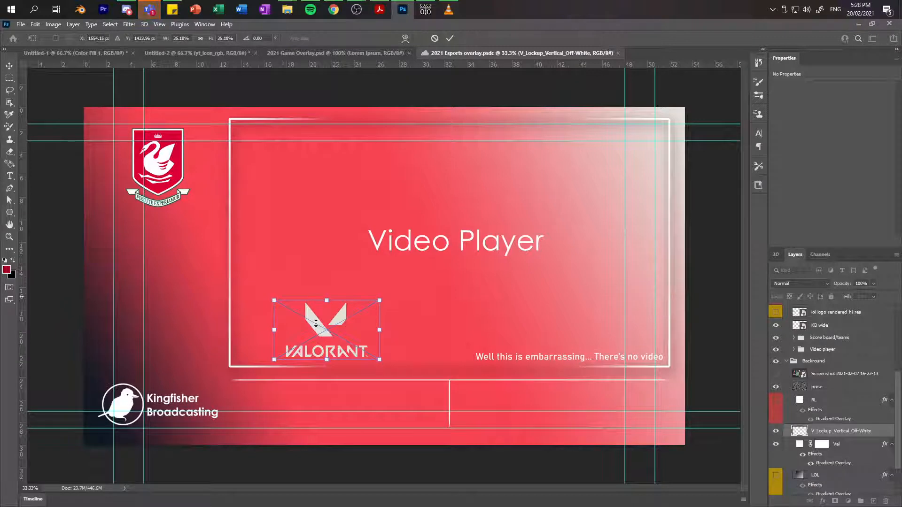
drag(322, 335, 153, 248)
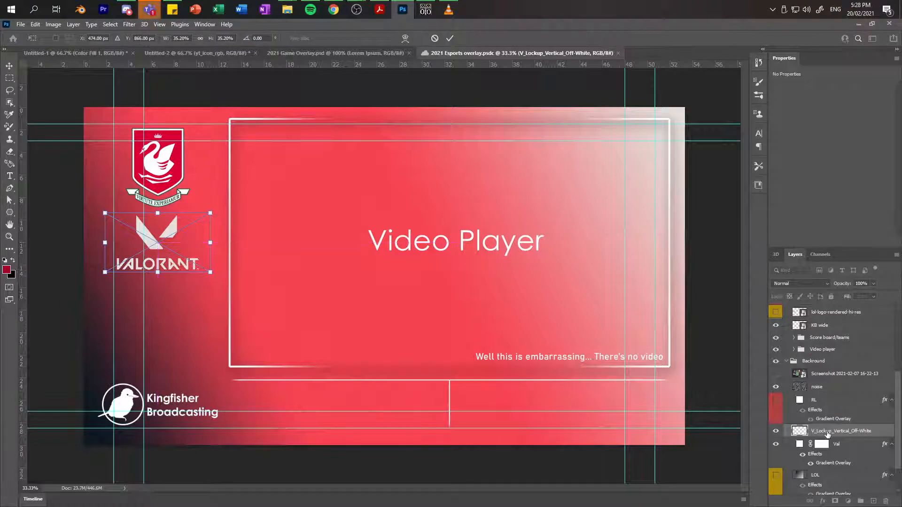
drag(828, 433, 820, 316)
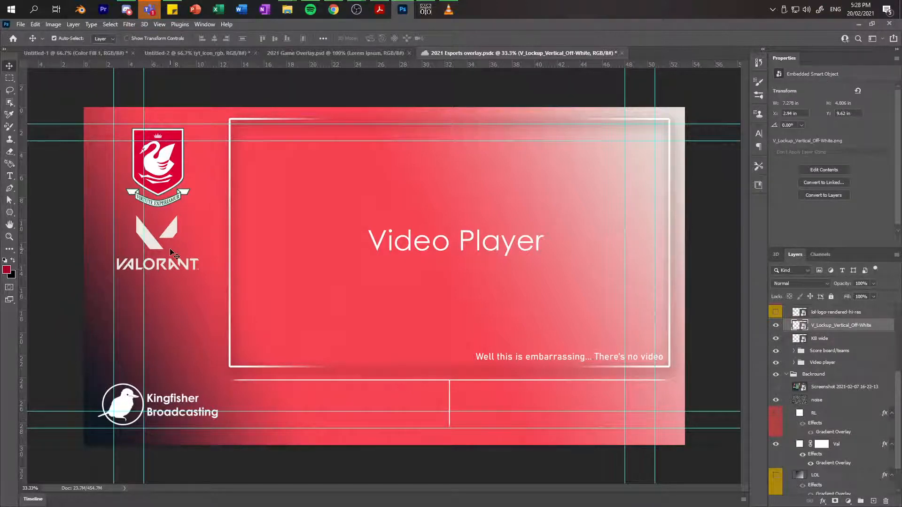
Step: Place V_Lockup_Vertical_Grey.png from File Explorer and scale it to about 35%, directly over the off-white Valorant logo
key(alt+Tab)
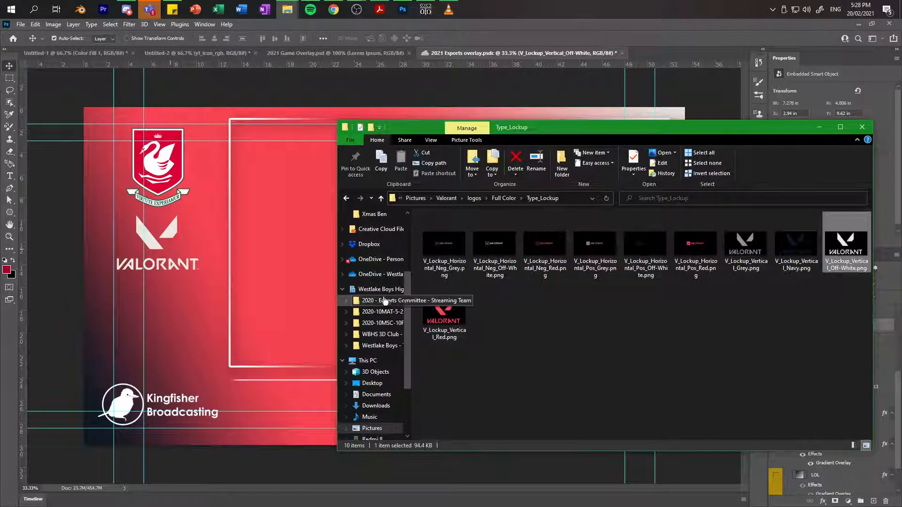
drag(753, 266, 148, 250)
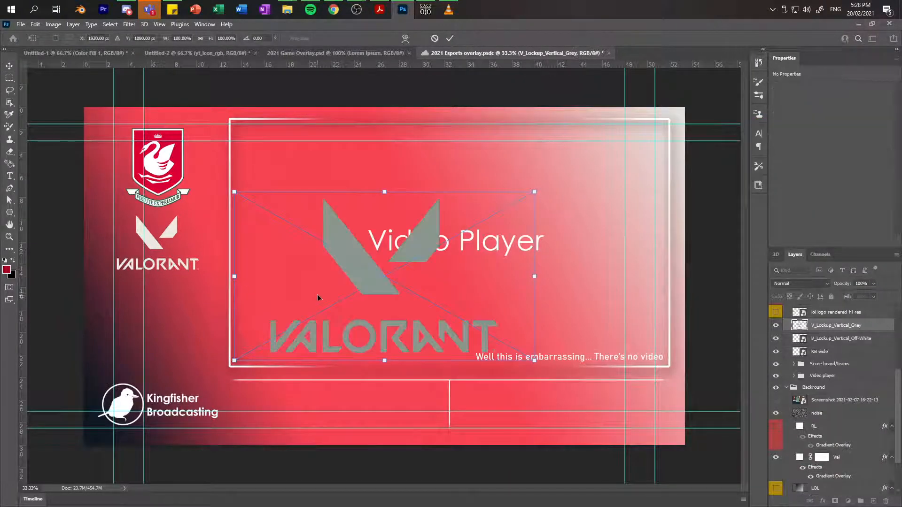
drag(362, 284, 102, 244)
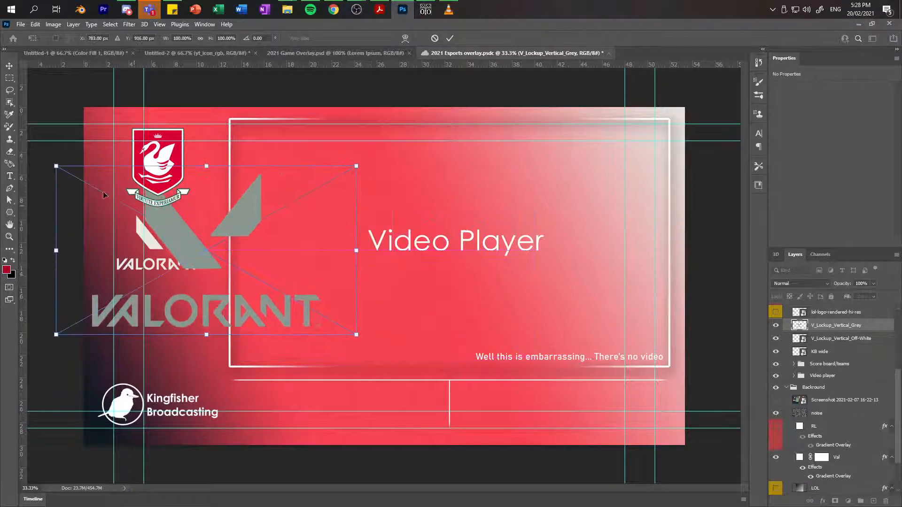
drag(55, 167, 203, 251)
drag(239, 277, 103, 277)
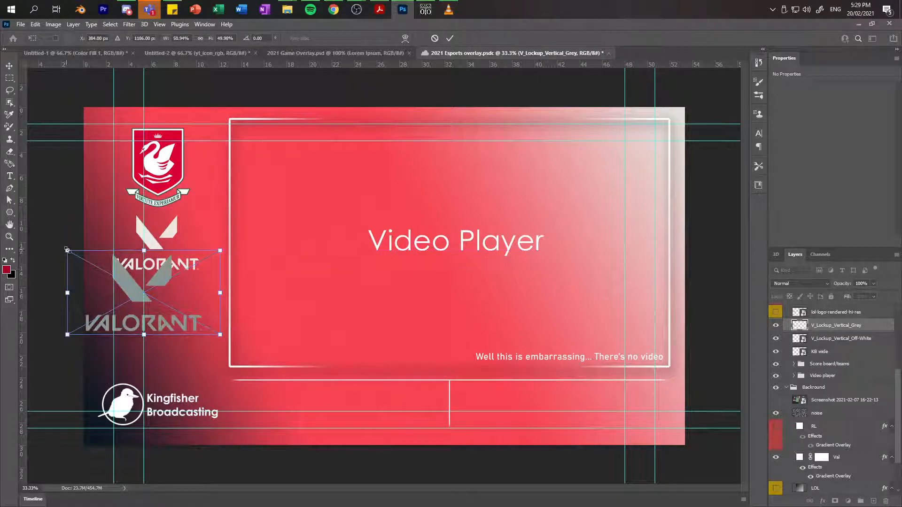
drag(67, 250, 96, 211)
drag(143, 238, 147, 242)
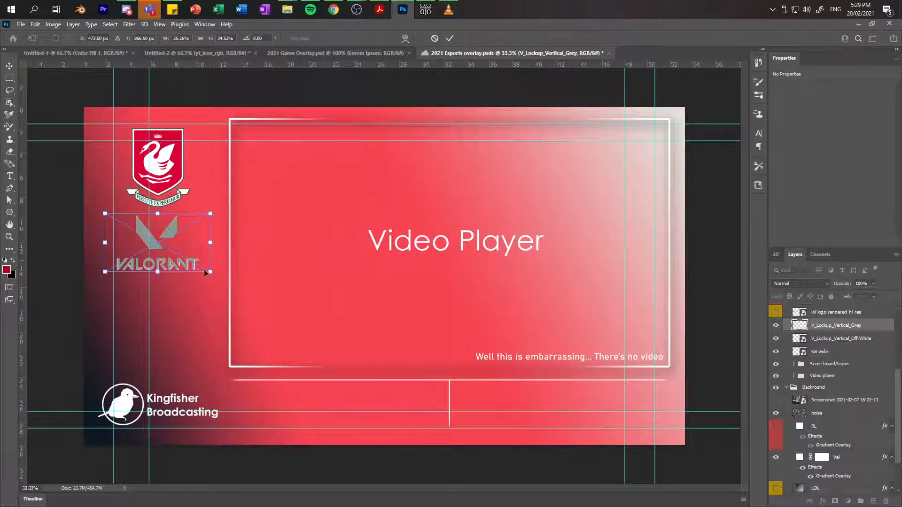
Step: Compare the grey and off-white Valorant logos by toggling their visibility, leaving only the off-white one shown
click(775, 338)
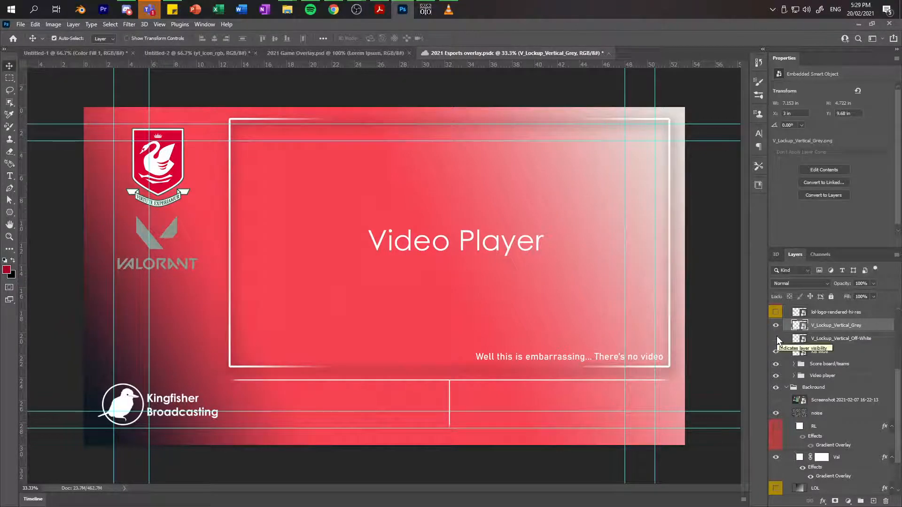
click(776, 338)
click(776, 325)
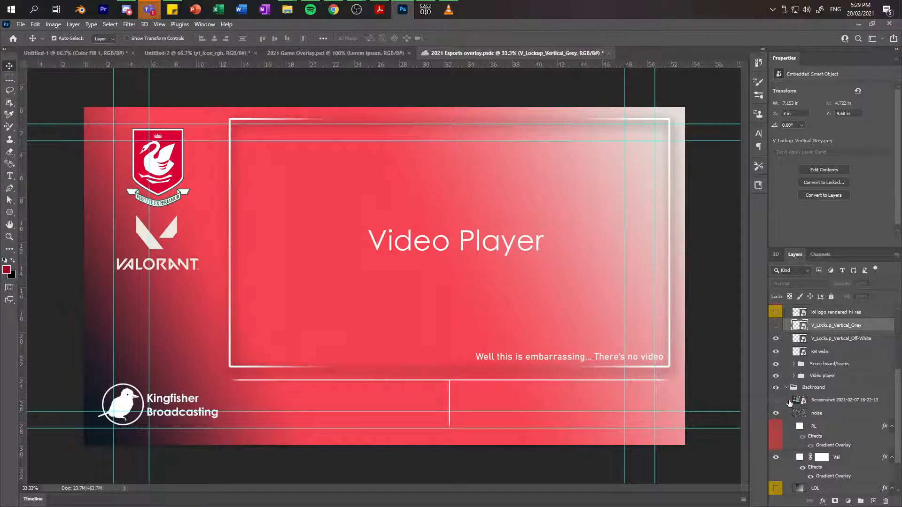
Step: Place V_Lockup_Vertical_Navy.png from File Explorer, scaled to about 35% wide and 36% high, over the off-white Valorant logo
key(alt+Tab)
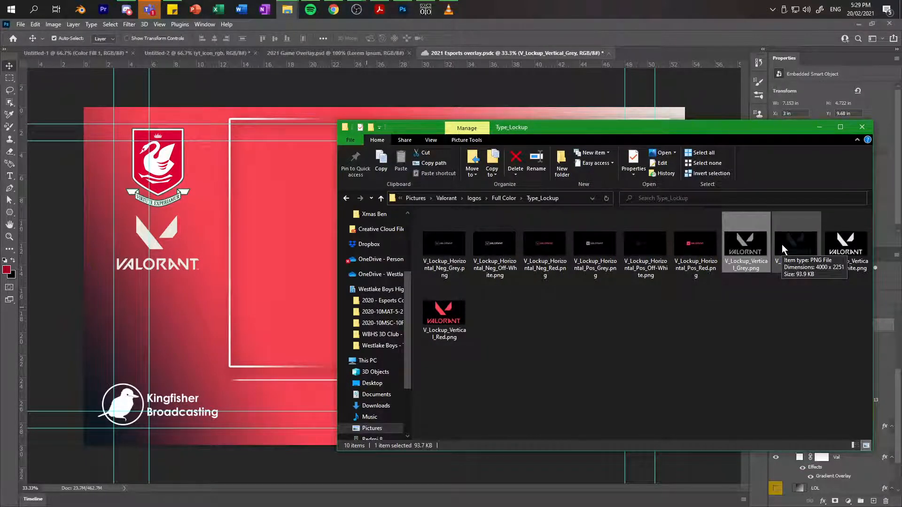
drag(781, 244, 159, 241)
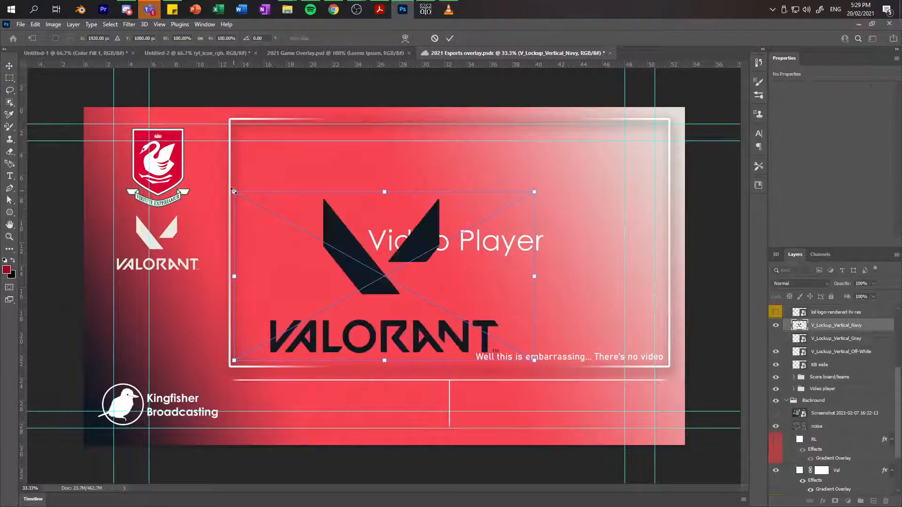
drag(234, 191, 146, 236)
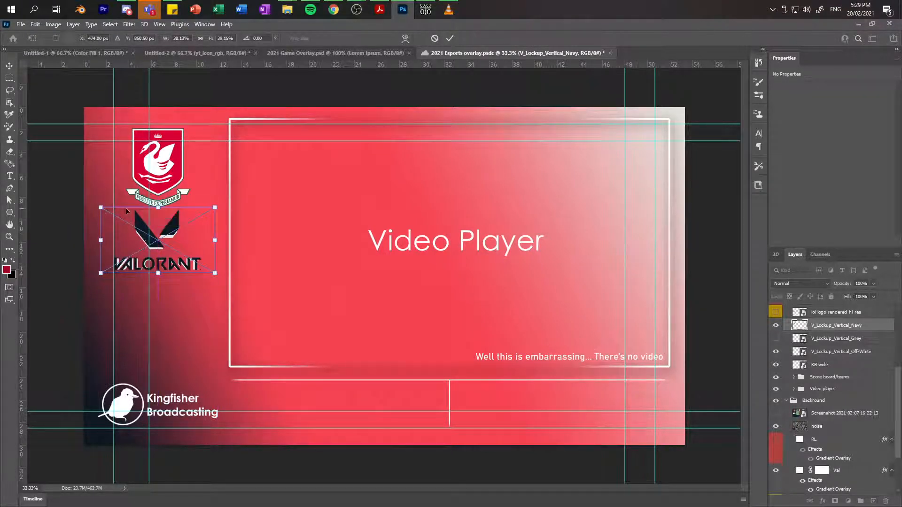
drag(159, 209, 158, 211)
drag(159, 212, 164, 218)
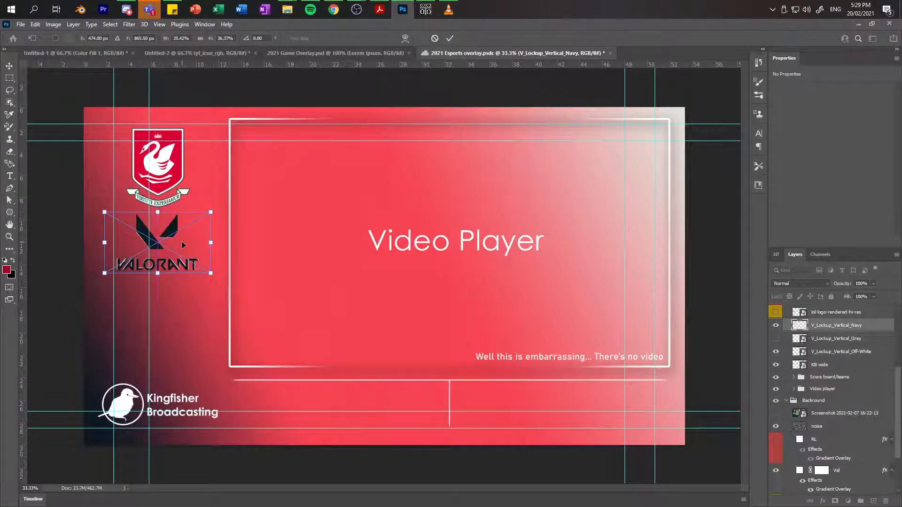
key(Return)
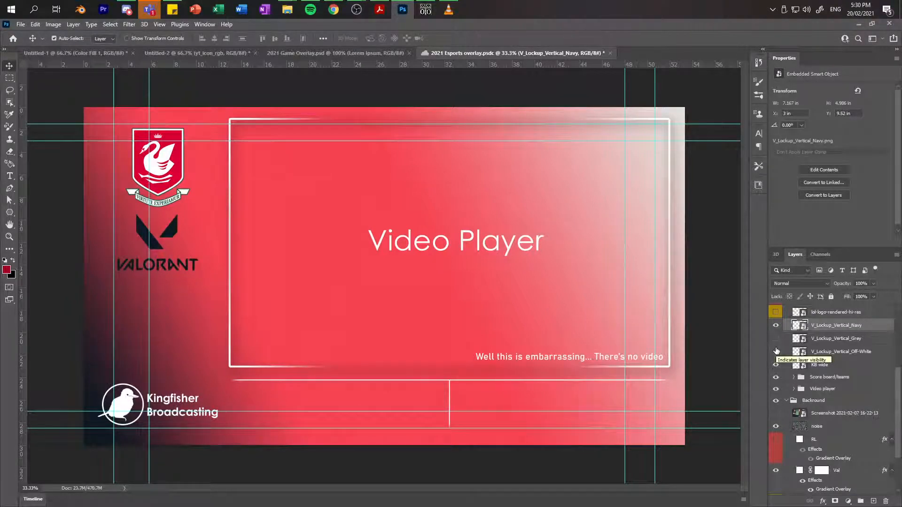
Step: Swap the visible navy Valorant logo for the off-white one and place V_Lockup_Vertical_Red.png directly over it, scaled to about 35%
click(776, 351)
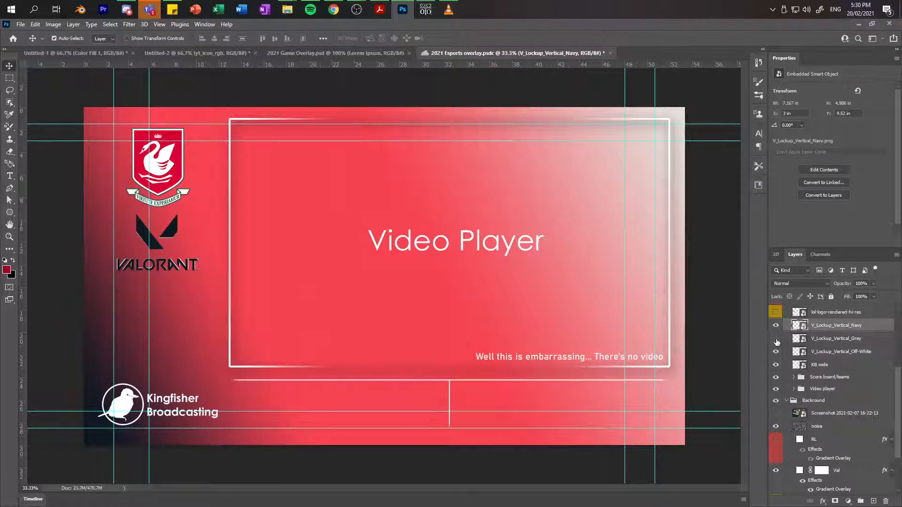
click(775, 325)
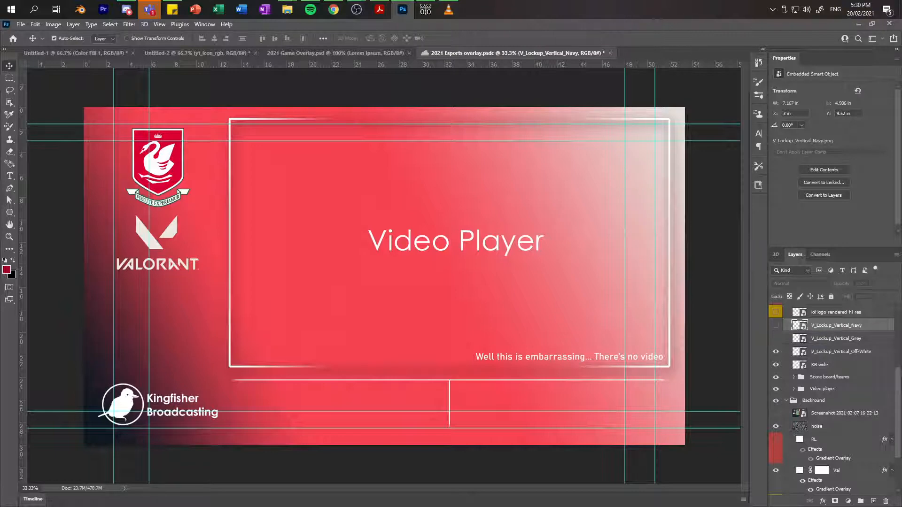
key(alt+Tab)
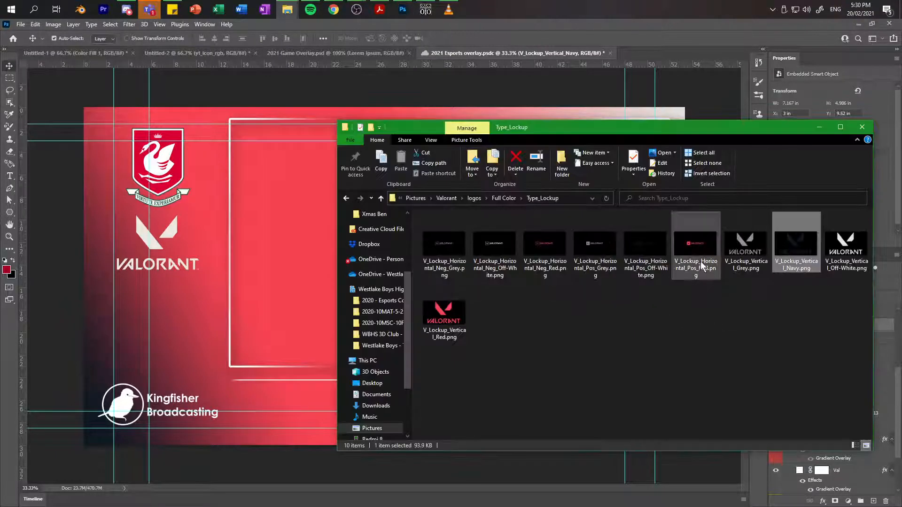
click(461, 309)
drag(321, 293, 153, 242)
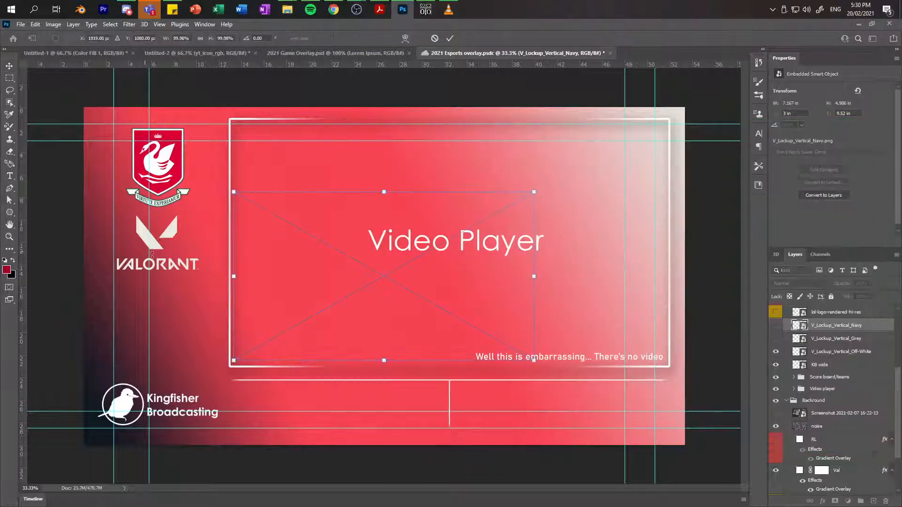
drag(234, 193, 276, 216)
drag(376, 271, 128, 223)
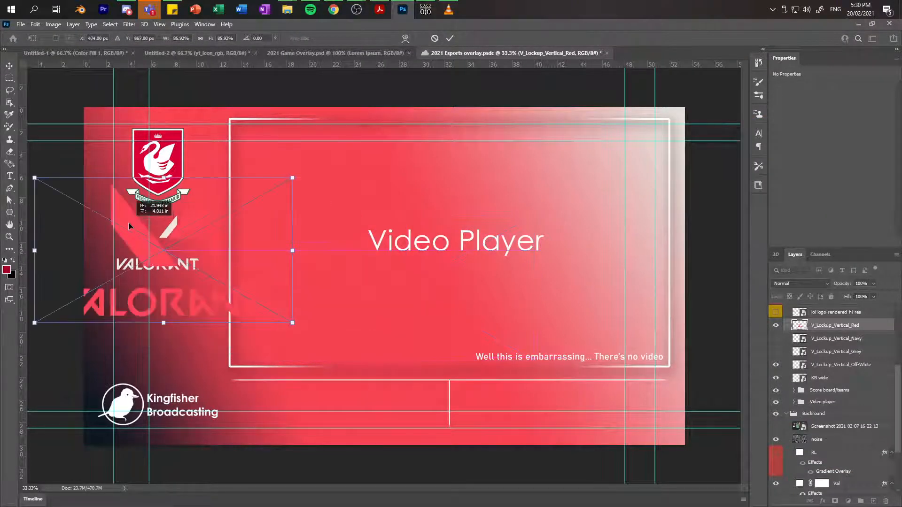
drag(25, 166, 165, 247)
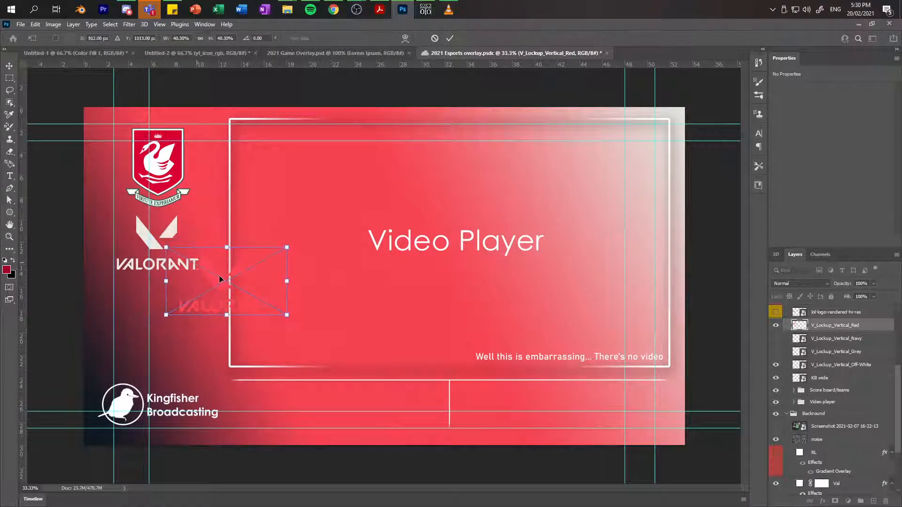
drag(219, 279, 153, 238)
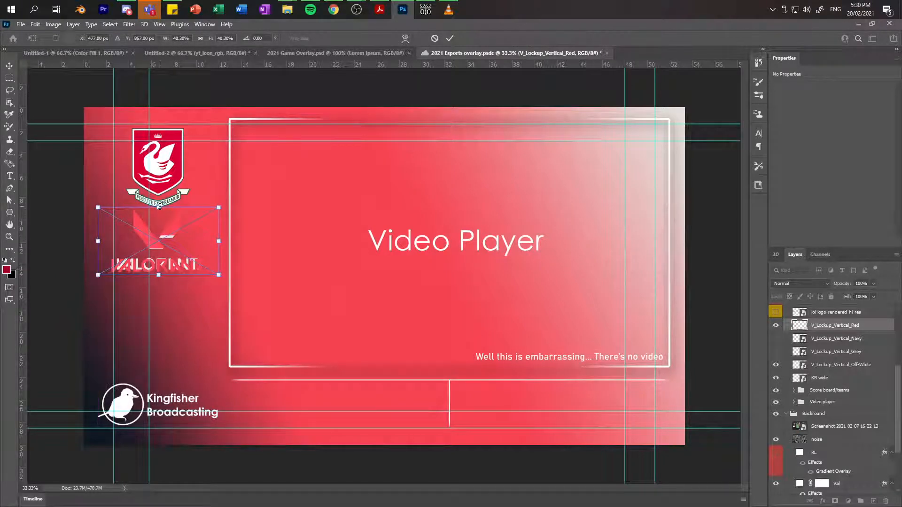
drag(159, 207, 160, 216)
drag(154, 246, 154, 247)
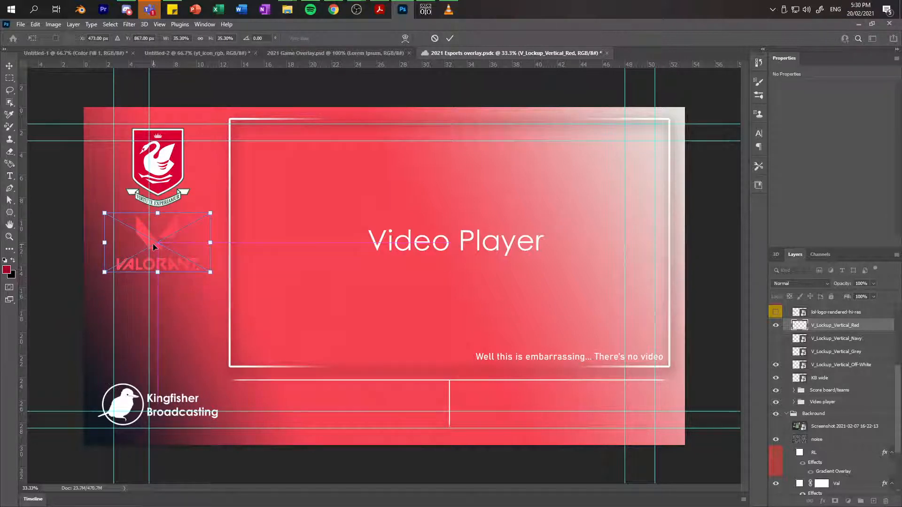
key(Return)
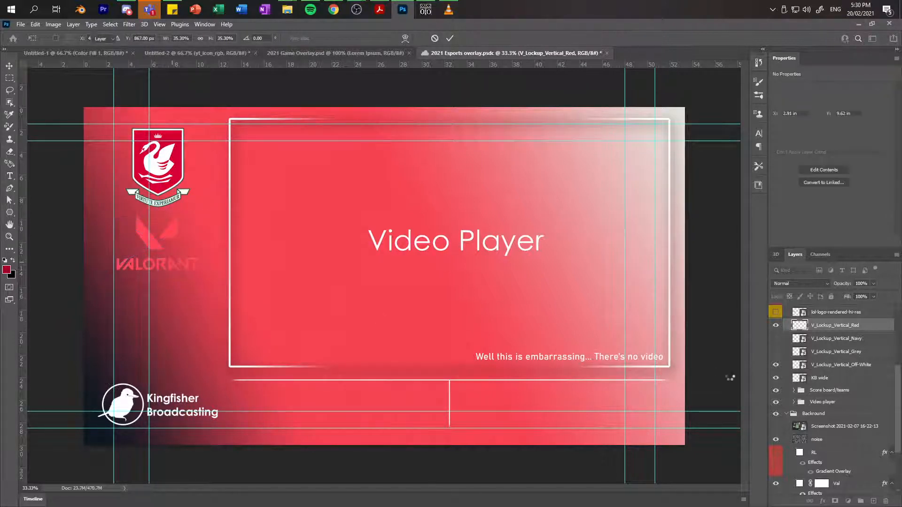
Step: Hide the off-white logo and give the red Valorant logo a drop shadow with 19% opacity and 15% spread
click(775, 365)
right_click(818, 323)
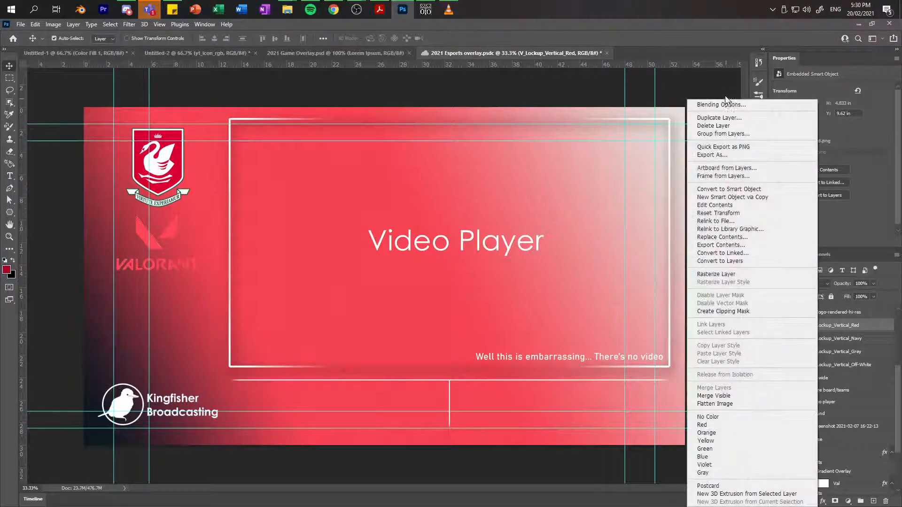
click(716, 104)
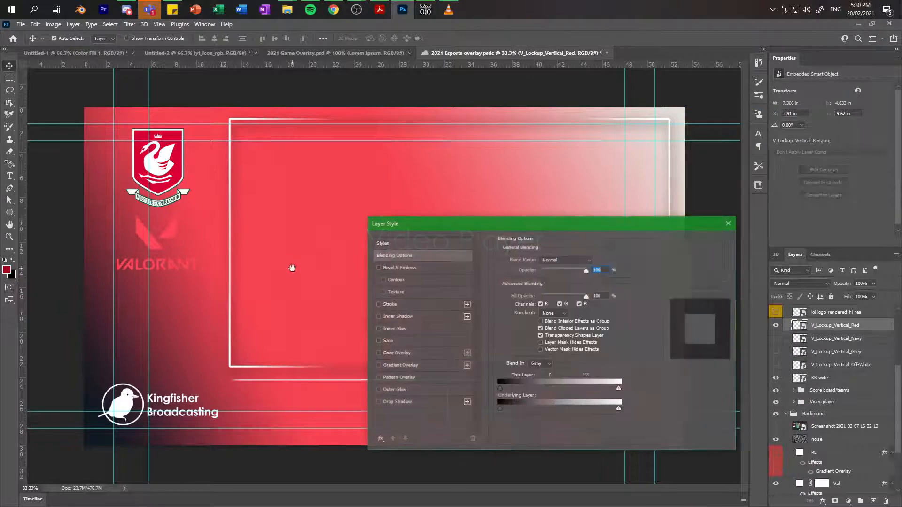
click(419, 404)
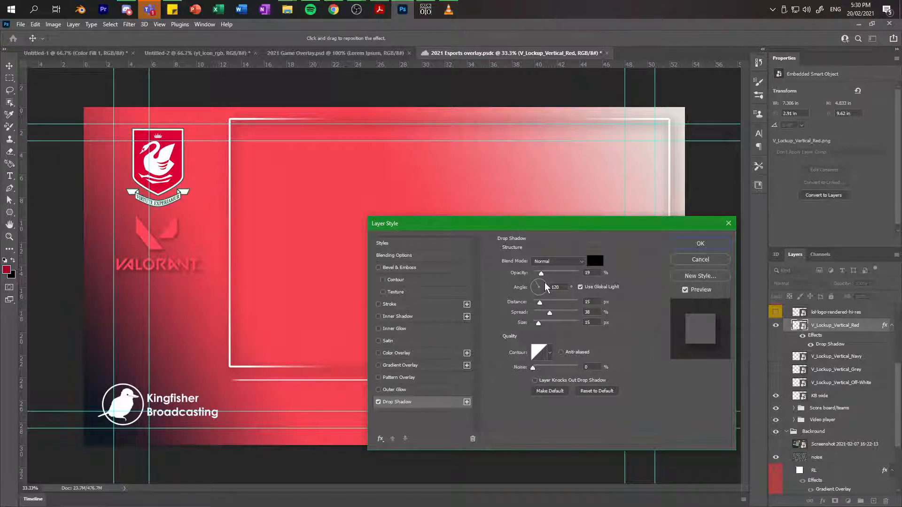
mouse_move(541, 273)
mouse_down()
mouse_move(551, 276)
mouse_move(542, 276)
mouse_up()
mouse_move(538, 324)
mouse_down()
mouse_move(551, 327)
mouse_move(540, 316)
mouse_up()
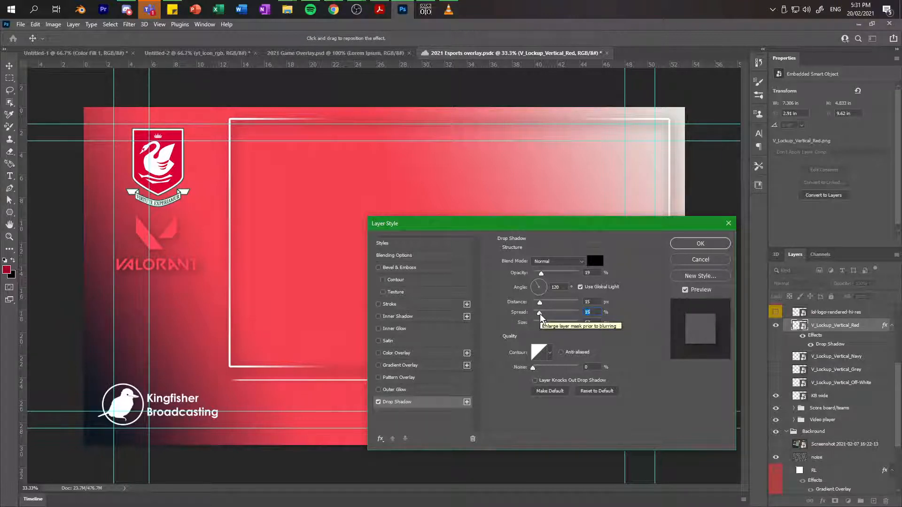
click(699, 243)
Step: Save the file, delete the red, navy and grey Valorant logo layers, and make the off-white one visible
key(ctrl+s)
key(Delete)
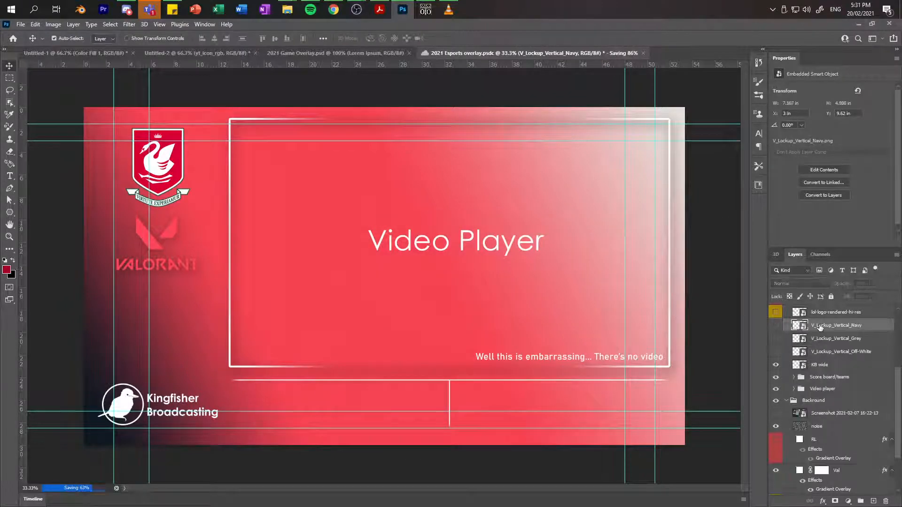
key(Delete)
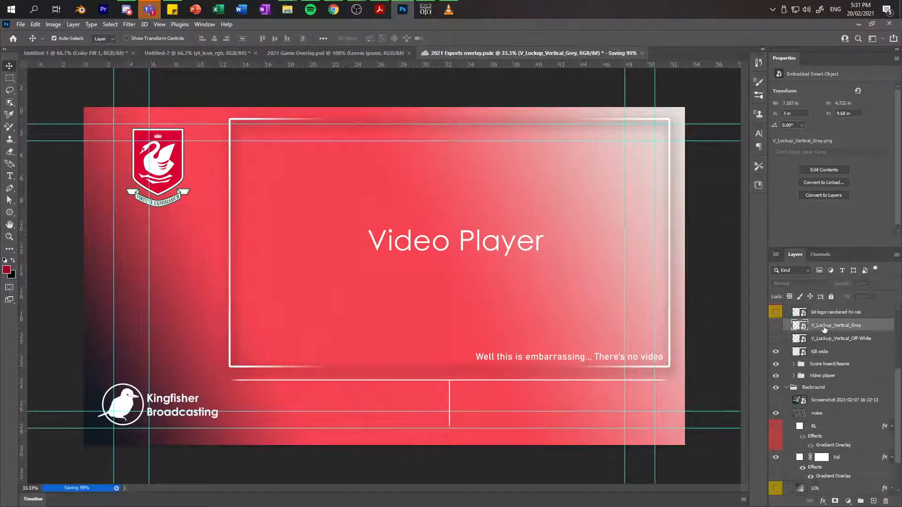
key(Delete)
click(775, 325)
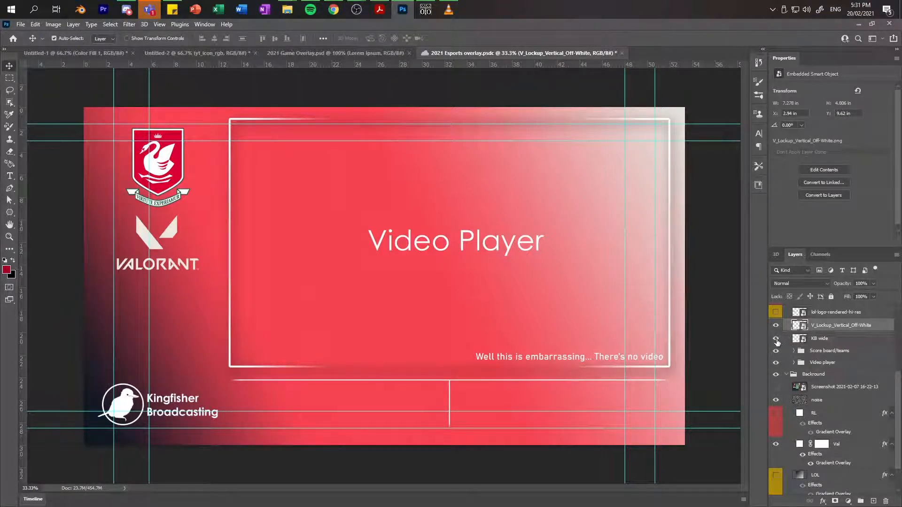
Step: Move the Rocket League, LoL and off-white Valorant logo layers into the background group, directly above the noise layer
scroll(825, 354, up, 3)
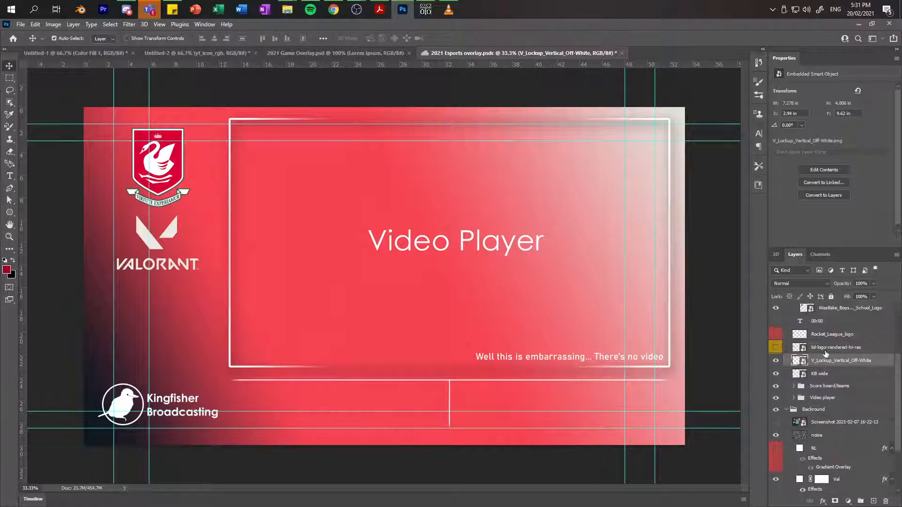
scroll(825, 353, up, 2)
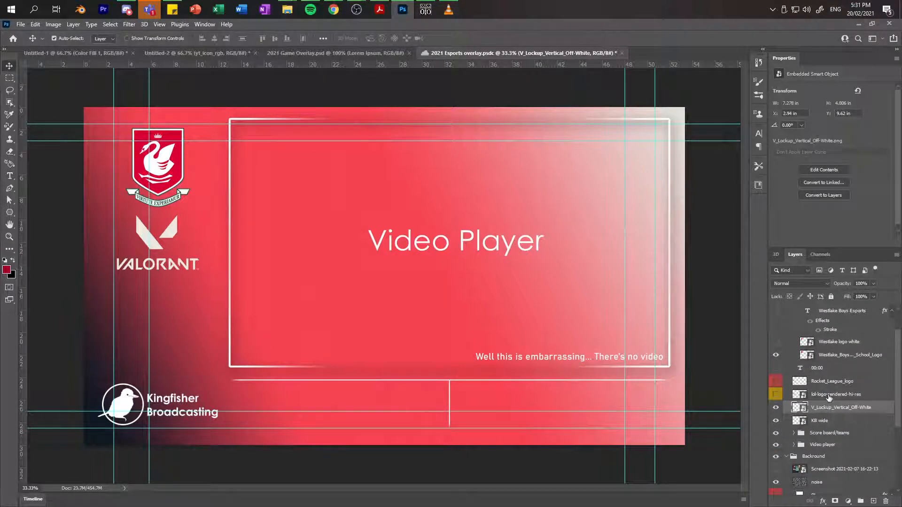
shift+click(825, 382)
scroll(825, 383, down, 2)
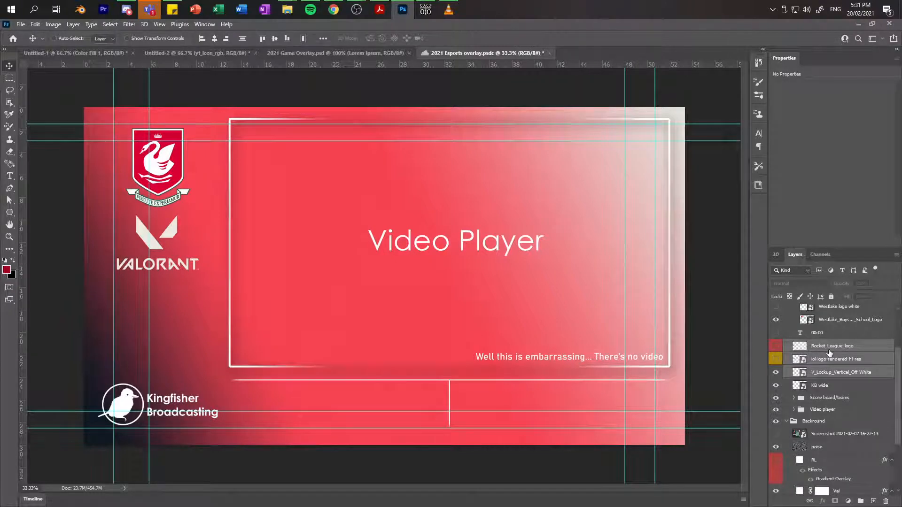
scroll(829, 352, down, 2)
scroll(829, 350, down, 1)
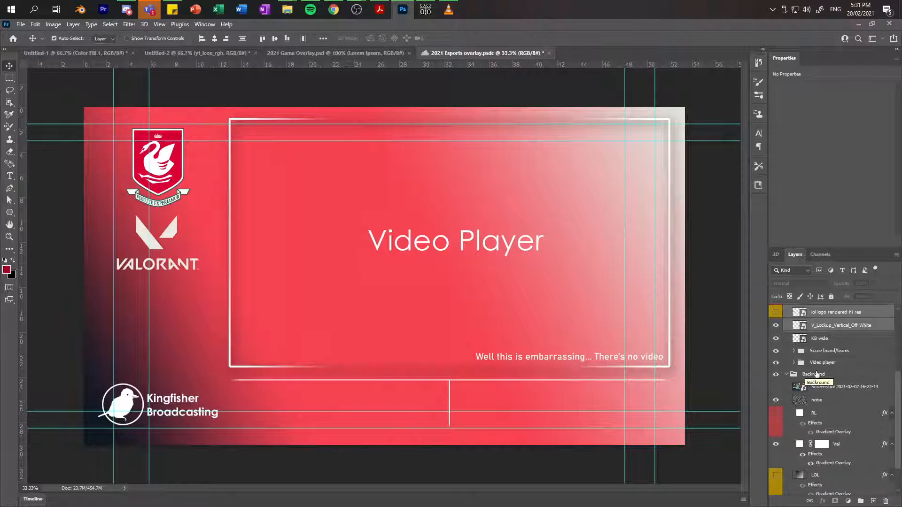
scroll(817, 374, up, 1)
drag(824, 335, 827, 411)
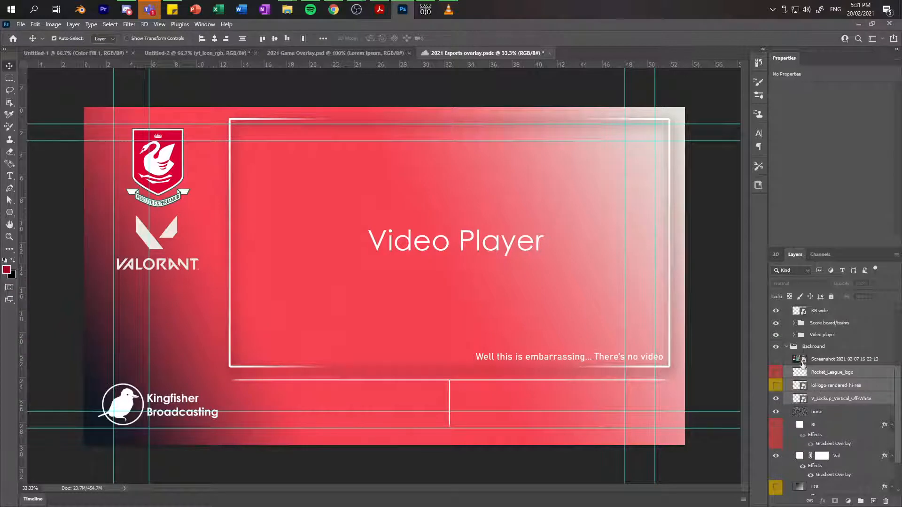
Step: Collapse and hide the Intro group so only the background group is shown
scroll(787, 347, up, 5)
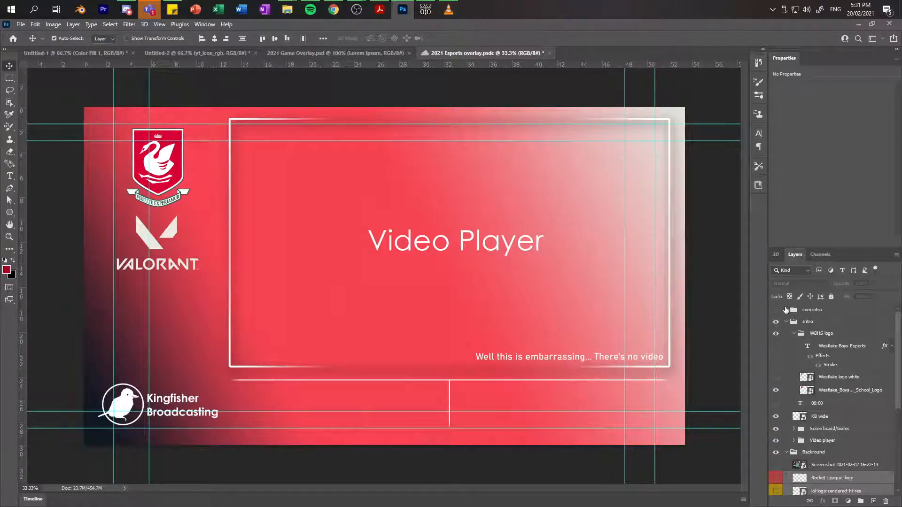
click(785, 321)
click(775, 322)
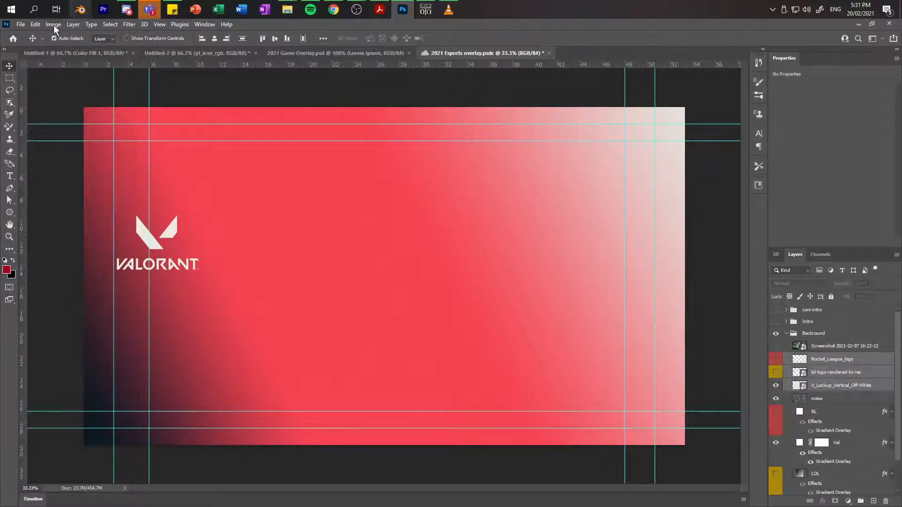
Step: Start a PNG export and browse to the Main overlay folder under WBHS Esports Broadcasting 2021, Assets, Images
click(19, 26)
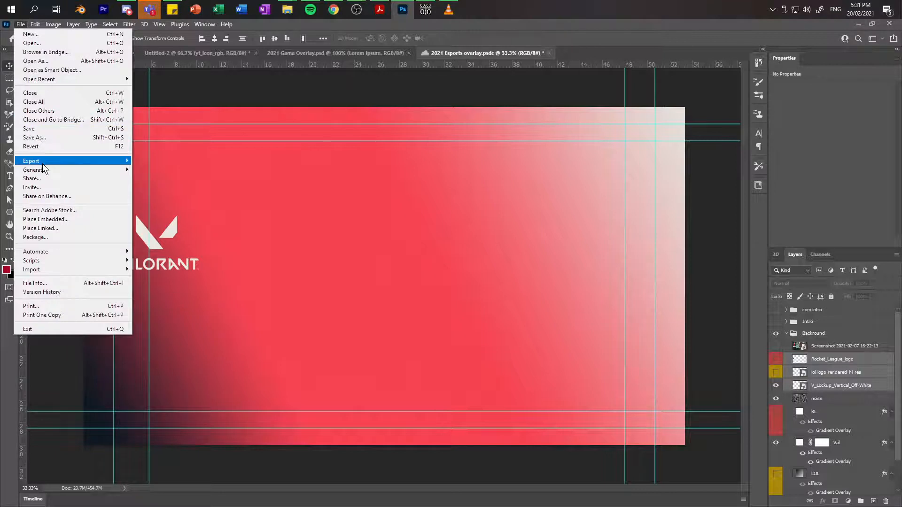
mouse_move(42, 164)
click(193, 160)
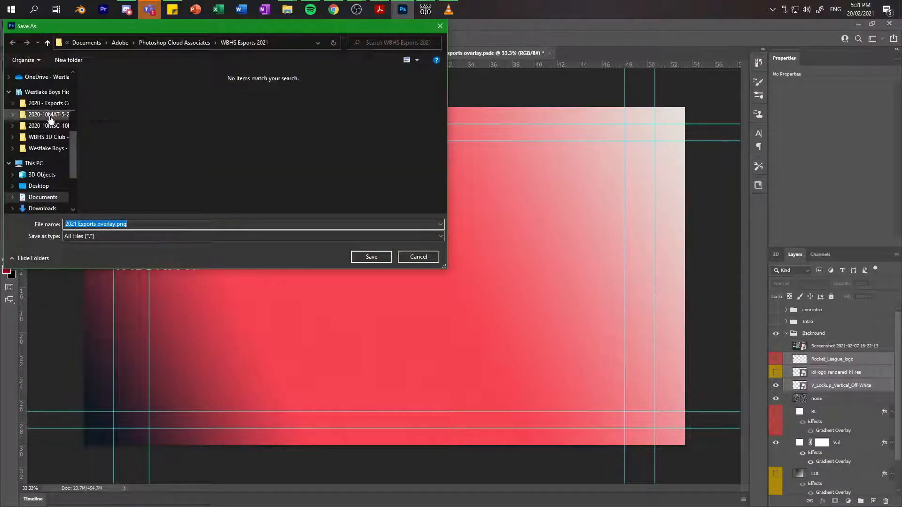
click(49, 103)
double_click(141, 123)
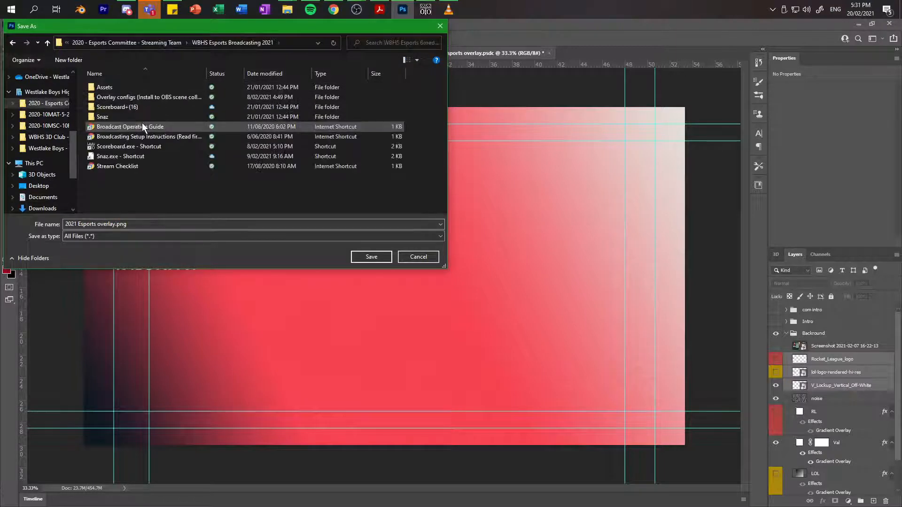
double_click(140, 86)
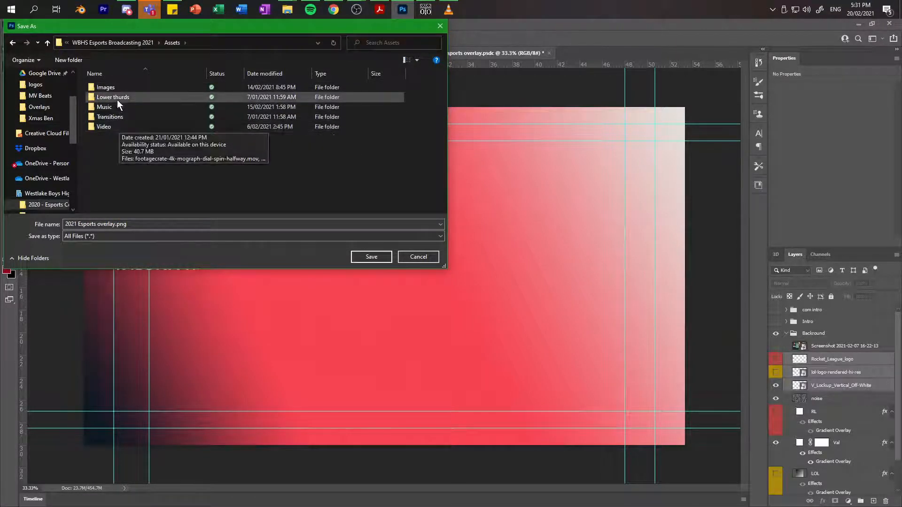
double_click(113, 87)
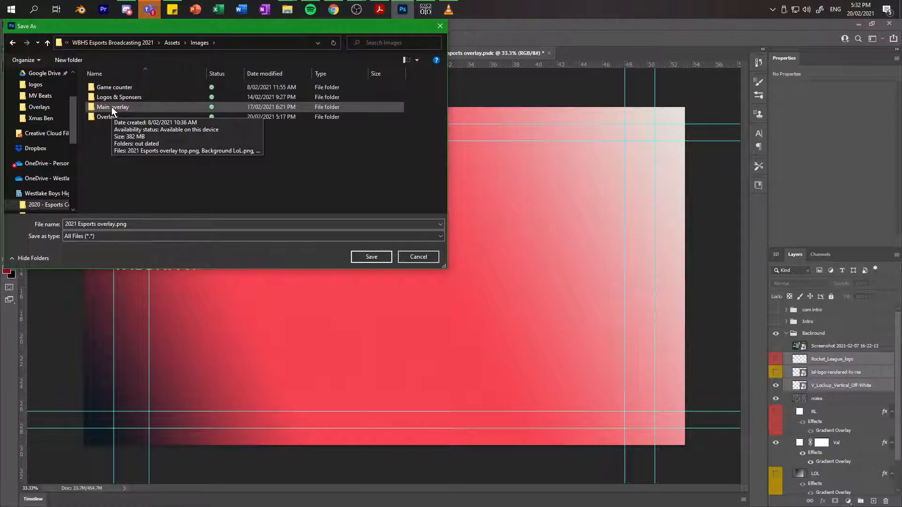
click(111, 107)
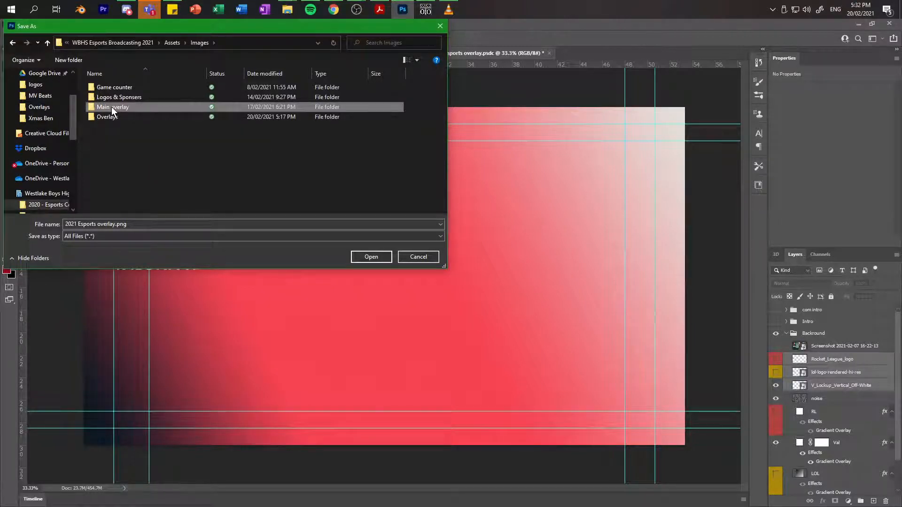
double_click(111, 107)
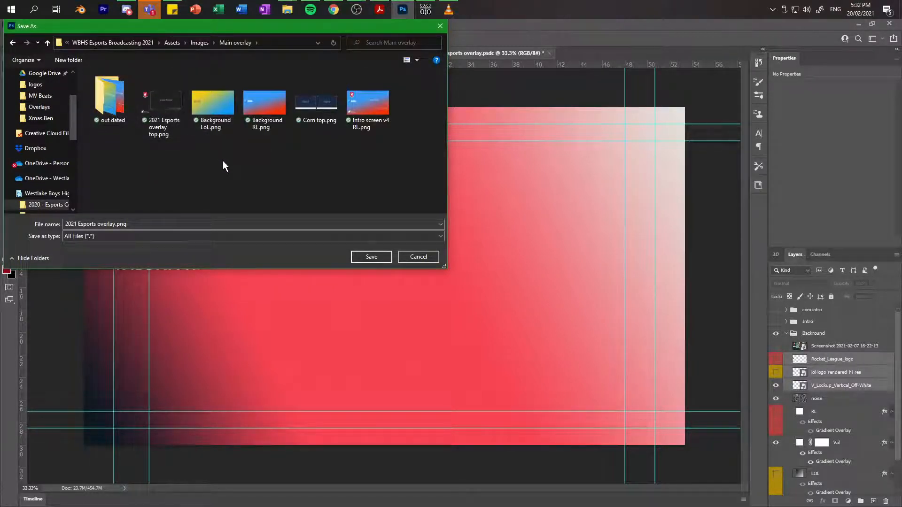
Step: Name the exported image Background Val.png, based on the existing Background LoL.png name, and save it
click(215, 121)
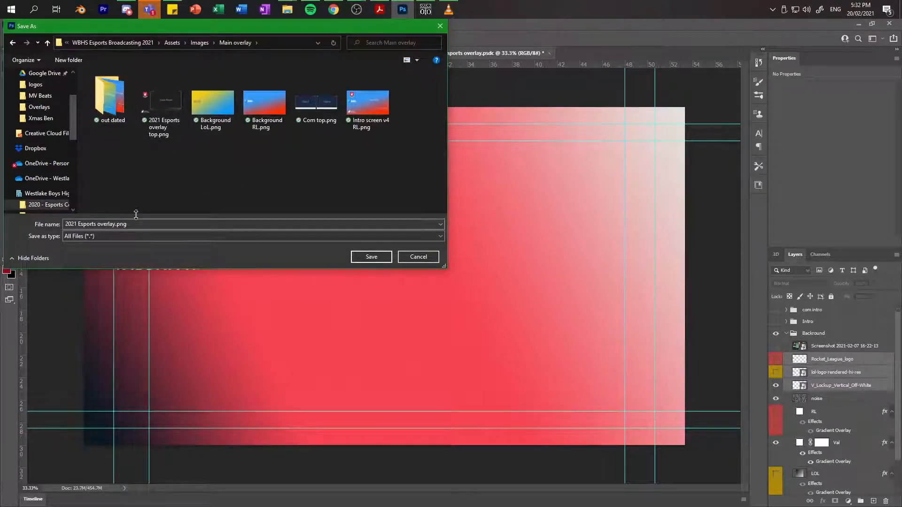
click(104, 224)
click(104, 224)
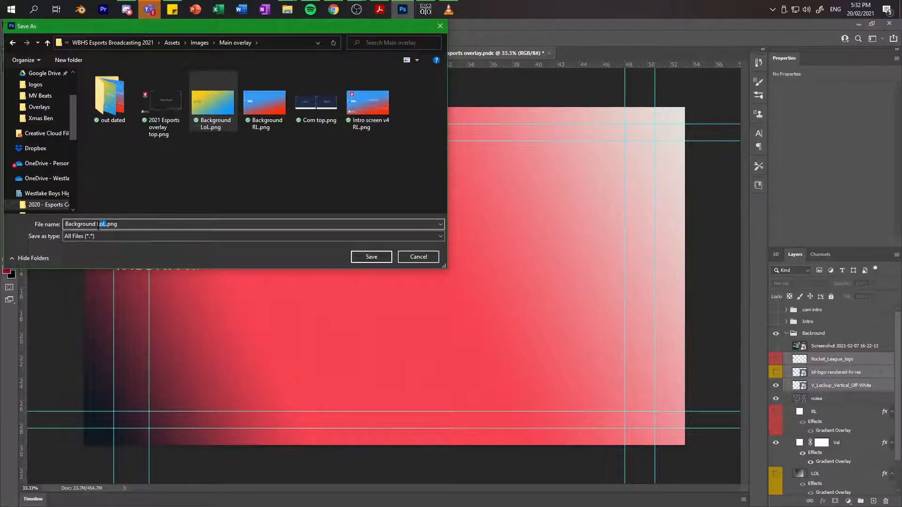
text(Val)
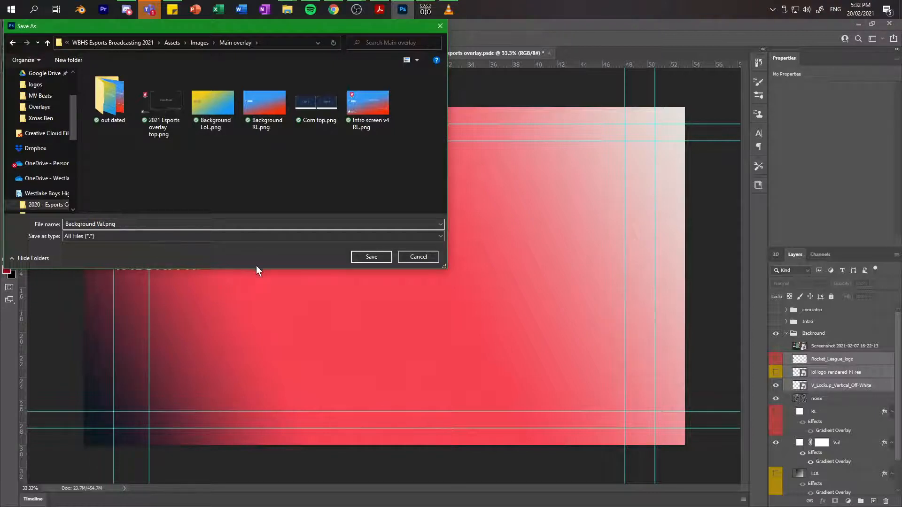
click(373, 259)
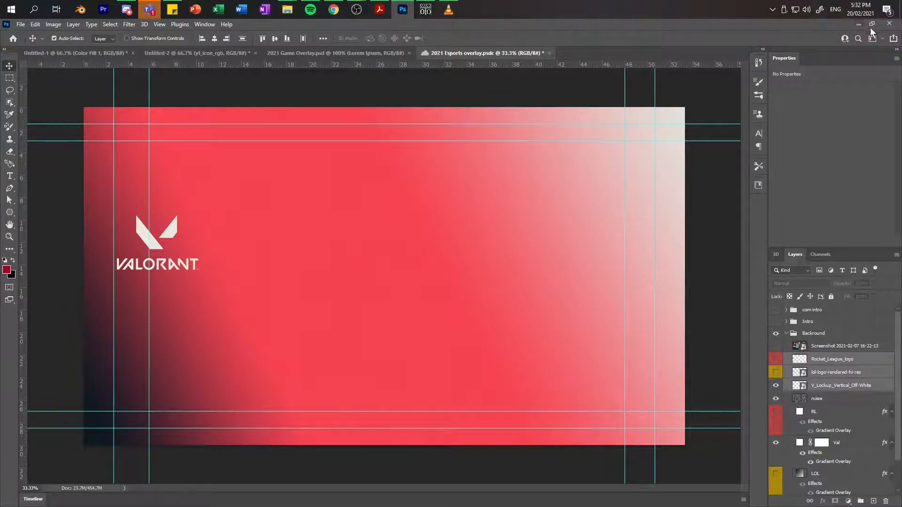
Step: Minimize Photoshop and clear the File Explorer window to switch to OBS
click(858, 25)
click(806, 127)
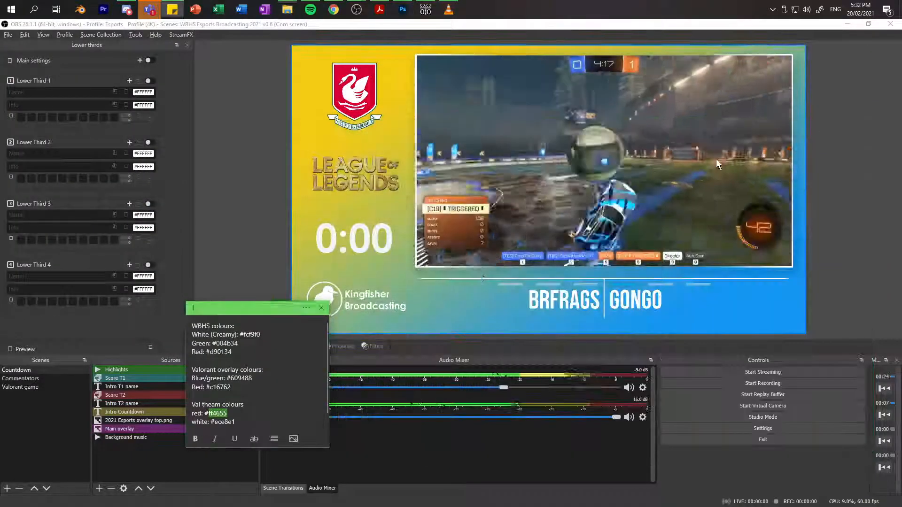
Step: Close the colour notes and rename the Main overlay source in the Countdown scene to Main backround
click(322, 308)
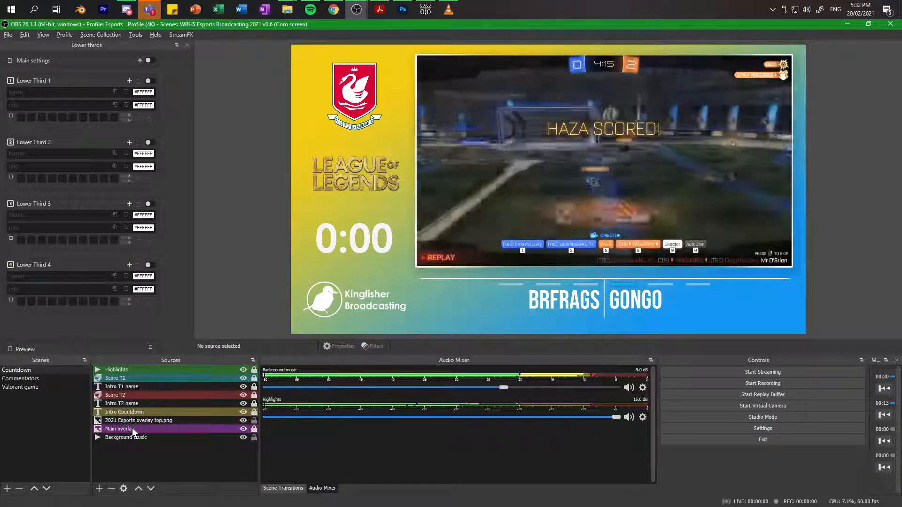
click(131, 429)
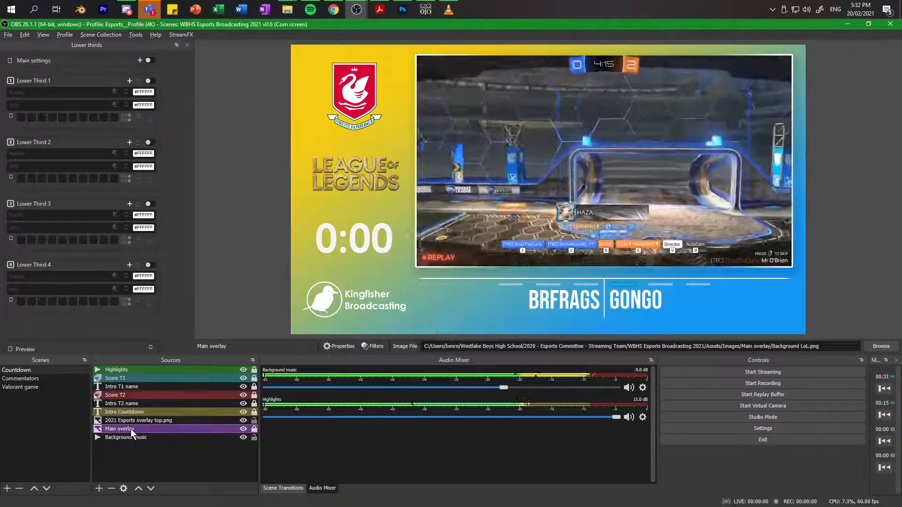
key(F2)
drag(139, 429, 119, 429)
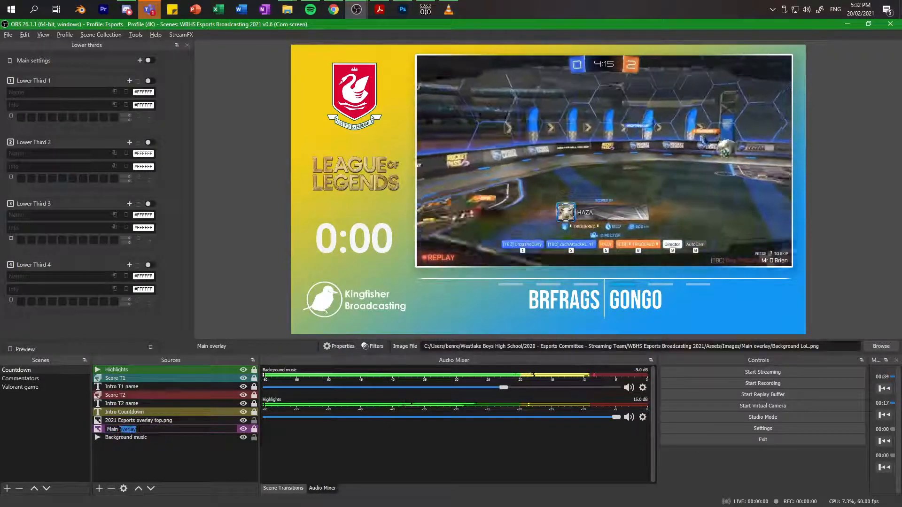
text(a)
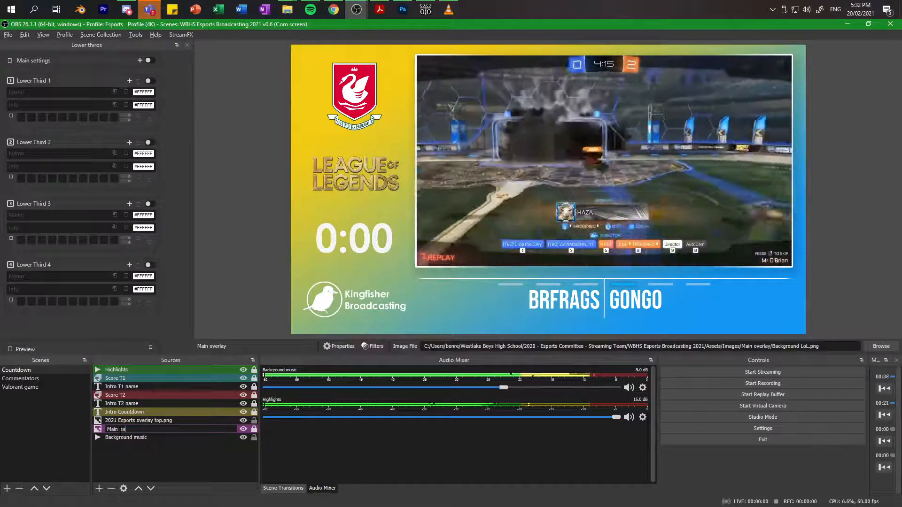
text(ckr)
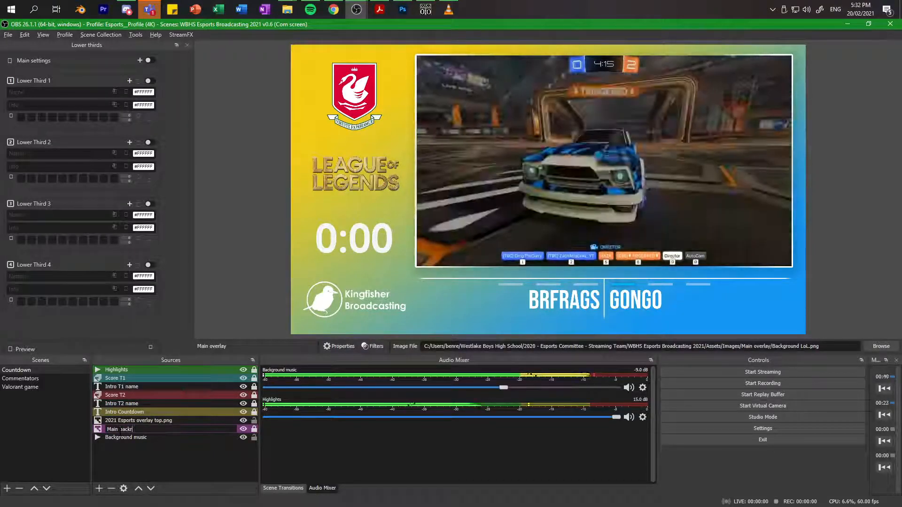
text(ound)
key(Return)
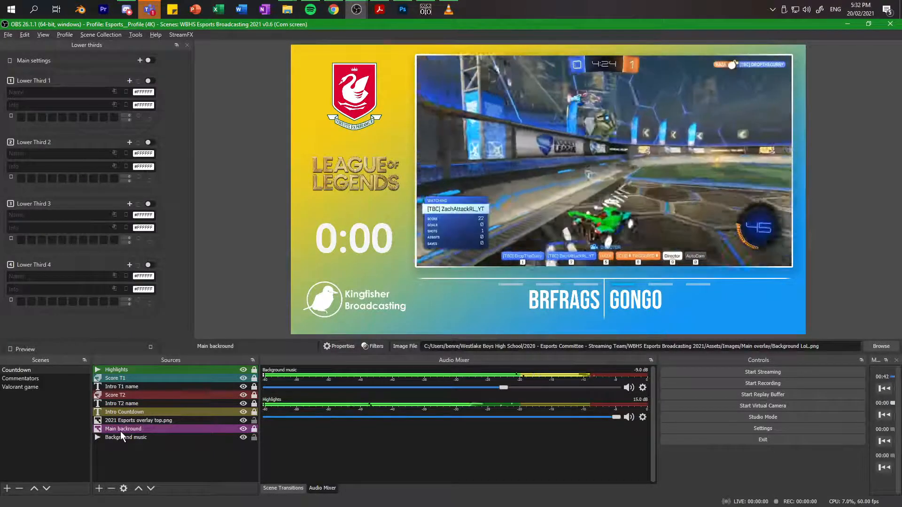
Step: Set the Main backround source's image file to Background Val.png from the Main overlay folder
double_click(127, 429)
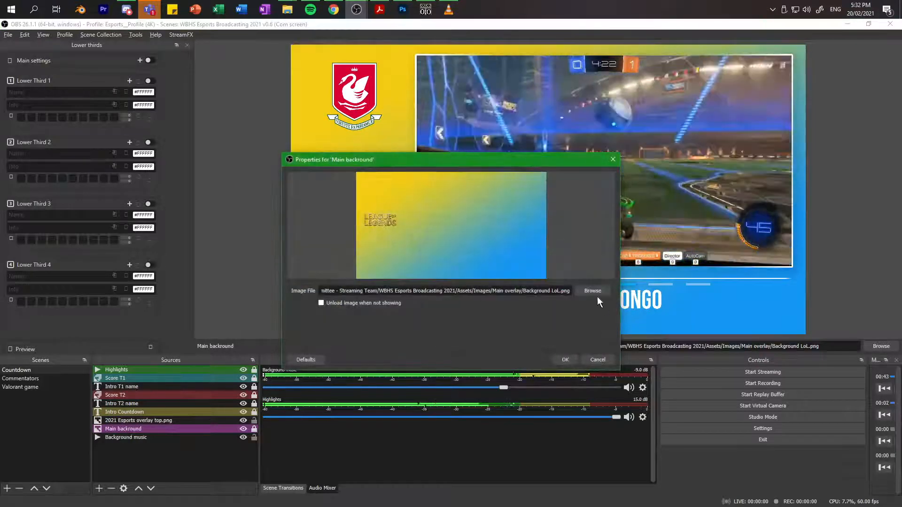
click(591, 289)
click(540, 251)
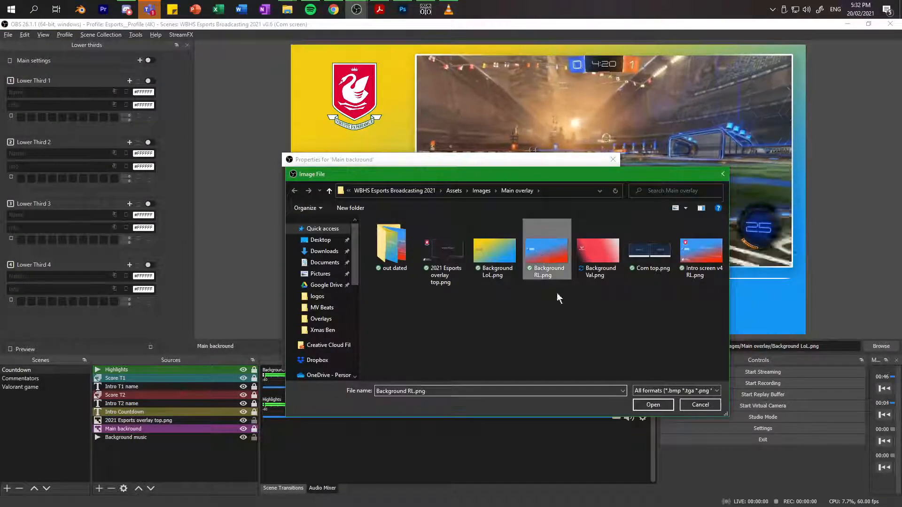
click(606, 277)
click(653, 405)
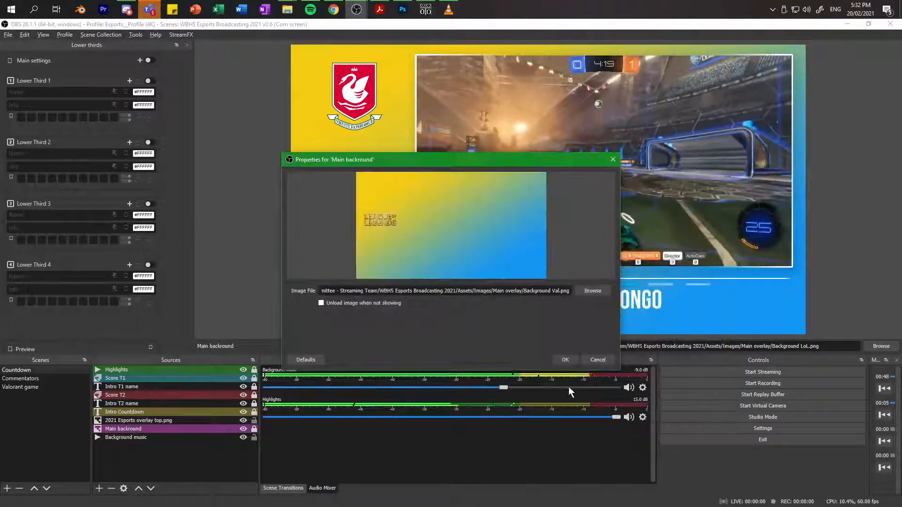
click(565, 359)
click(222, 252)
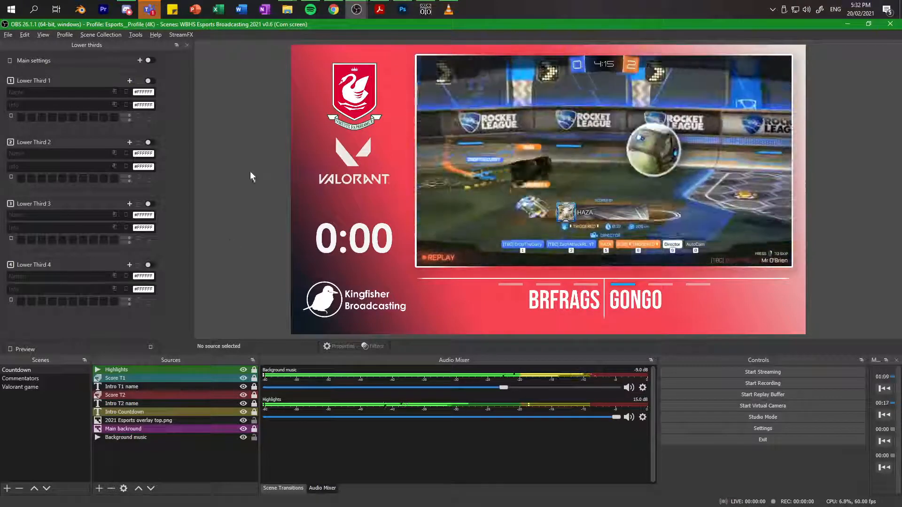
Step: Switch to Photoshop, show and expand the Intro group, and shift the Valorant logo slightly down between the school crest and the countdown
key(alt+Tab)
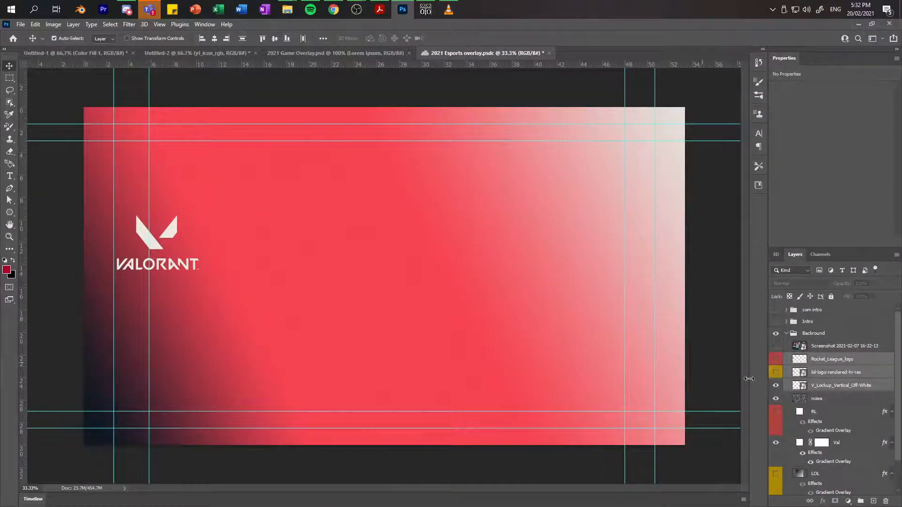
click(775, 322)
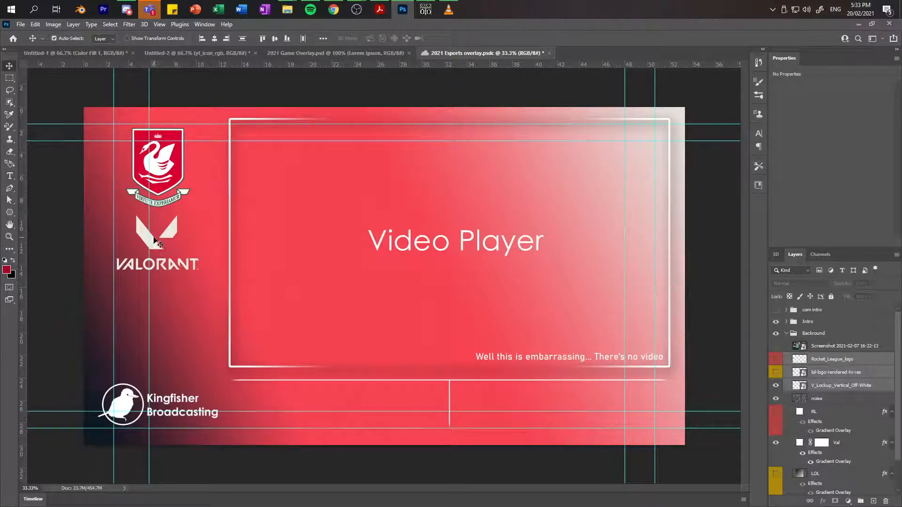
drag(153, 244, 157, 249)
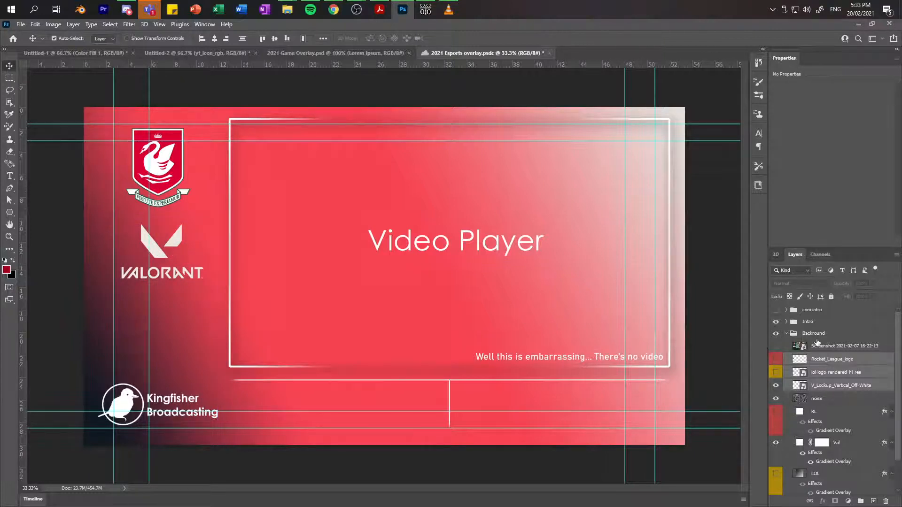
click(786, 323)
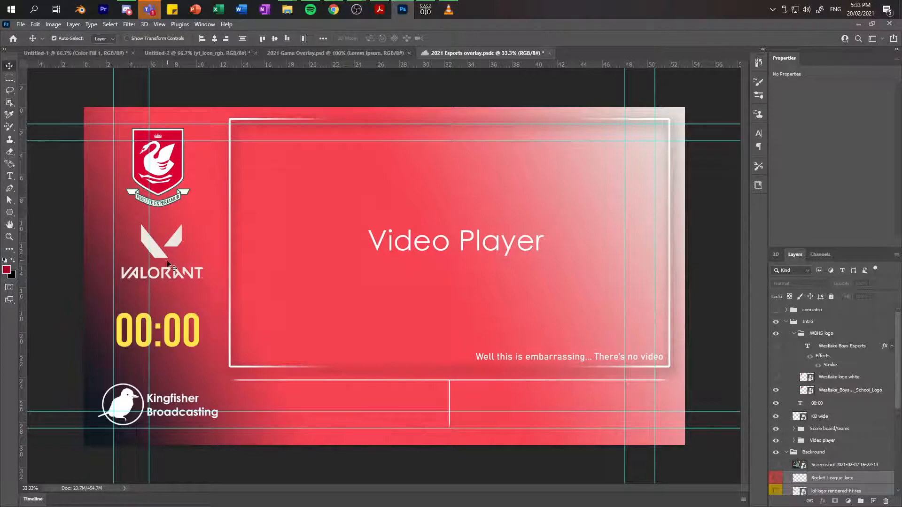
drag(157, 258, 157, 256)
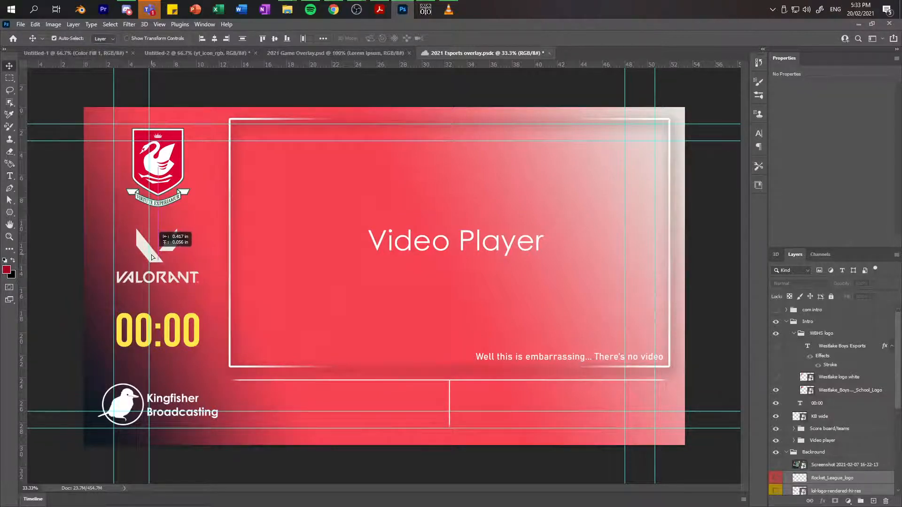
drag(151, 256, 151, 255)
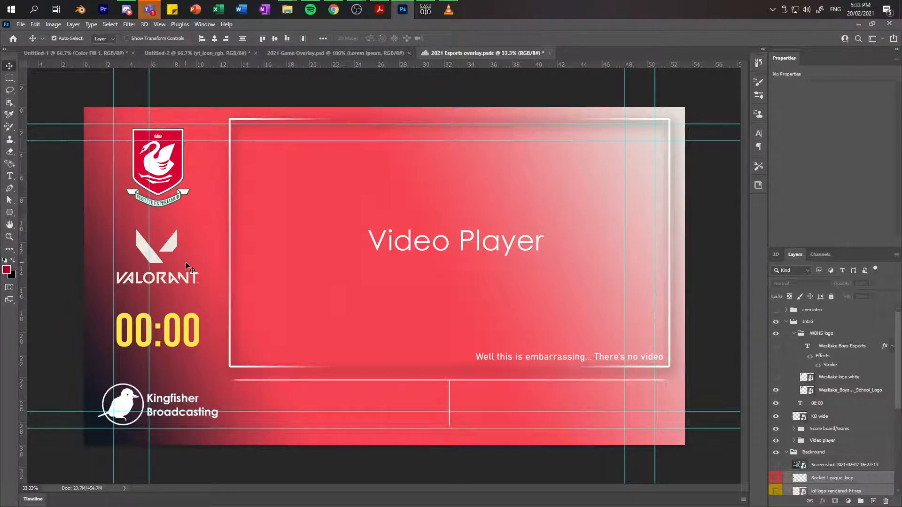
drag(154, 261, 154, 257)
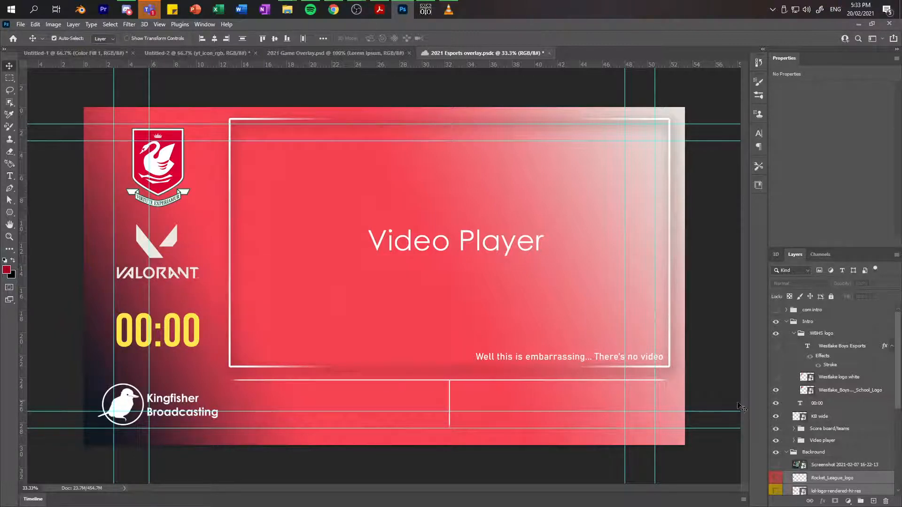
Step: Hide the Intro group and export the background as PNG, replacing the existing Background Val.png
click(775, 321)
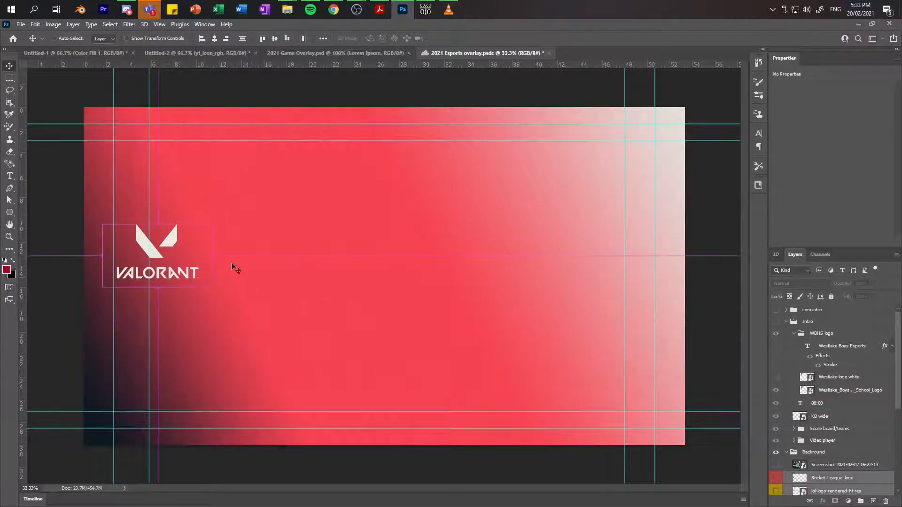
click(21, 24)
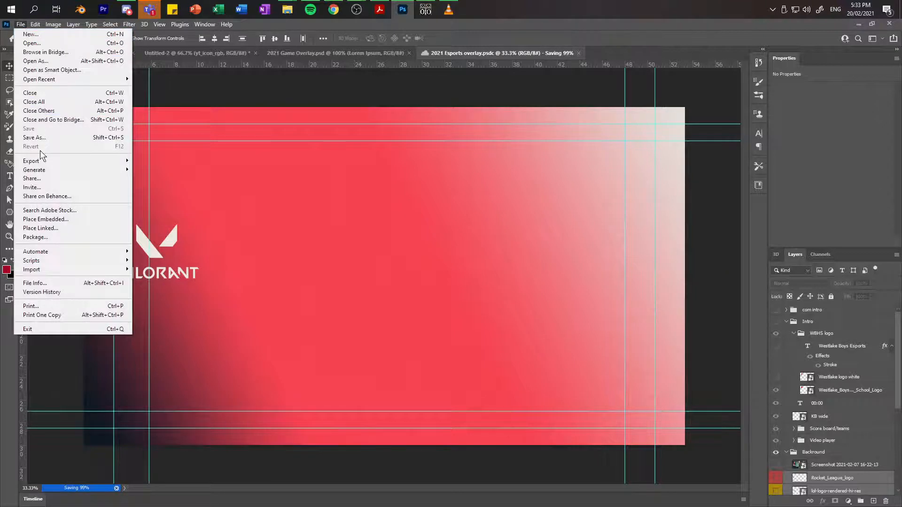
mouse_move(47, 161)
click(164, 161)
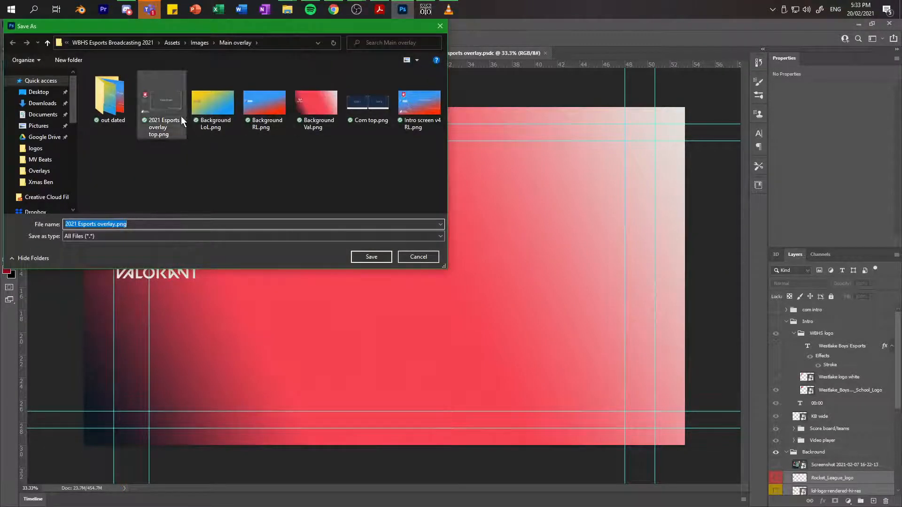
click(325, 115)
click(371, 257)
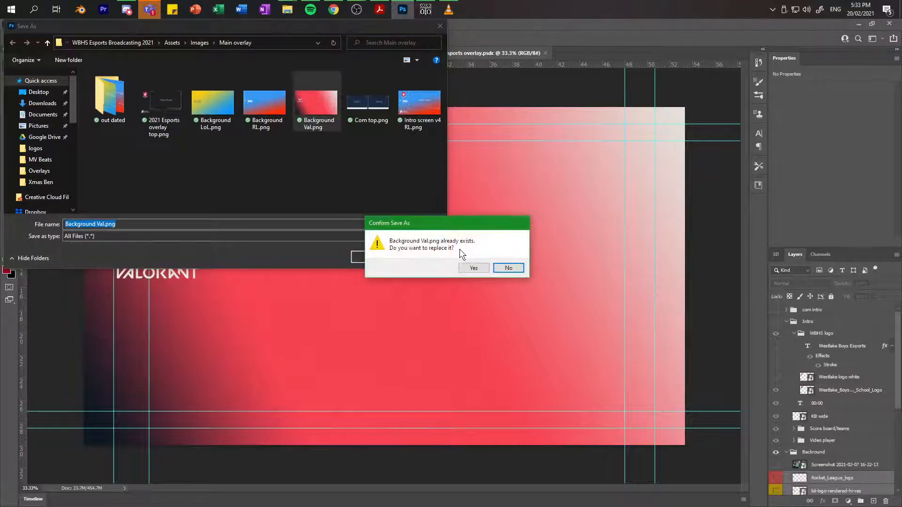
click(470, 269)
Step: Switch to OBS and reselect the re-exported Background Val.png as the Main backround source's image
key(alt+Tab)
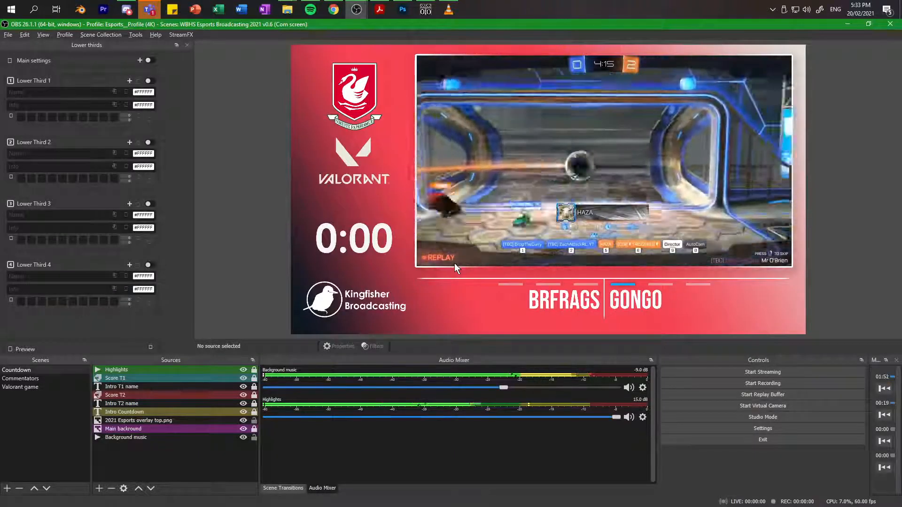
key(alt+Tab)
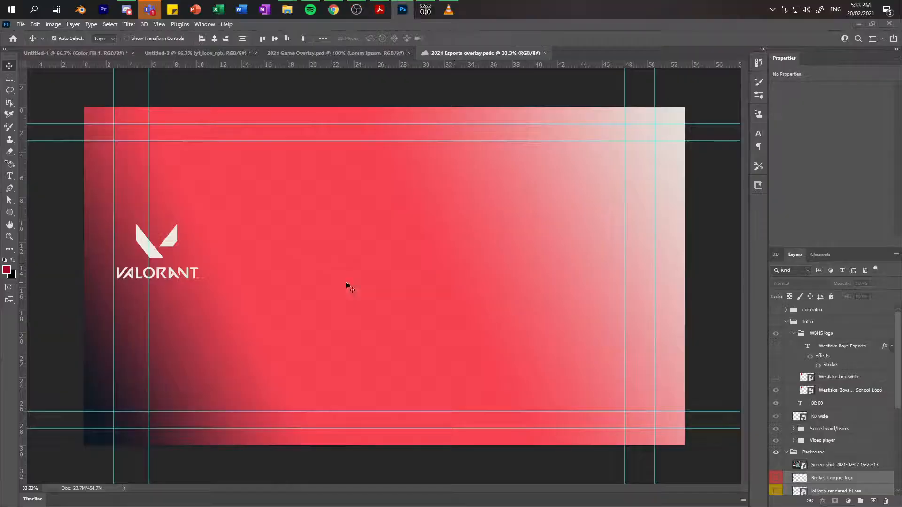
key(alt+Tab)
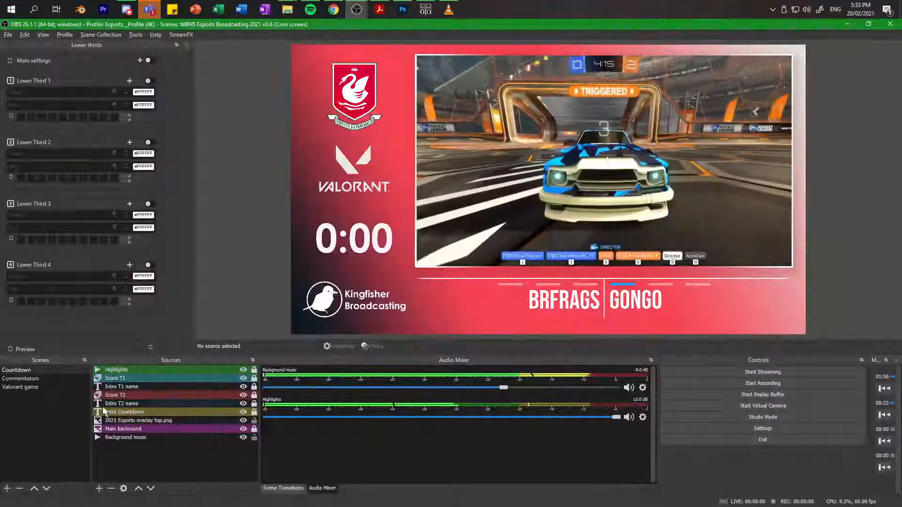
double_click(123, 429)
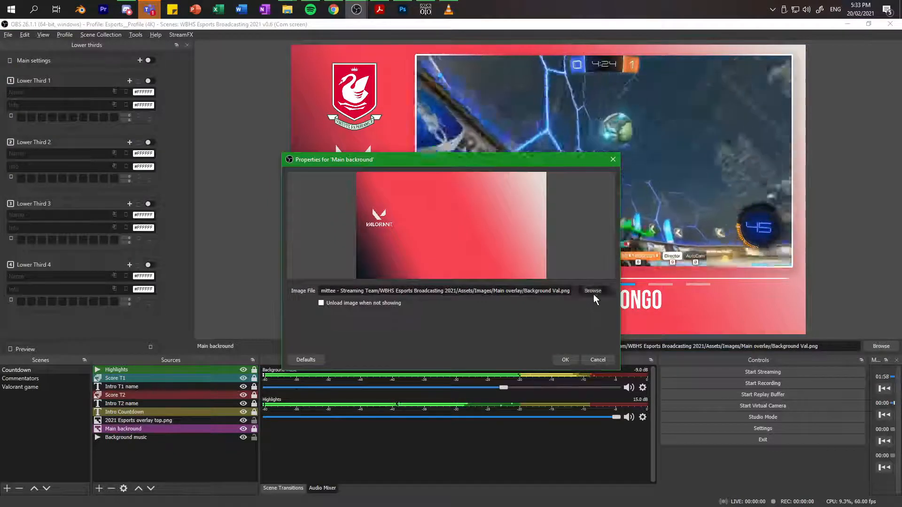
click(593, 291)
click(596, 253)
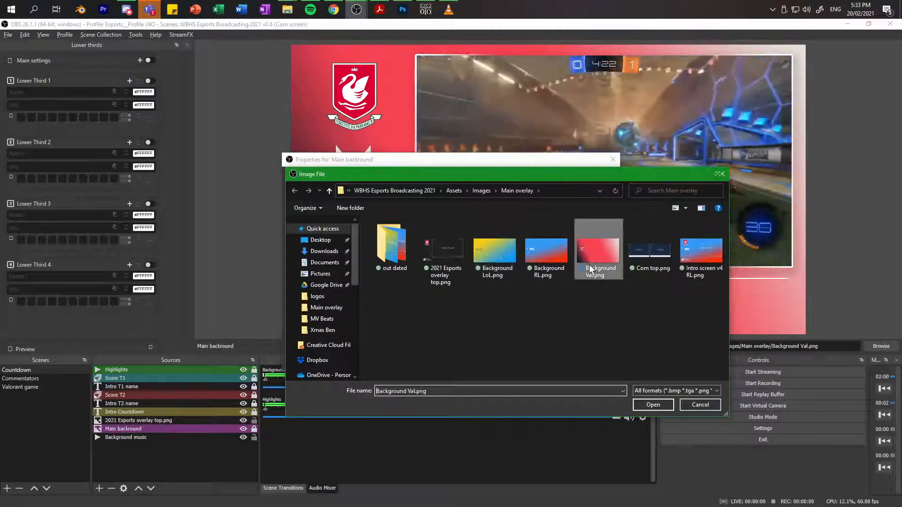
click(652, 405)
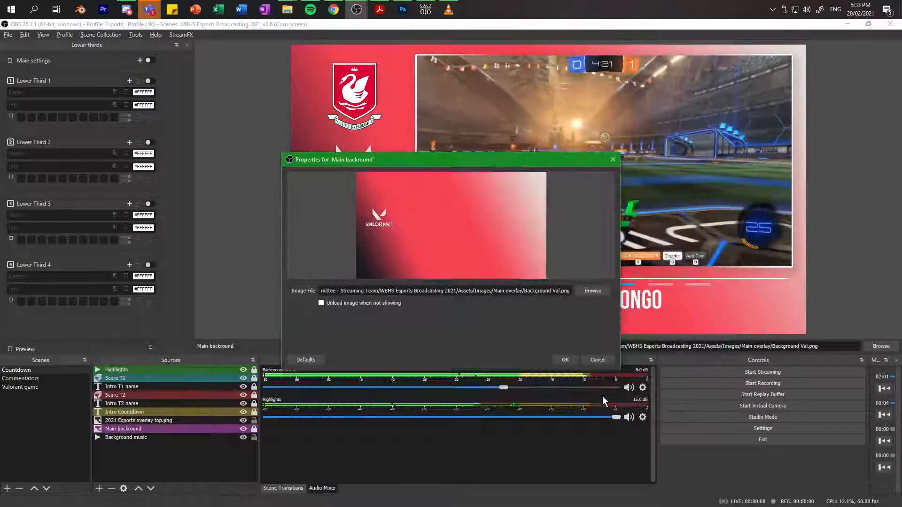
click(564, 360)
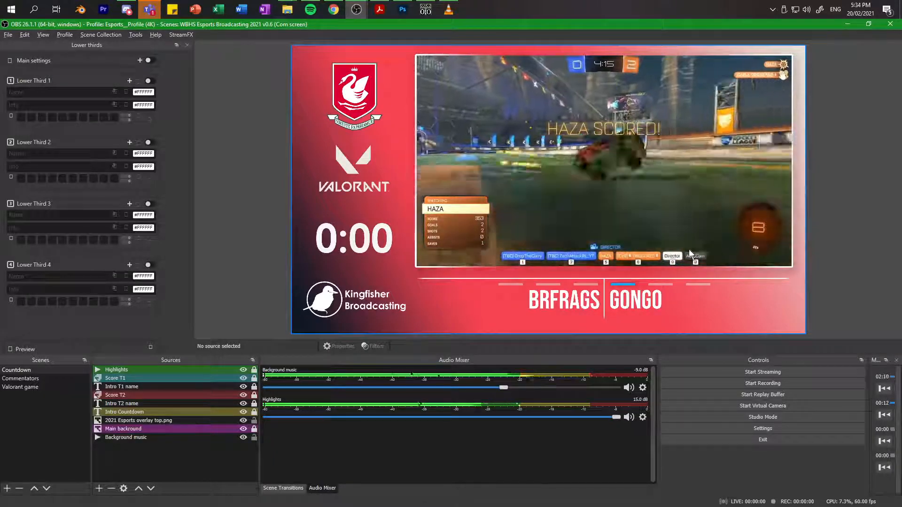
Step: Switch to Photoshop and export the full overlay with the Intro group shown as 2021 Esports overlay.png in the Main overlay folder
key(alt+Tab)
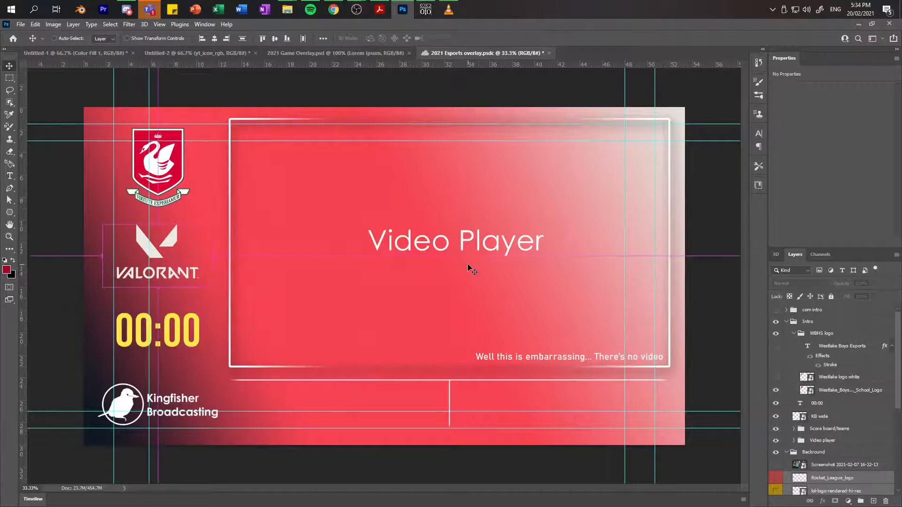
click(20, 25)
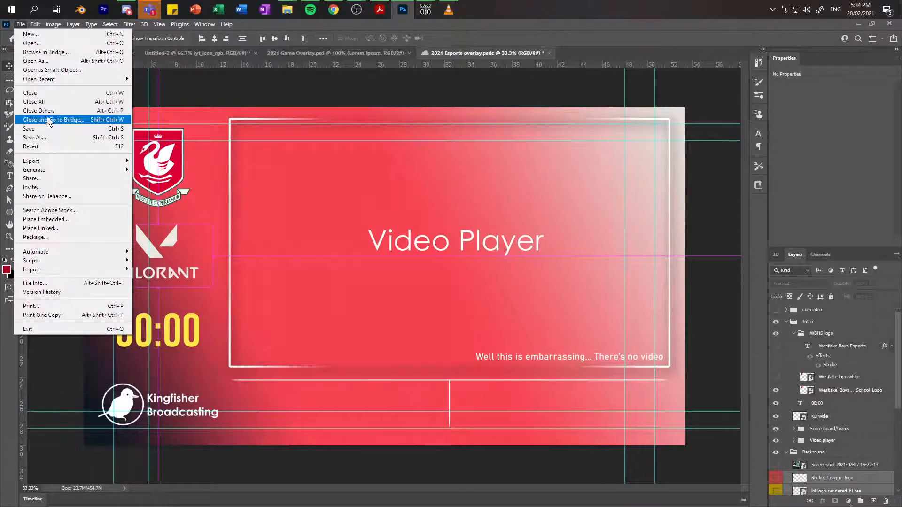
mouse_move(57, 160)
click(161, 160)
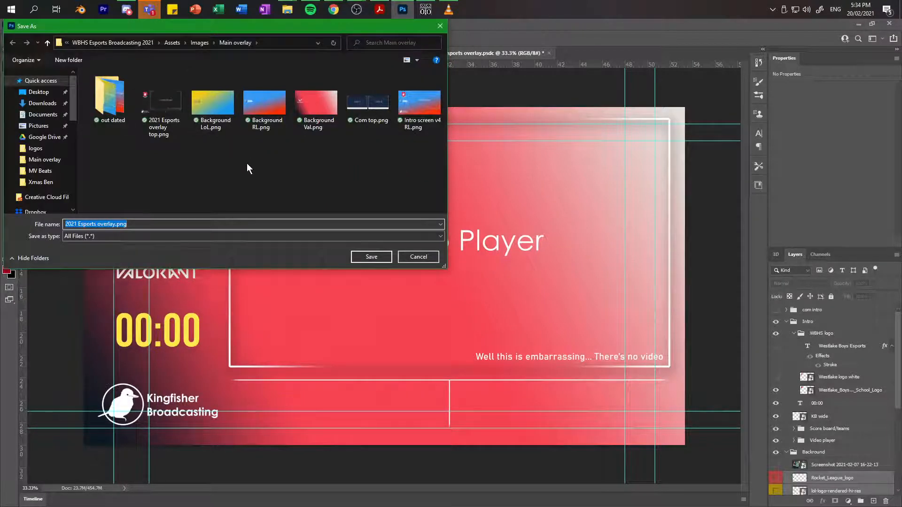
click(382, 258)
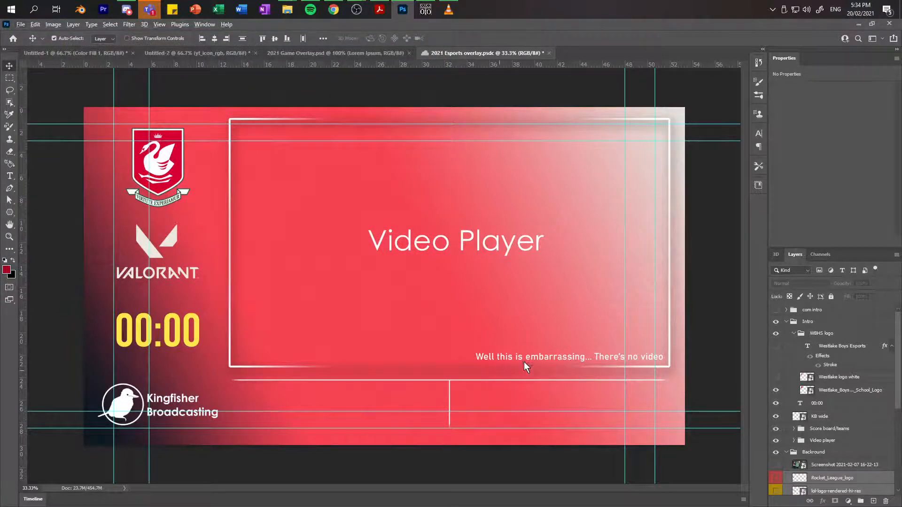
Step: Switch to OBS and set the Main backround source's image to 2021 Esports overlay.png, moving its properties window aside to compare the alignment
key(alt+Tab)
click(125, 430)
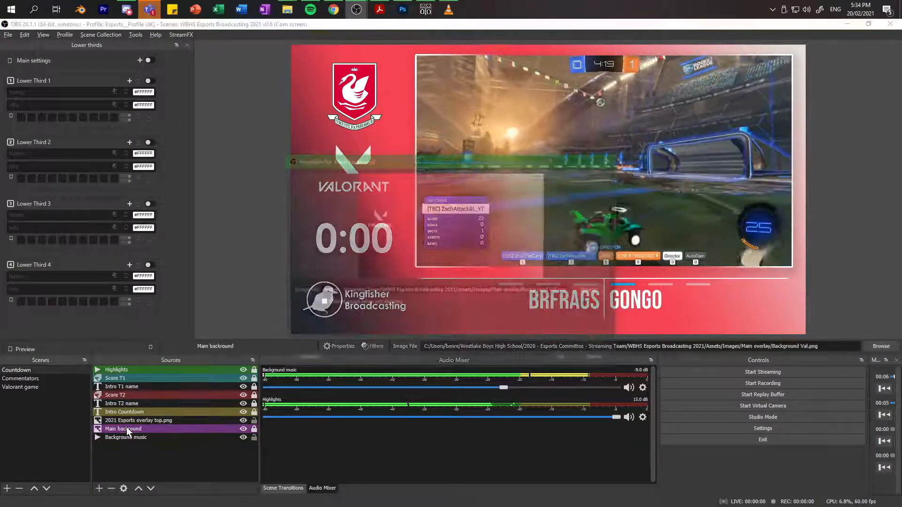
double_click(126, 431)
click(603, 293)
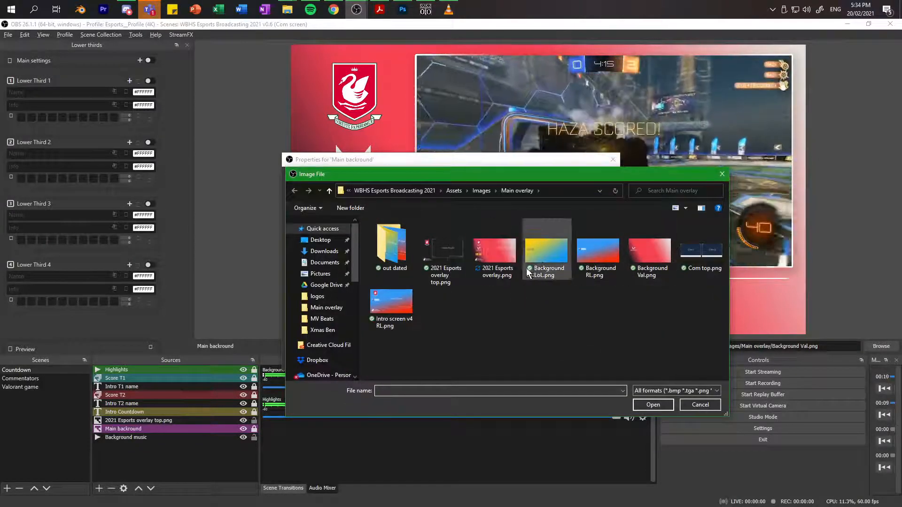
click(494, 254)
click(652, 404)
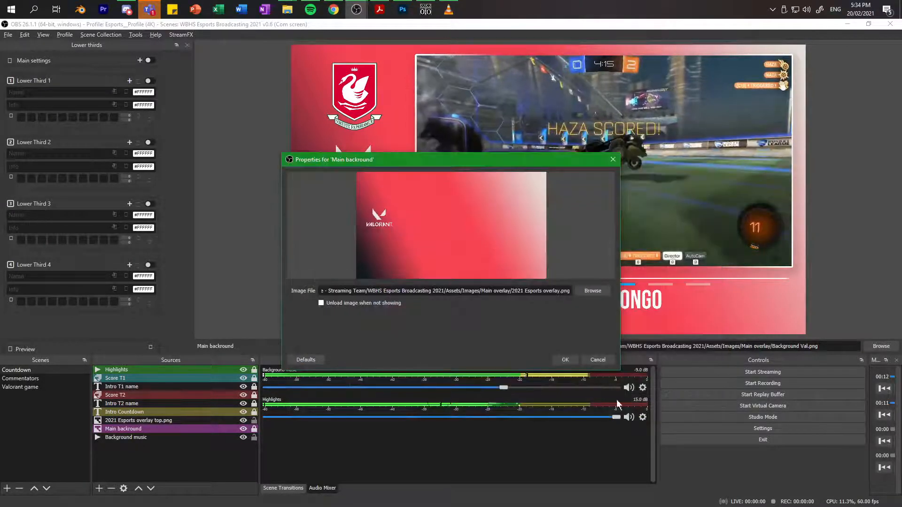
drag(531, 160, 713, 181)
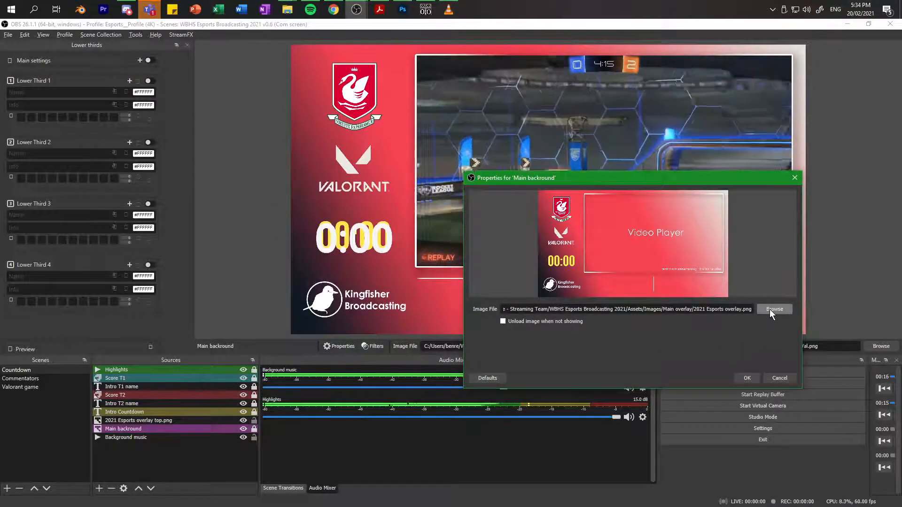
Step: Switch to Photoshop, shift the Valorant logo slightly further down, and export the overlay as PNG, replacing Background Val.png
key(alt+Tab)
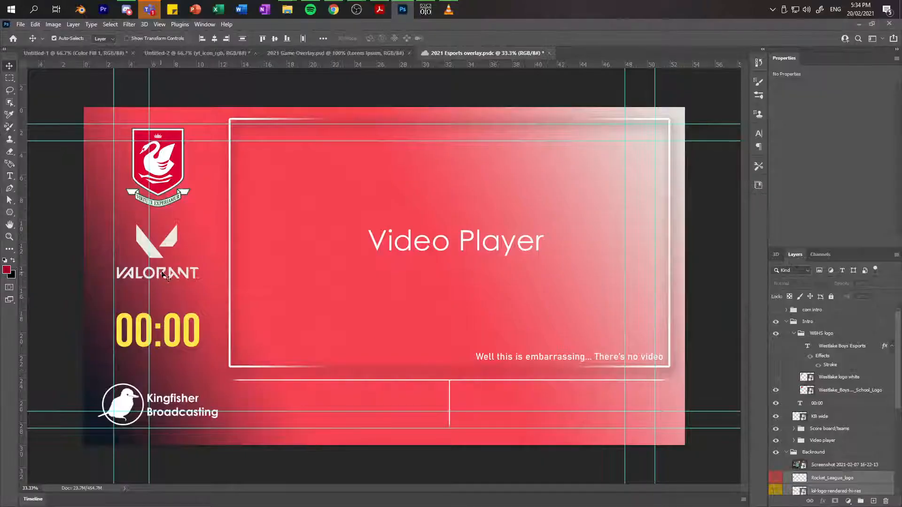
drag(154, 255, 153, 258)
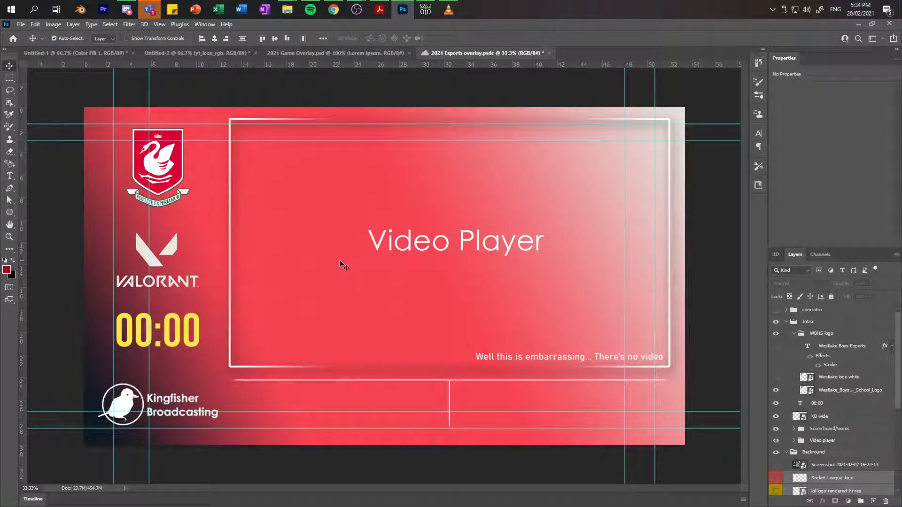
click(20, 24)
mouse_move(59, 162)
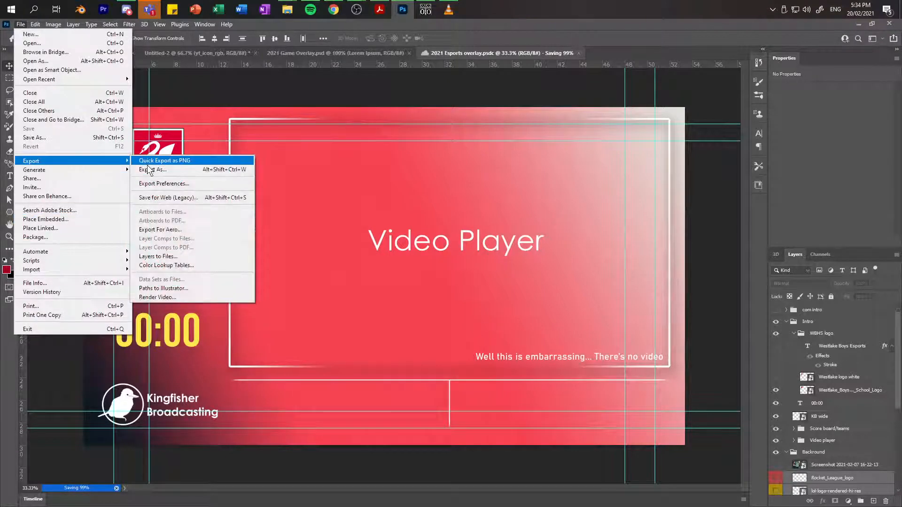
click(158, 160)
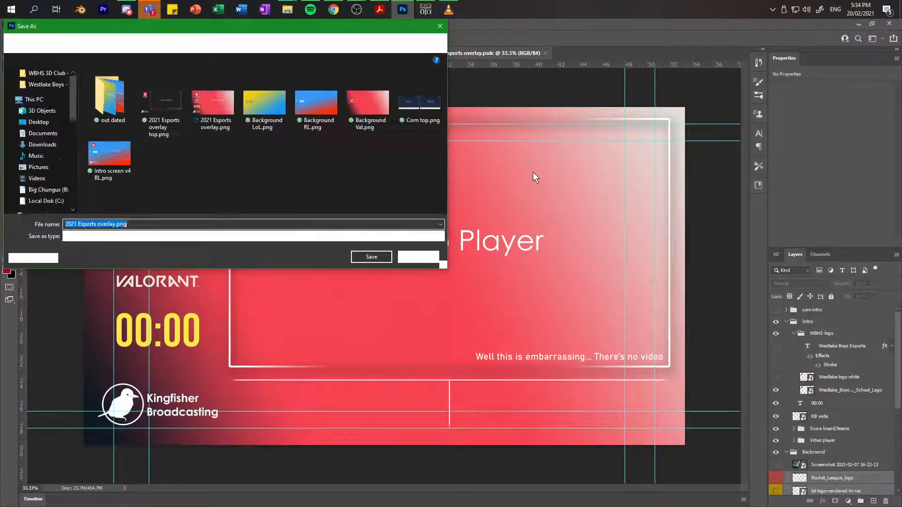
click(210, 113)
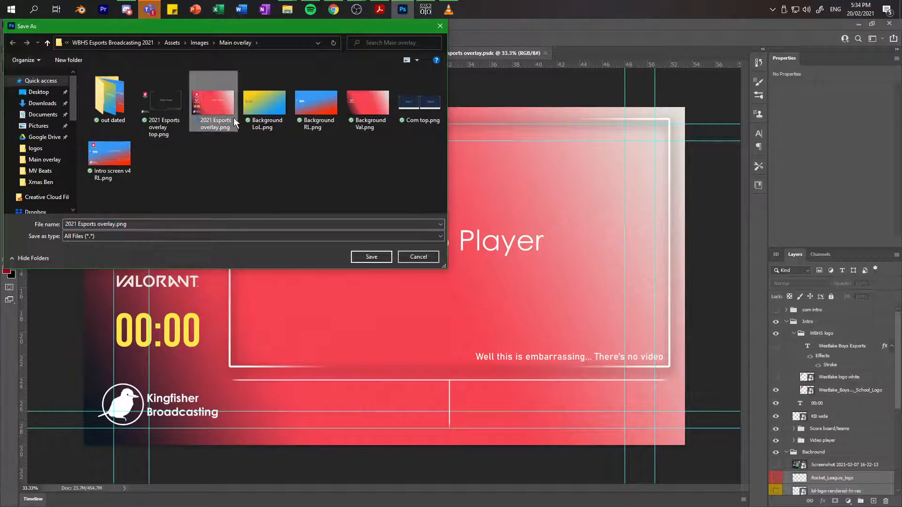
click(357, 122)
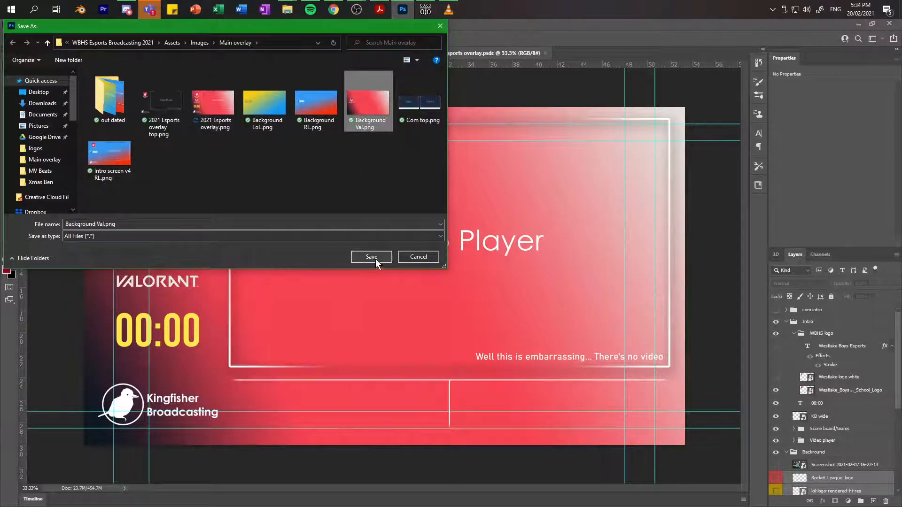
click(375, 258)
click(474, 268)
Step: Switch to OBS and set the Main backround source's image to Background Val.png
key(alt+Tab)
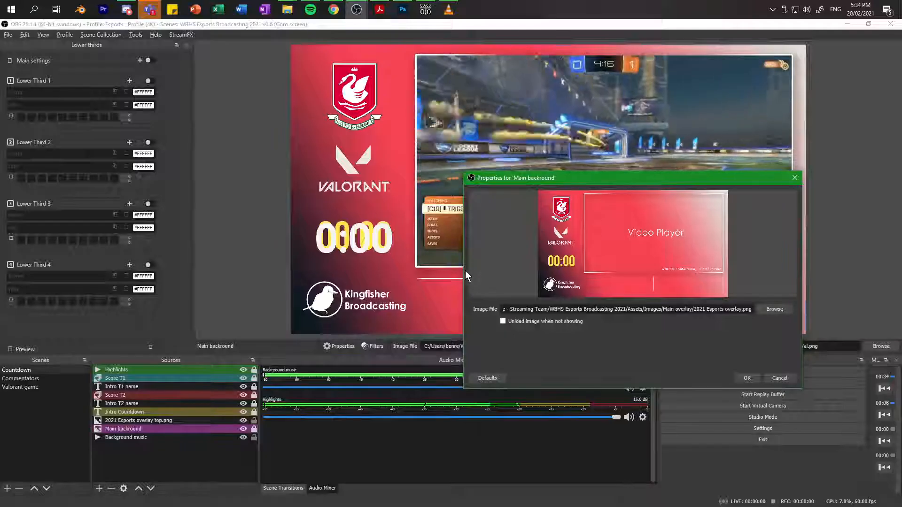
click(774, 309)
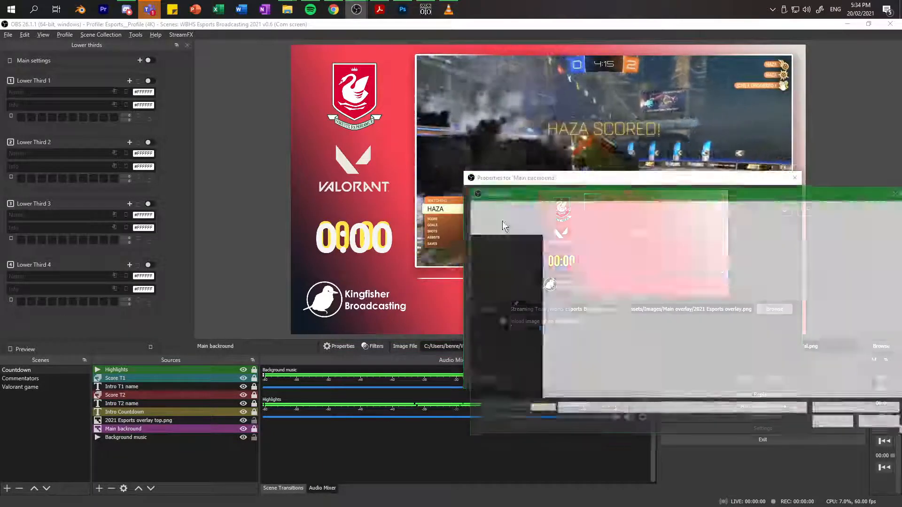
click(817, 272)
click(830, 421)
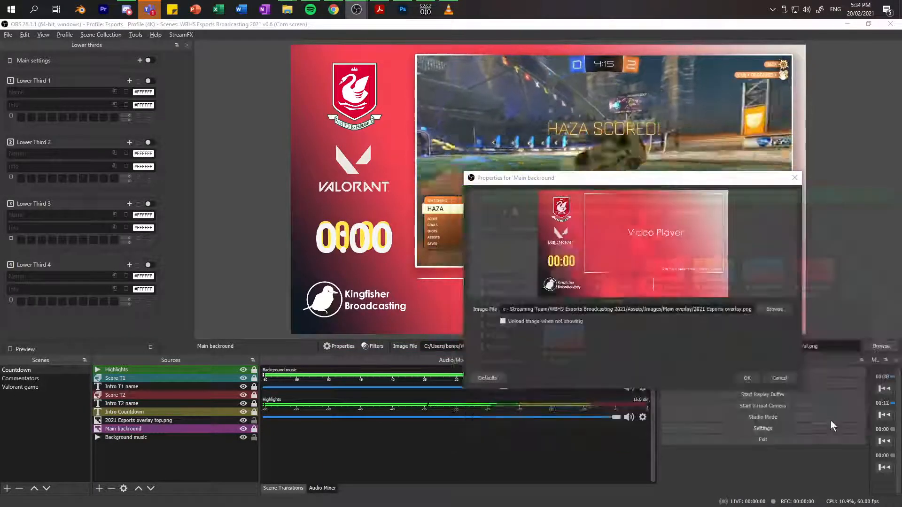
click(746, 378)
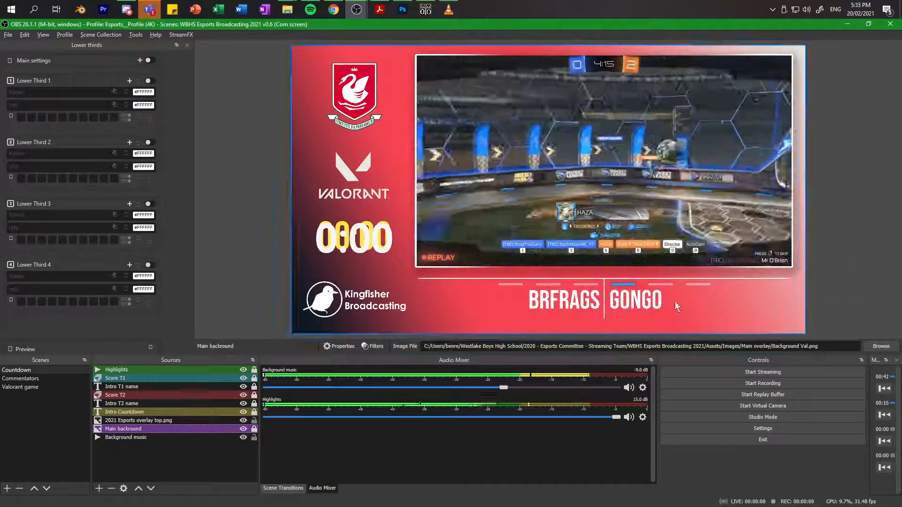
Step: Switch to Photoshop, hide the Intro group, export only the background as PNG over Background Val.png, and return to OBS
key(alt+Tab)
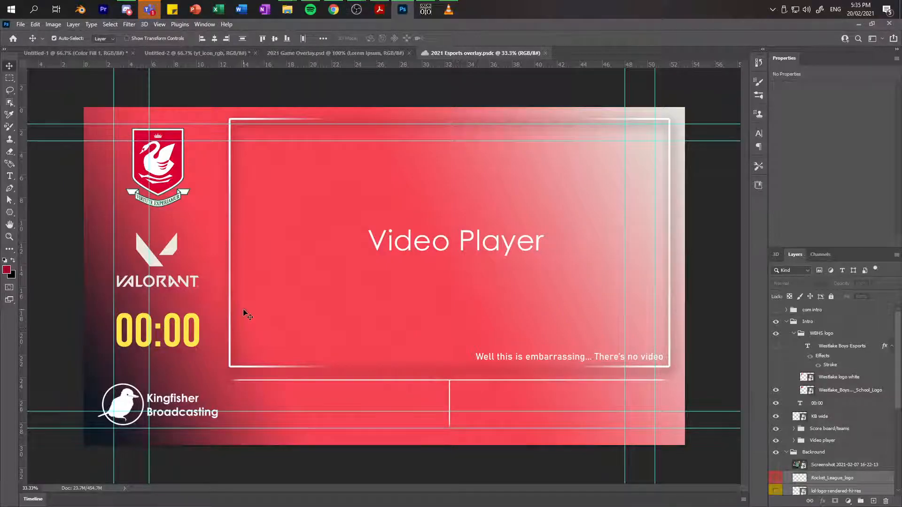
click(776, 322)
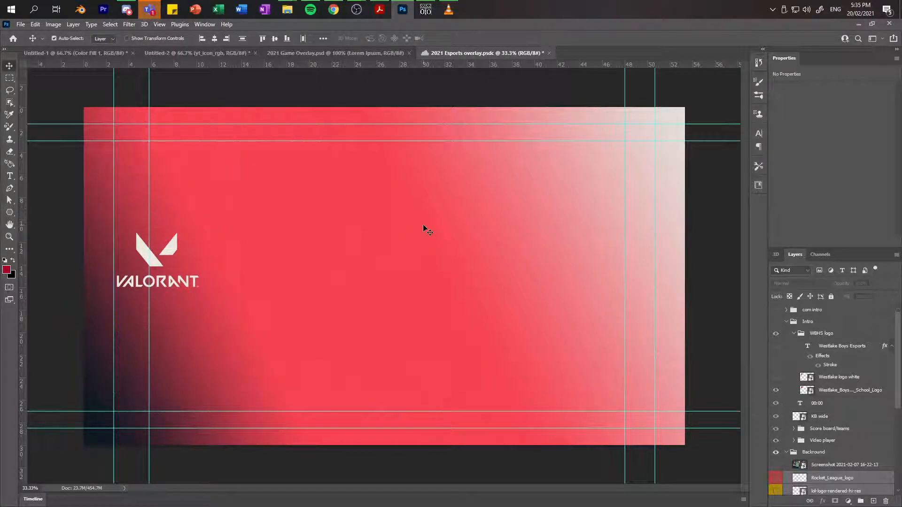
click(19, 24)
mouse_move(70, 161)
click(191, 159)
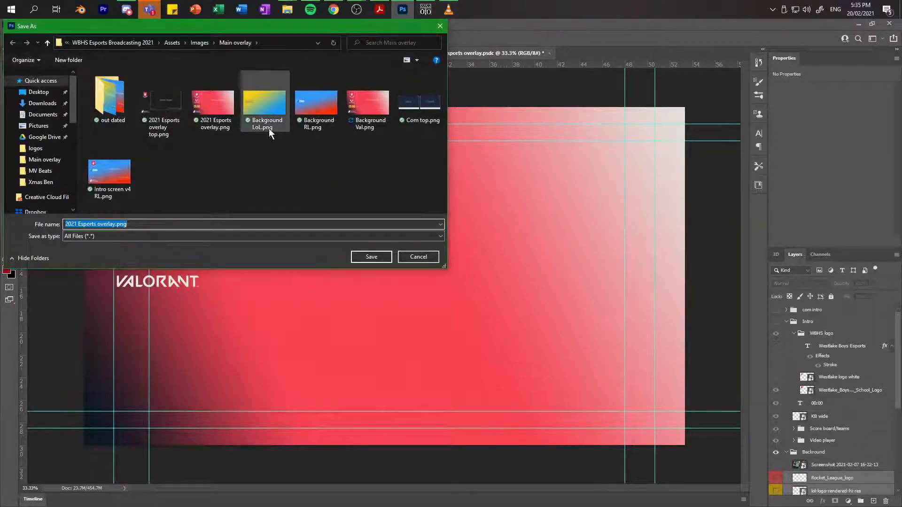
click(356, 126)
click(374, 261)
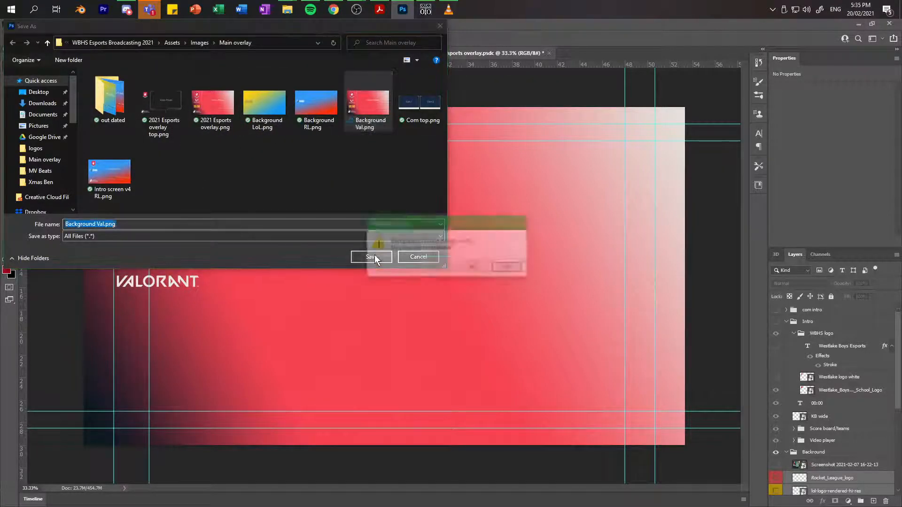
click(474, 268)
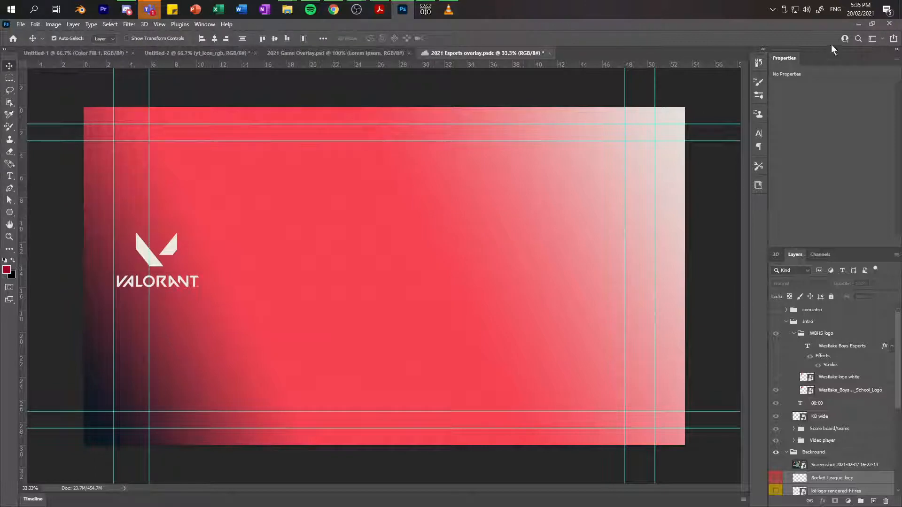
click(856, 24)
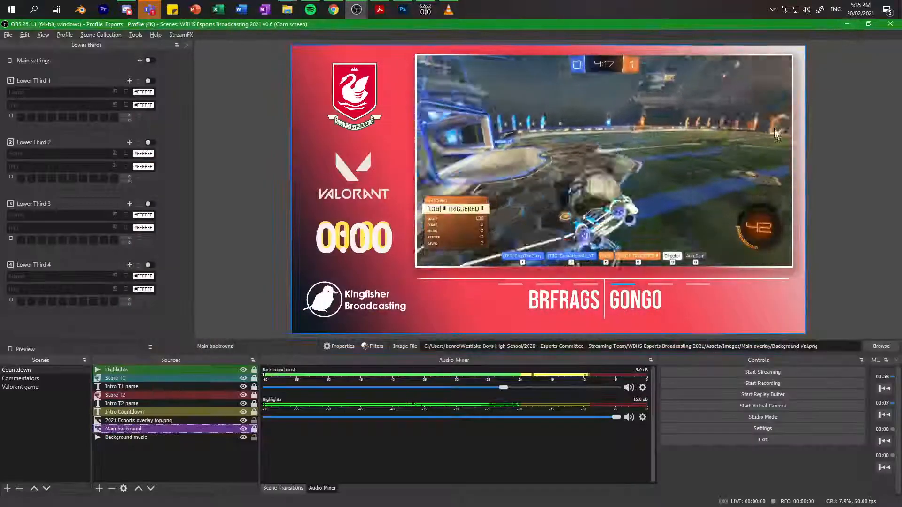